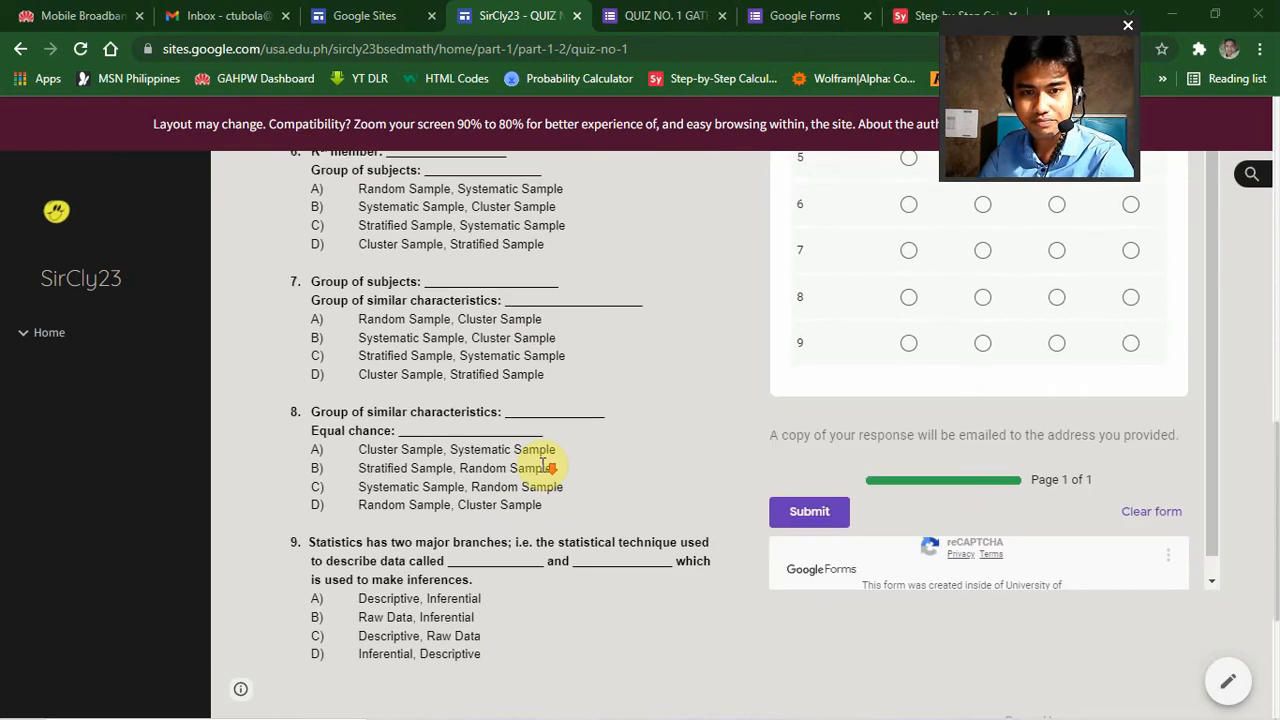
Examine the Quiz No. 1 page, including its directions, nine multiple-choice questions and the embedded Google Form answer sheet.
scroll(541, 469, down, 2)
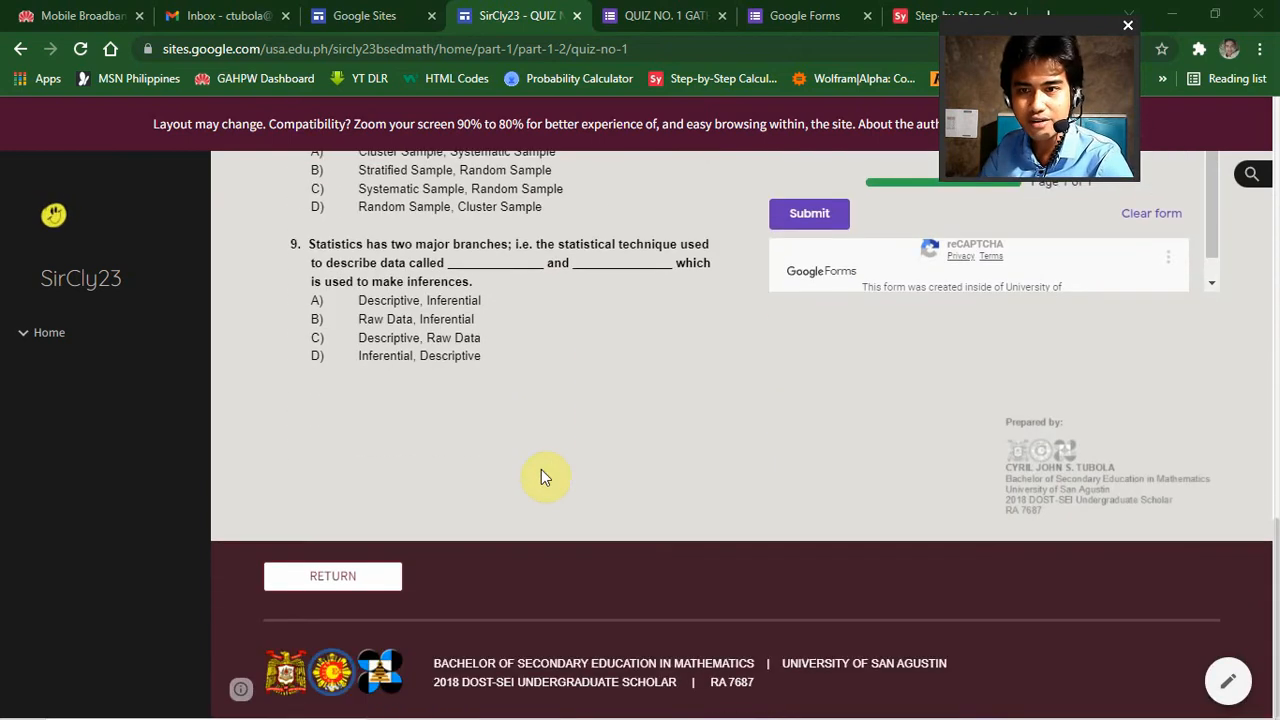
scroll(542, 475, up, 5)
scroll(560, 452, up, 6)
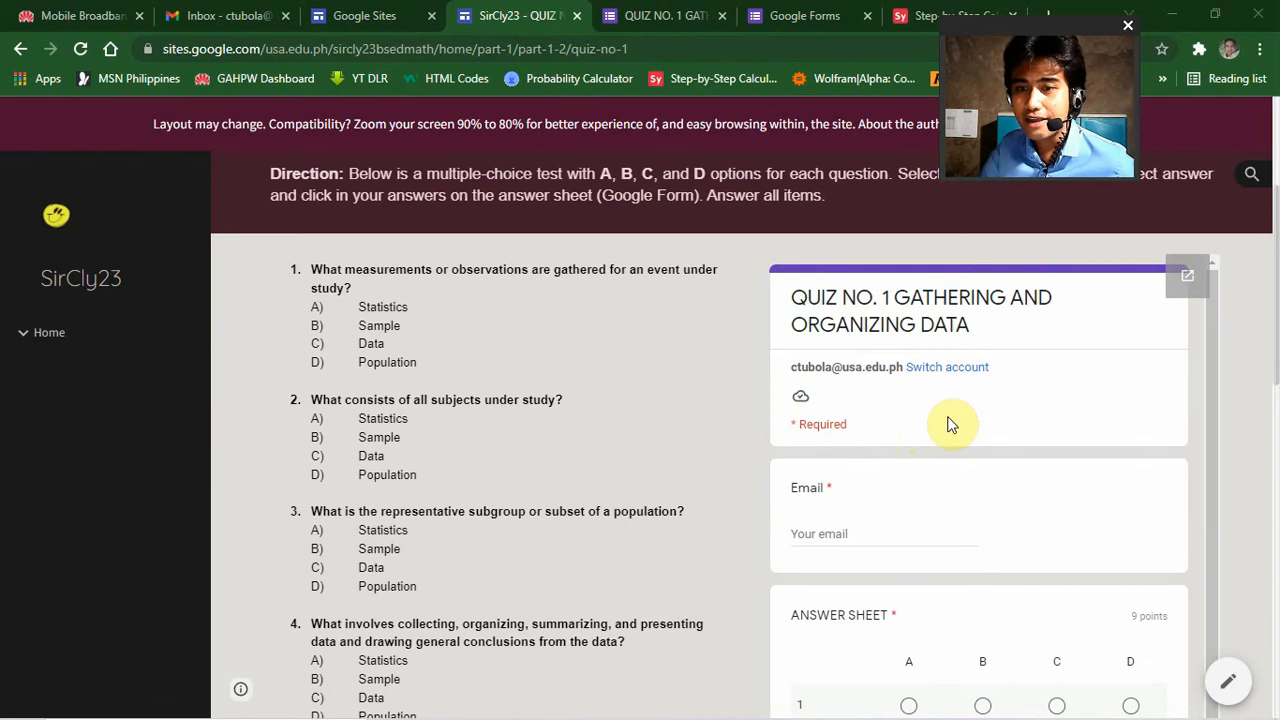
scroll(955, 410, down, 1)
scroll(1222, 379, down, 3)
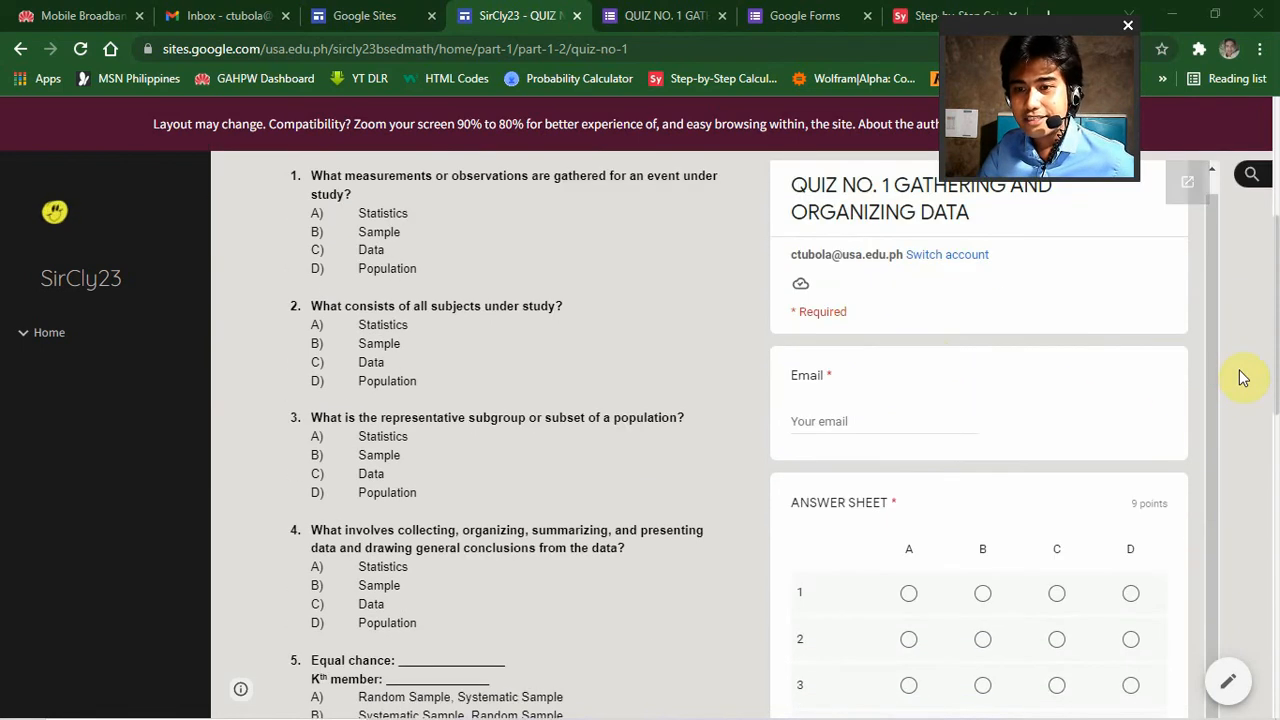
scroll(896, 364, up, 3)
scroll(532, 371, down, 3)
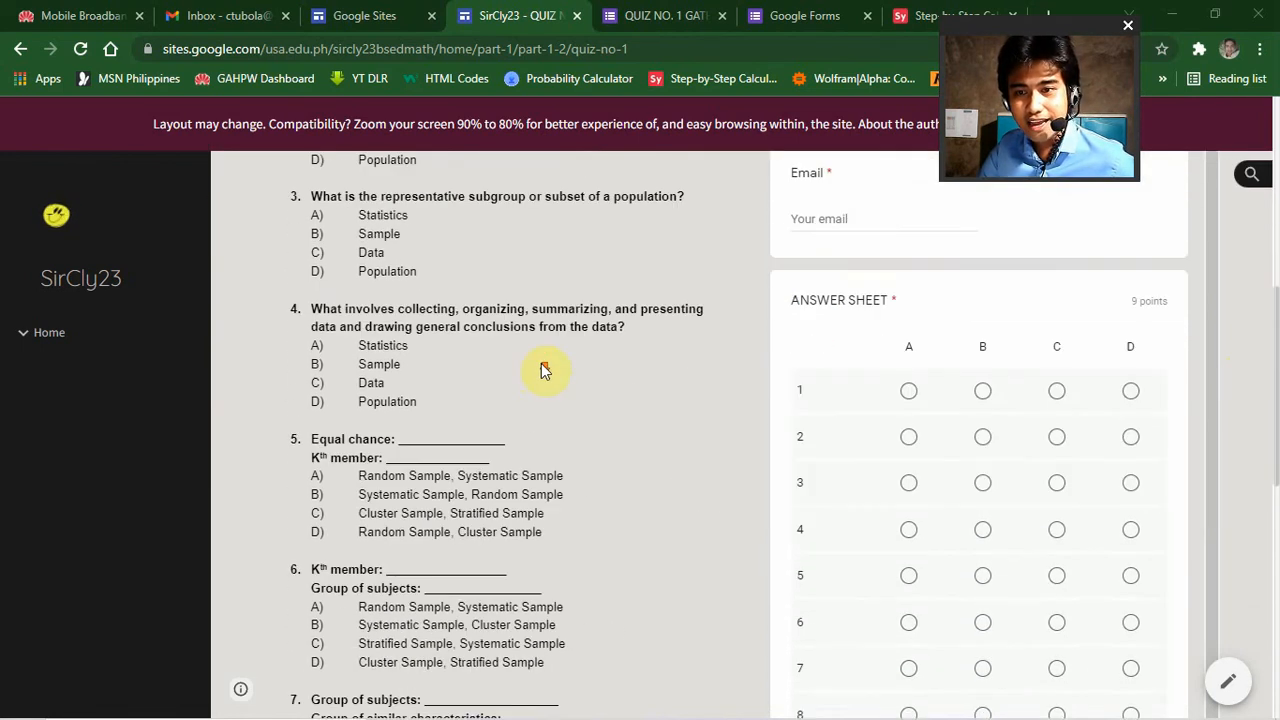
scroll(1126, 349, down, 2)
scroll(1124, 347, down, 1)
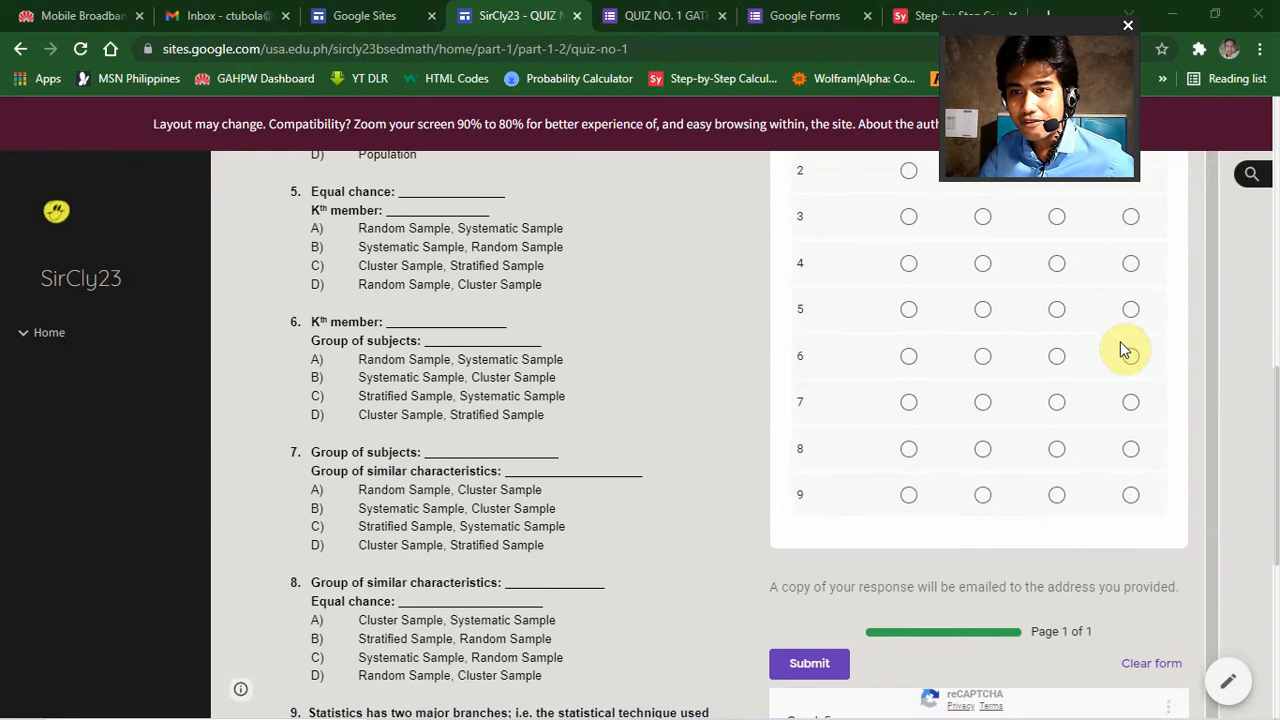
scroll(1143, 358, up, 3)
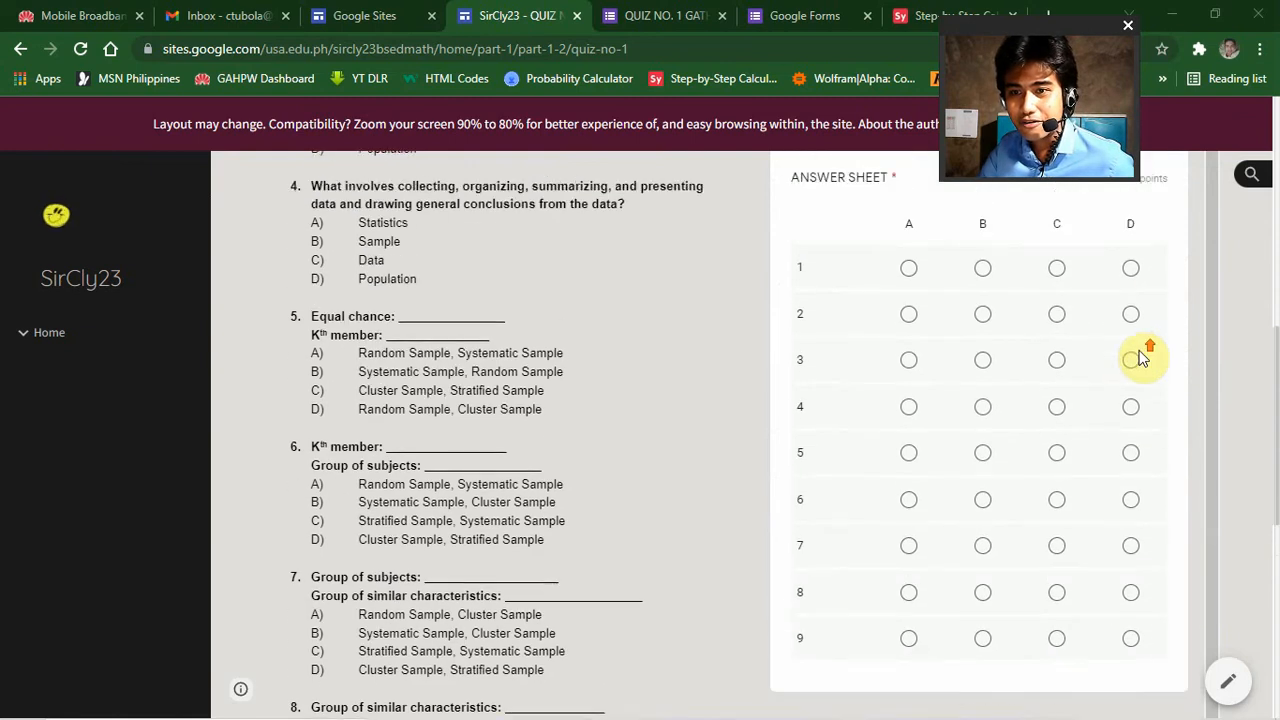
scroll(1143, 358, down, 2)
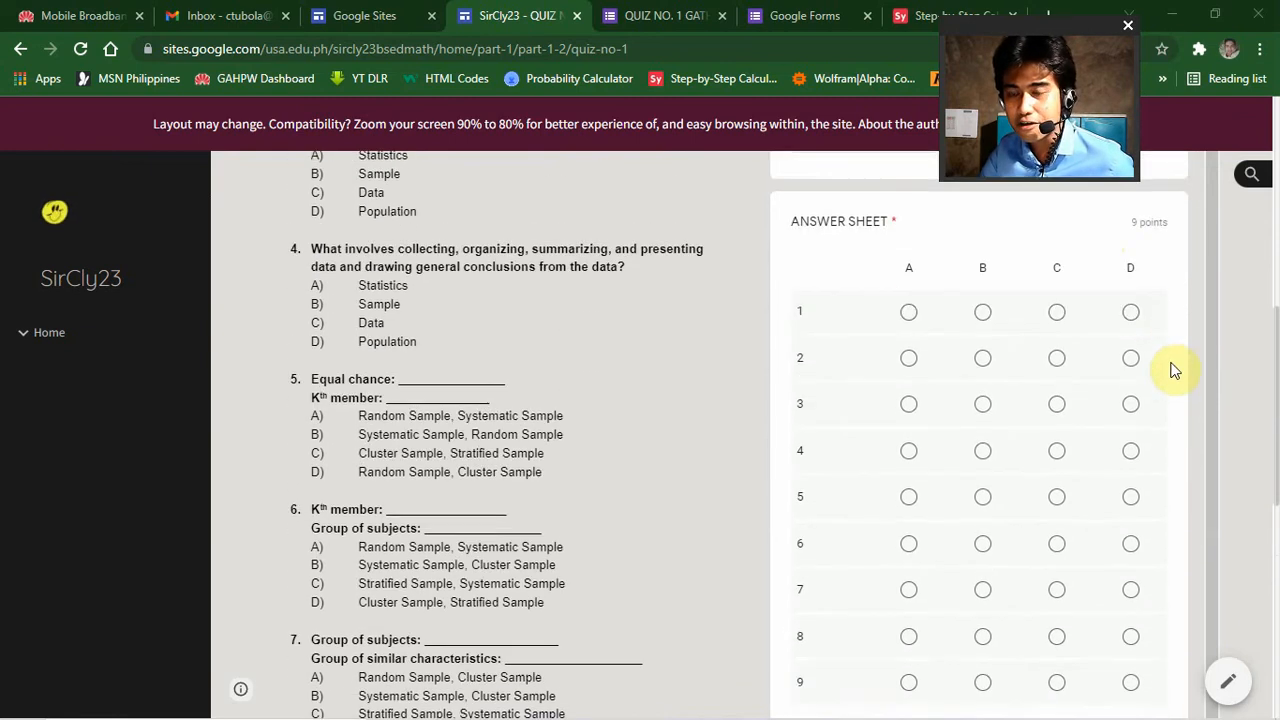
scroll(1179, 368, up, 1)
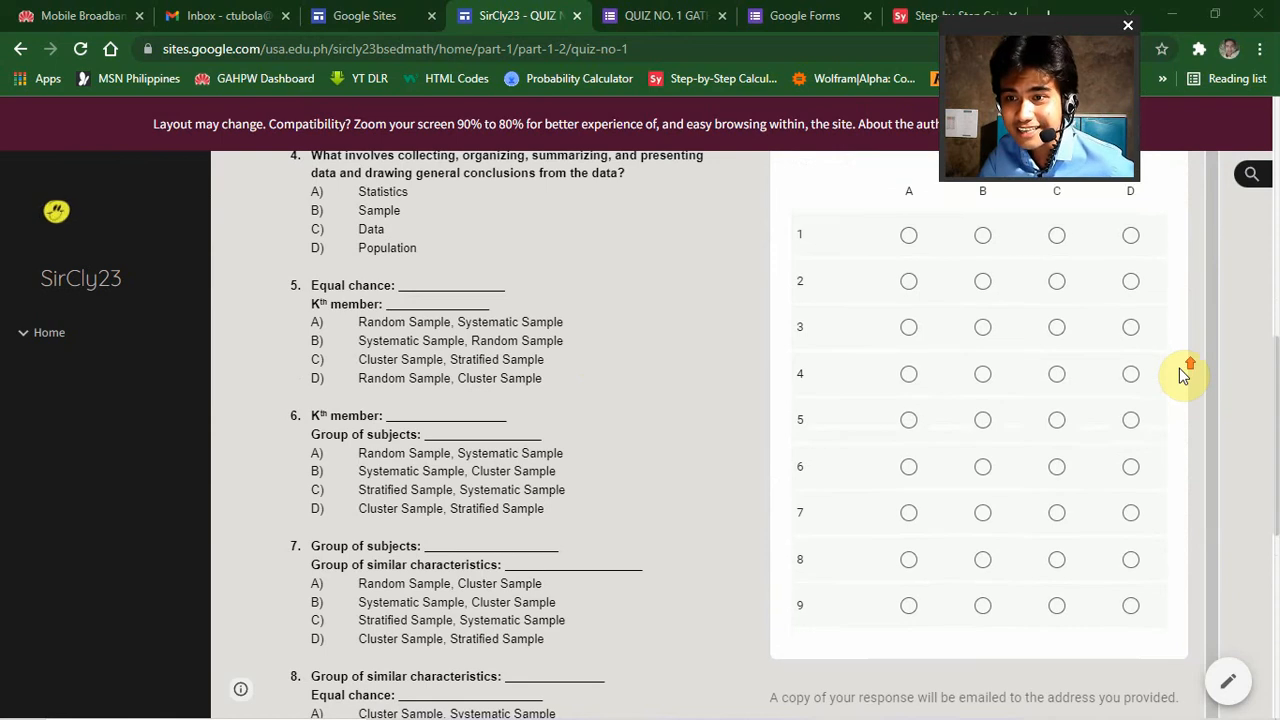
scroll(477, 338, up, 2)
scroll(477, 338, up, 5)
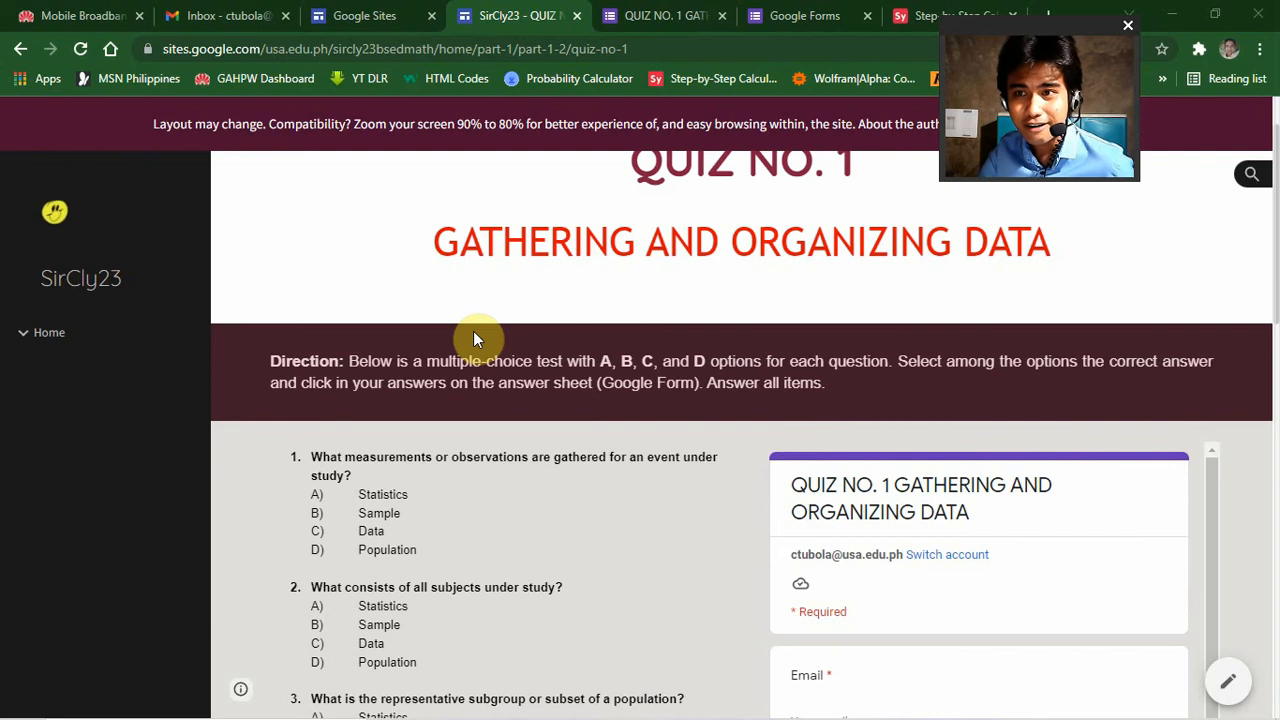
scroll(475, 335, up, 1)
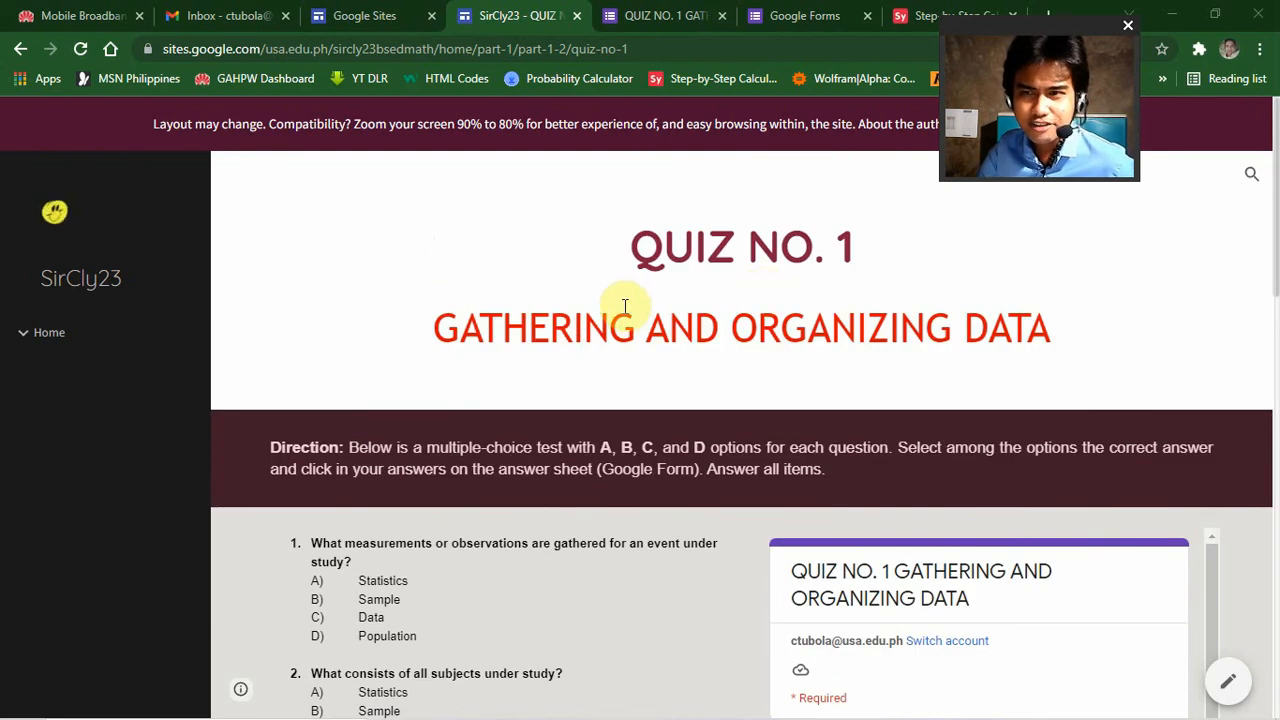
scroll(625, 305, down, 15)
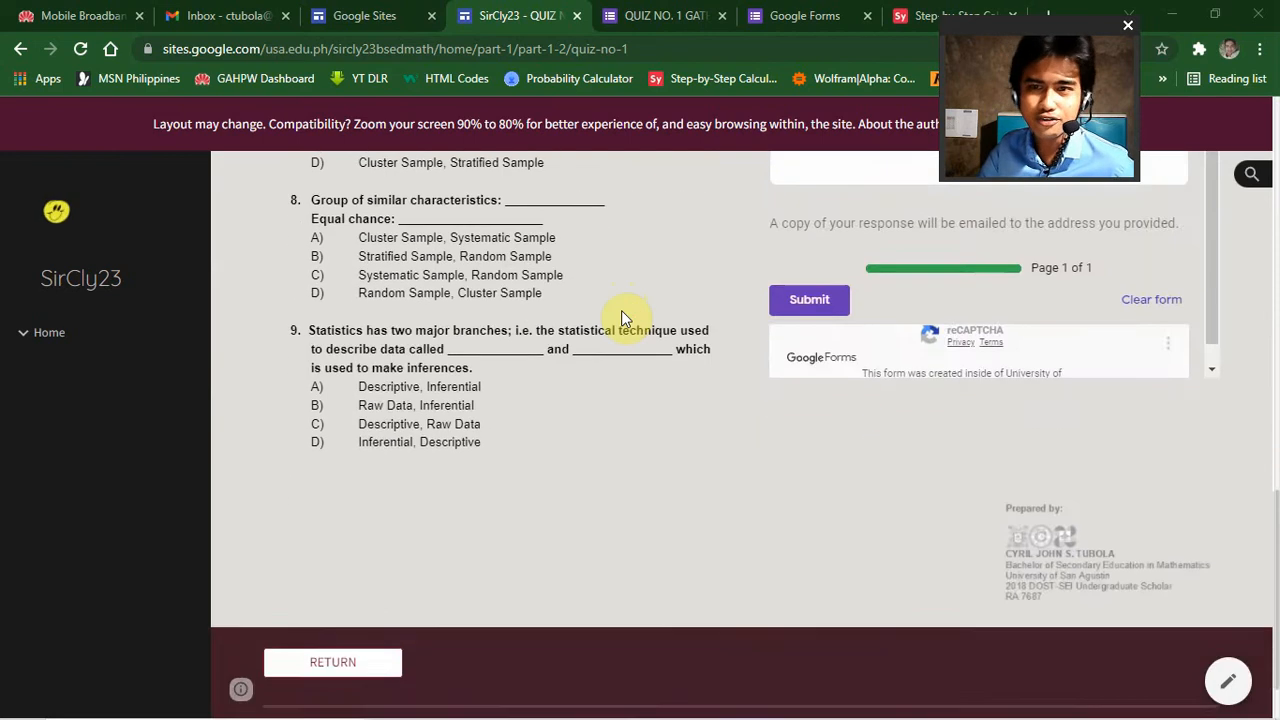
scroll(621, 316, up, 15)
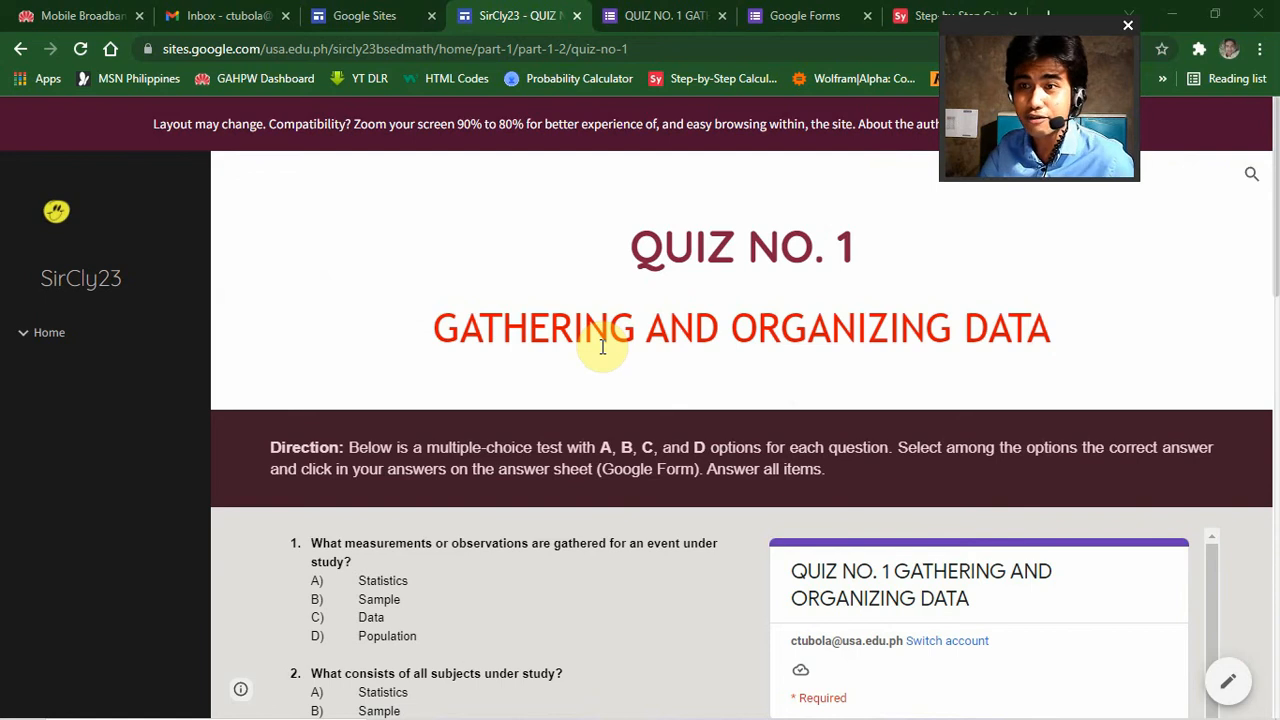
click(385, 10)
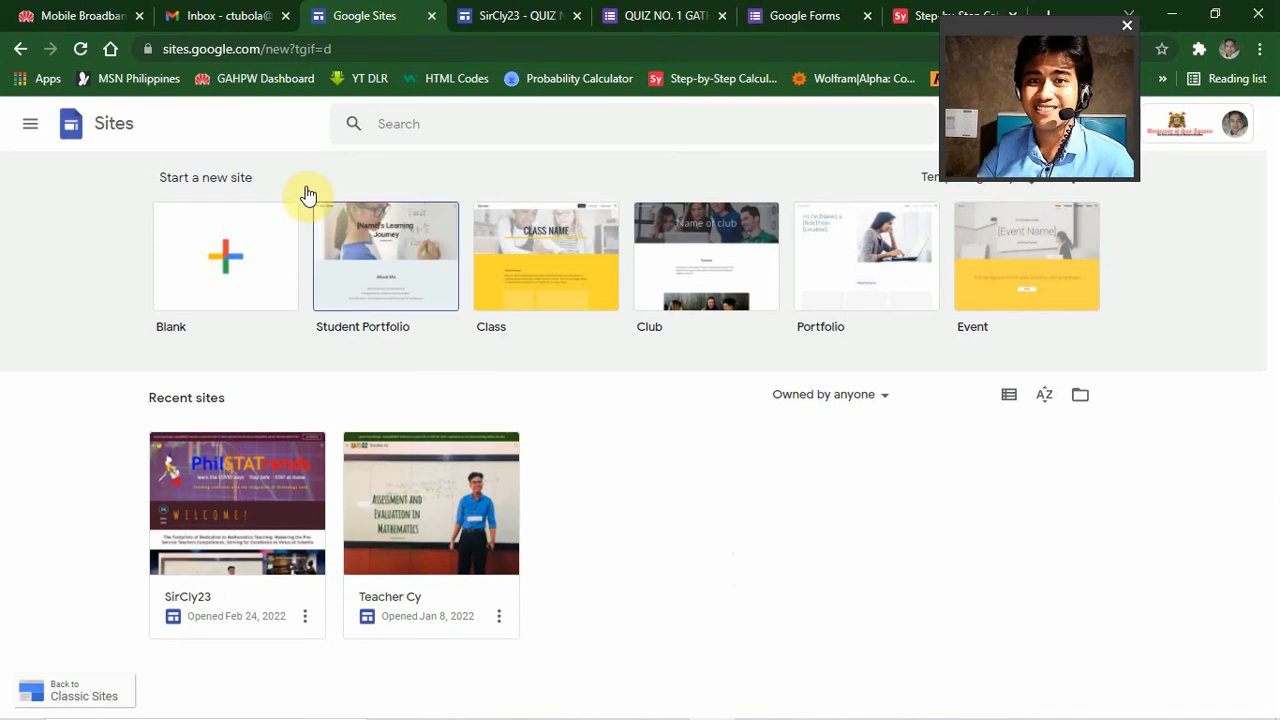
click(518, 15)
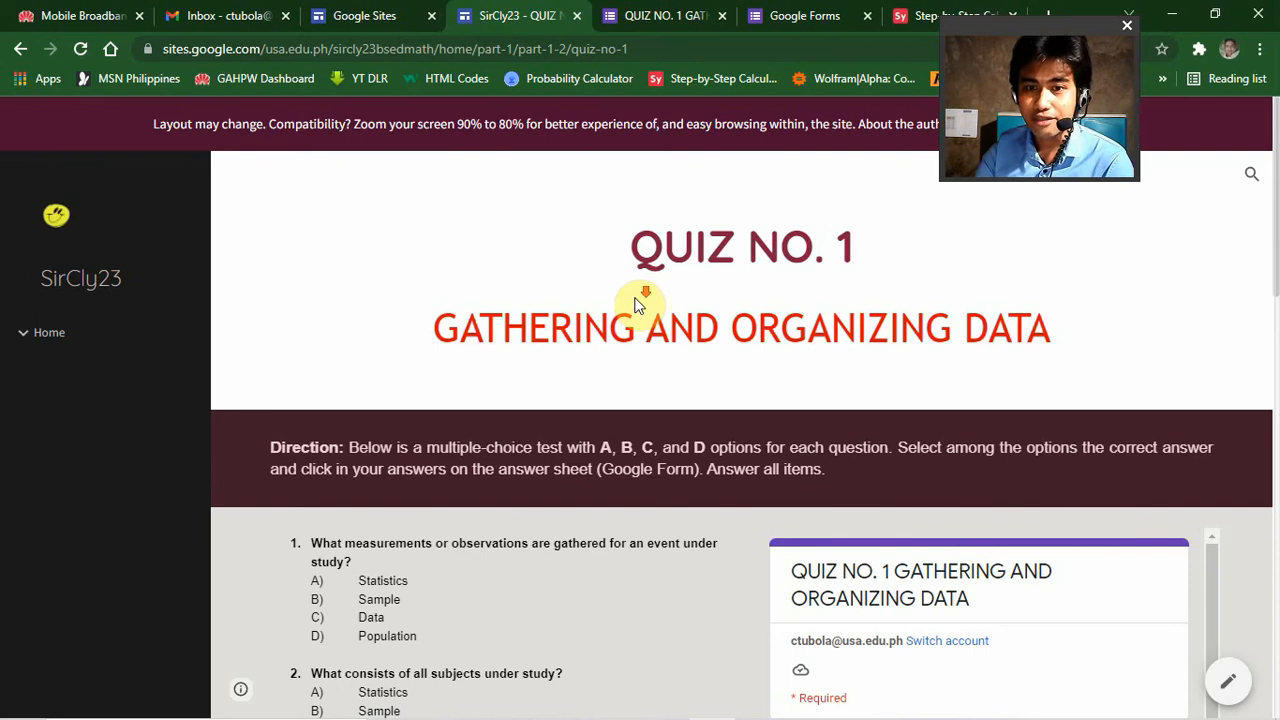
scroll(635, 305, down, 6)
scroll(635, 305, up, 3)
scroll(635, 305, up, 3)
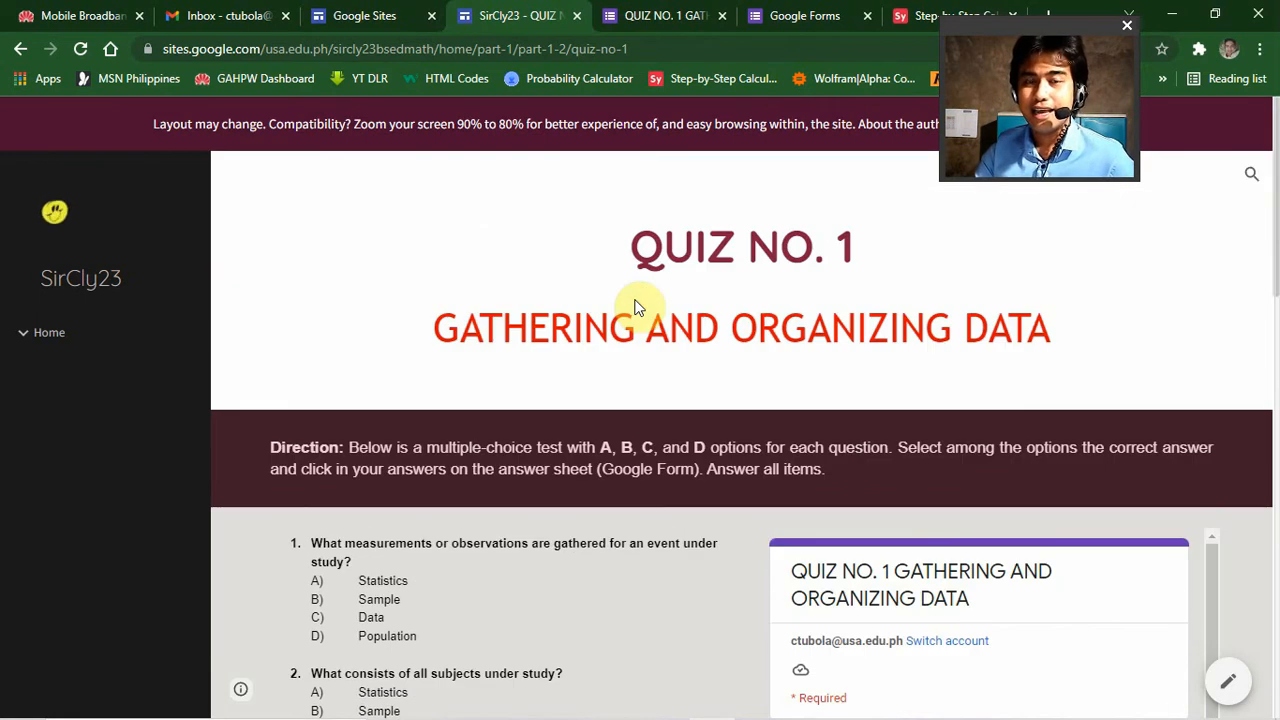
Create a new blank site from the Google Sites home page and deselect its page title.
click(395, 15)
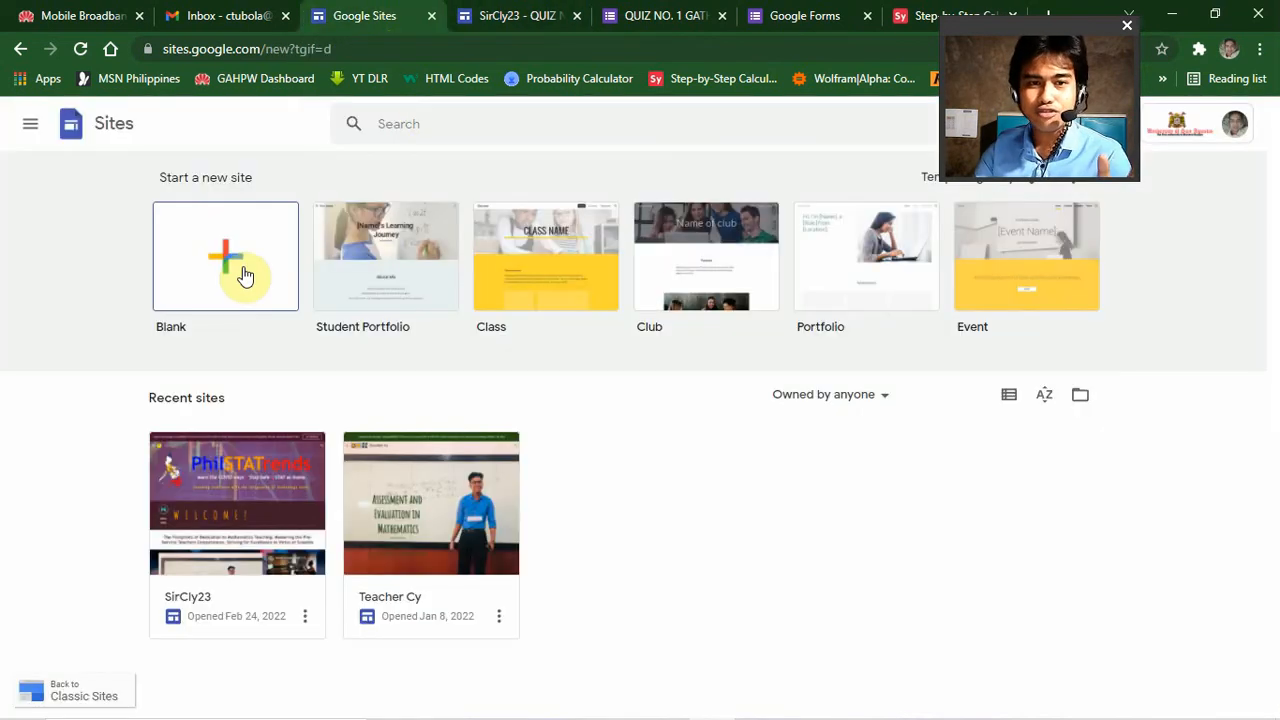
click(272, 288)
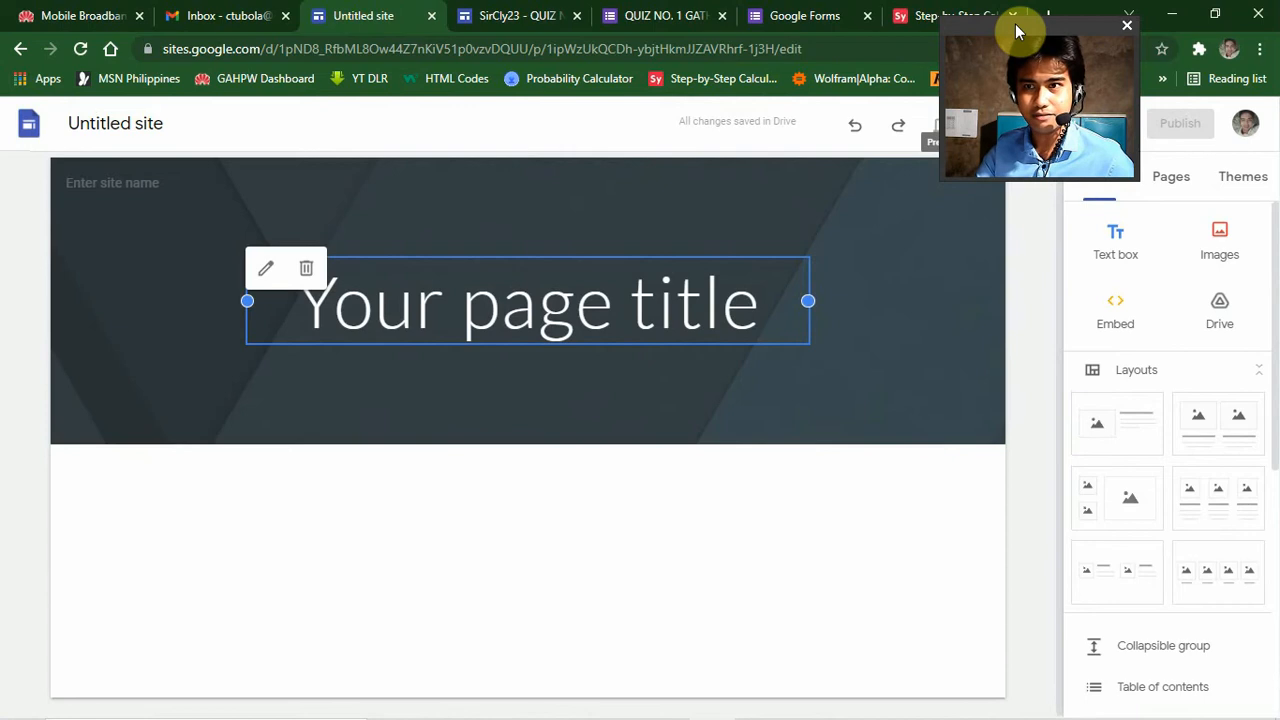
drag(1015, 24, 110, 475)
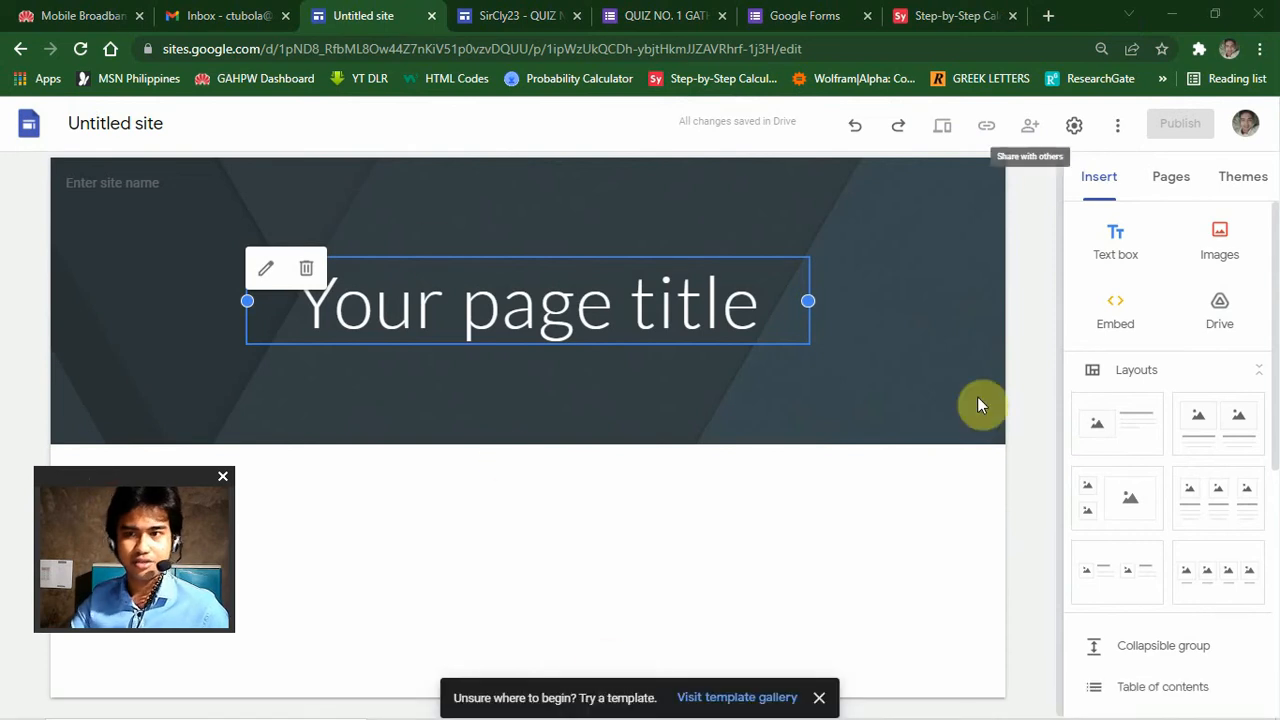
click(1030, 306)
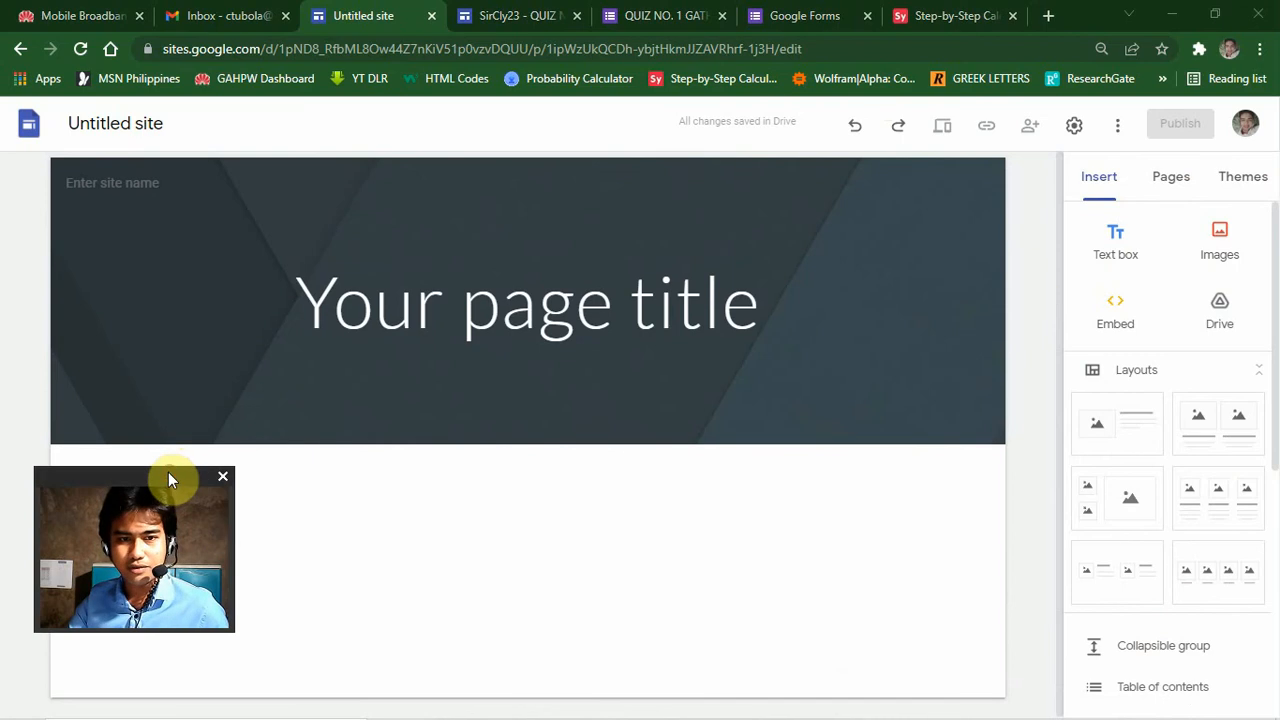
drag(168, 477, 195, 120)
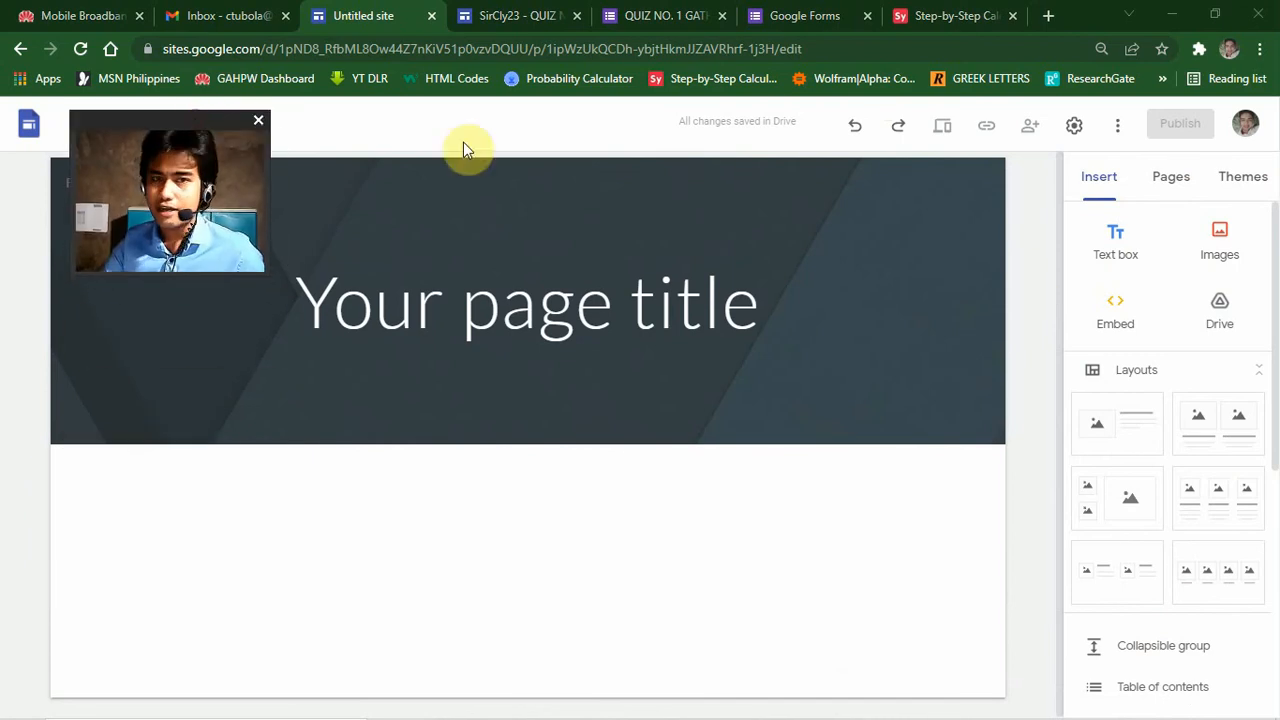
Insert a text box below the page header containing the words "Add Text".
click(1105, 245)
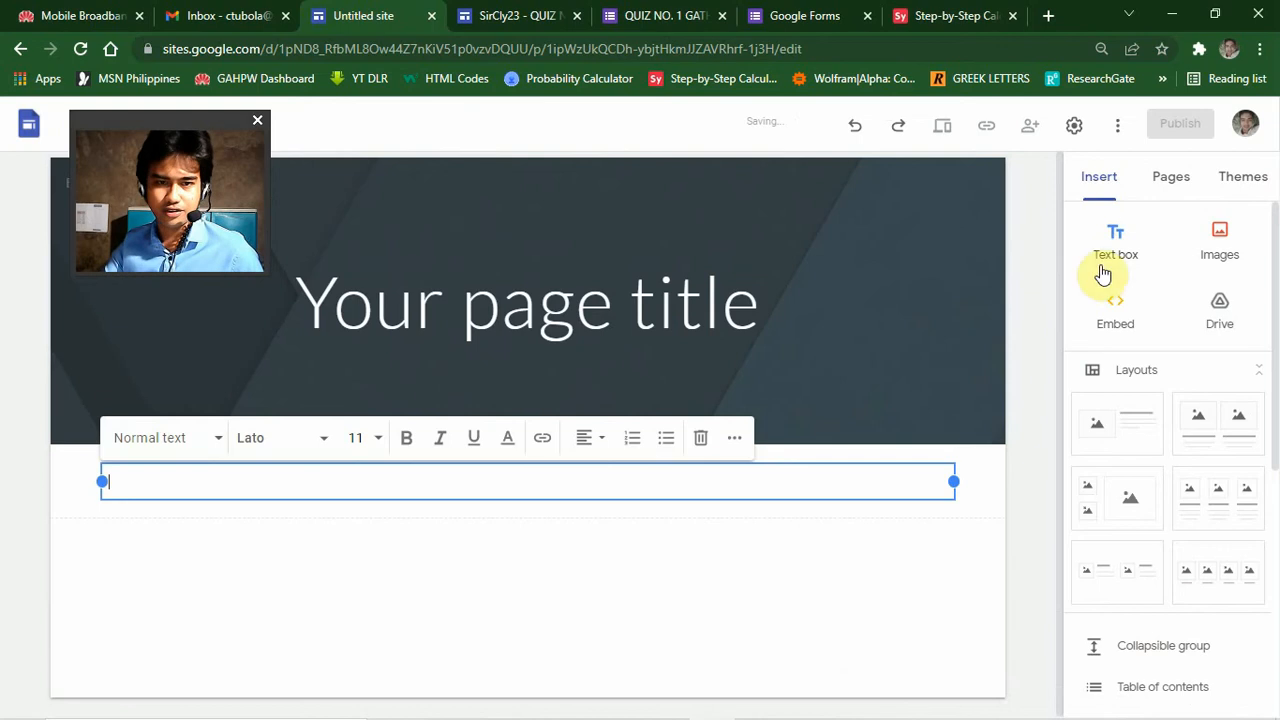
text(A)
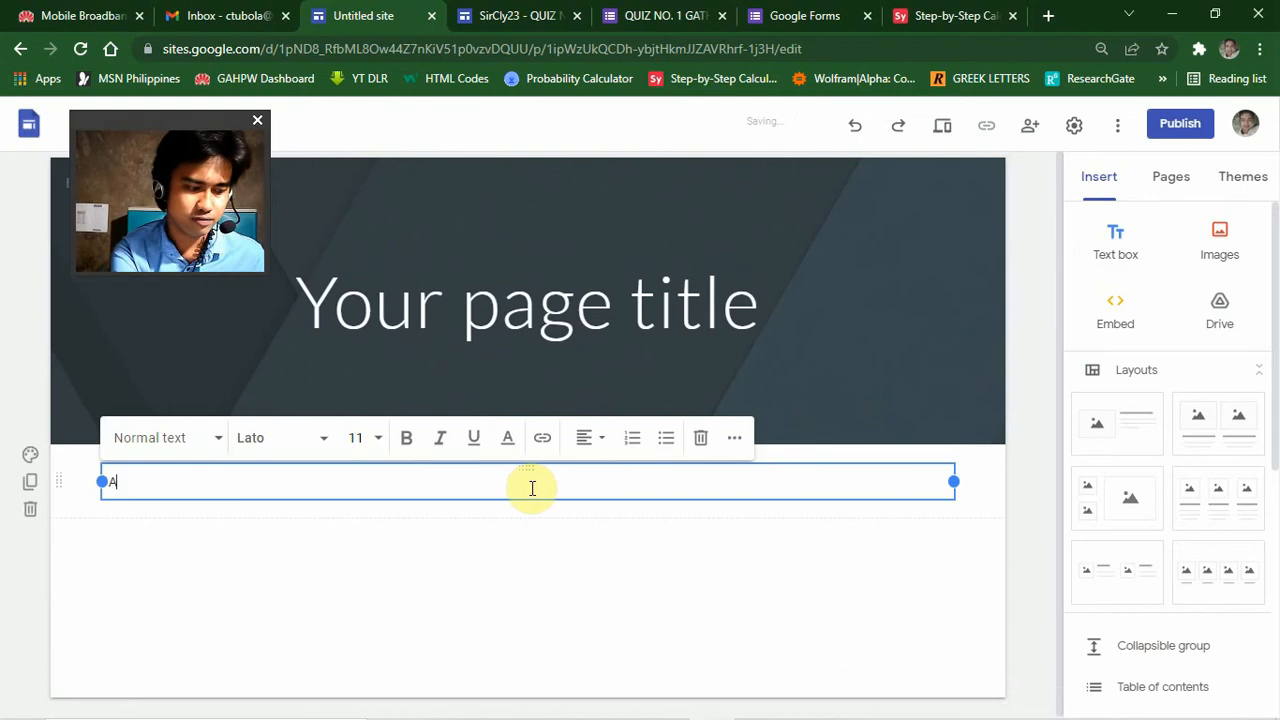
text(dd)
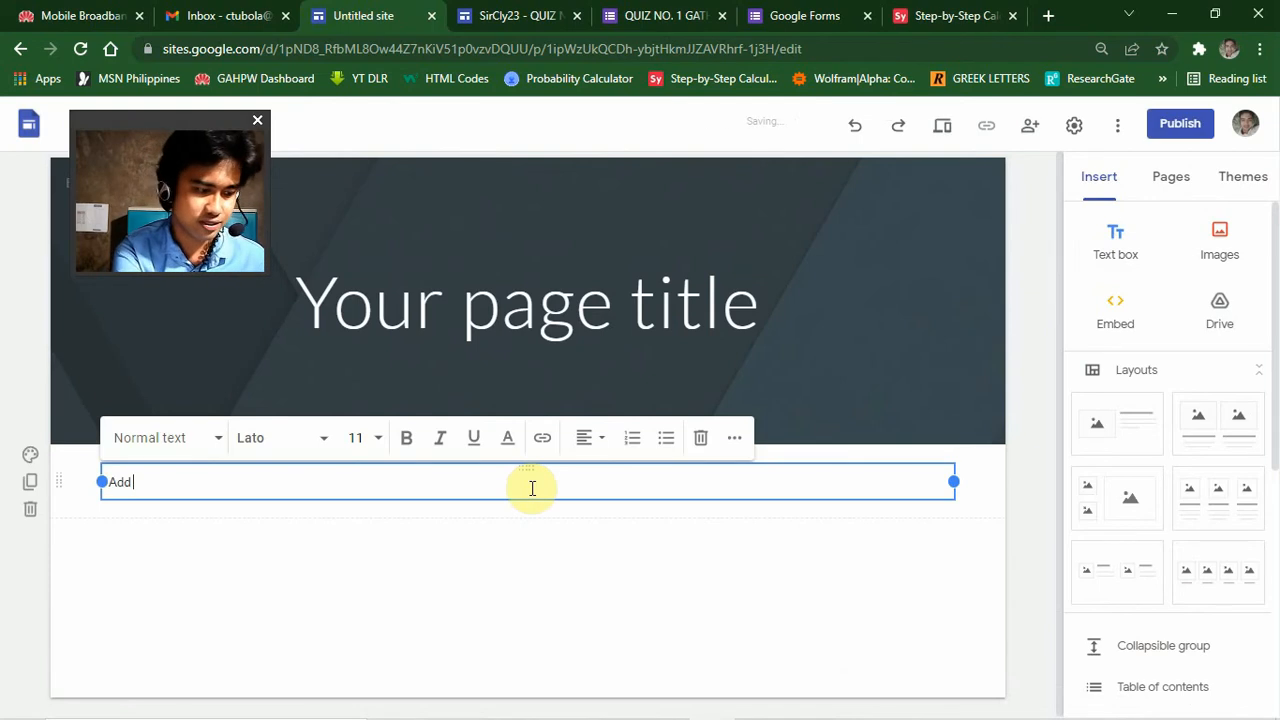
text( Text)
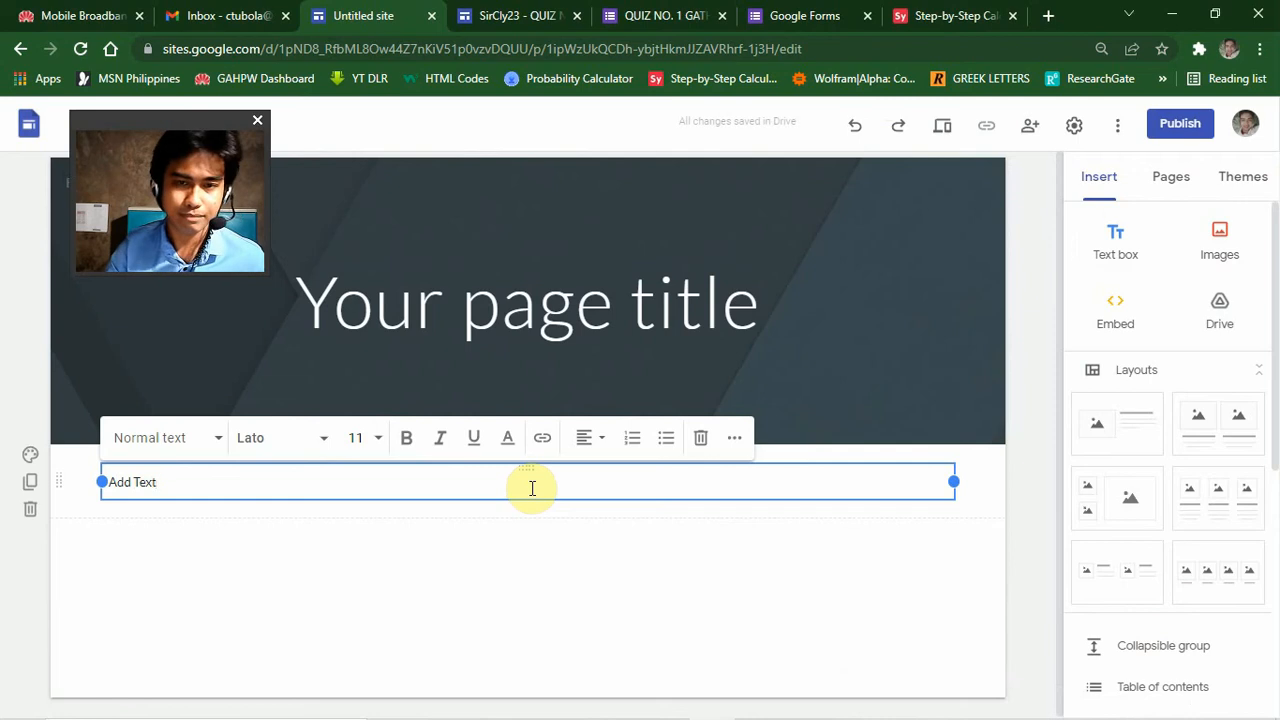
Replace the placeholder page title in the header with "Quiz No. 2".
click(752, 303)
drag(752, 303, 287, 290)
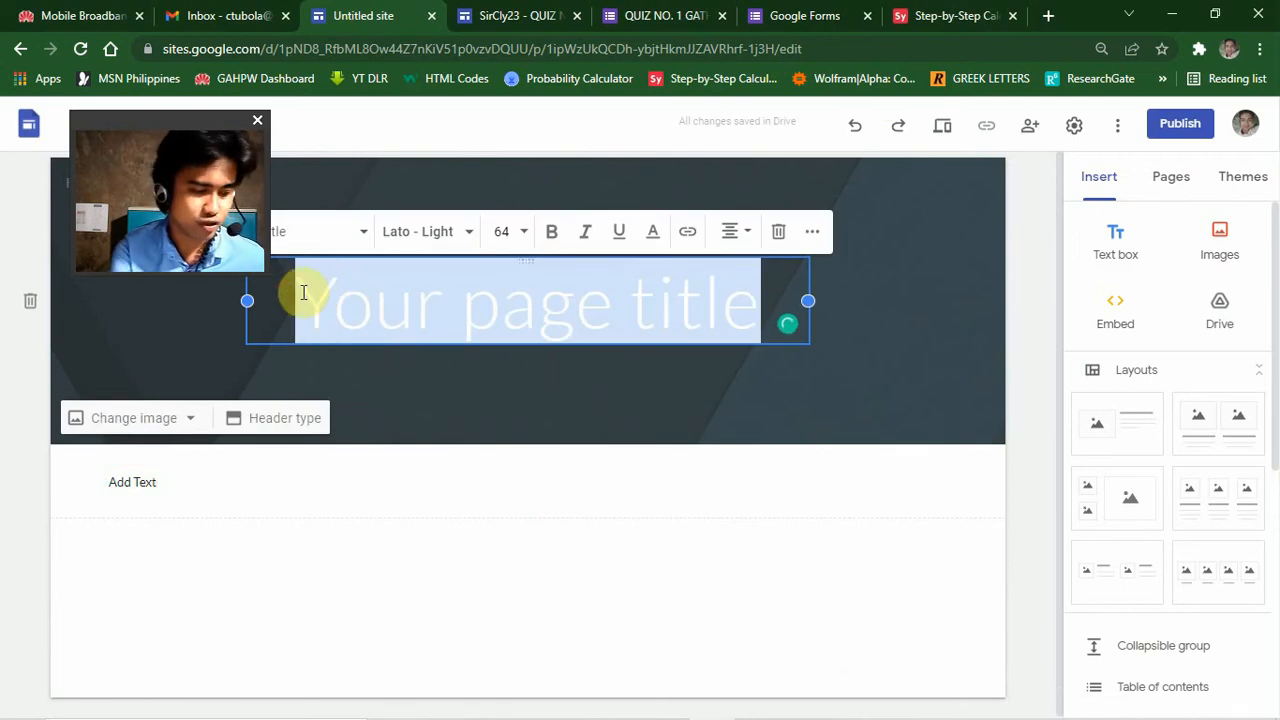
text(Quiz No)
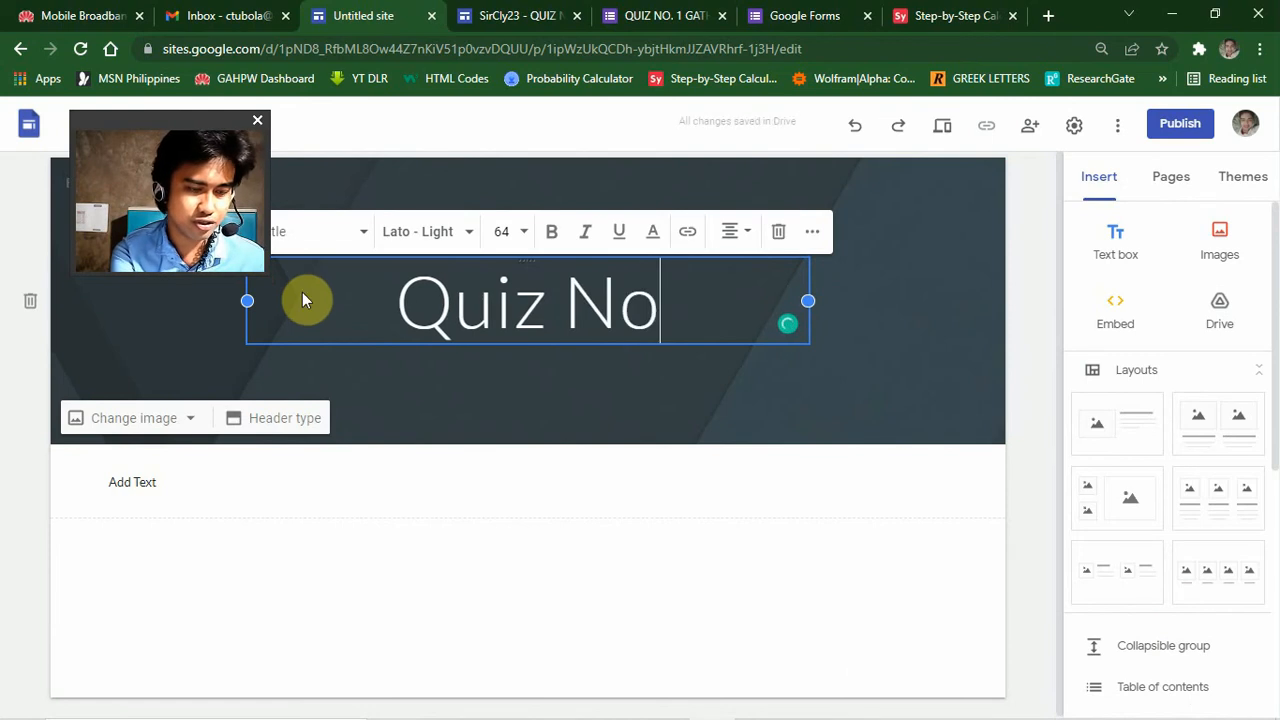
text(. 2)
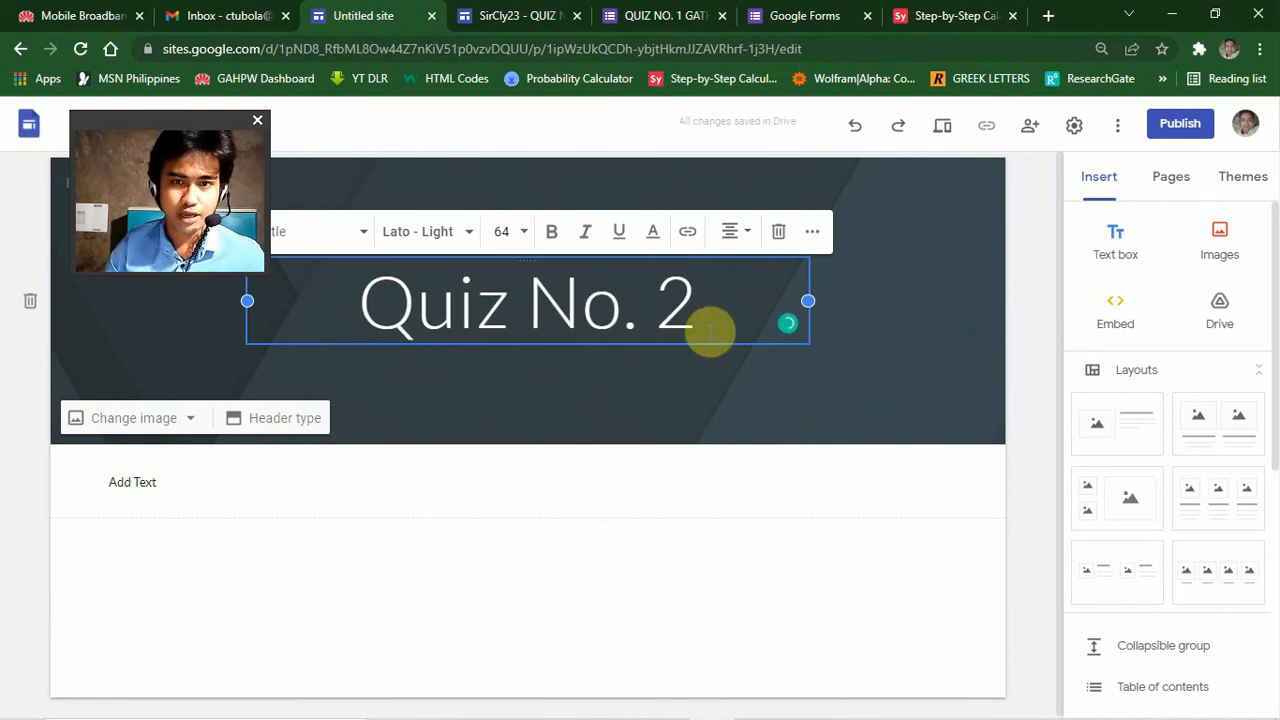
Add a centred second line reading "pasALAMath" below the "Quiz No. 2" title in the header.
key(Return)
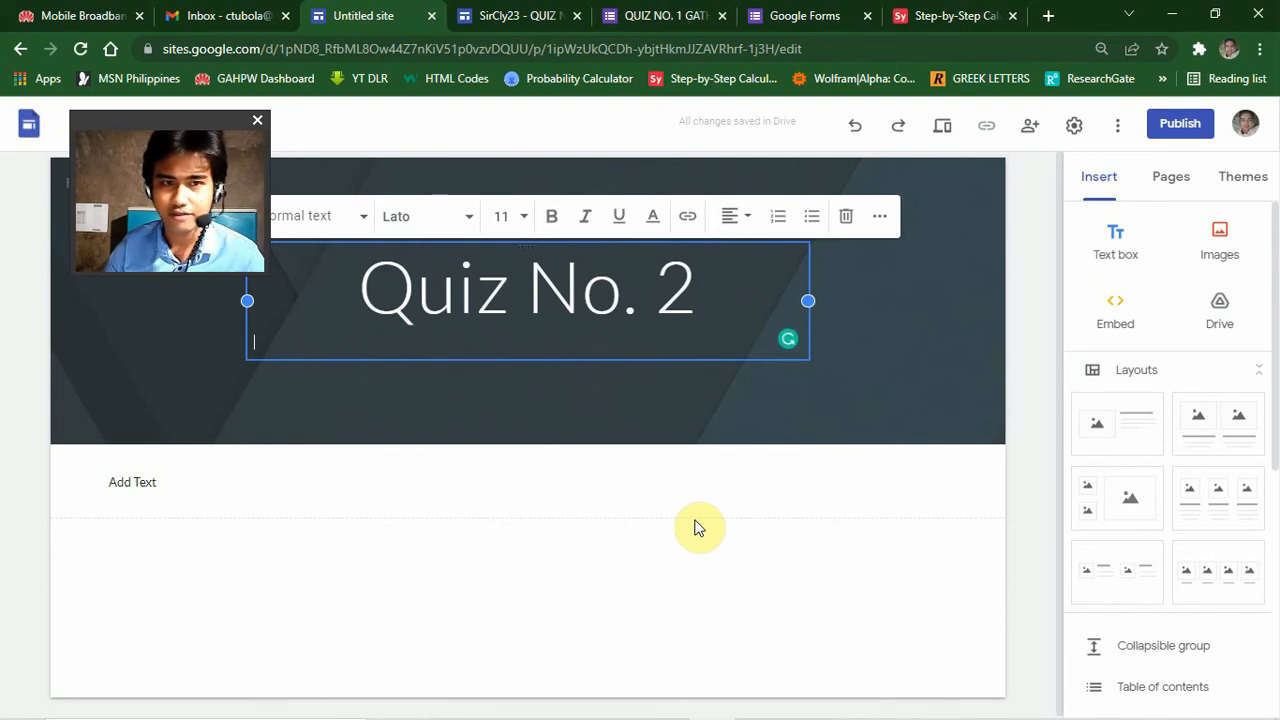
key(ctrl+k)
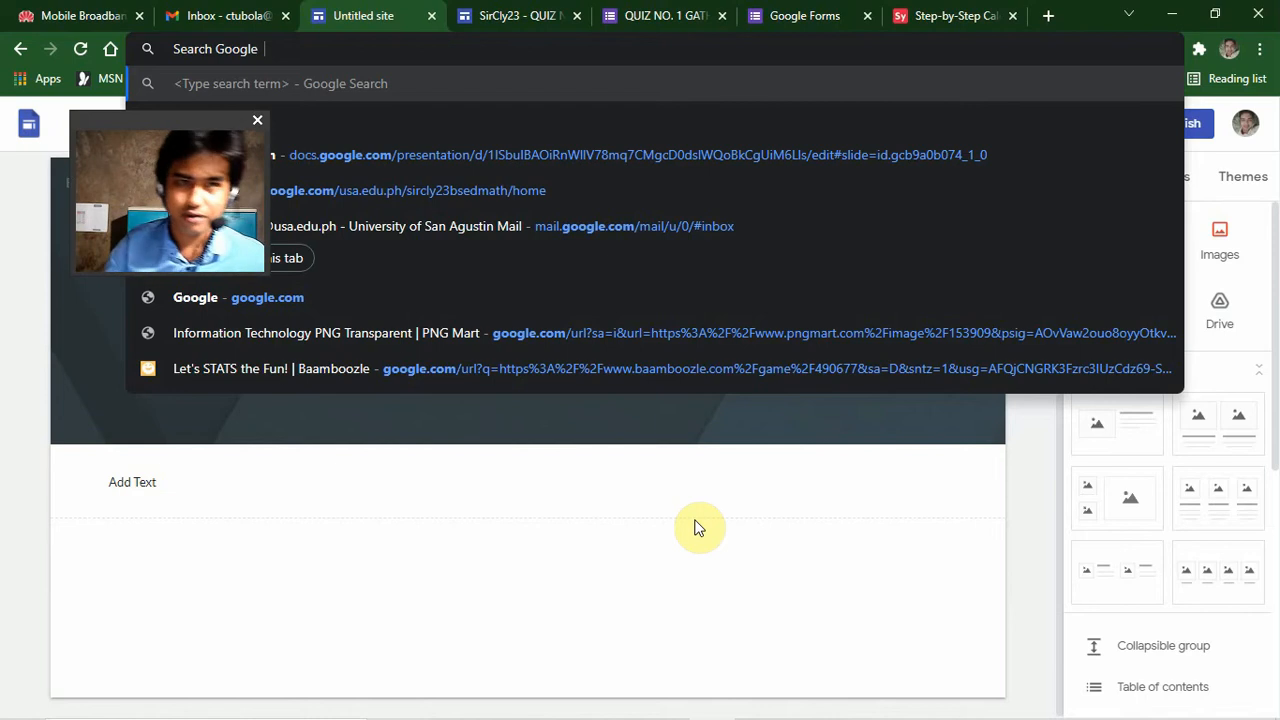
click(706, 470)
click(660, 342)
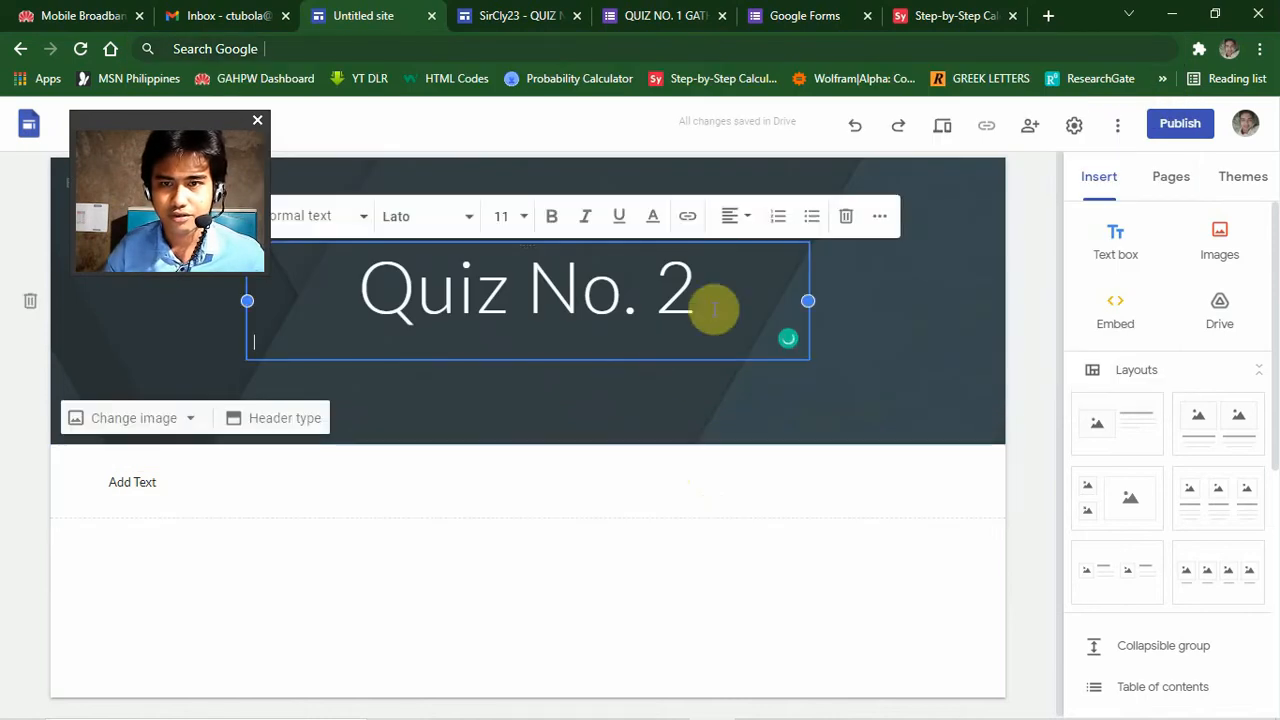
click(742, 217)
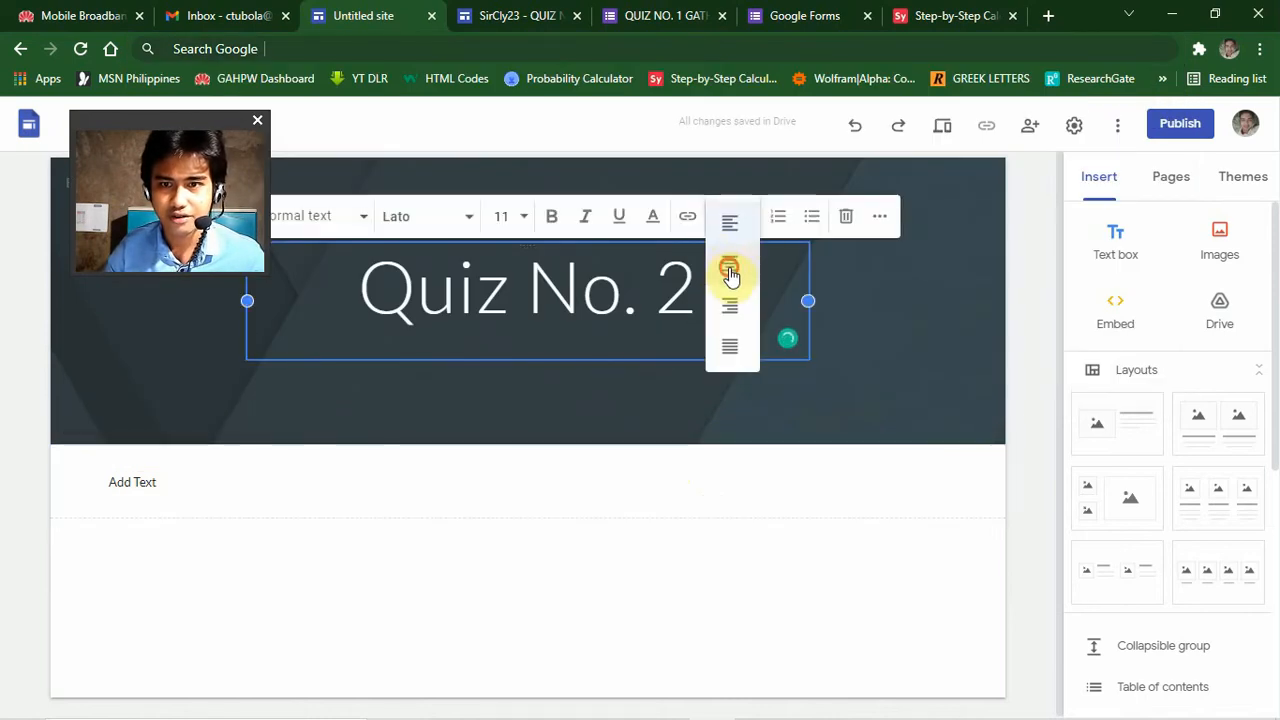
click(730, 273)
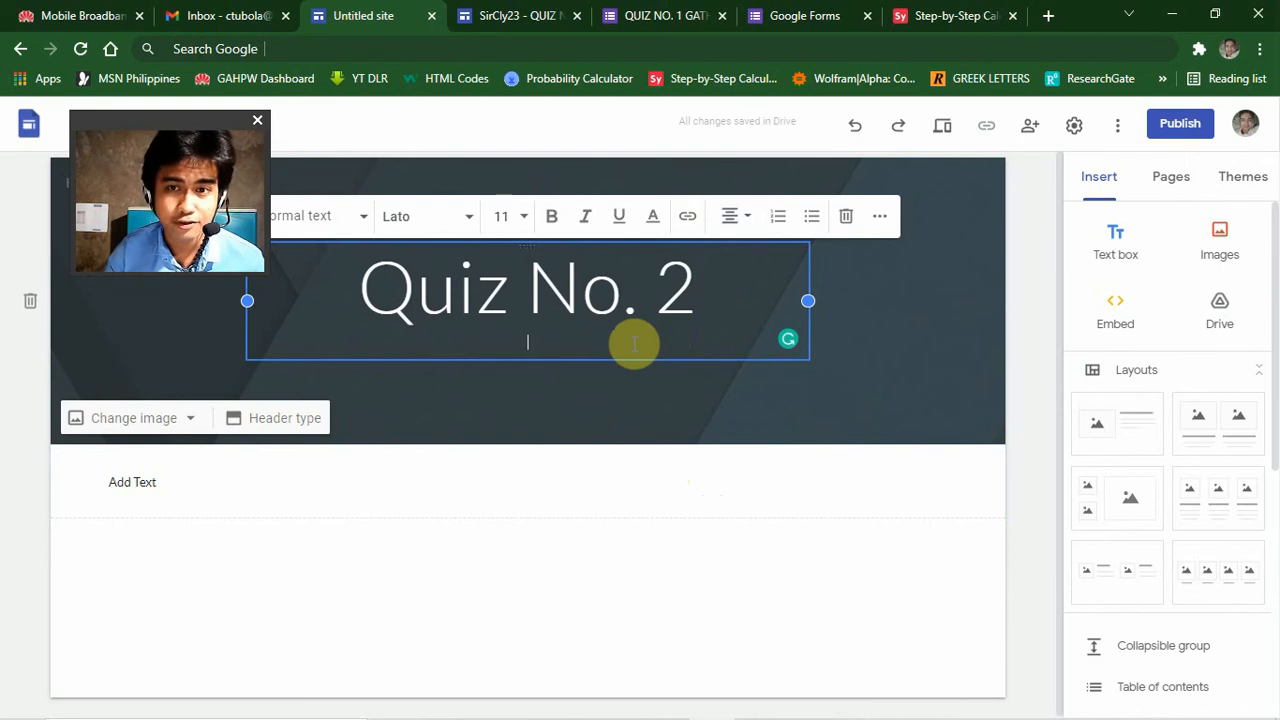
click(742, 217)
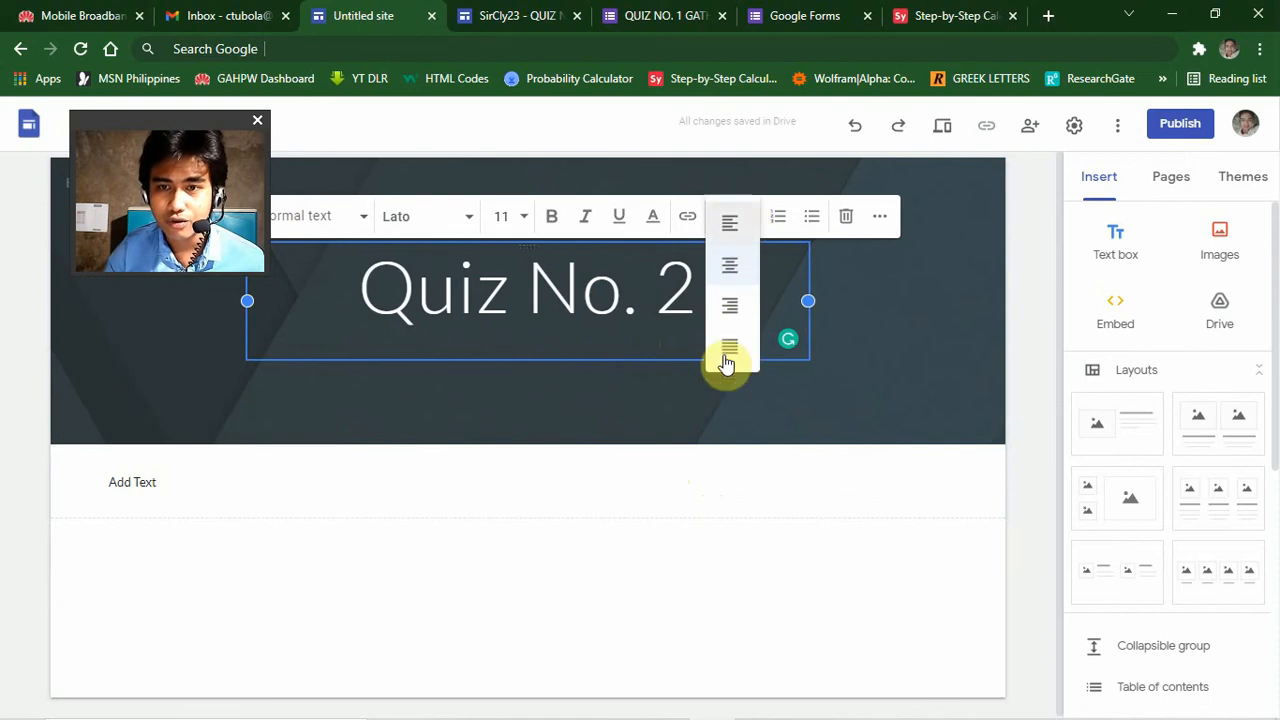
click(730, 270)
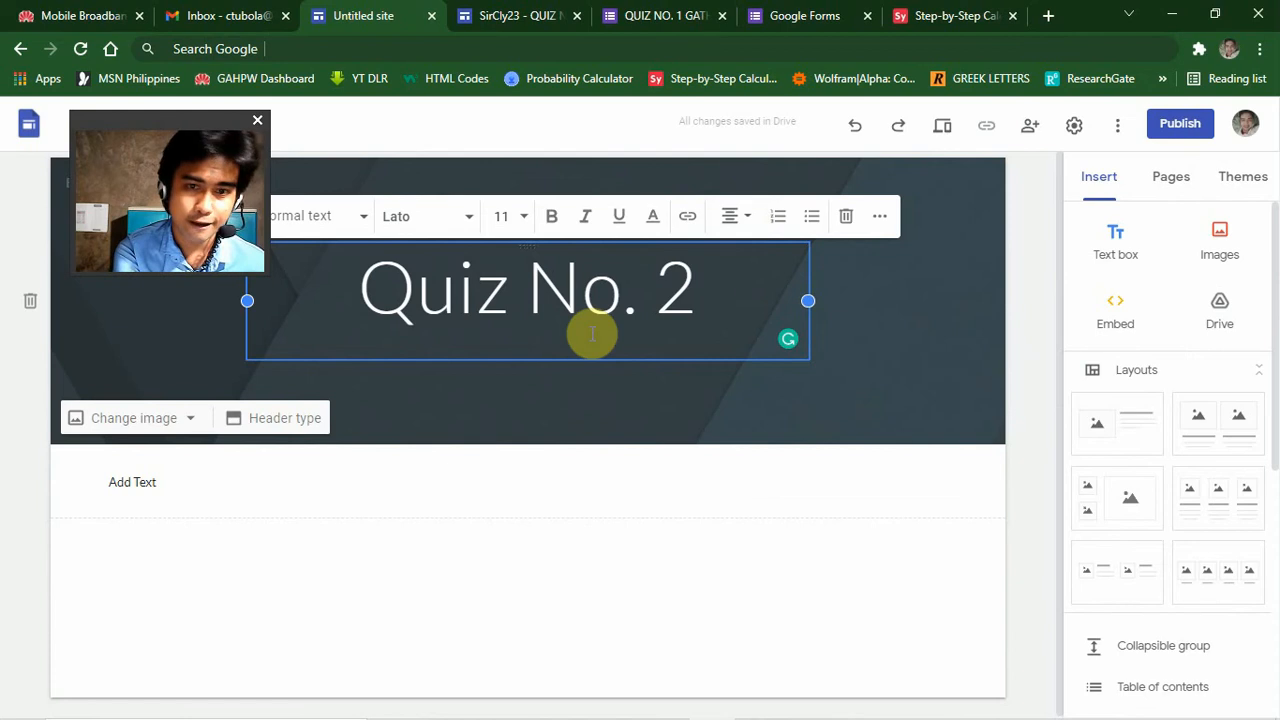
text(pas)
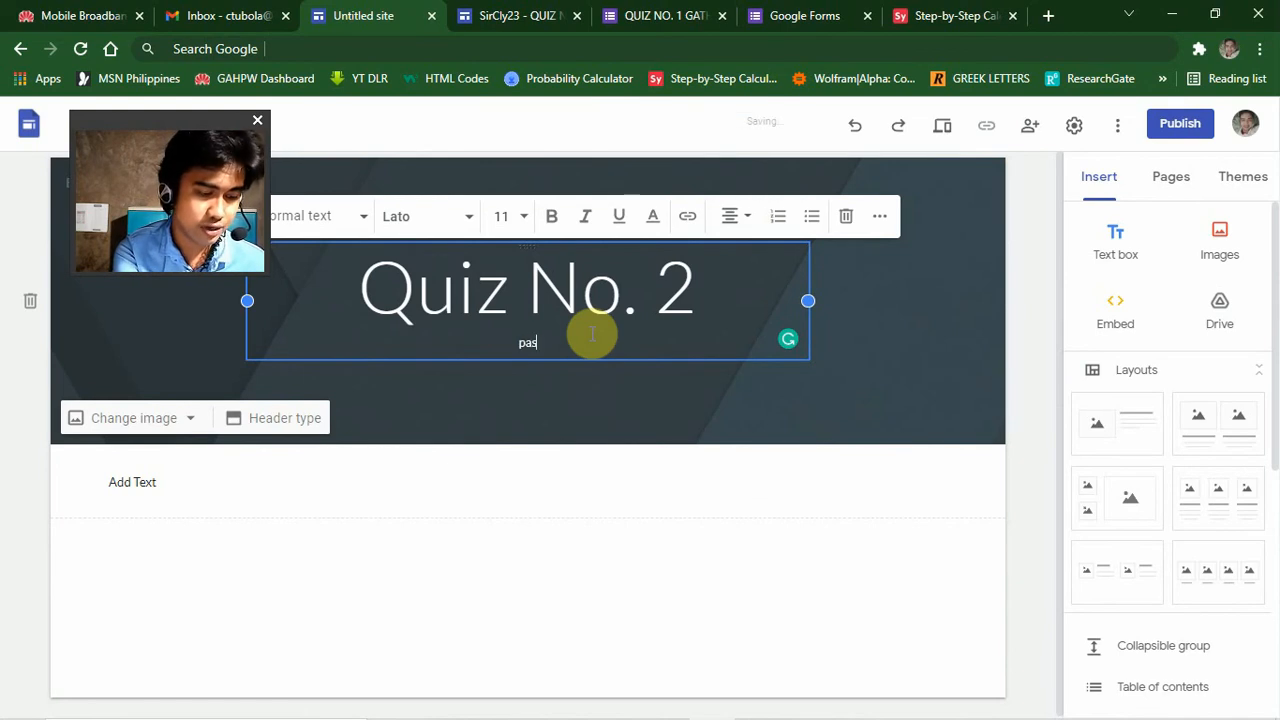
text(ALAMath)
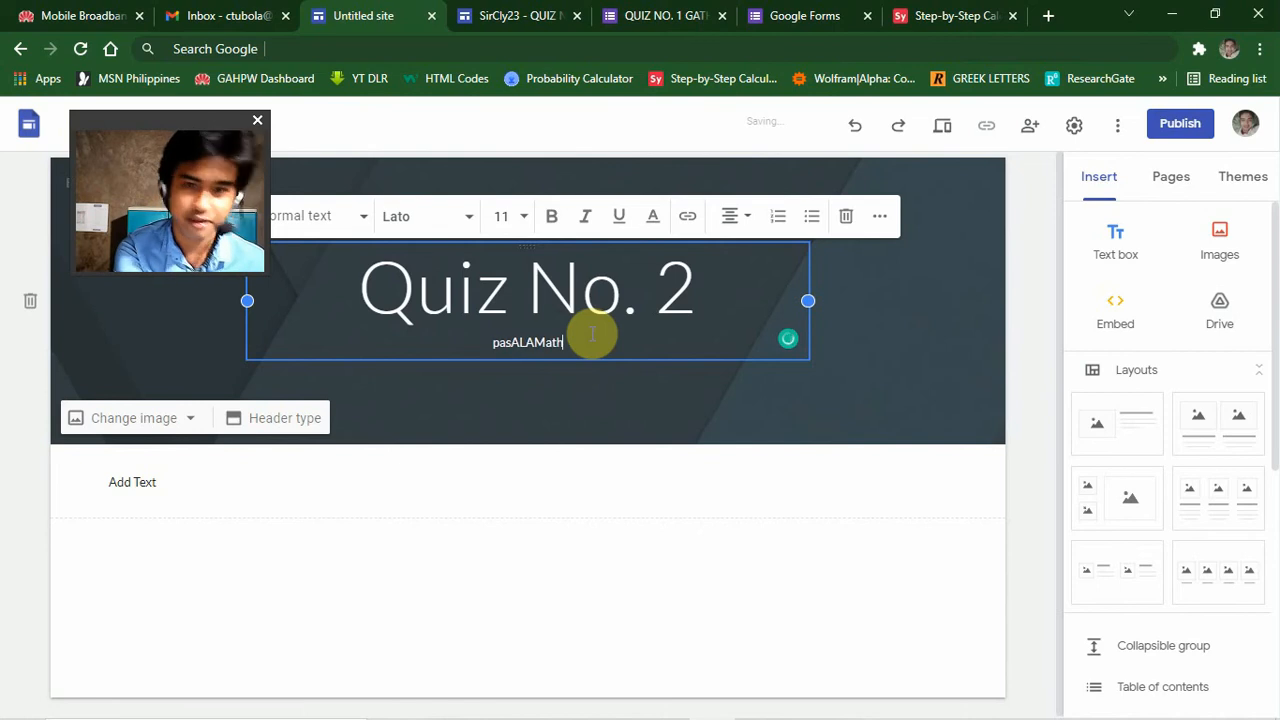
Set the font of the "pasALAMath" line to Trebuchet MS and its size to 48.
drag(592, 335, 464, 340)
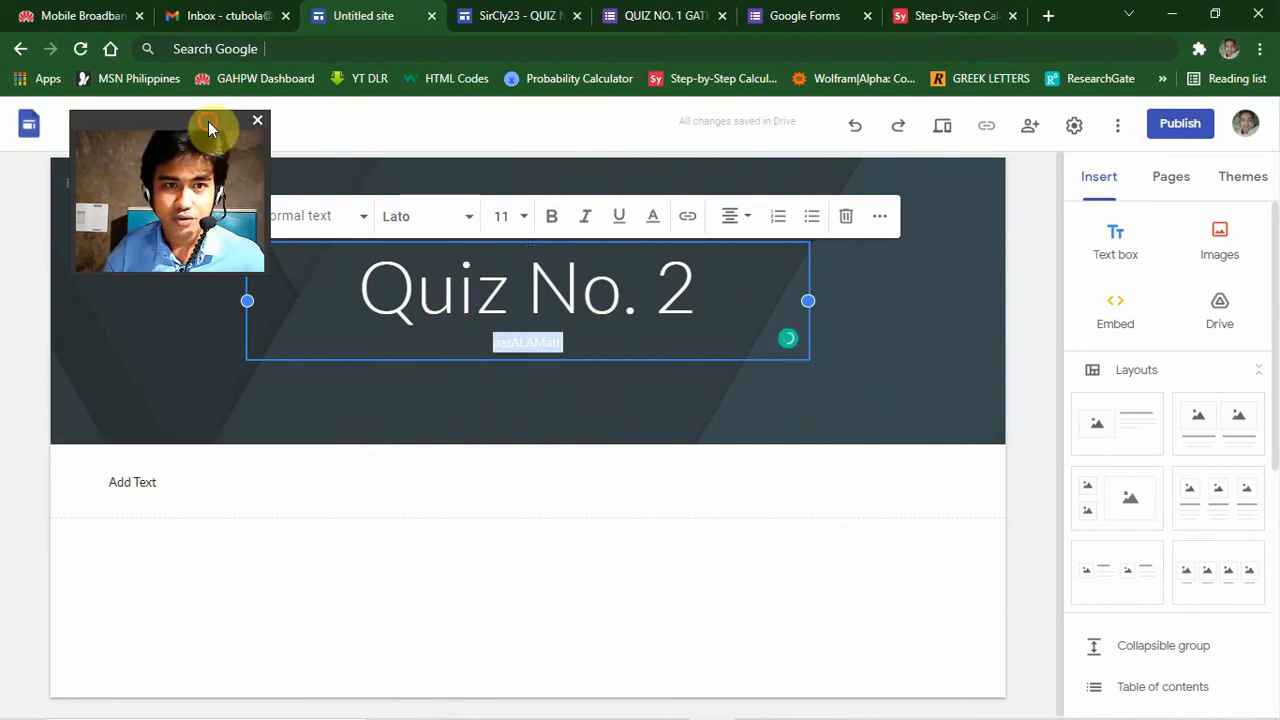
drag(210, 127, 167, 289)
click(365, 219)
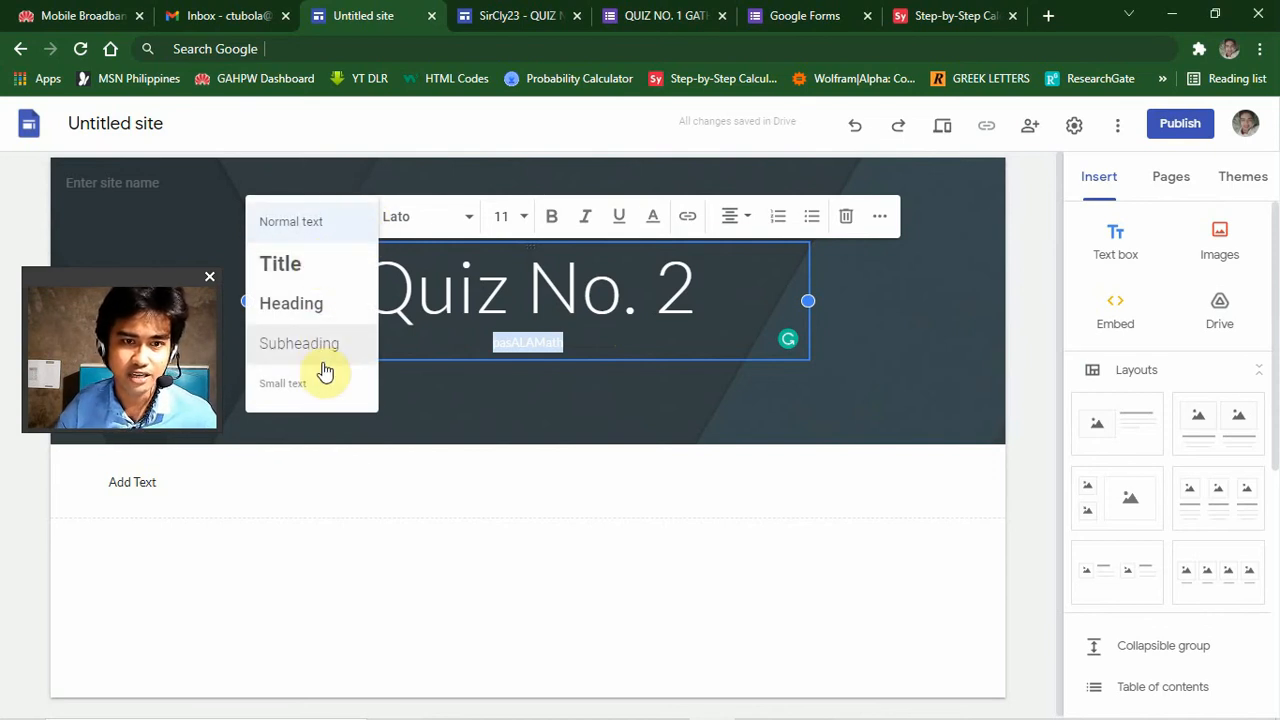
click(468, 220)
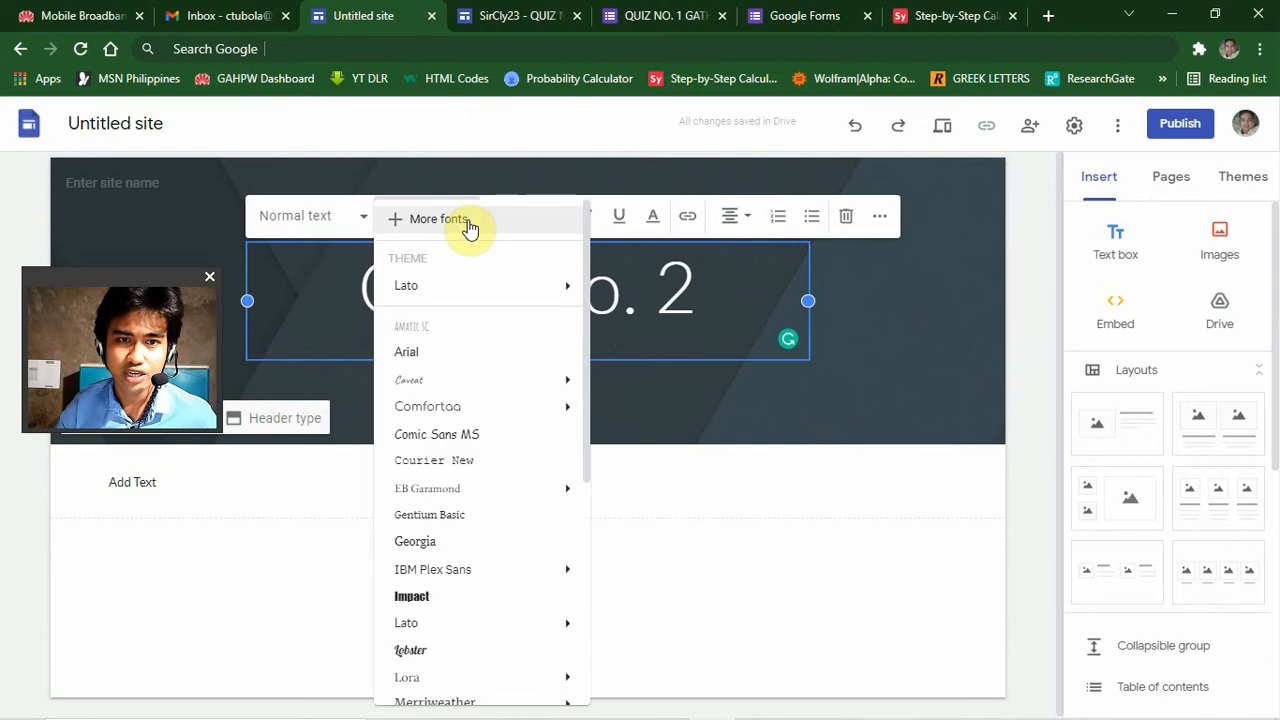
scroll(461, 485, down, 2)
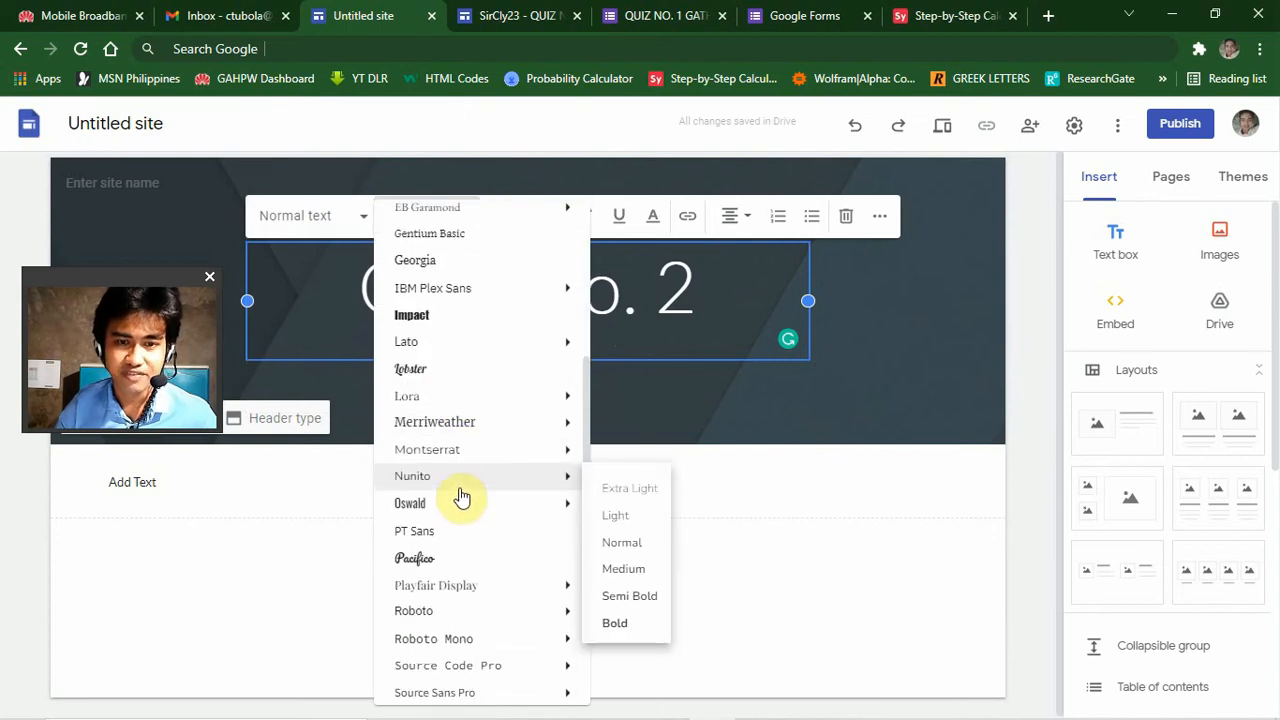
scroll(462, 498, down, 1)
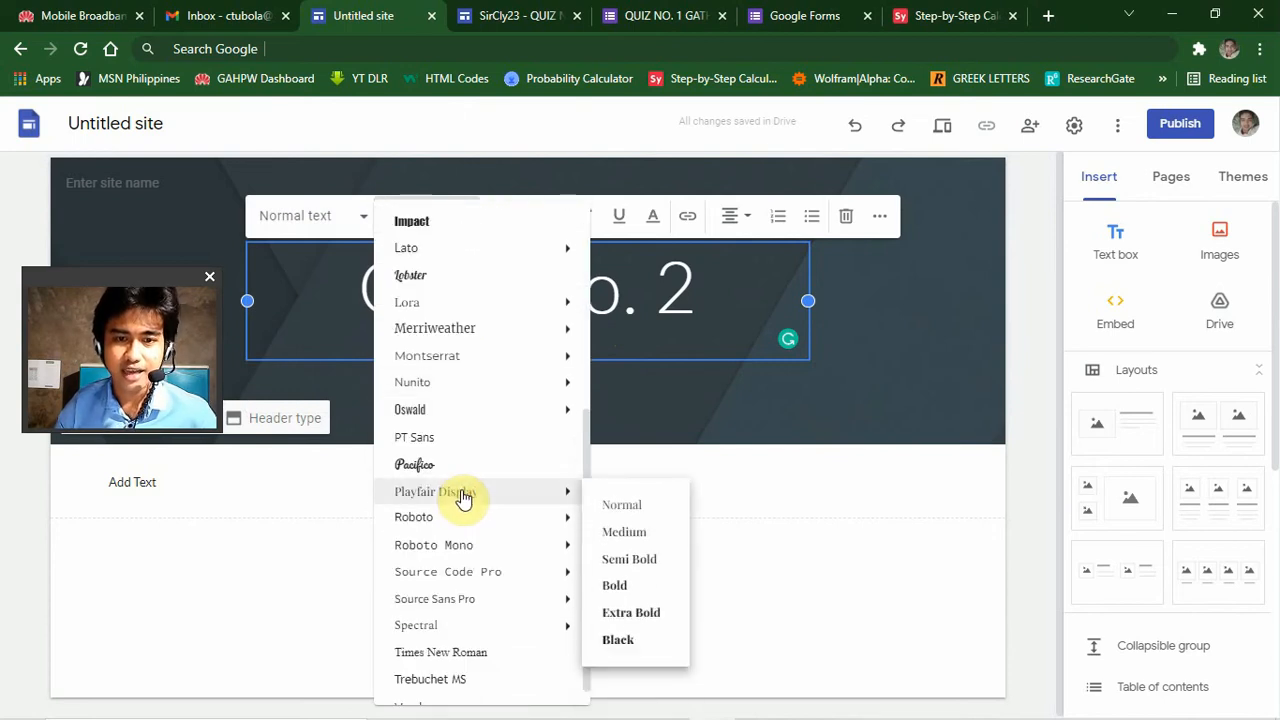
mouse_move(449, 487)
scroll(449, 487, down, 1)
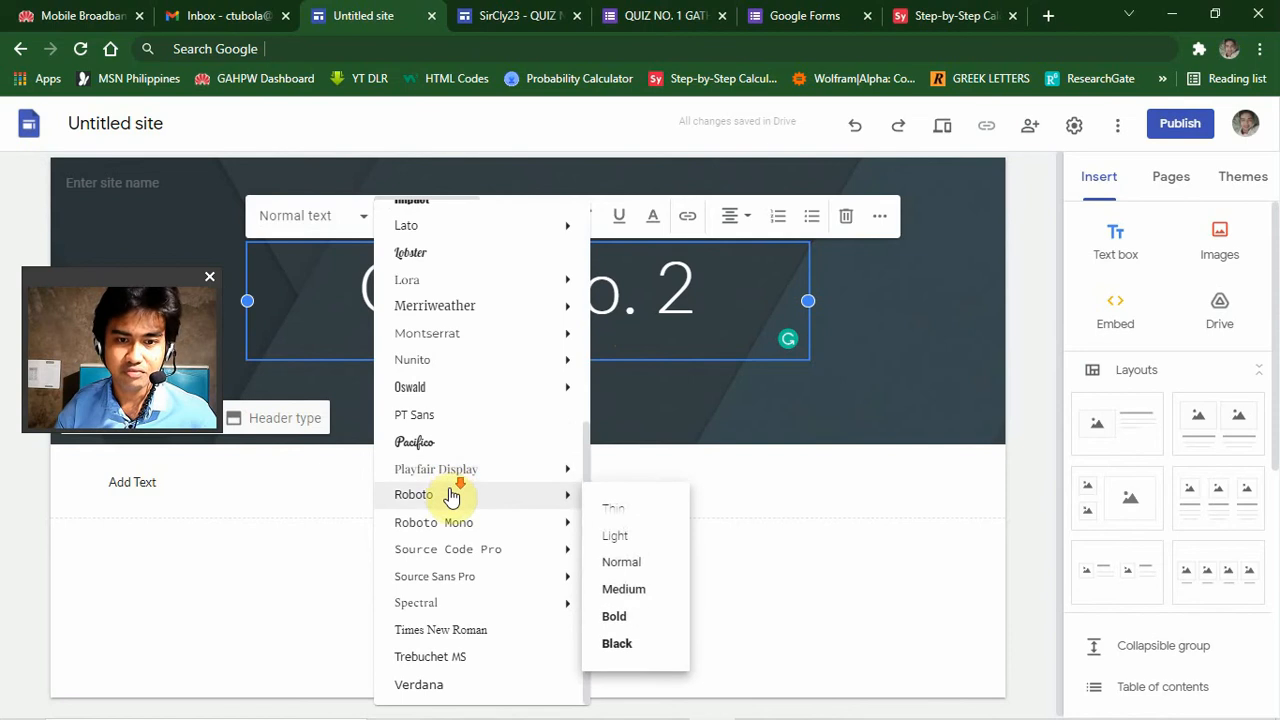
click(452, 659)
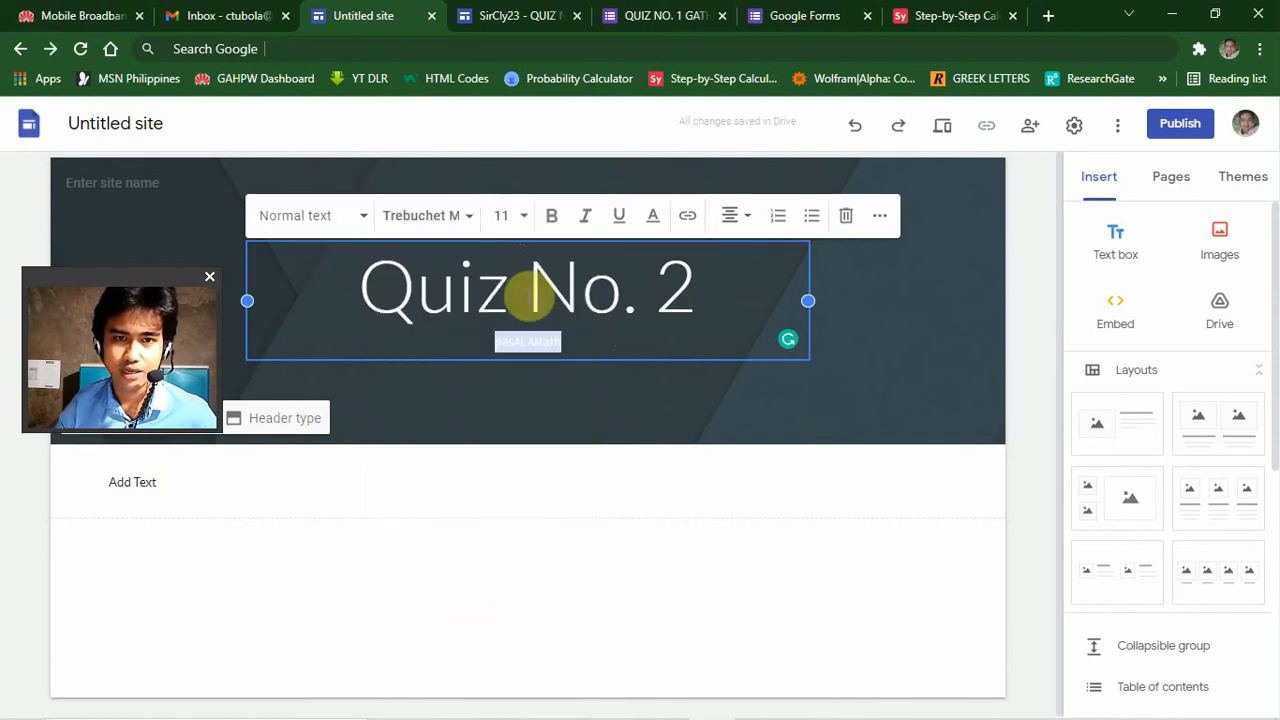
click(521, 216)
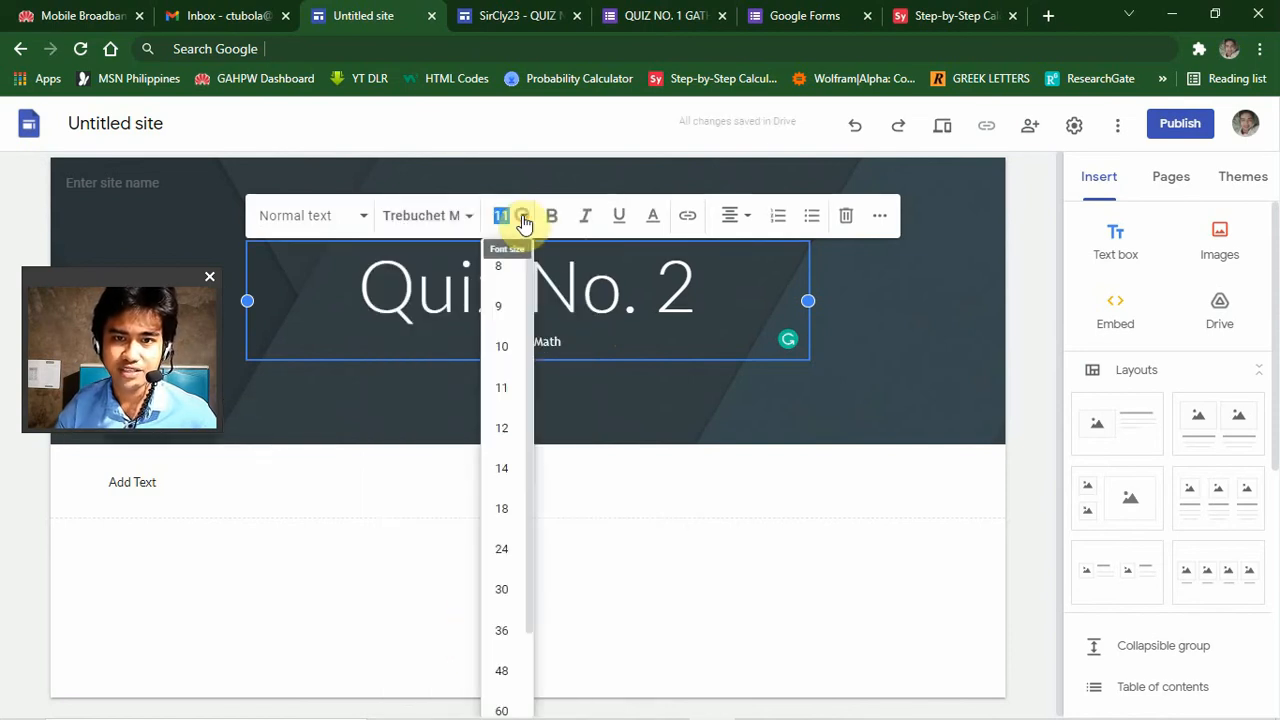
scroll(513, 590, down, 1)
click(503, 578)
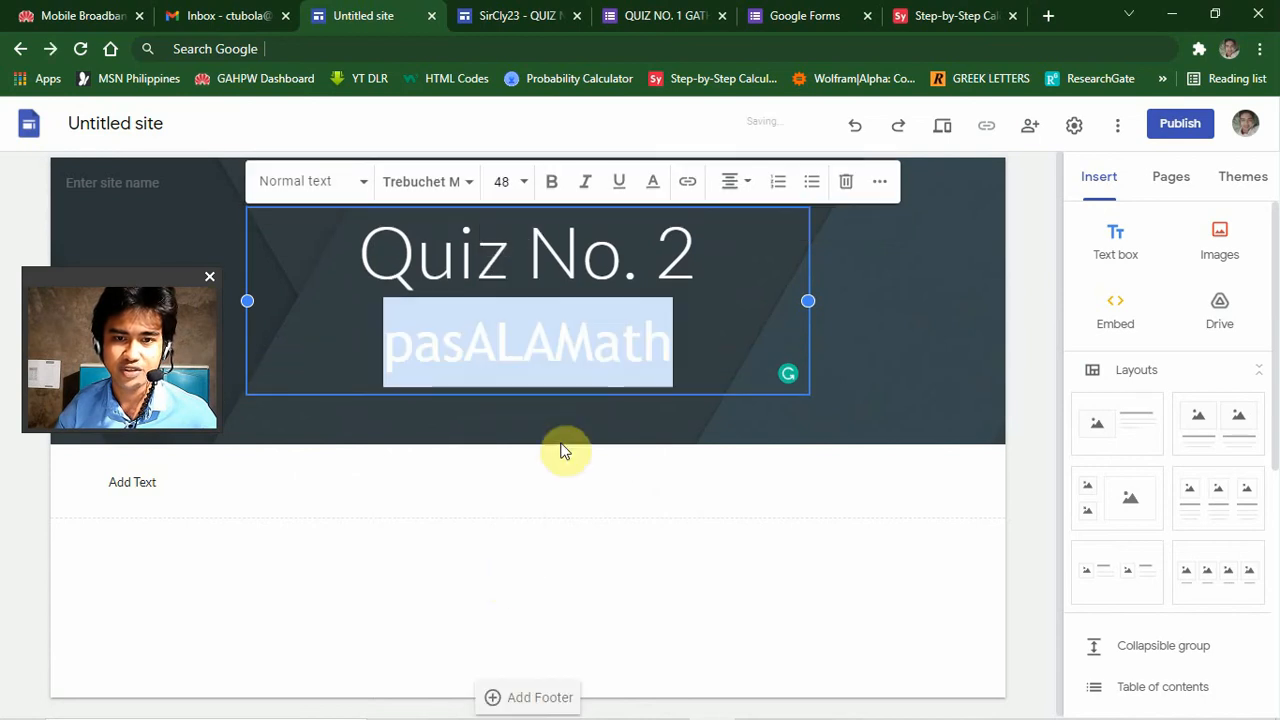
Make the "pasALAMath" line bold, italic and underlined, and colour it red.
click(555, 184)
click(587, 184)
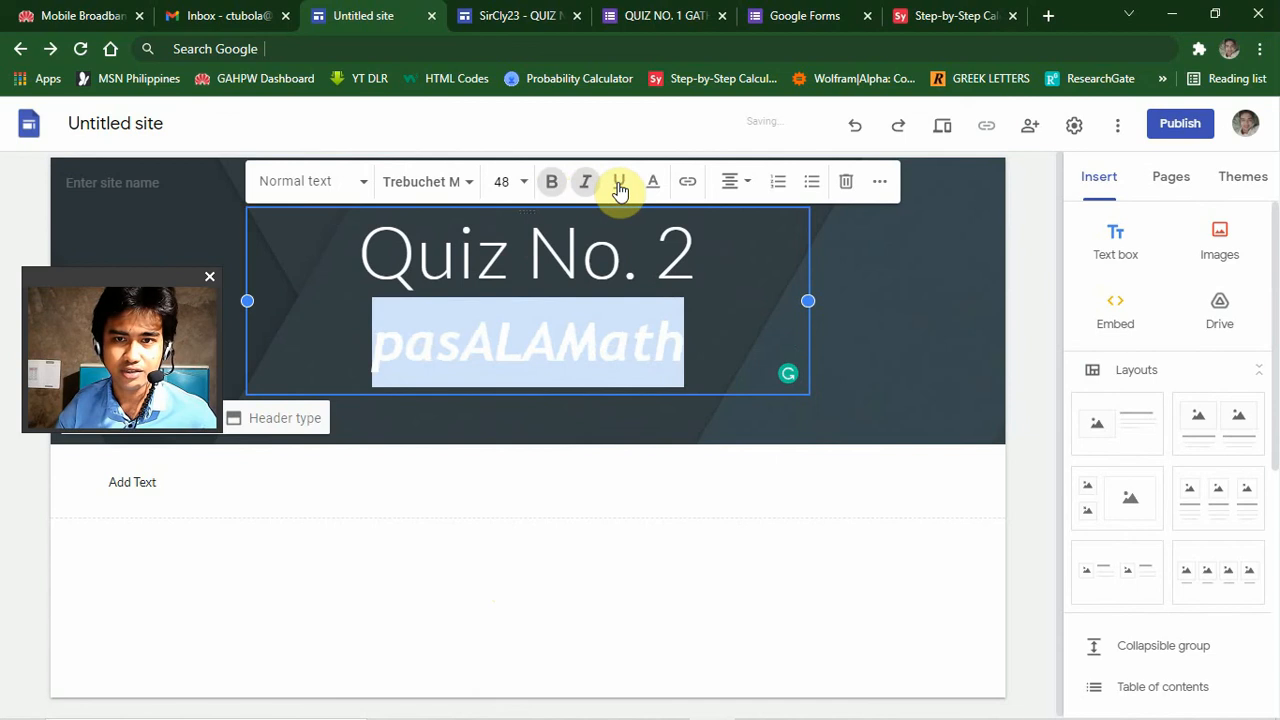
click(618, 183)
click(656, 186)
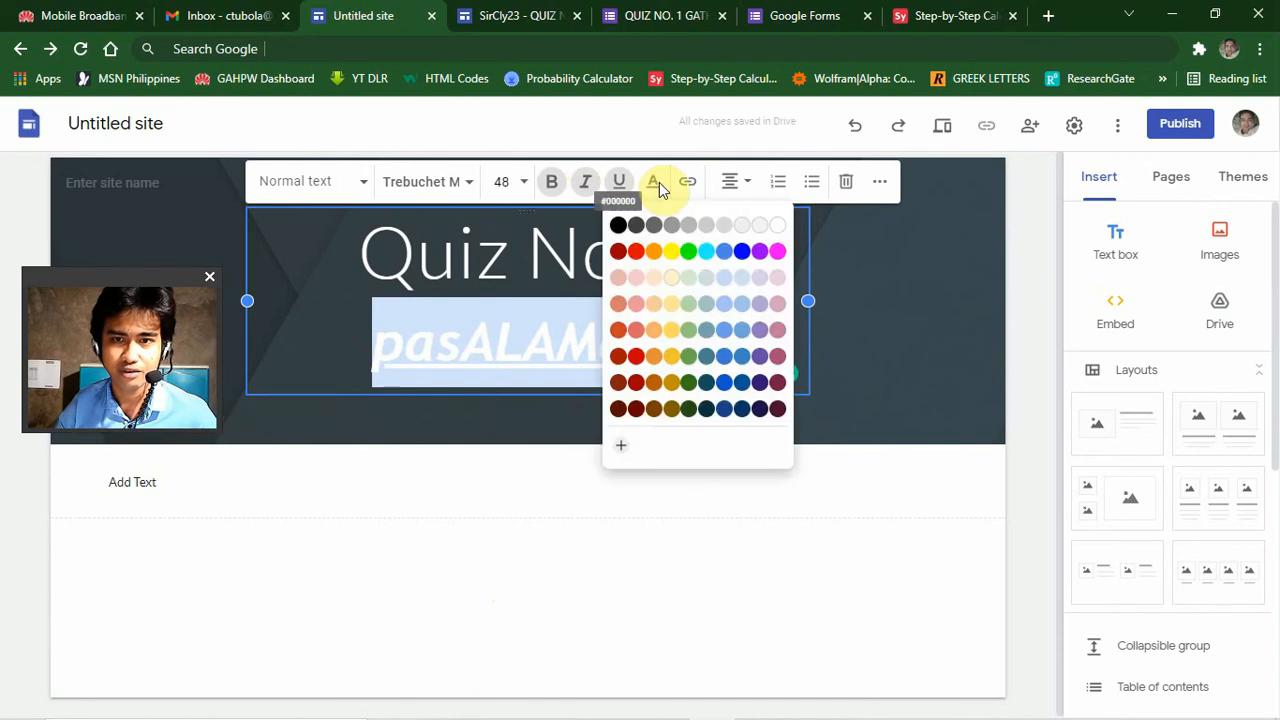
click(636, 252)
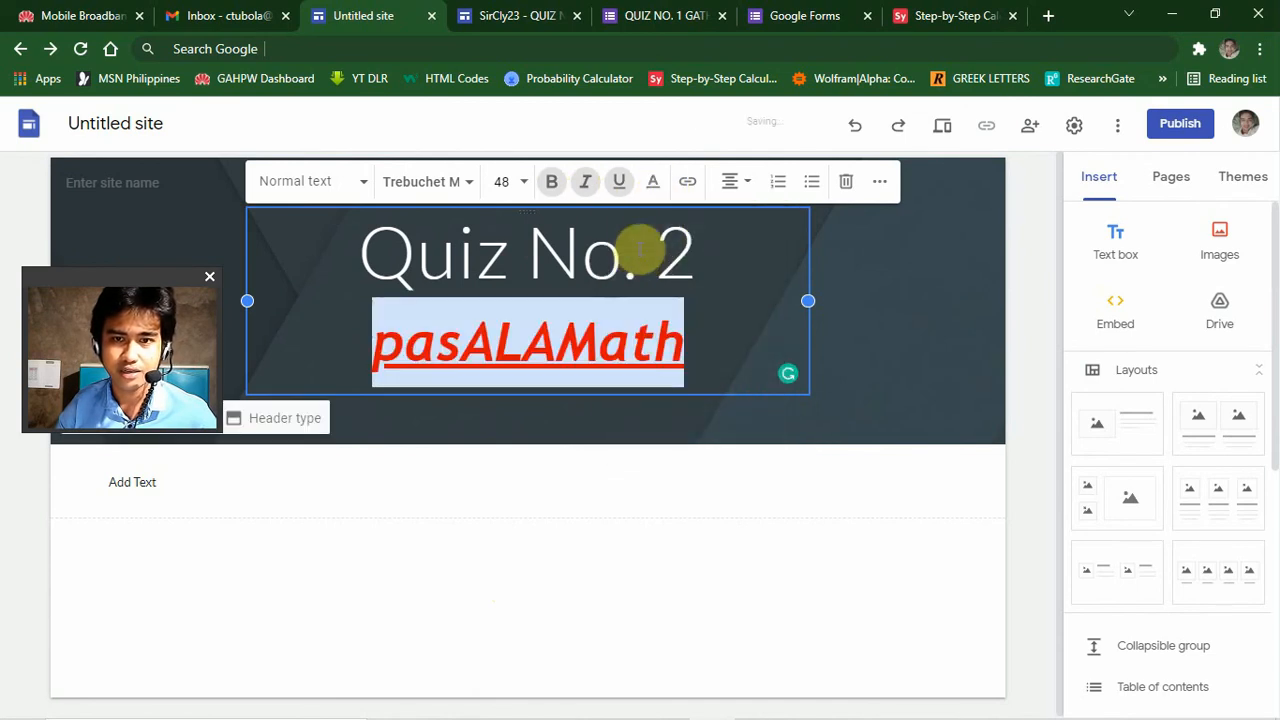
click(688, 183)
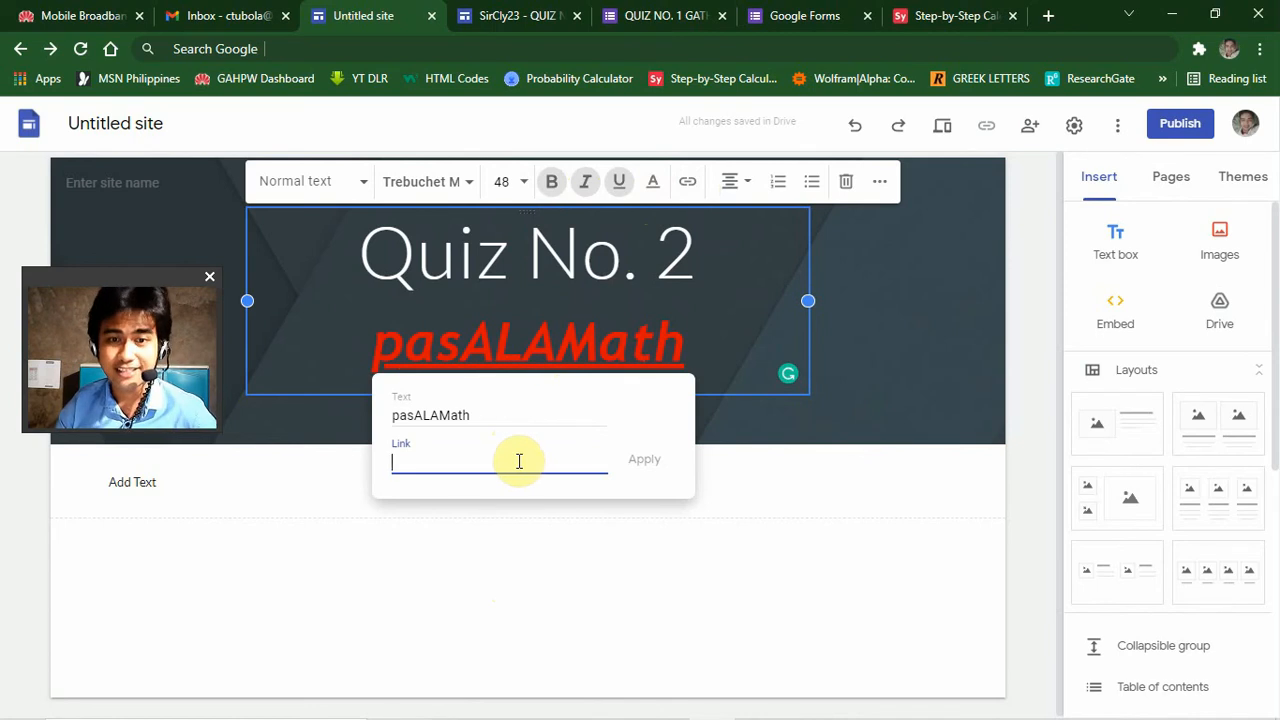
click(690, 183)
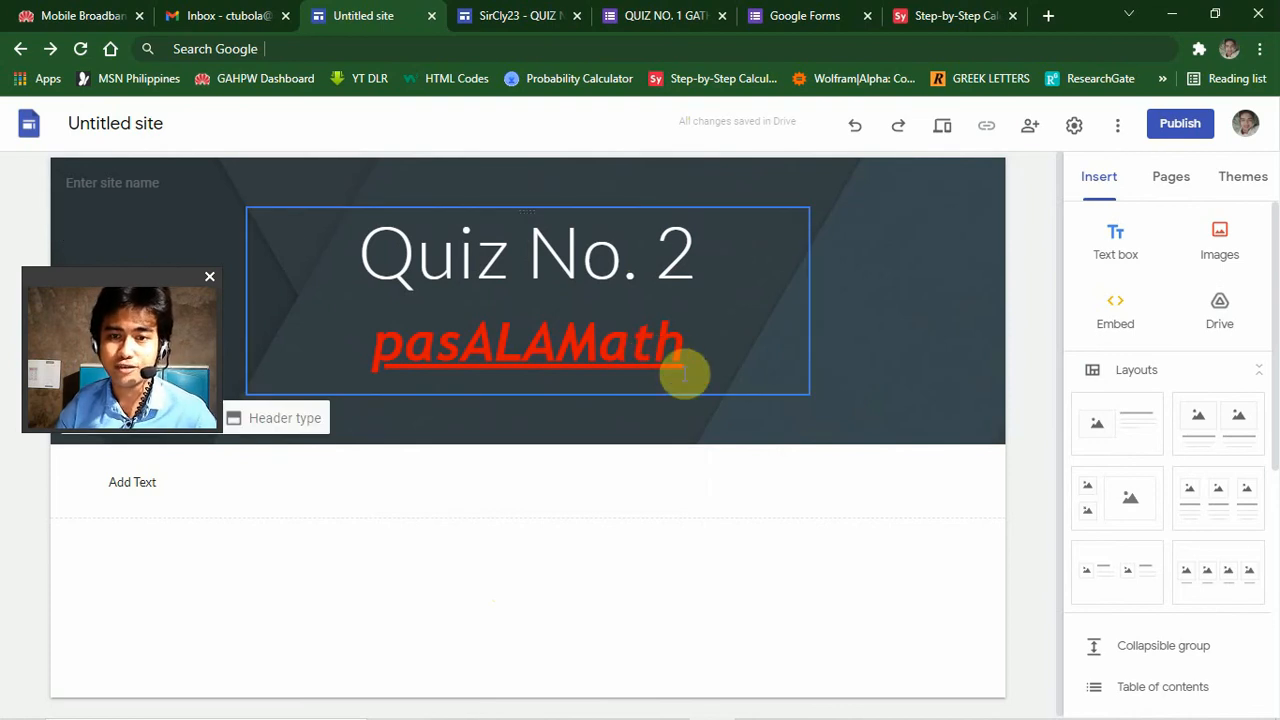
Change the wording of the text box below the header to "Add the Test Items".
click(660, 480)
drag(209, 486, 136, 482)
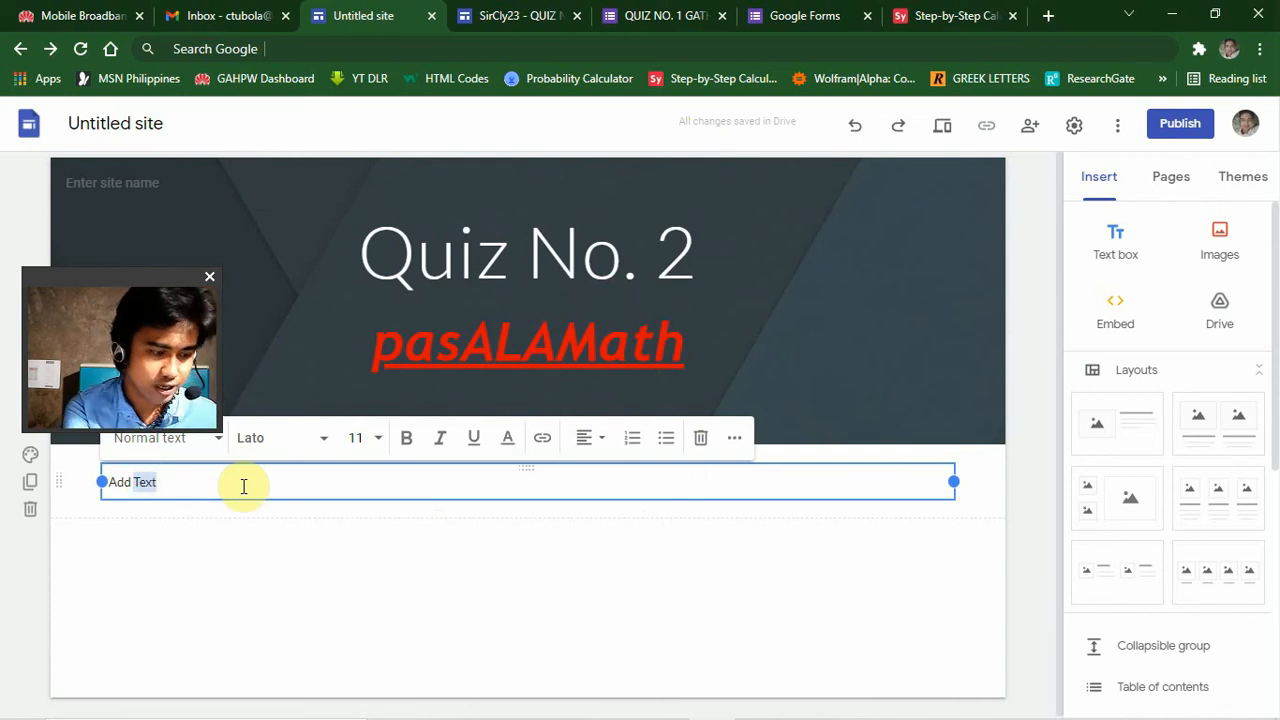
text(the Test Items)
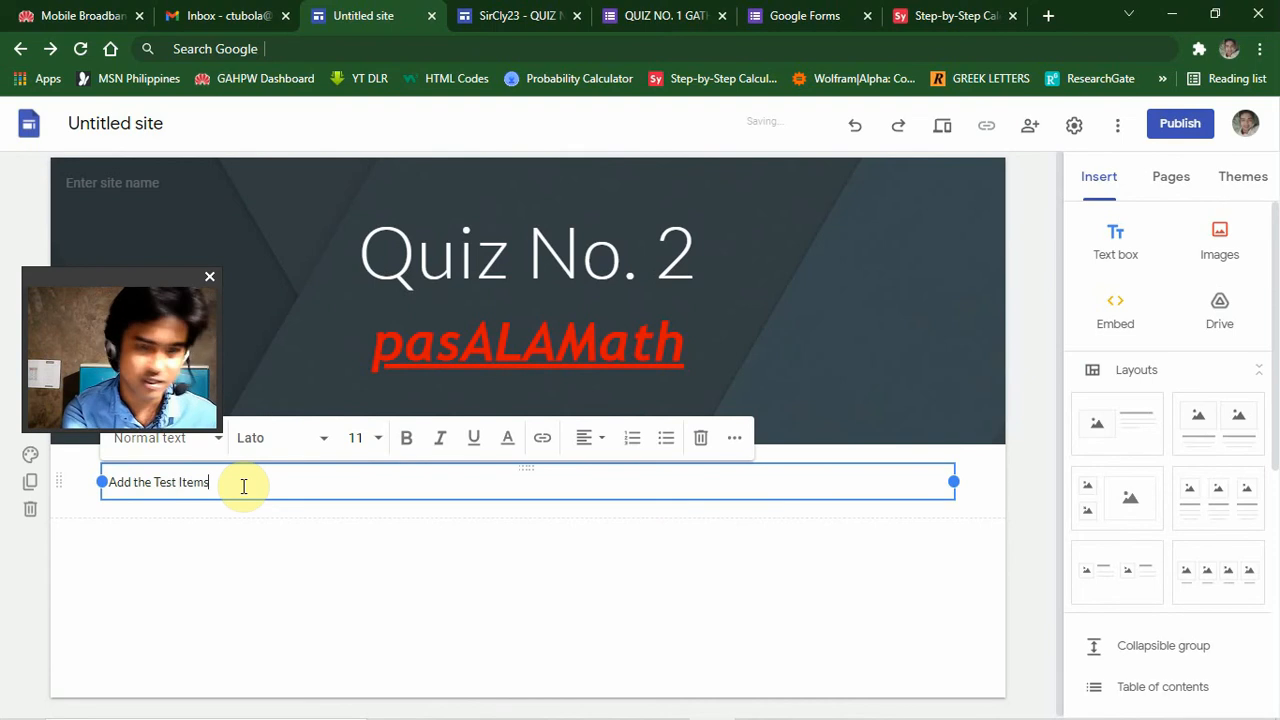
click(483, 571)
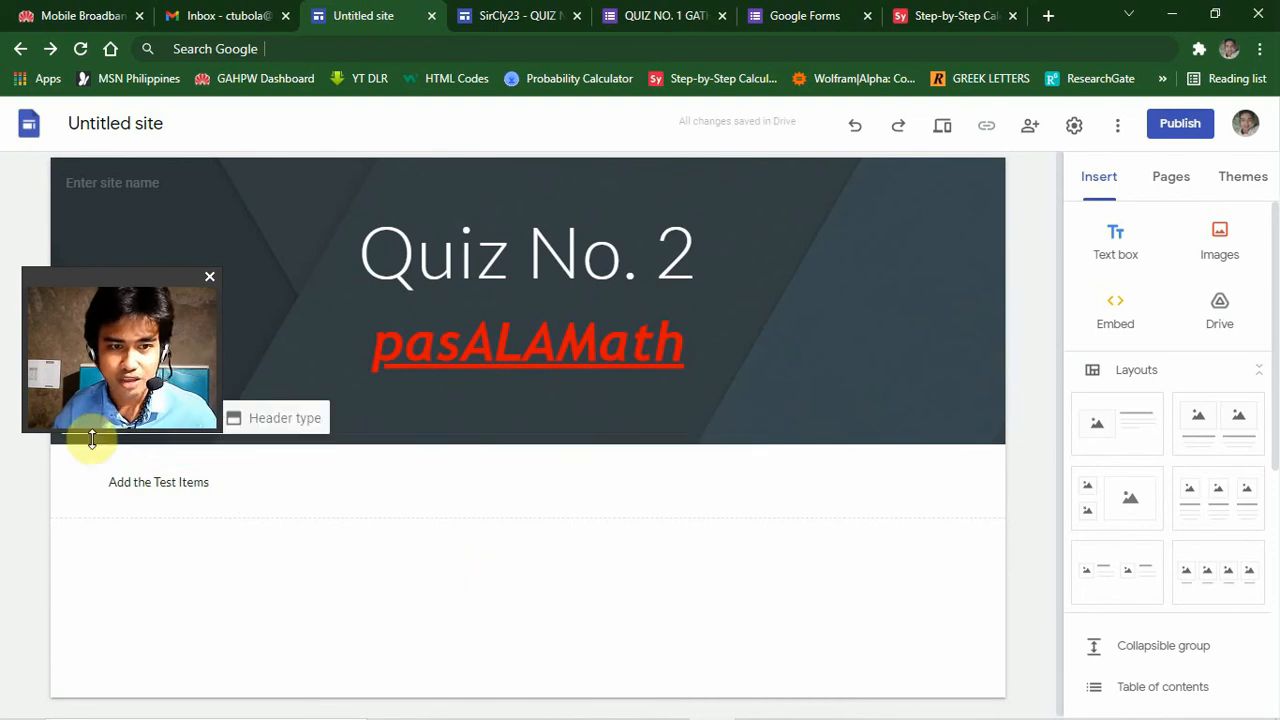
Apply the Style 3 colour to the "Add the Test Items" section, and replace it with the dark blue blurred-lights gallery image as background.
click(31, 459)
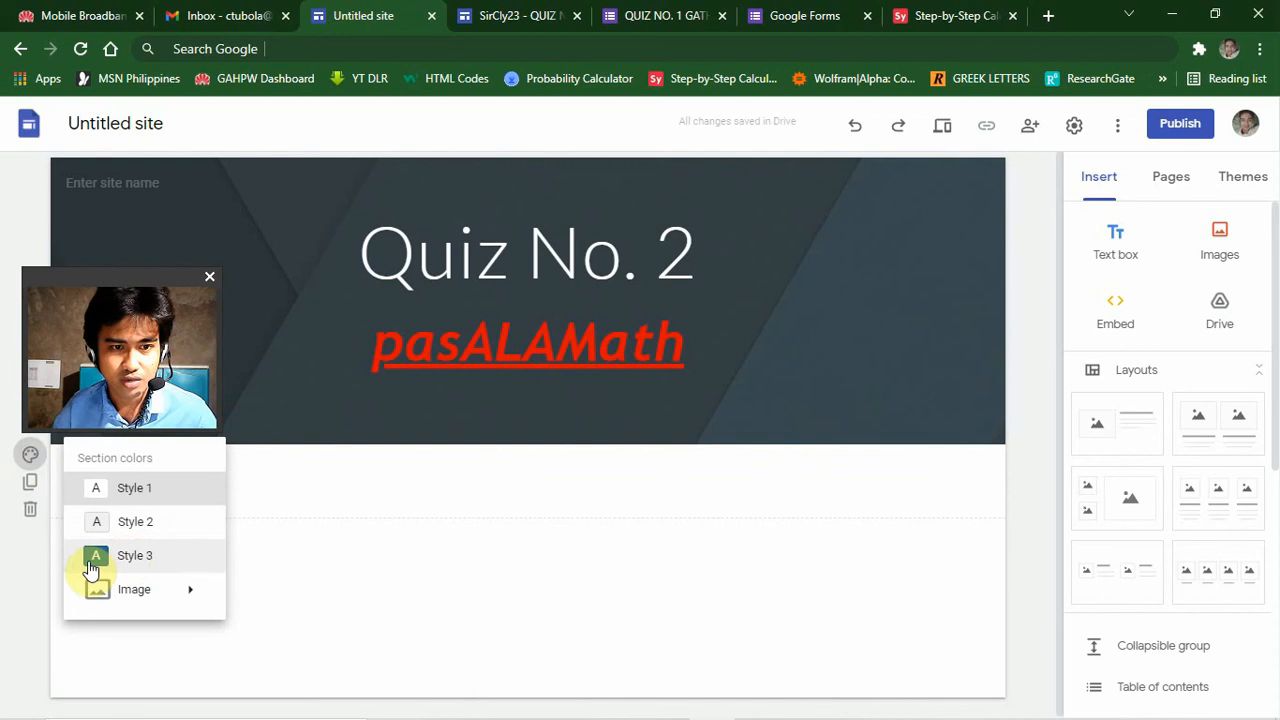
click(100, 558)
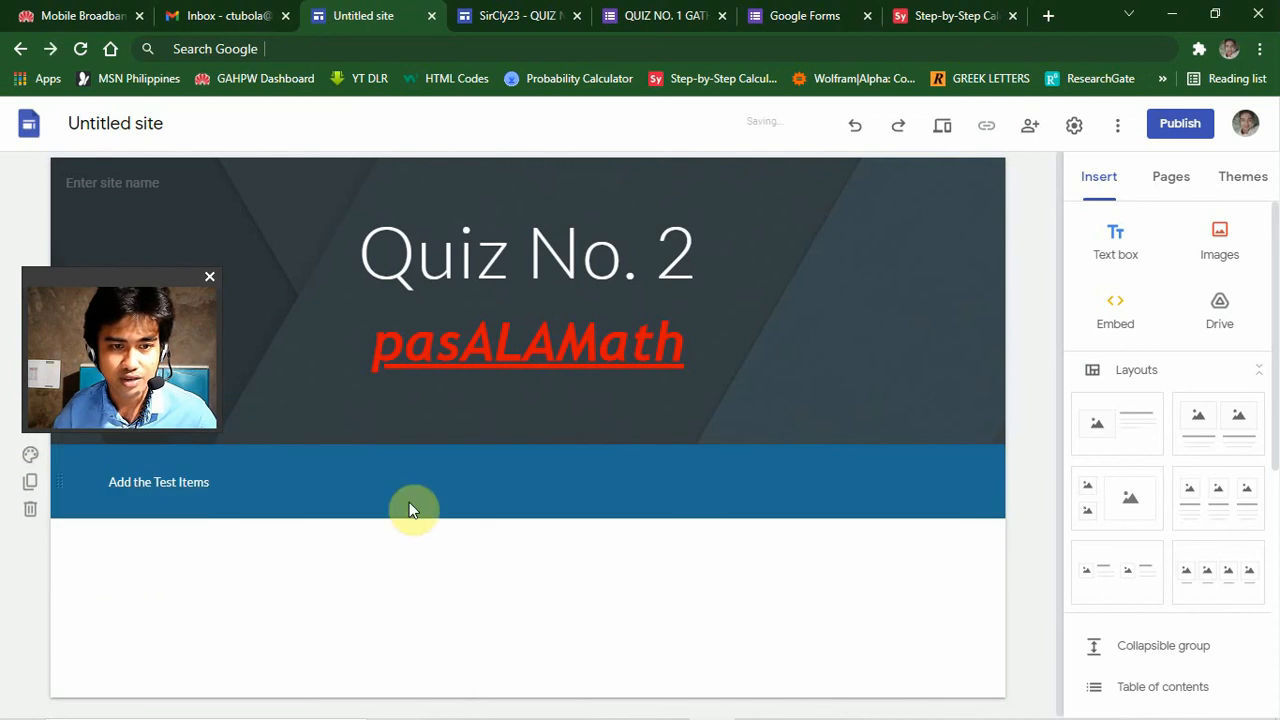
click(29, 458)
mouse_move(109, 594)
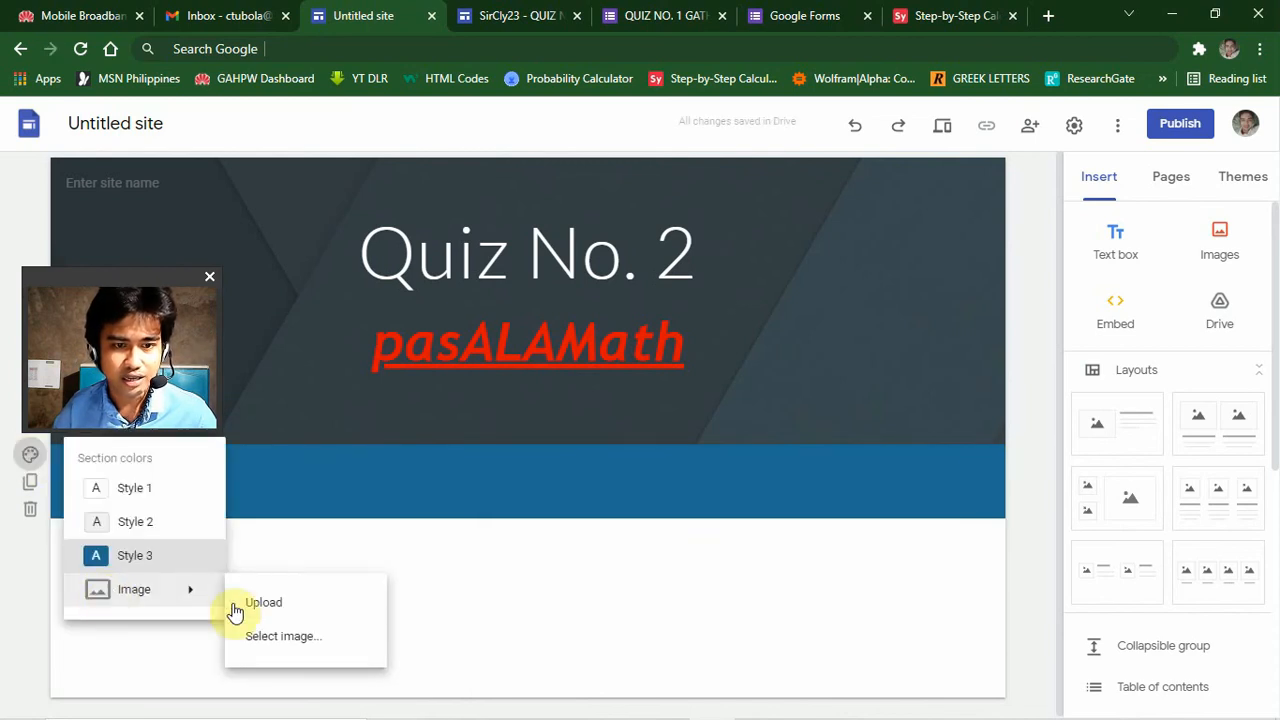
click(315, 636)
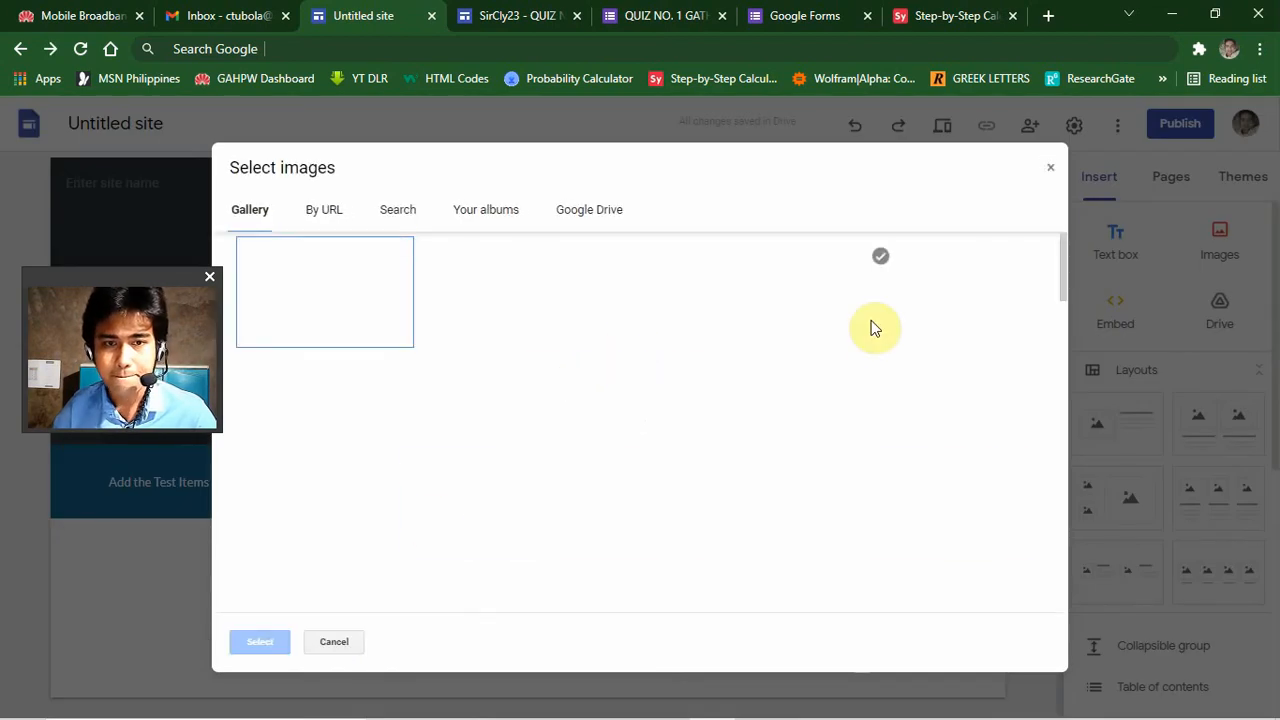
scroll(866, 393, down, 2)
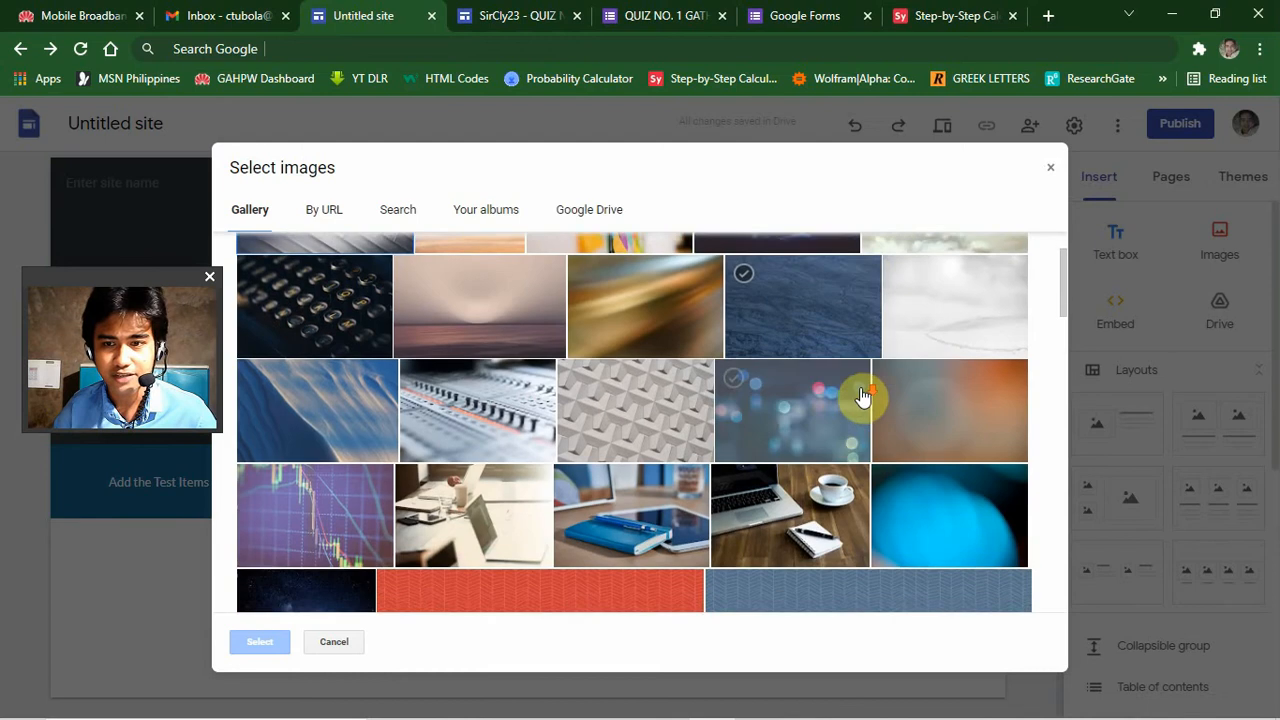
click(820, 351)
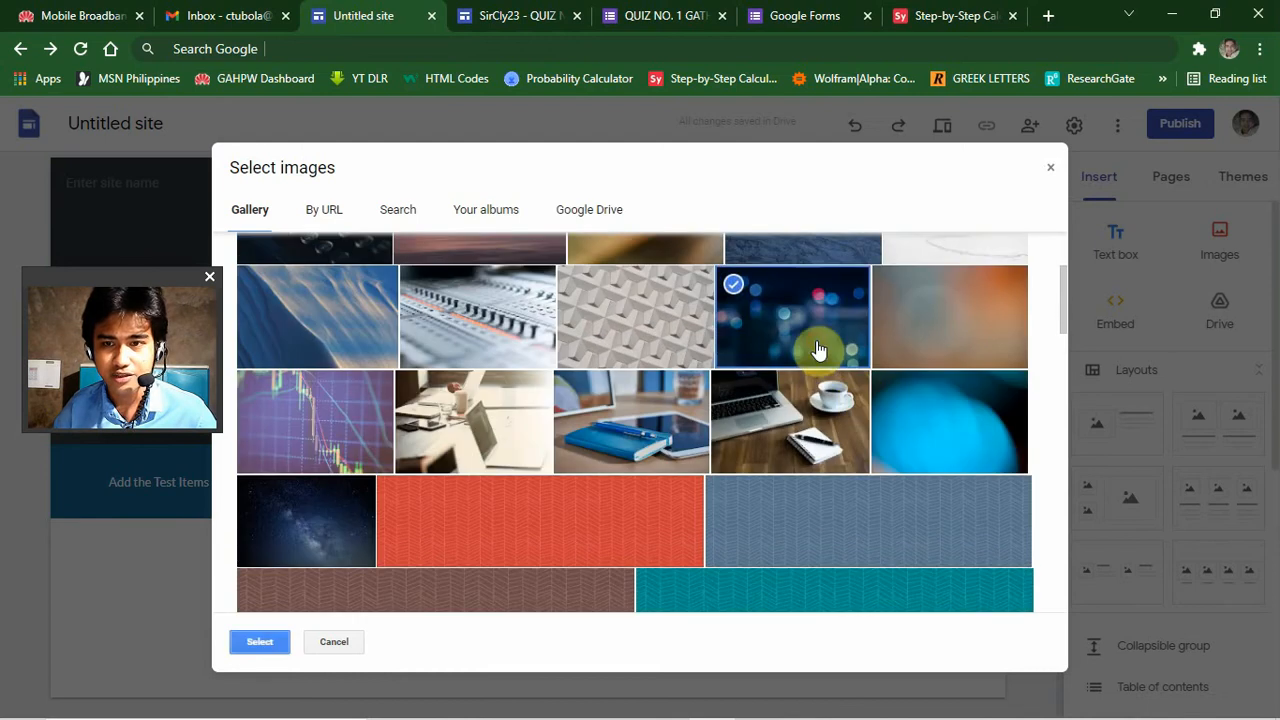
click(269, 646)
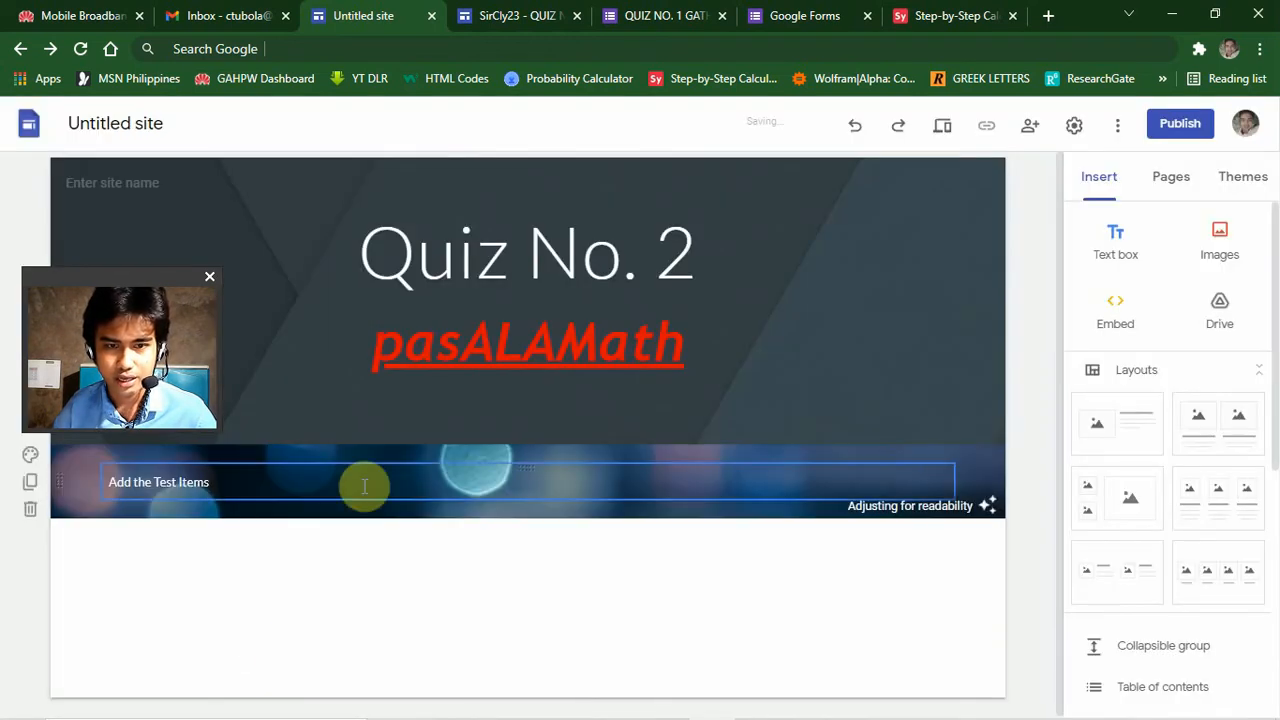
click(228, 482)
click(666, 572)
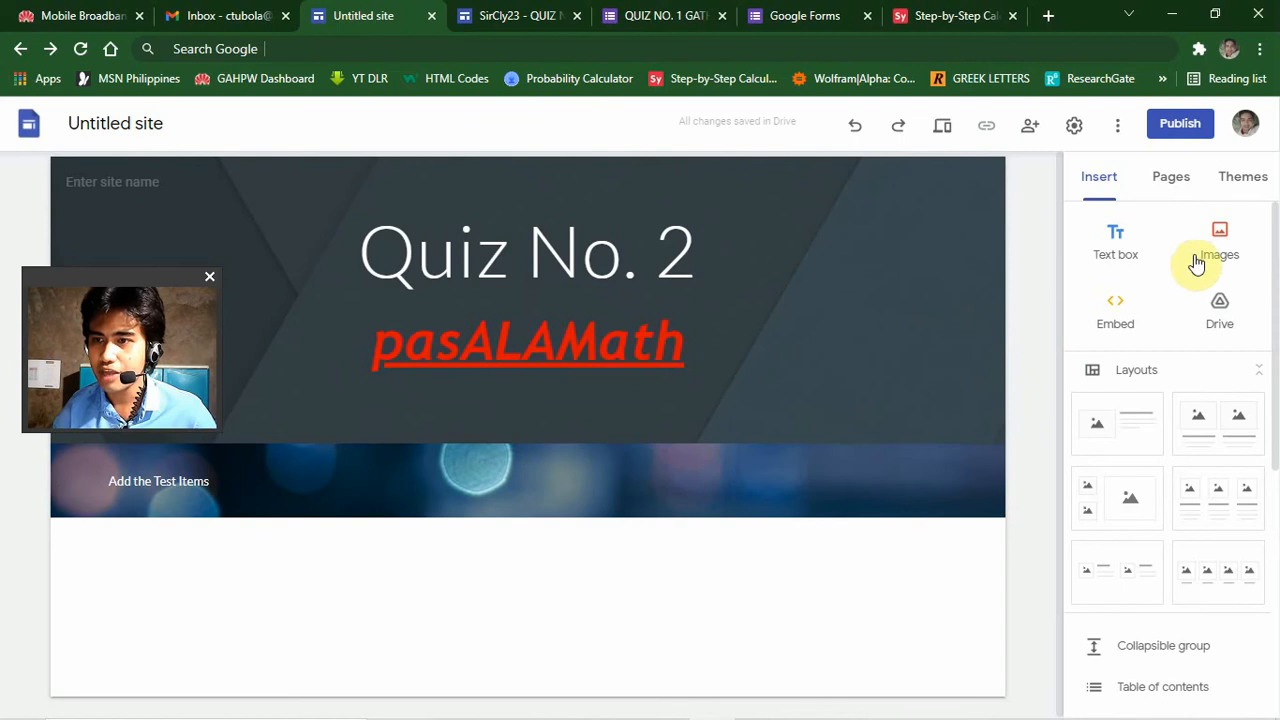
click(1219, 234)
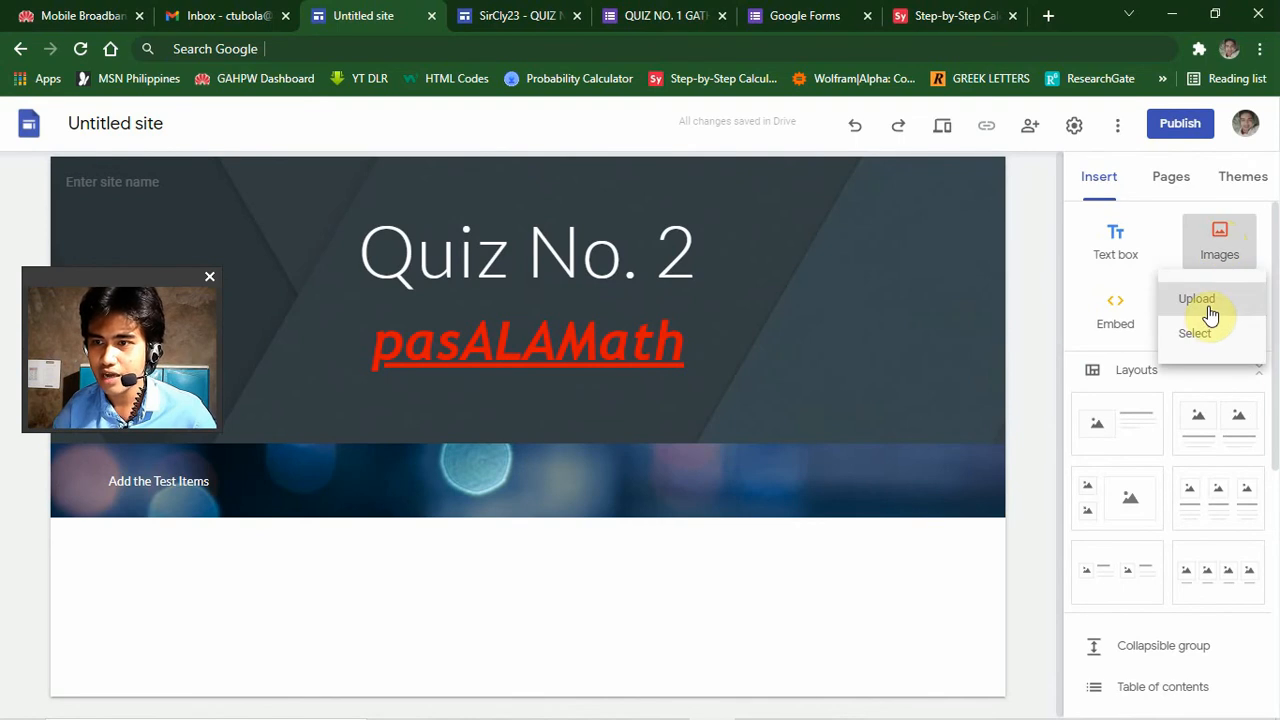
click(1219, 236)
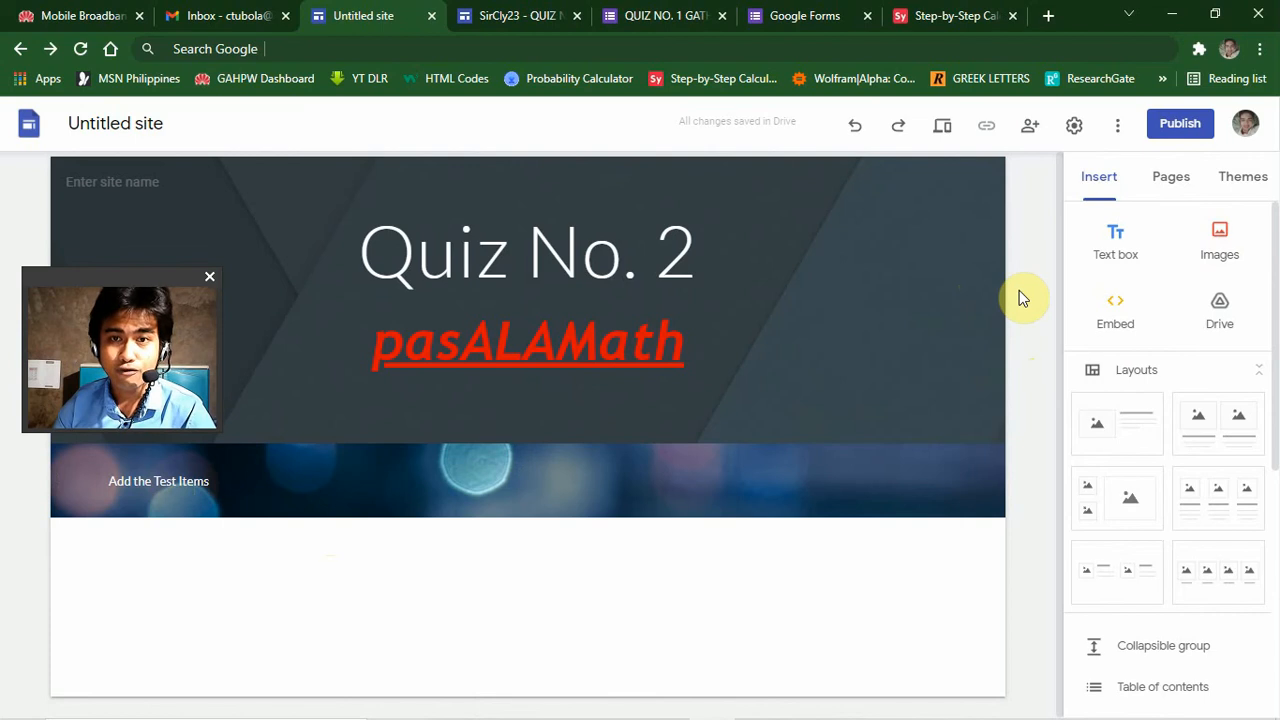
Examine the published Quiz No. 1 page with its embedded answer sheet, and the Google Form behind it.
click(531, 12)
scroll(915, 337, down, 4)
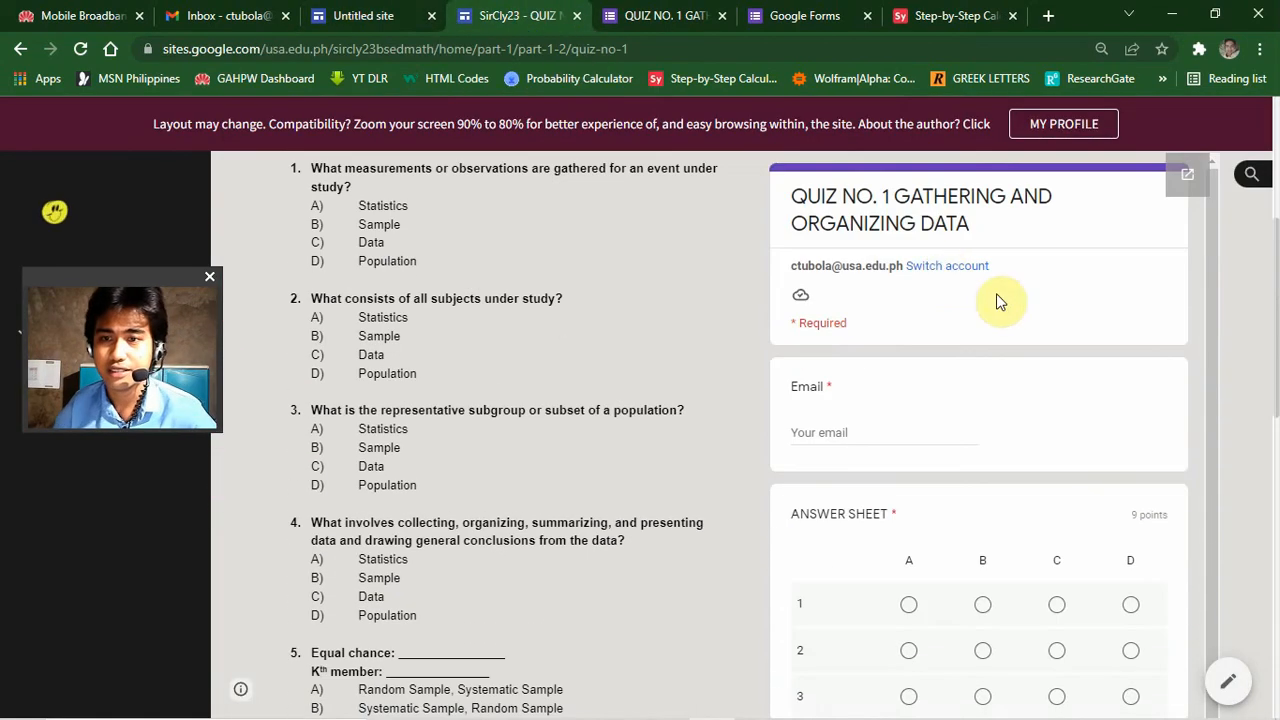
scroll(987, 562, down, 5)
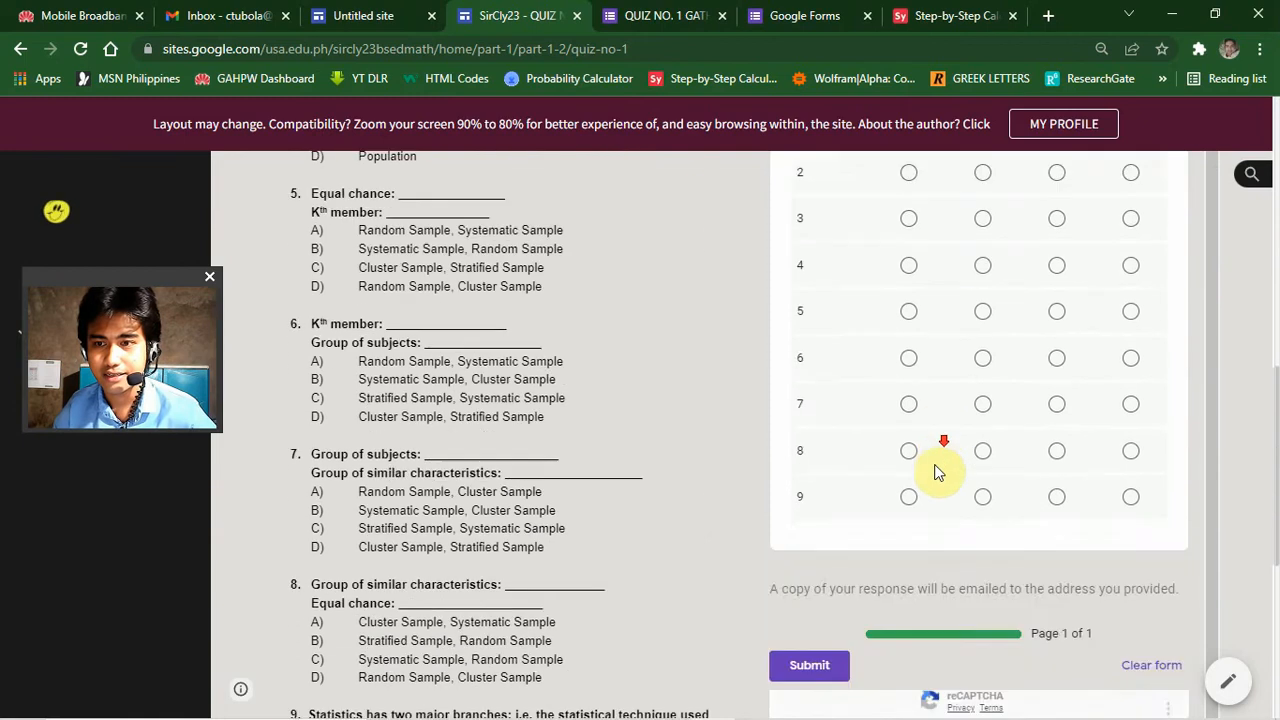
scroll(938, 470, up, 10)
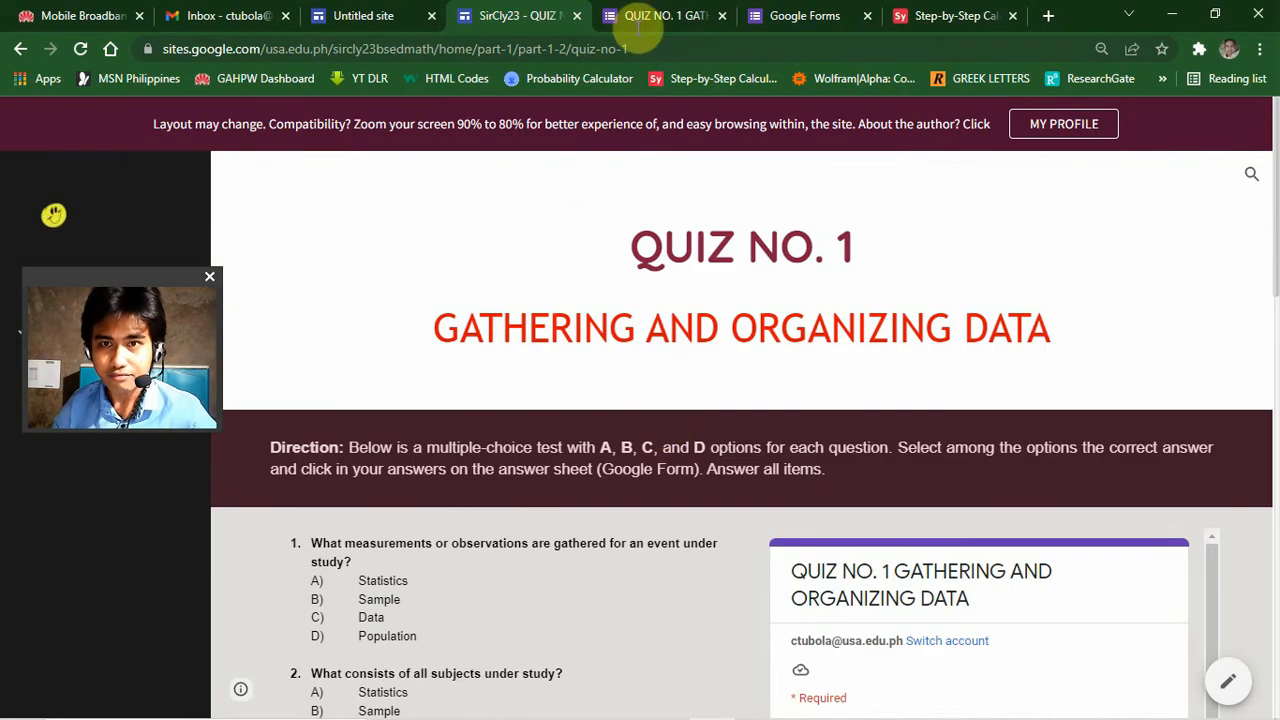
click(640, 16)
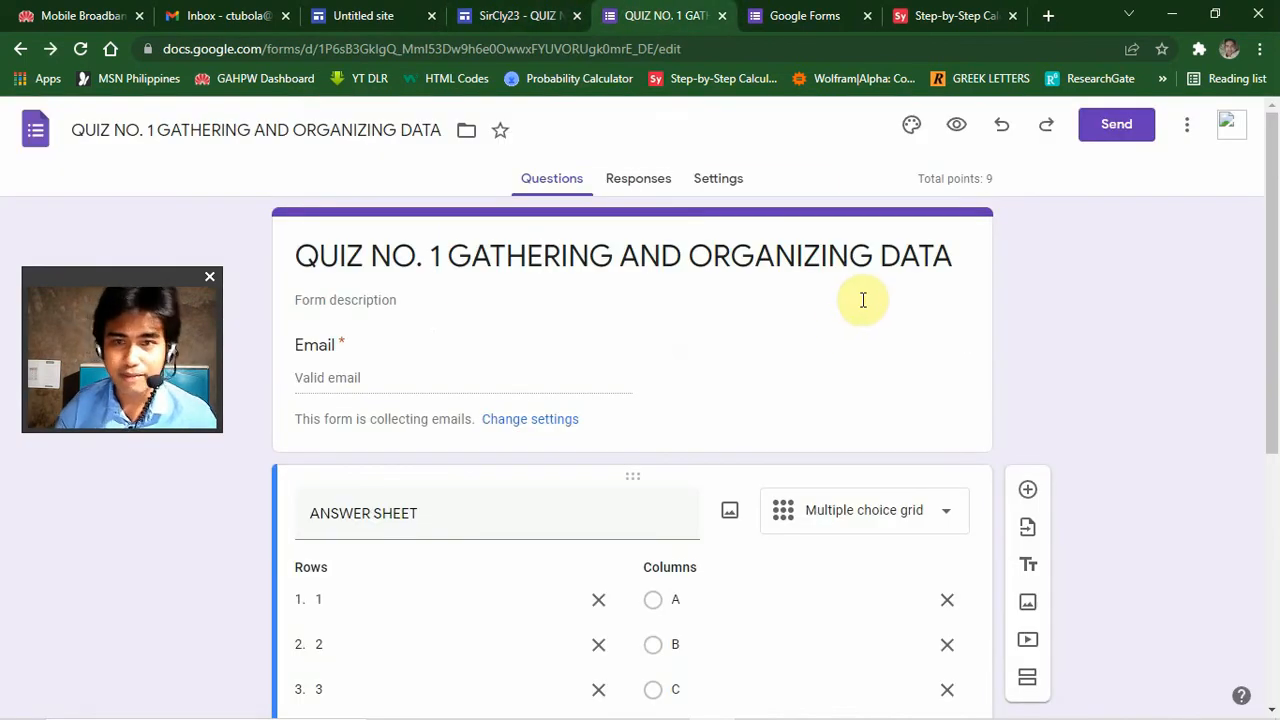
scroll(875, 340, down, 1)
scroll(880, 350, down, 4)
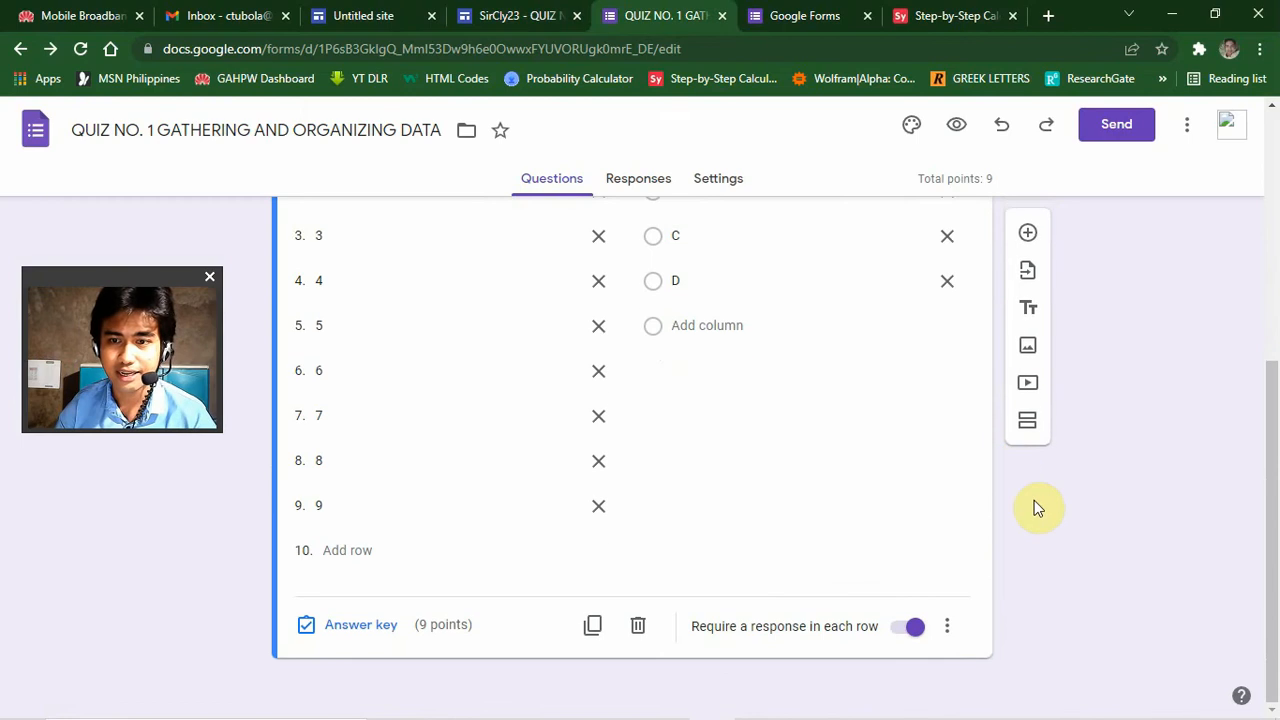
scroll(1055, 527, up, 5)
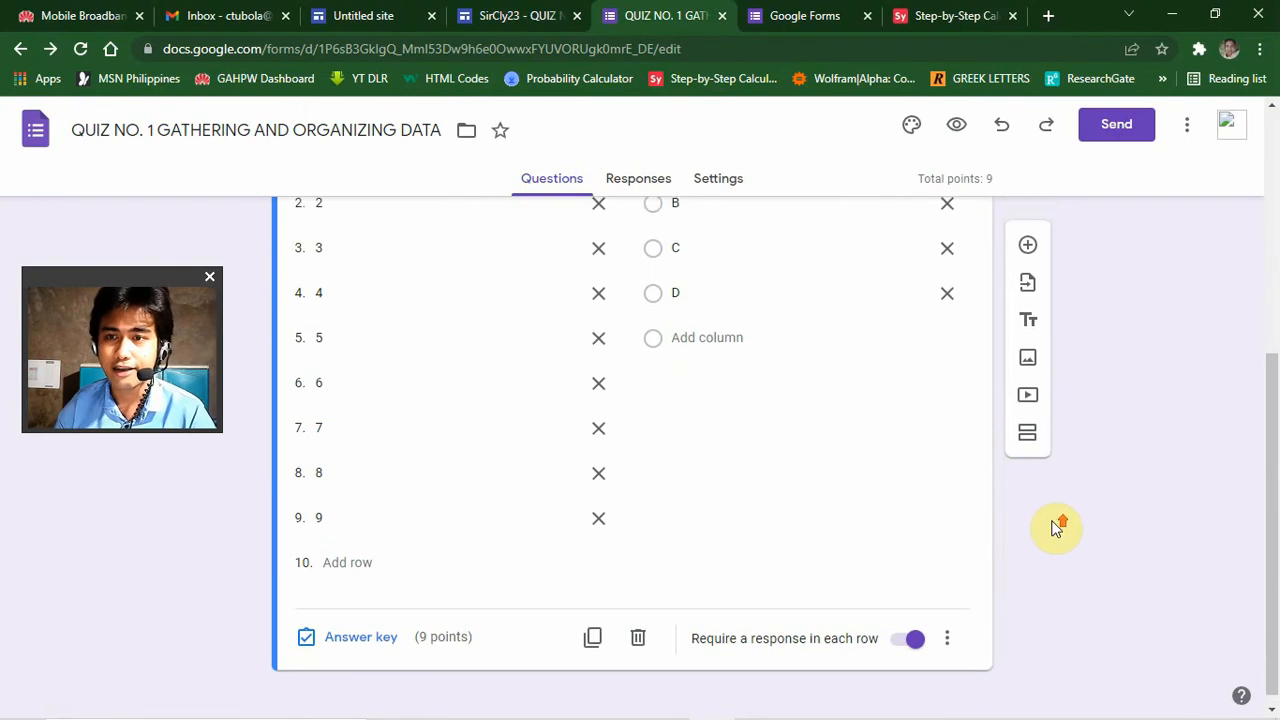
Switch to the Google Forms home page and create a new blank form.
click(822, 15)
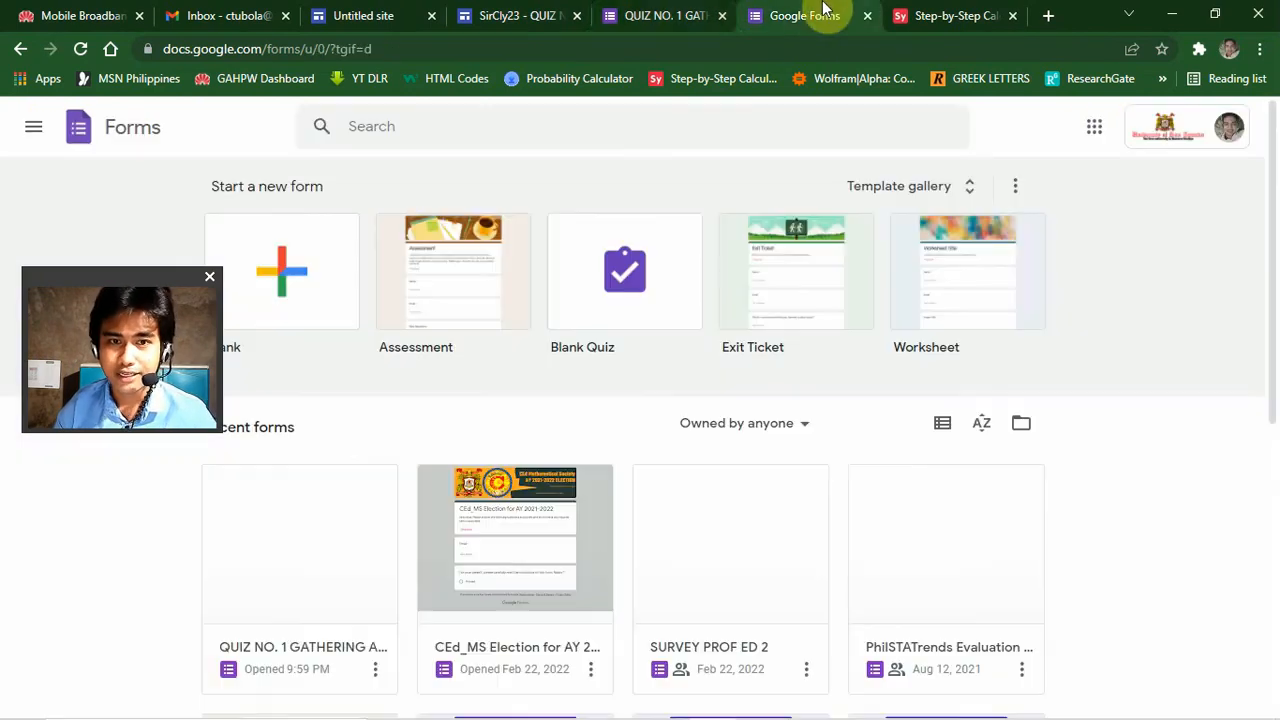
drag(111, 272, 1141, 182)
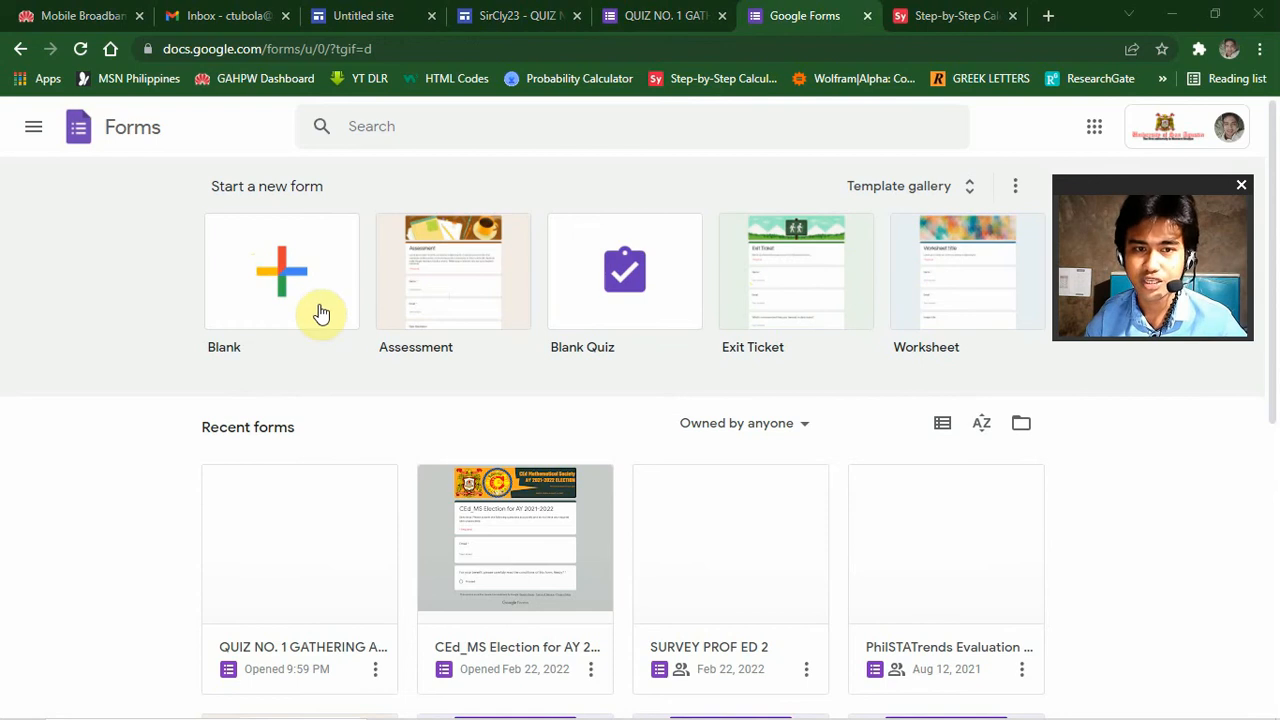
click(284, 301)
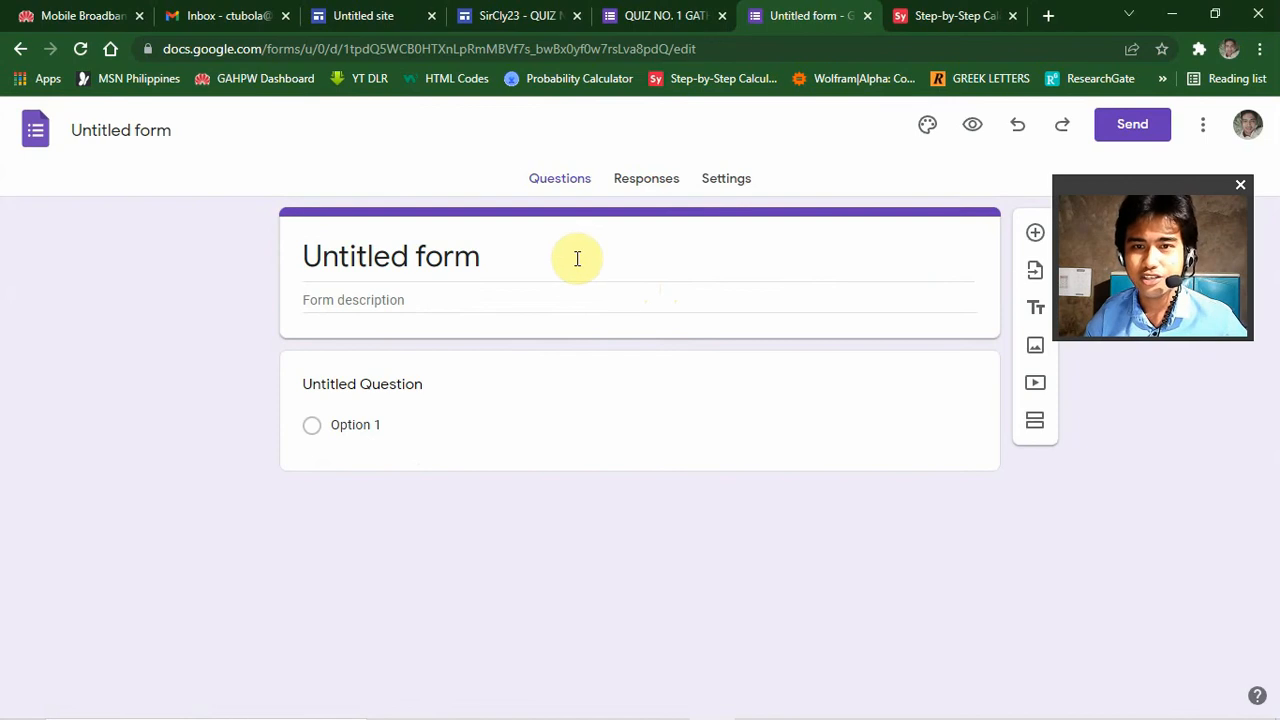
Title the form "Quiz No. 2" and enter "pasALAMath" as its description.
click(571, 256)
drag(478, 257, 289, 255)
text(Quiz )
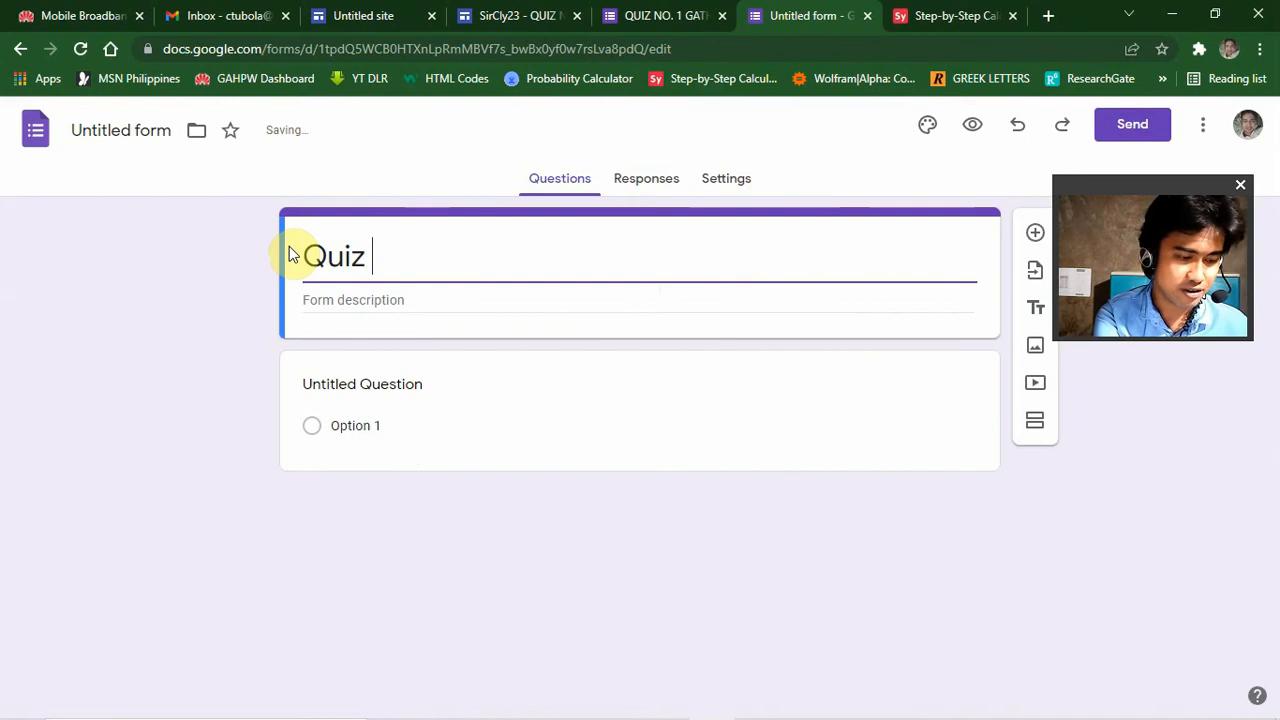
text(No. 2)
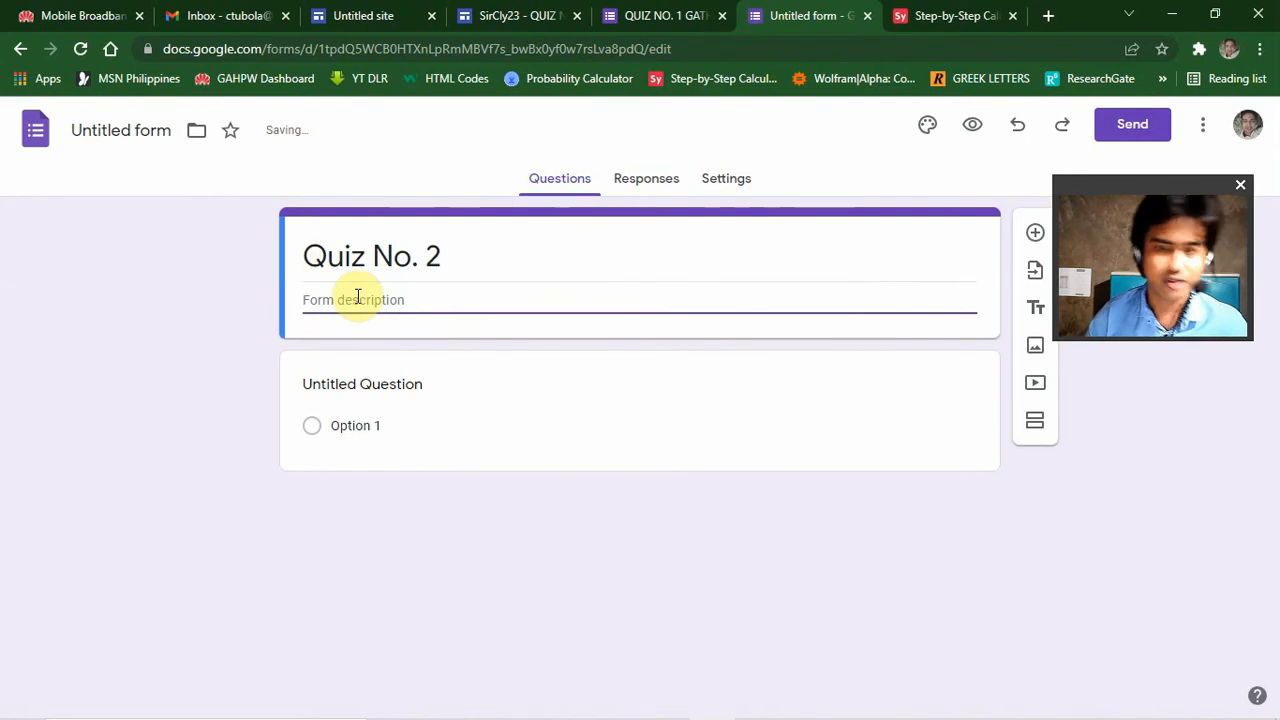
text(pa)
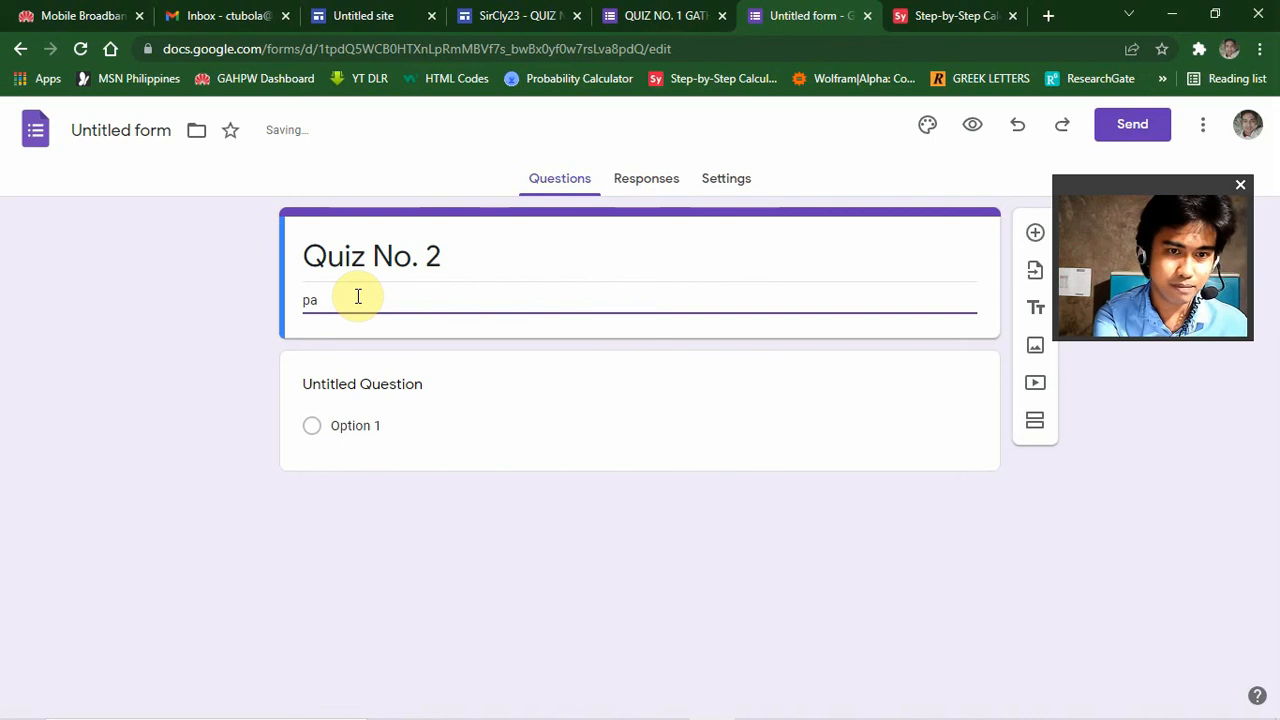
text(sALAM)
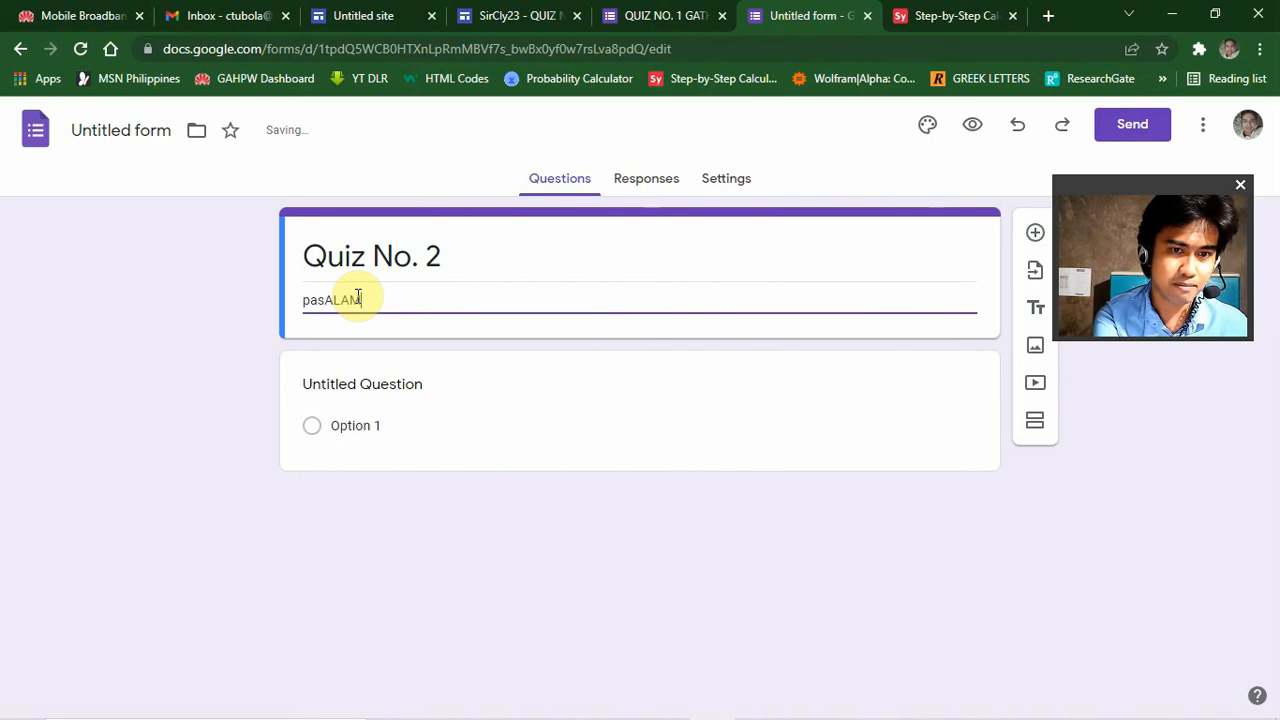
text(ath)
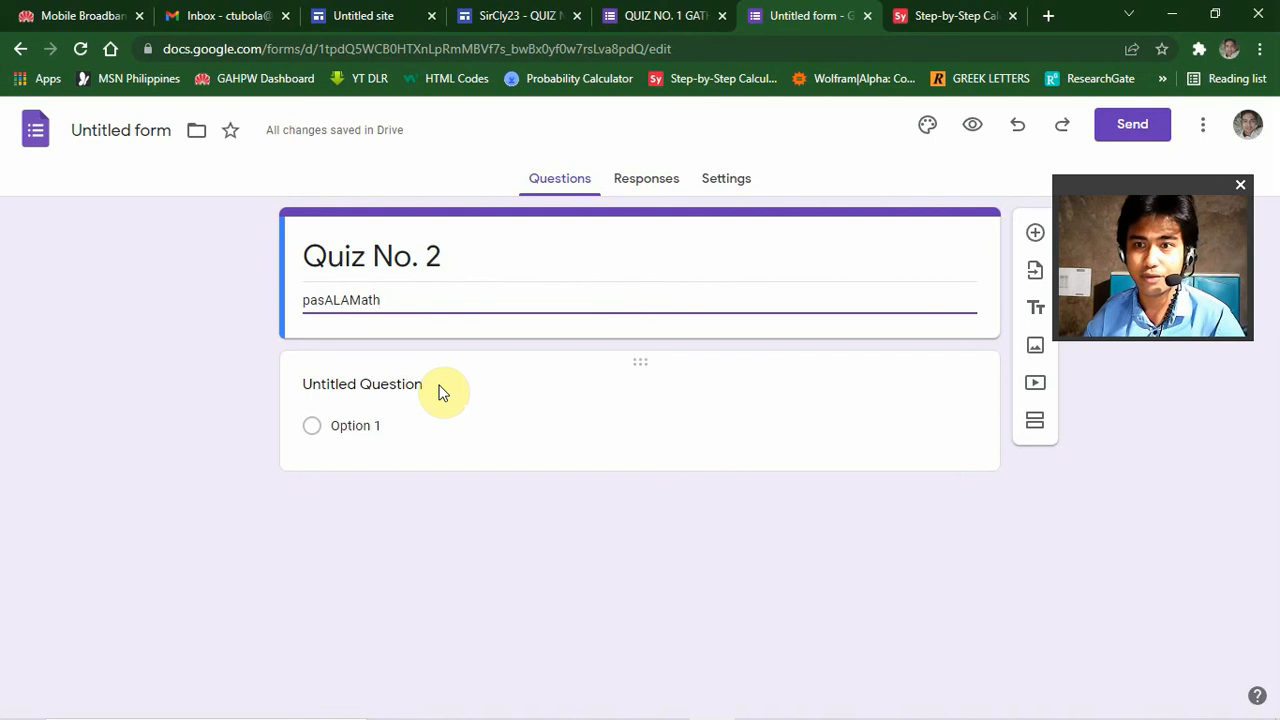
click(505, 132)
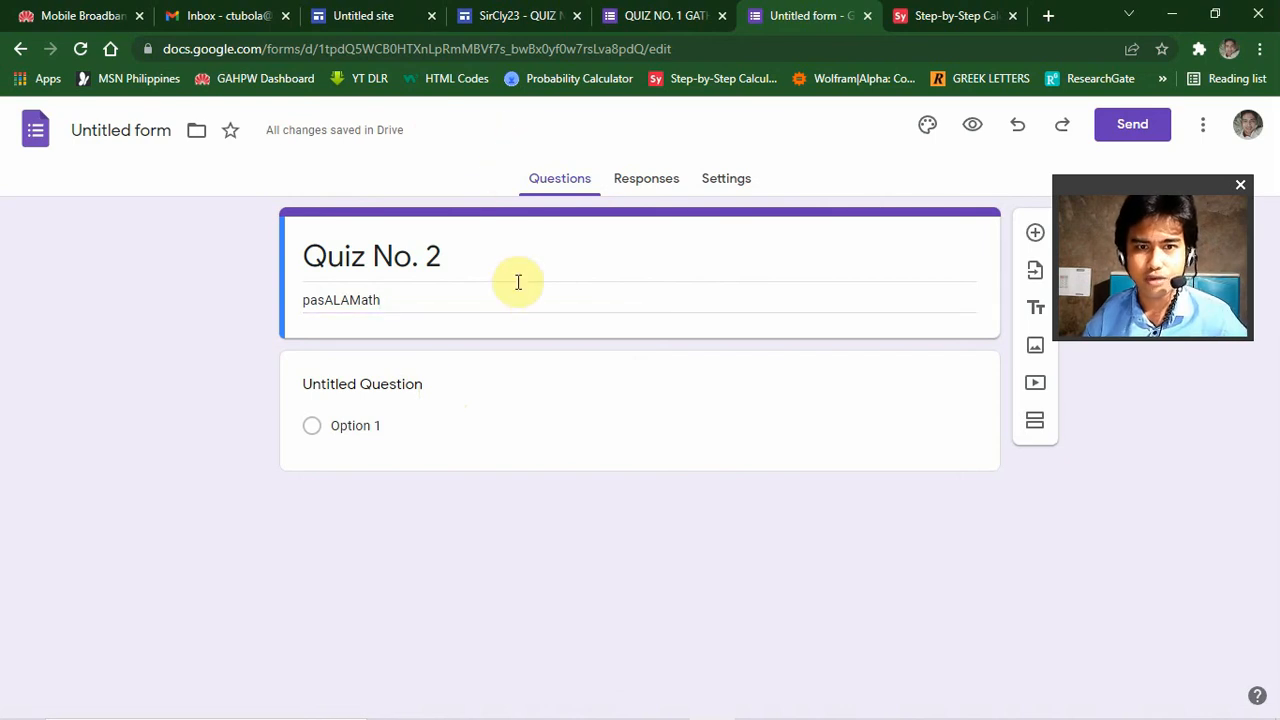
Replace the text of the form's untitled question with "ANWER SHEET".
click(440, 405)
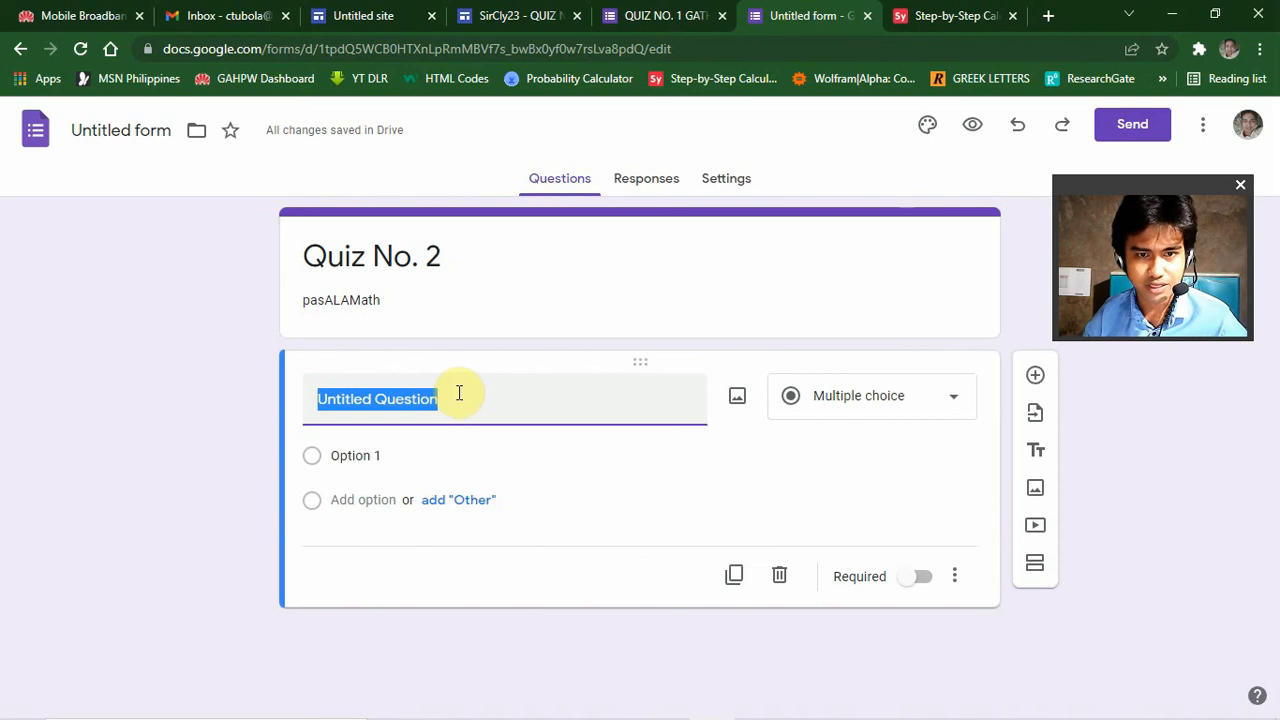
text(A)
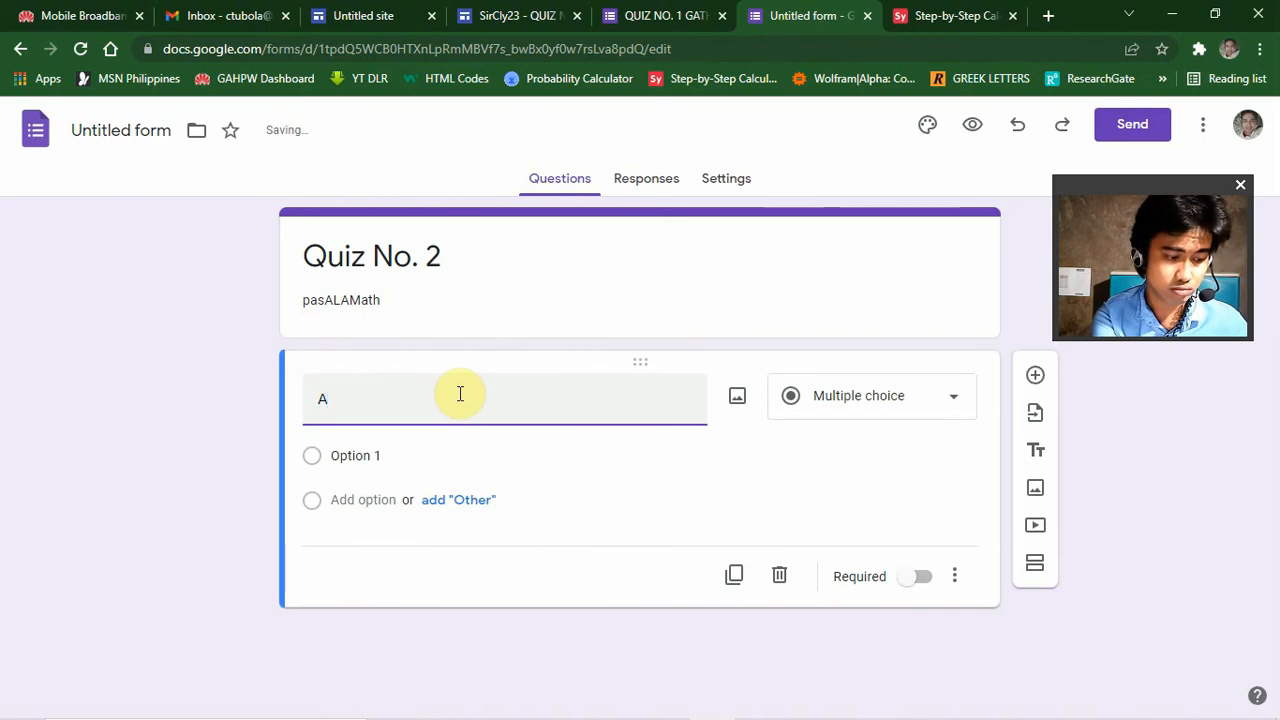
text(NWER SHEET)
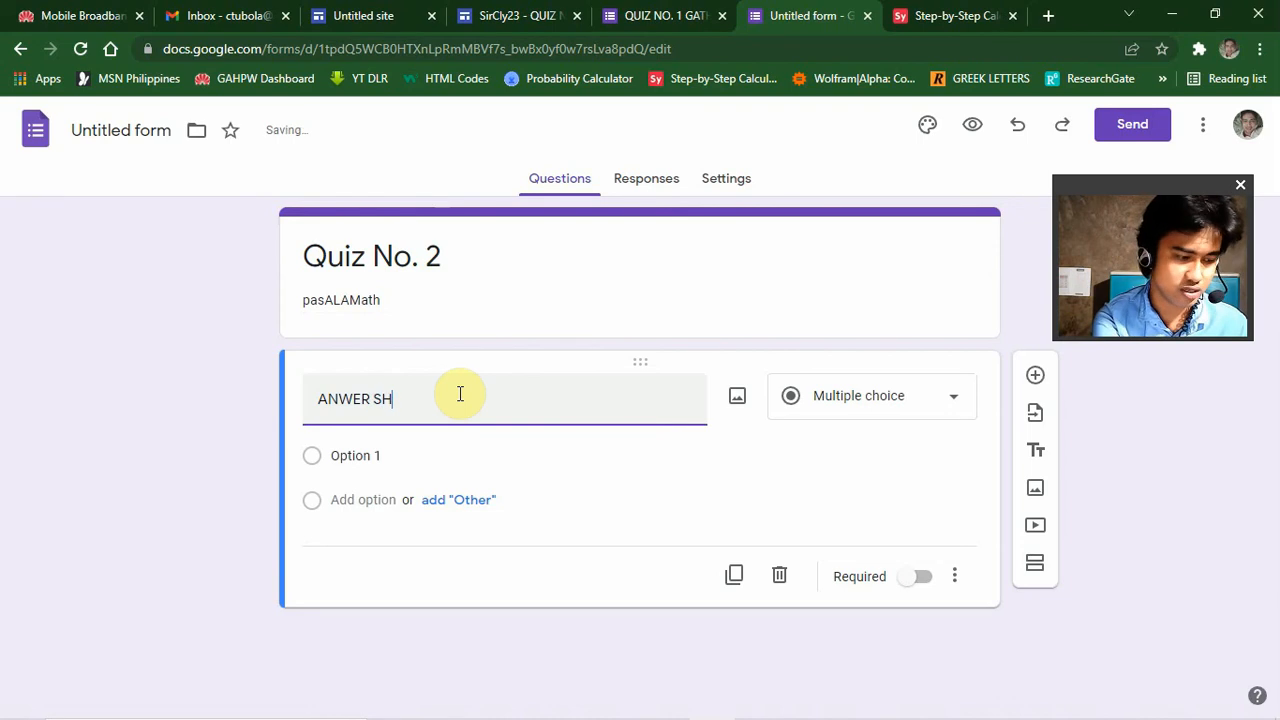
click(215, 322)
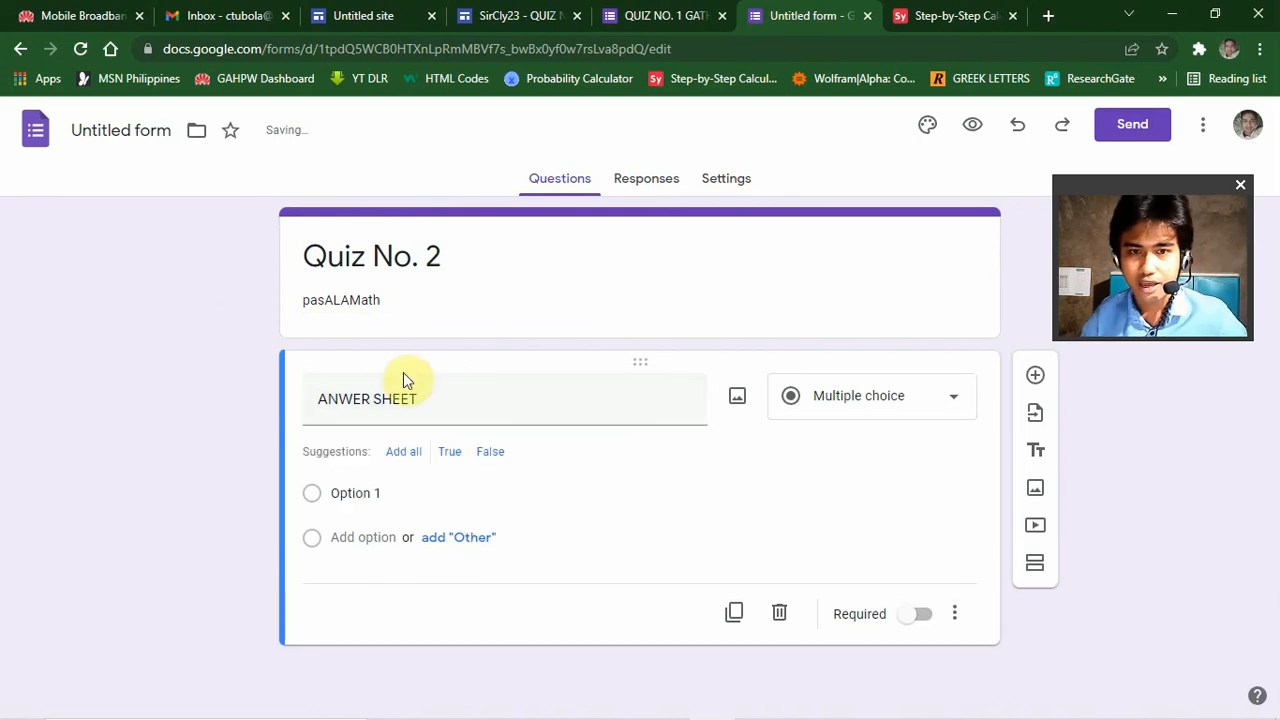
click(873, 401)
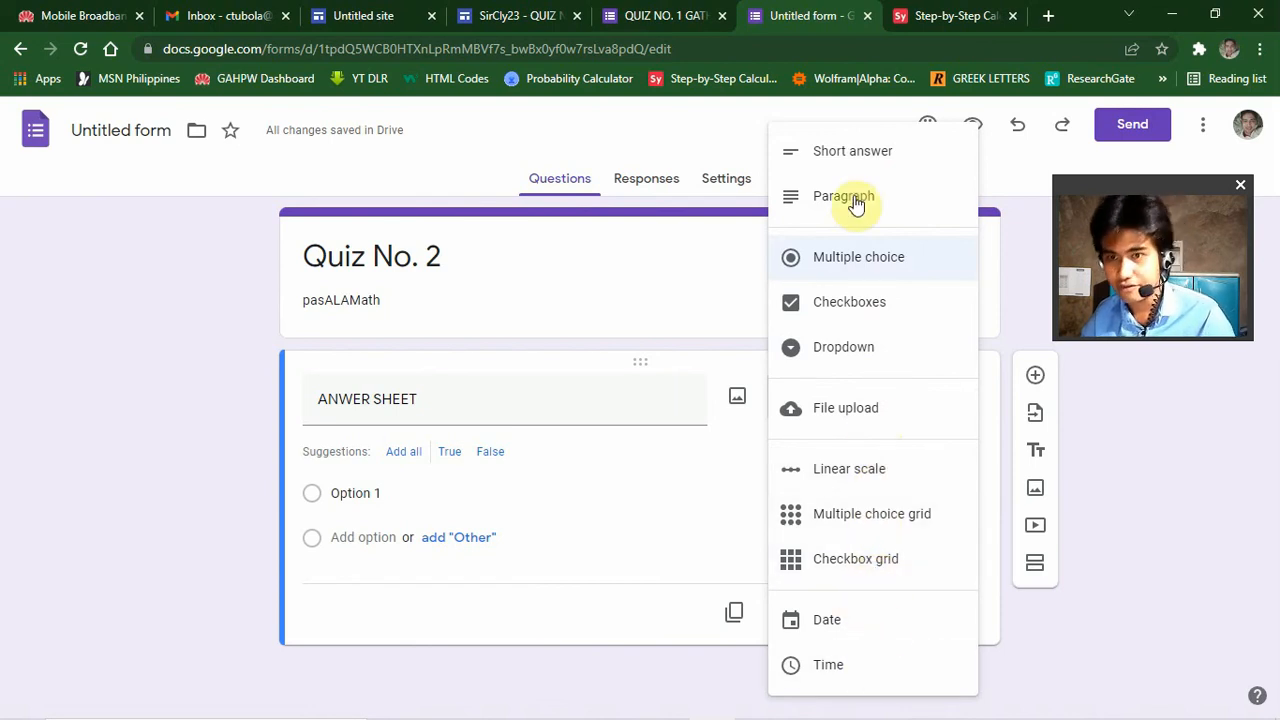
click(1128, 453)
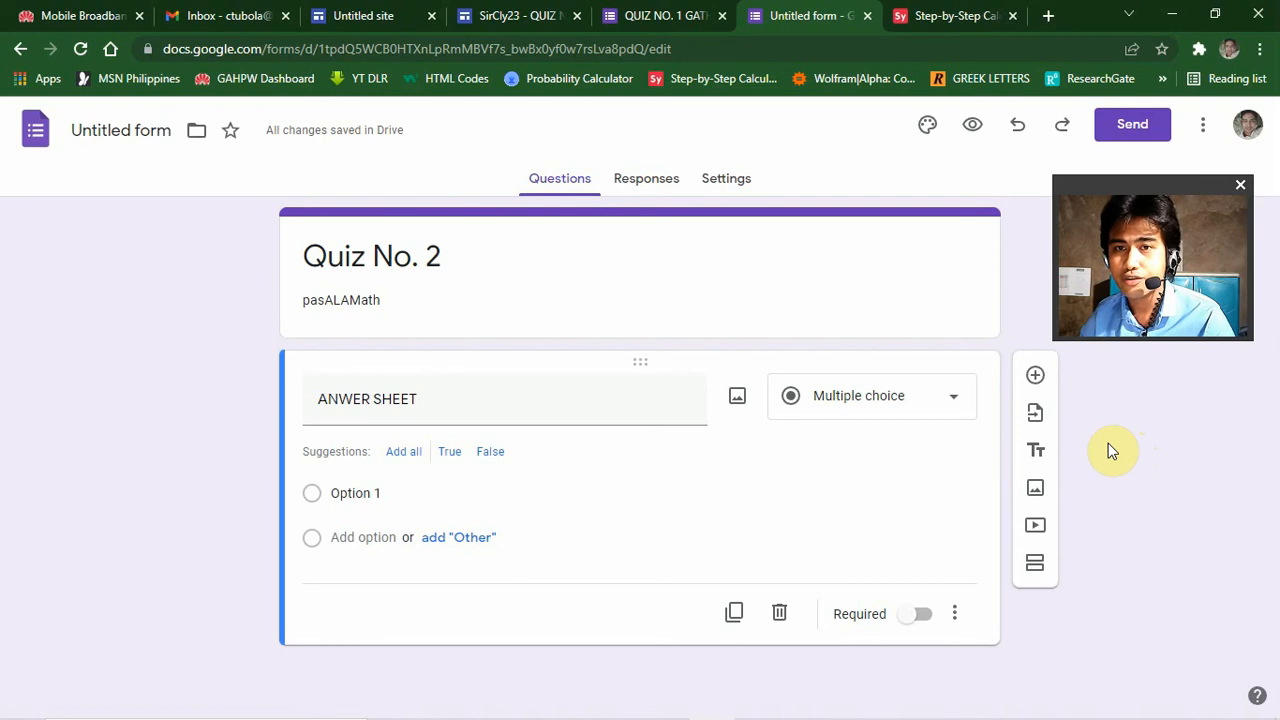
Compare the answer sheet layout on the Quiz No. 1 page with the rows and columns set up in its form.
click(543, 15)
scroll(800, 430, down, 5)
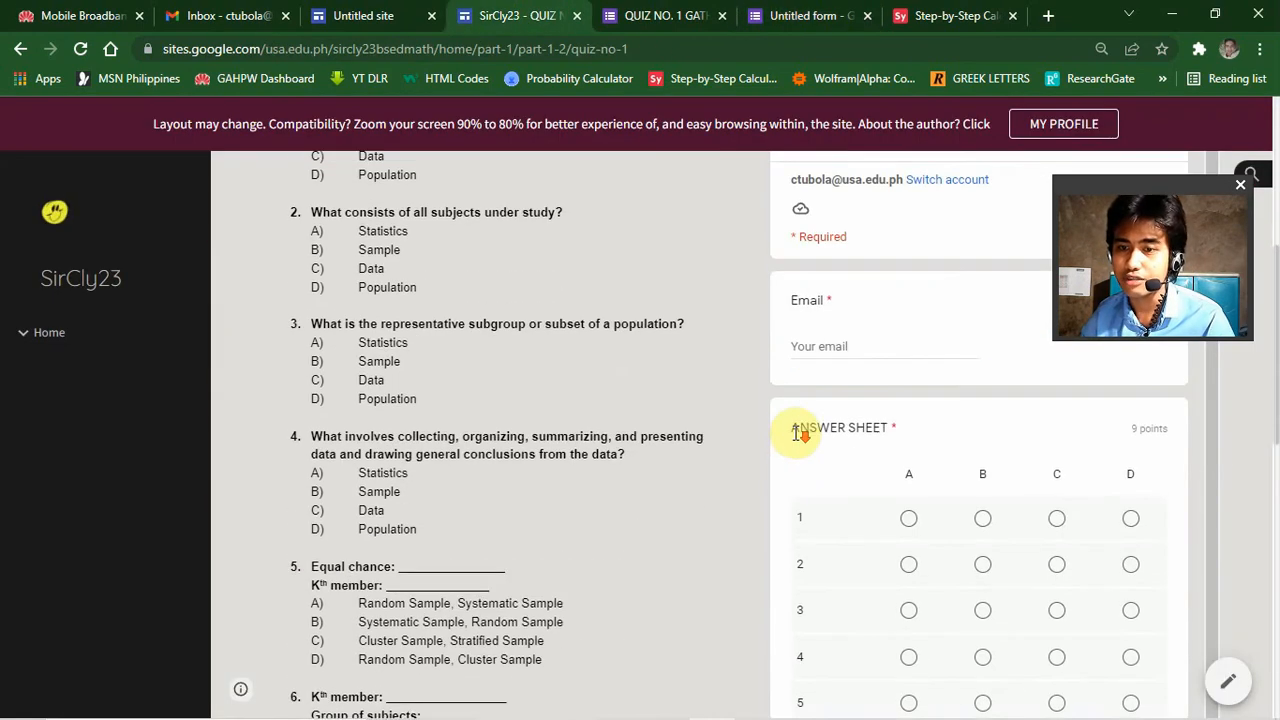
scroll(800, 450, down, 1)
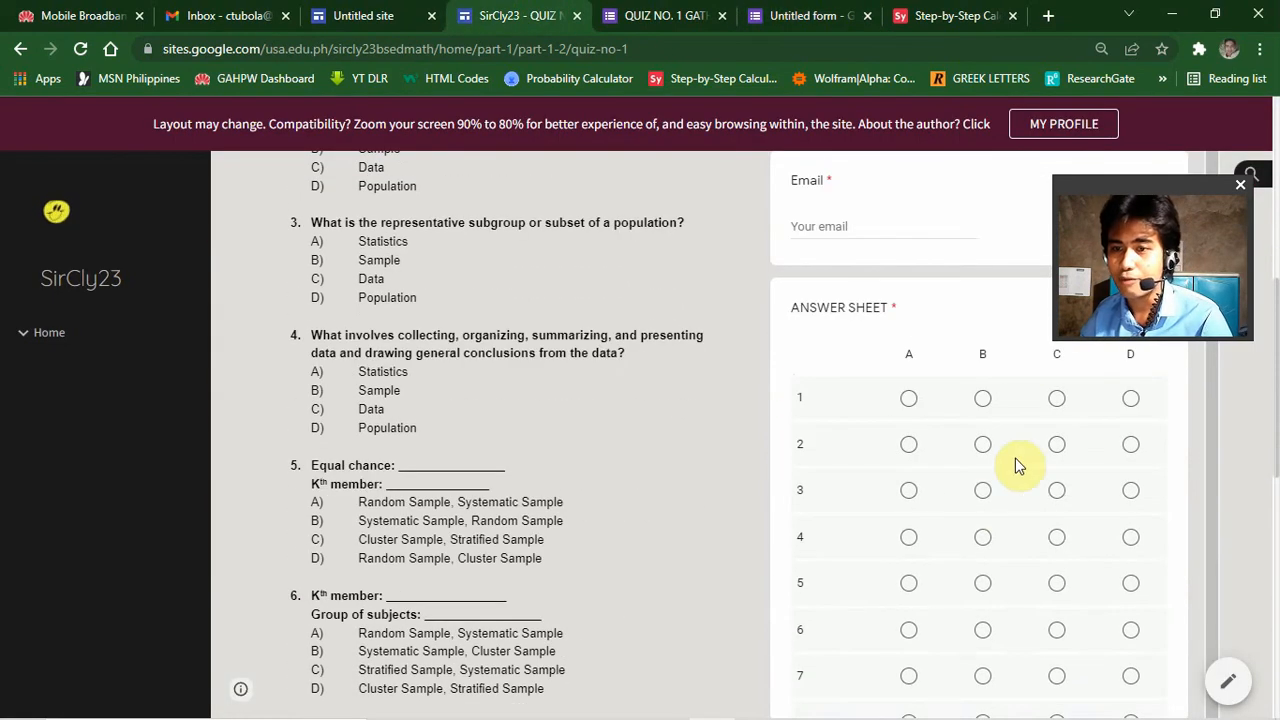
scroll(1015, 465, down, 1)
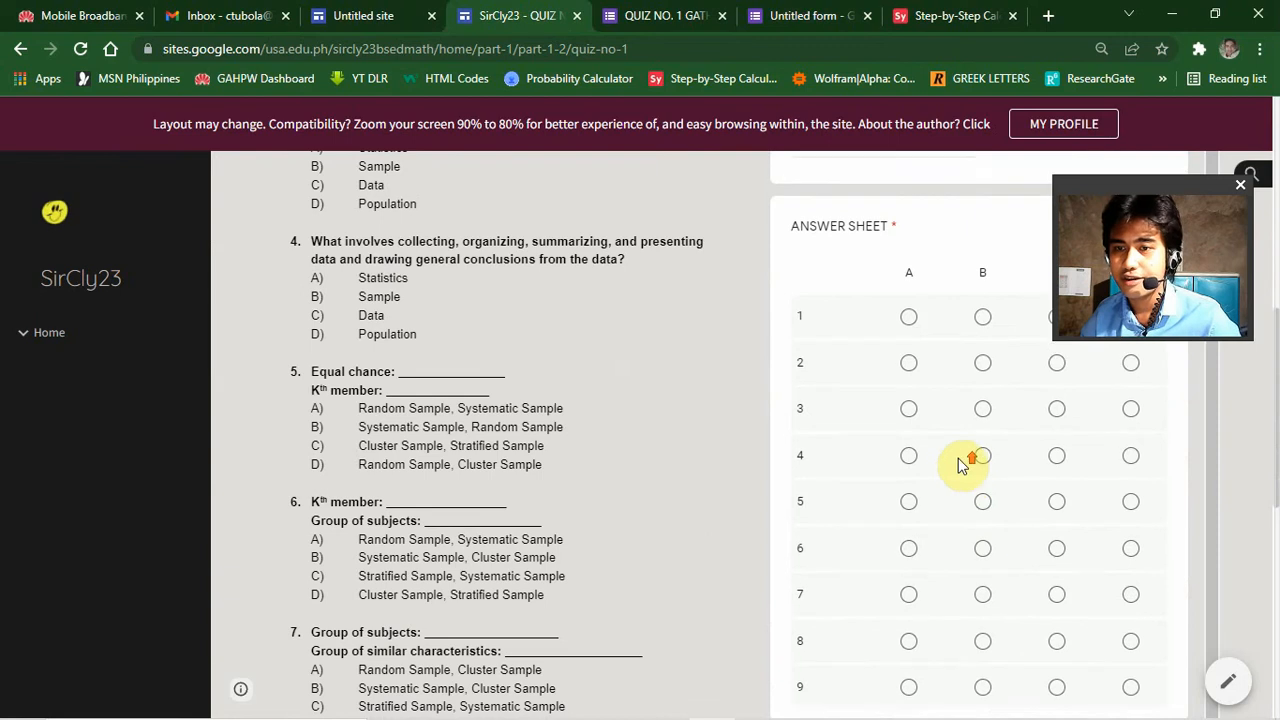
scroll(699, 364, up, 7)
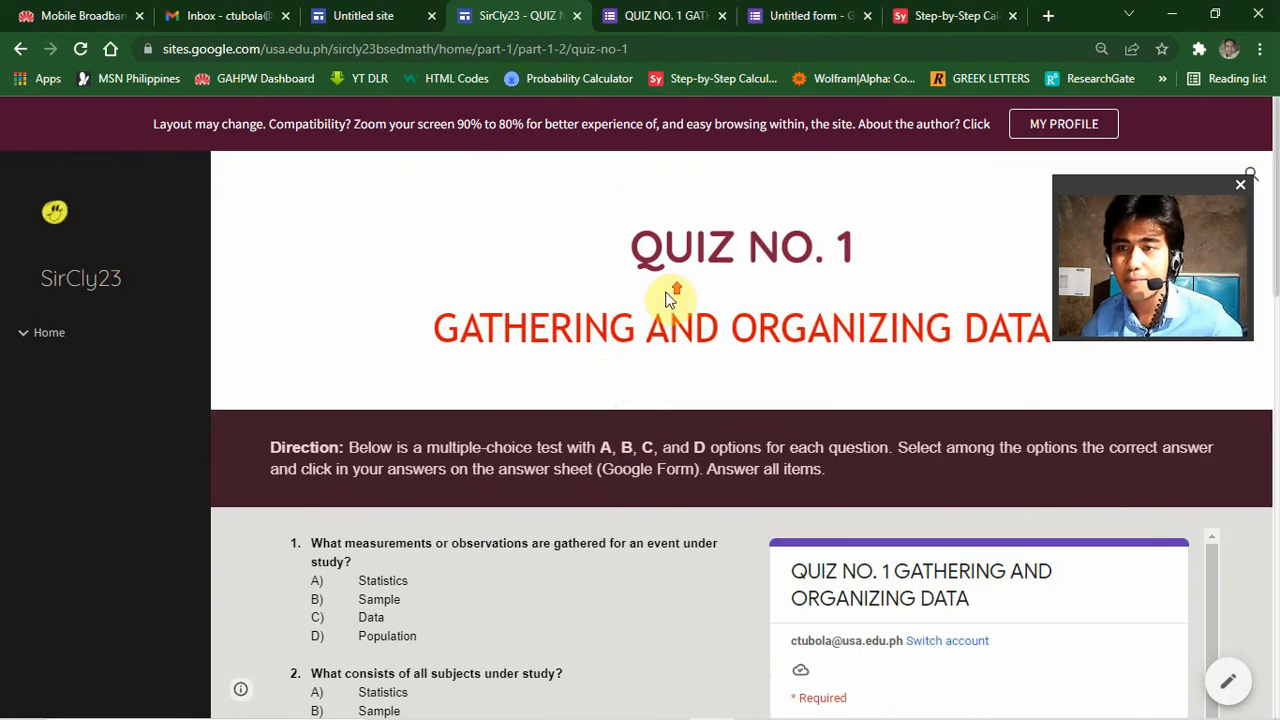
click(655, 15)
scroll(735, 208, down, 2)
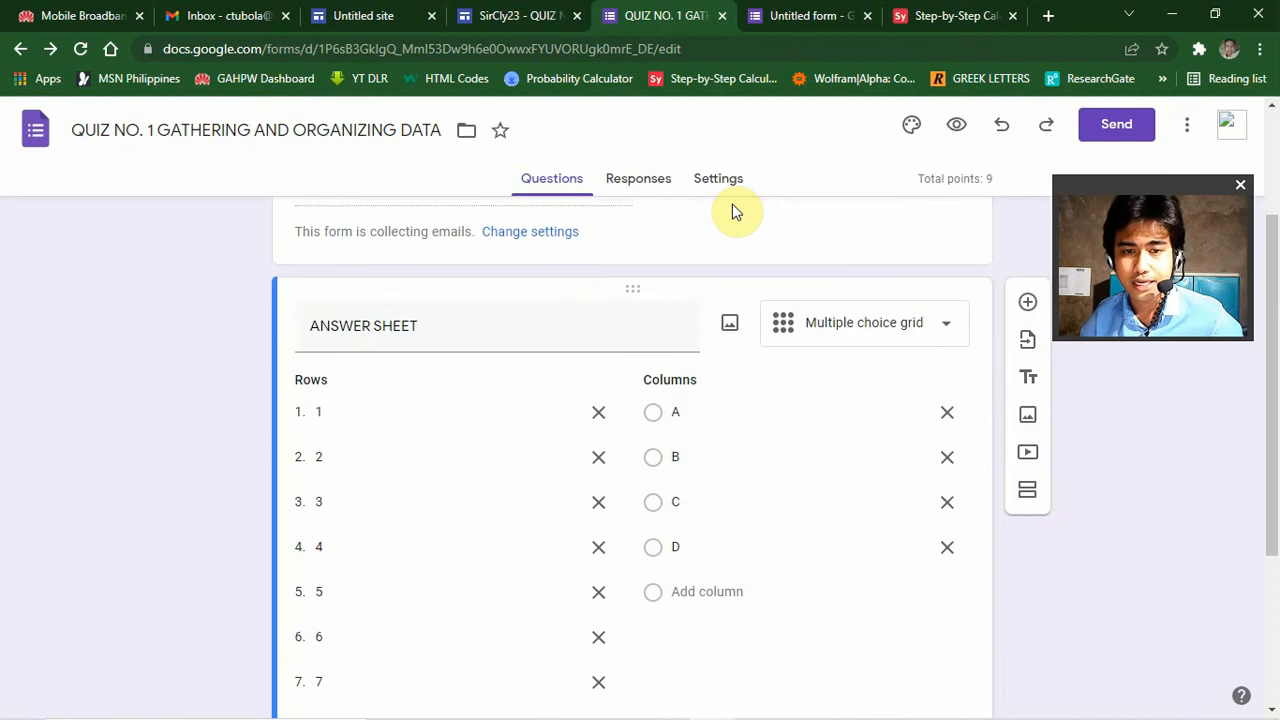
scroll(735, 210, up, 2)
Return to the untitled form, change the ANWER SHEET question to a multiple choice grid and name its first column A.
click(808, 15)
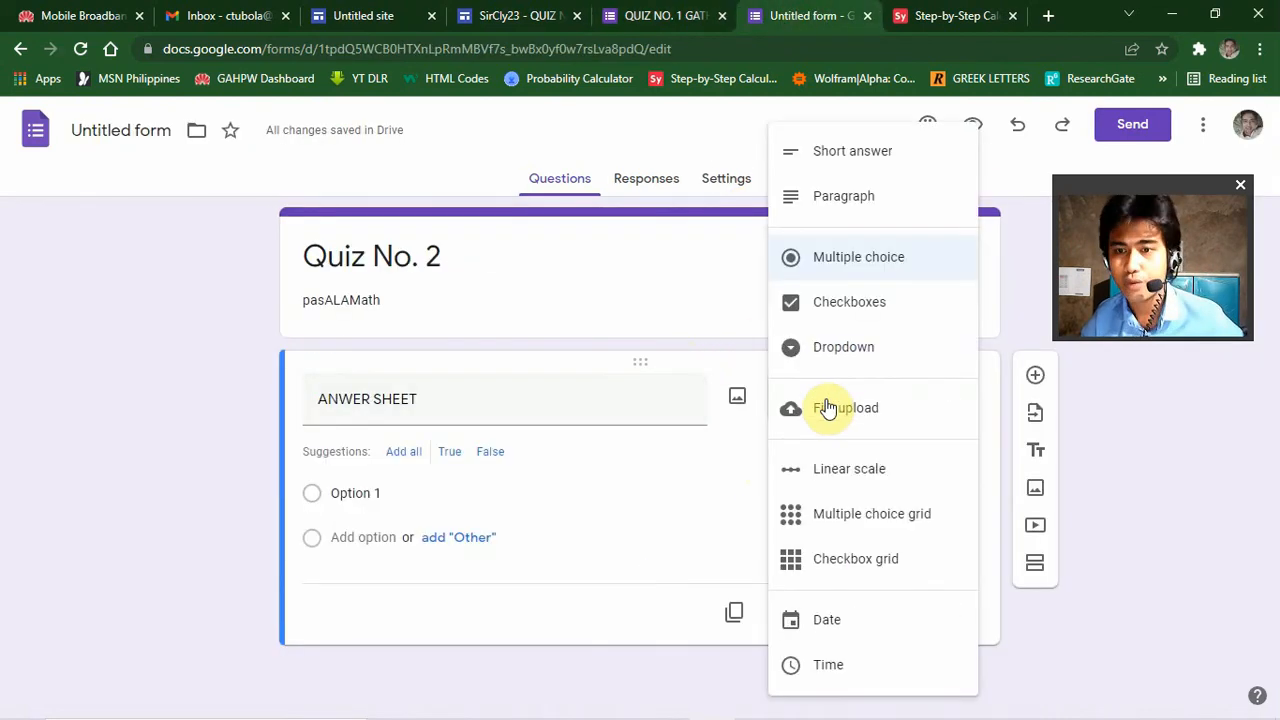
click(830, 525)
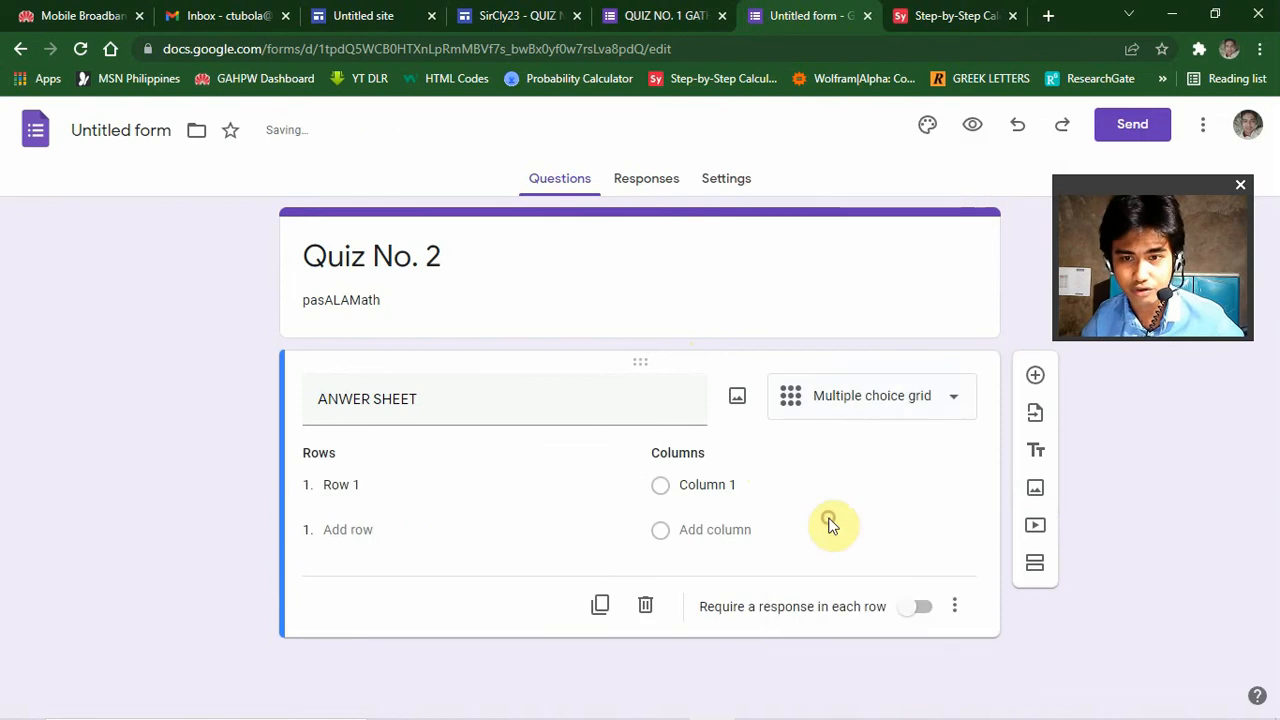
click(751, 484)
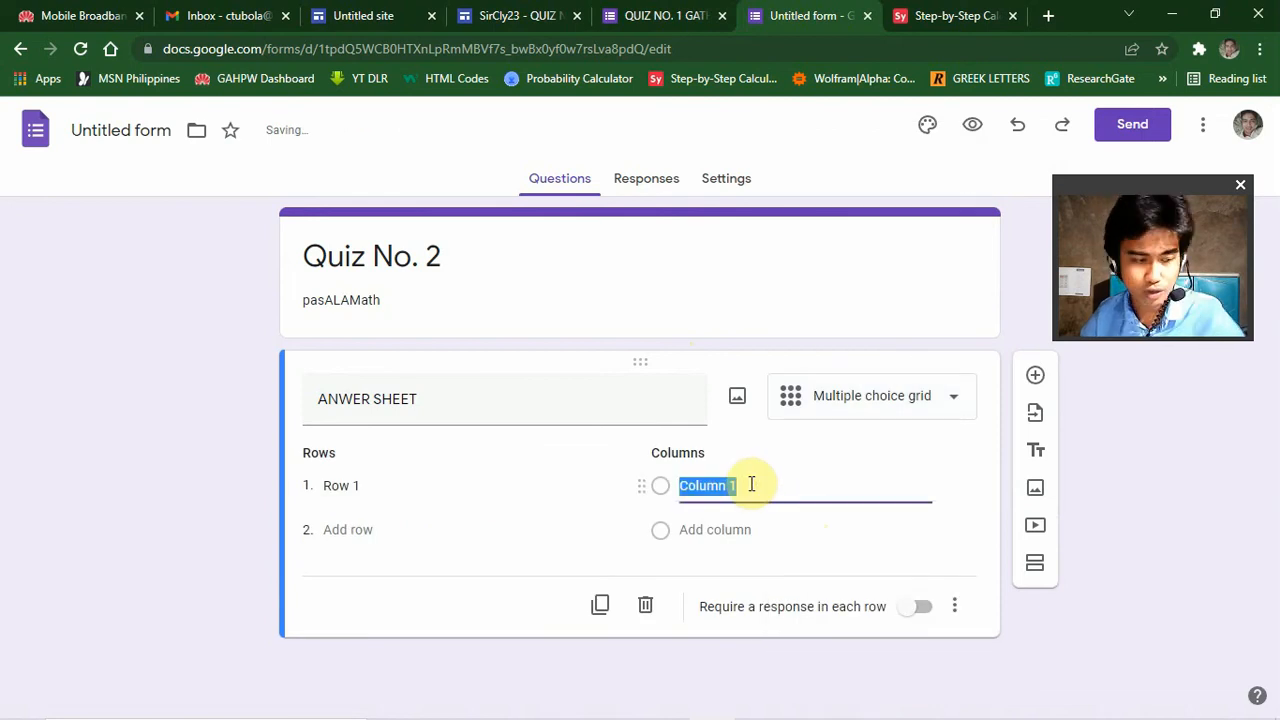
text(A)
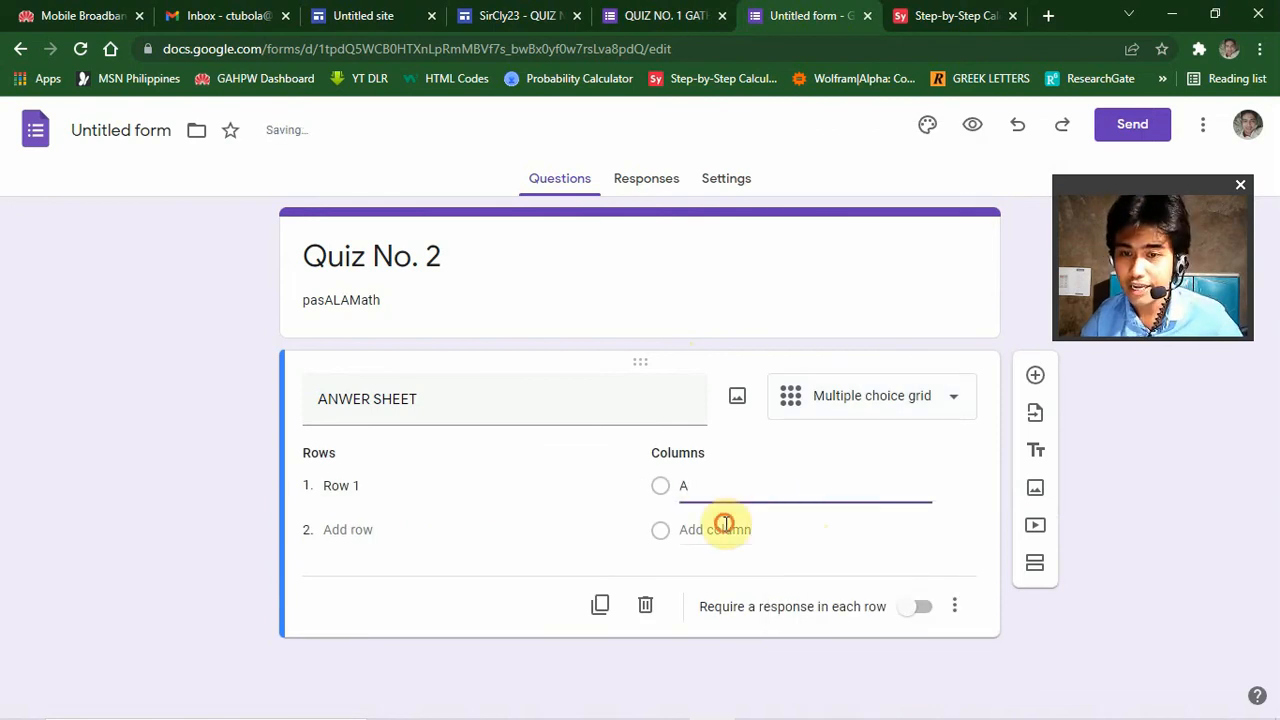
Add the columns B, C and D to the answer sheet grid.
click(723, 528)
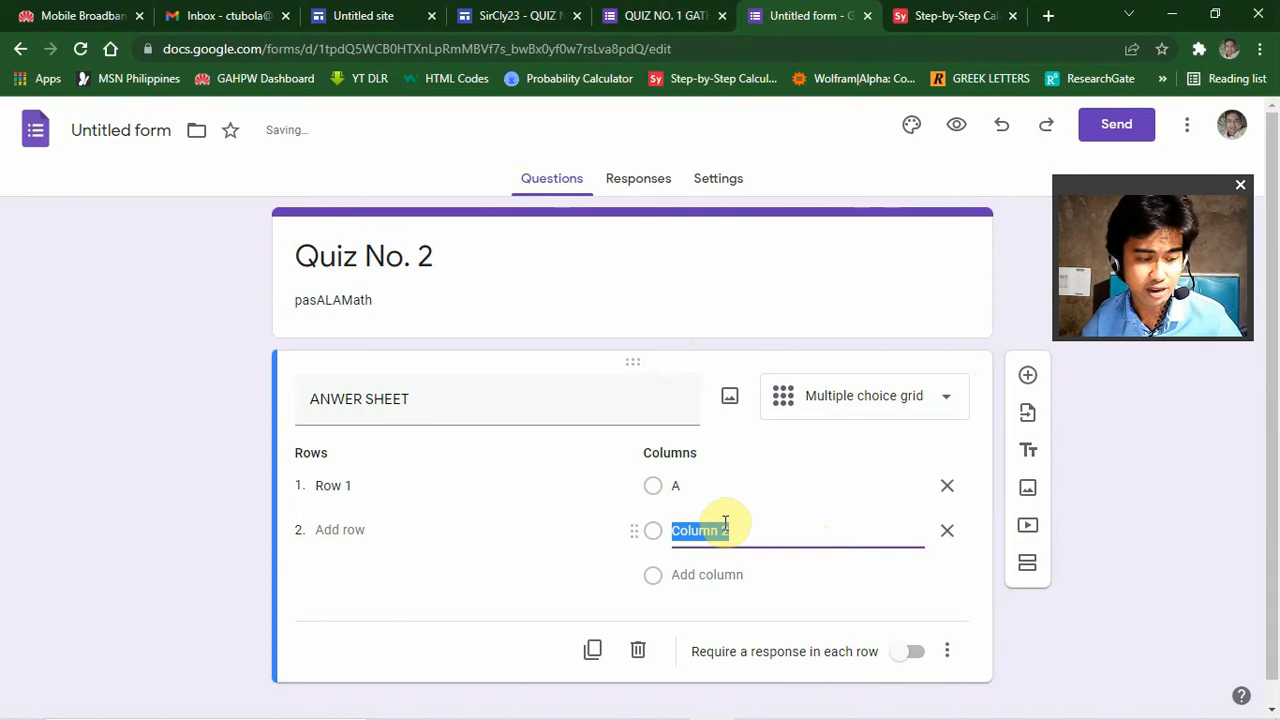
text(B)
click(723, 576)
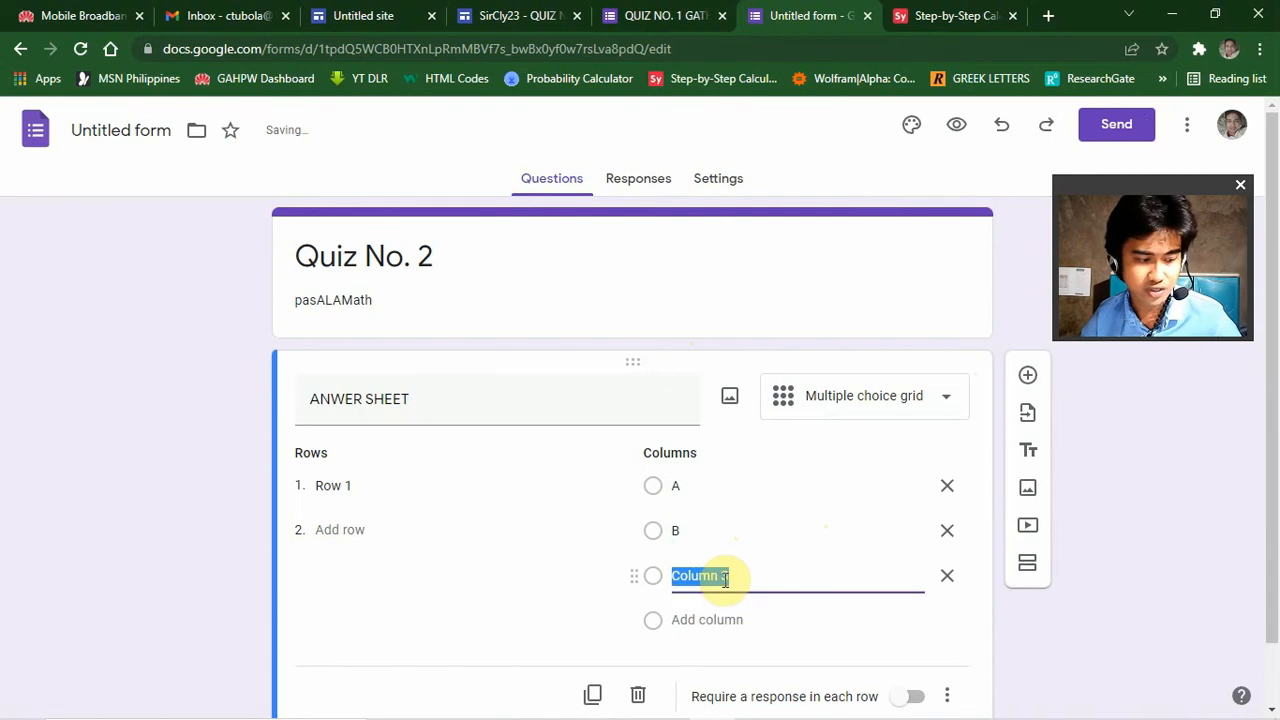
text(C)
click(716, 620)
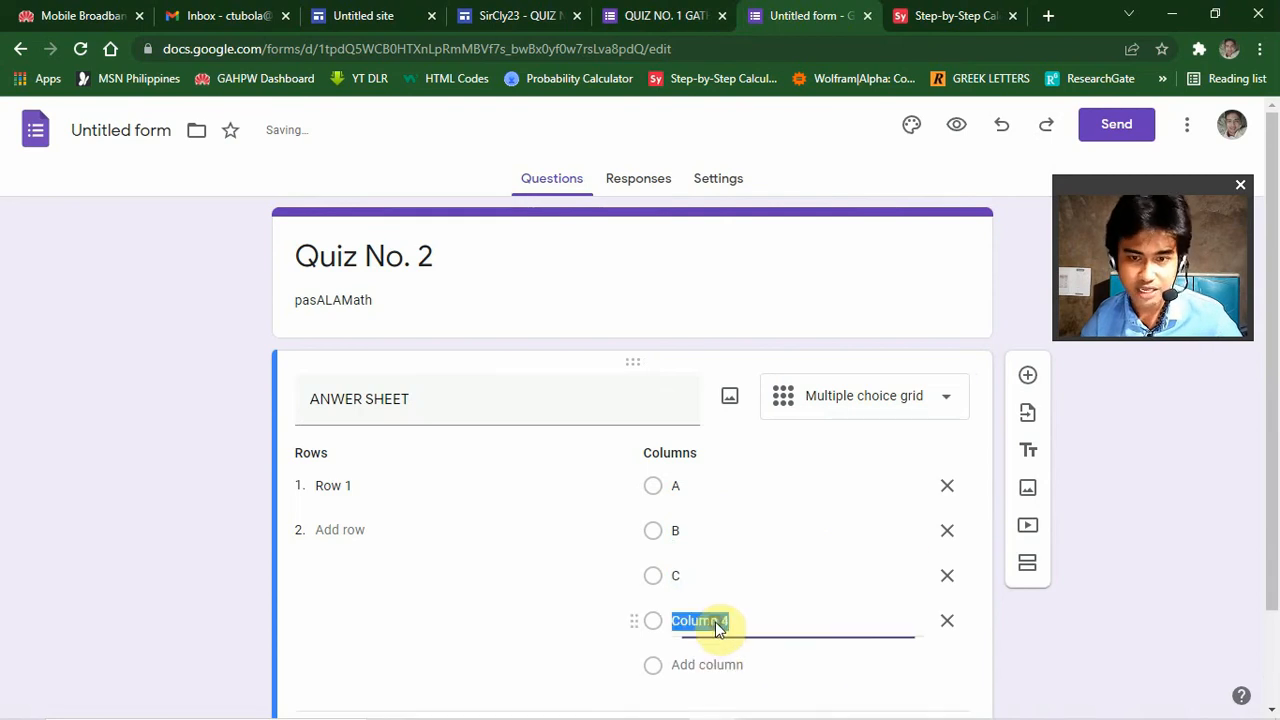
text(E)
scroll(746, 540, down, 1)
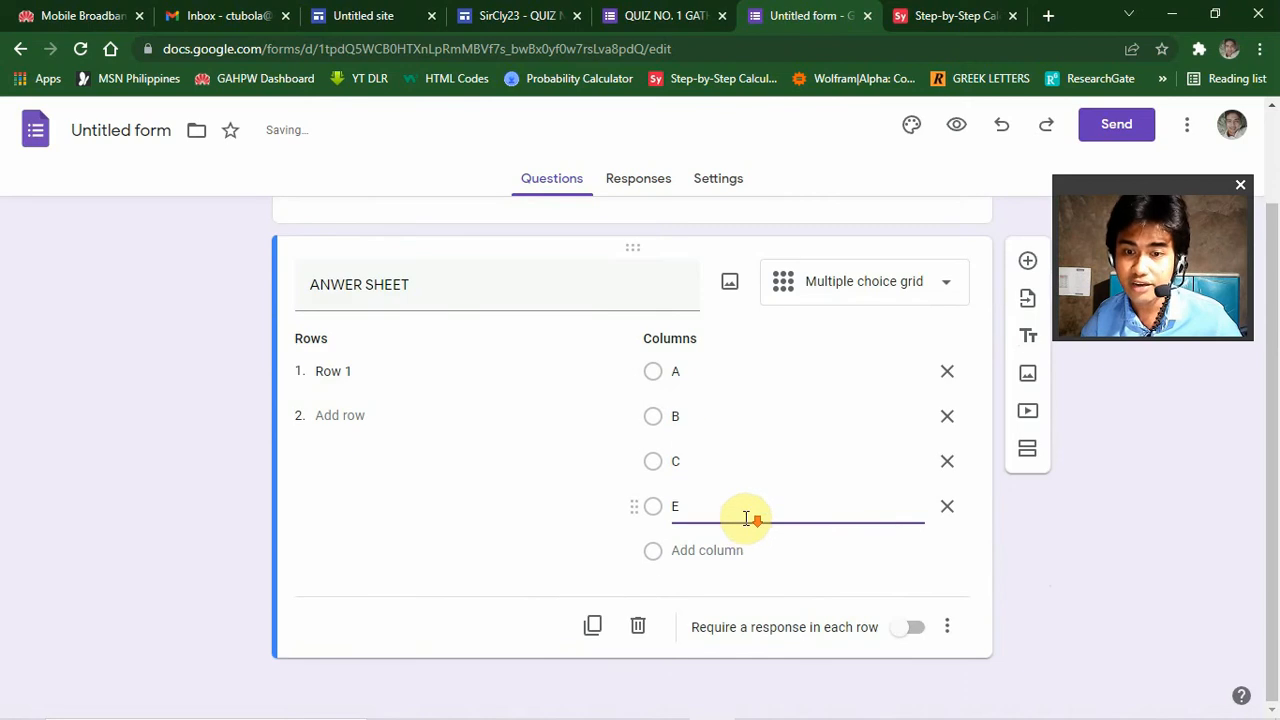
key(BackSpace)
text(D)
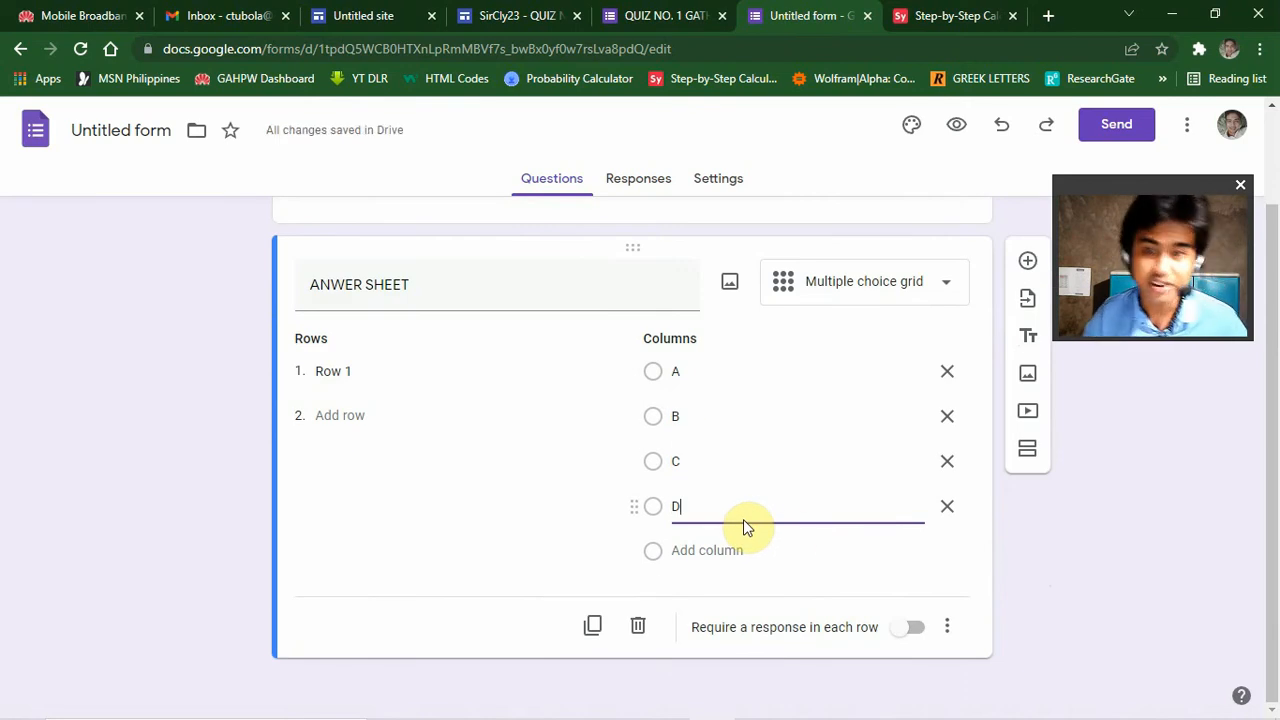
click(1134, 504)
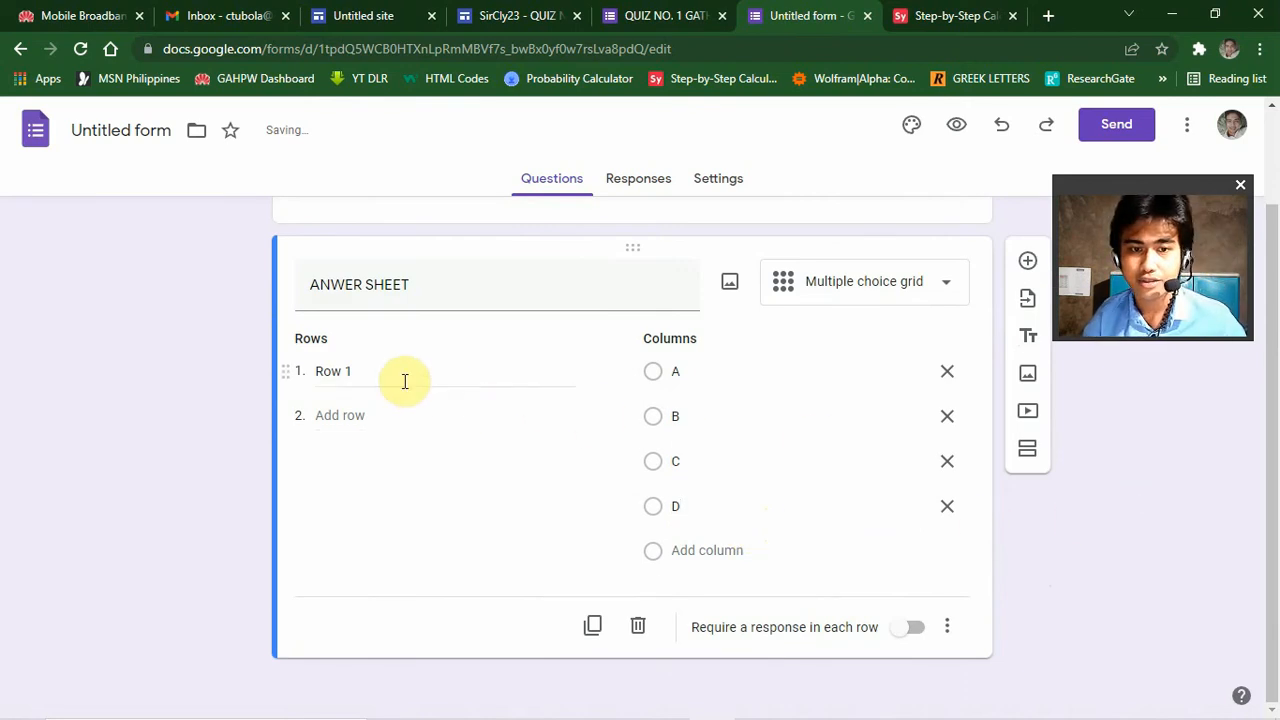
Rename the grid's first row as 1 and add the rows 2, 3, 4 and 5.
click(360, 370)
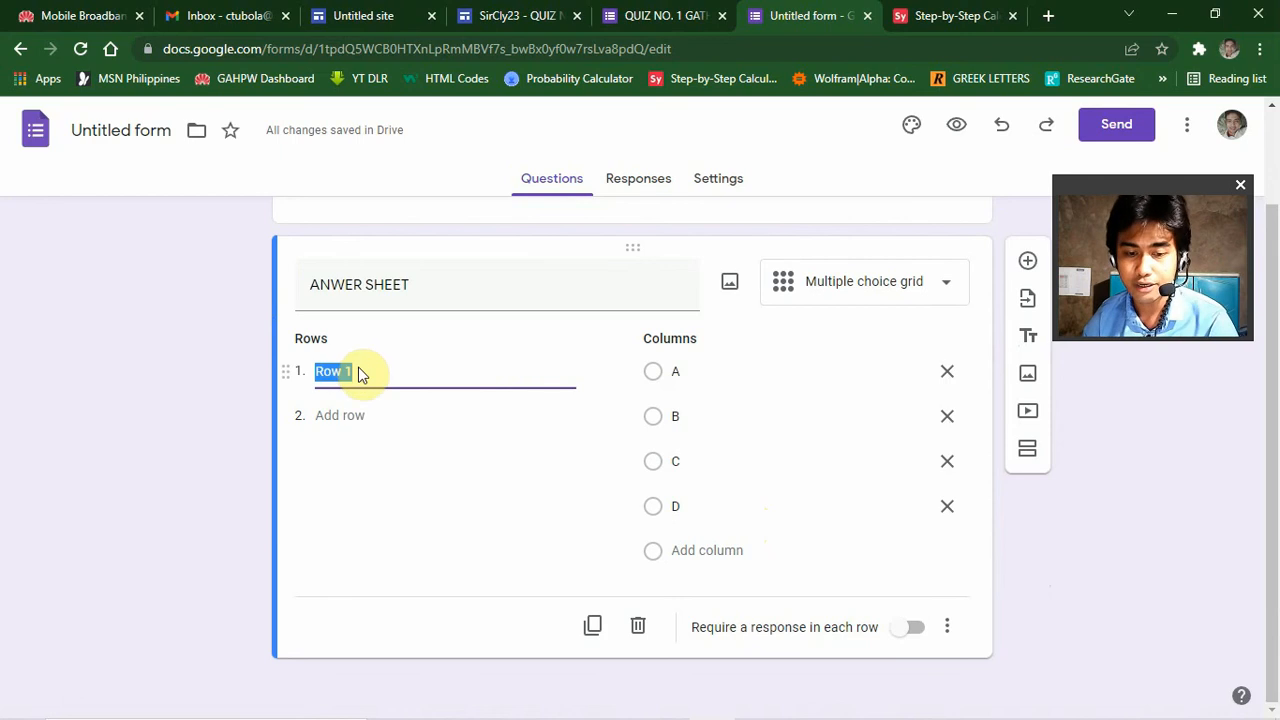
text(1)
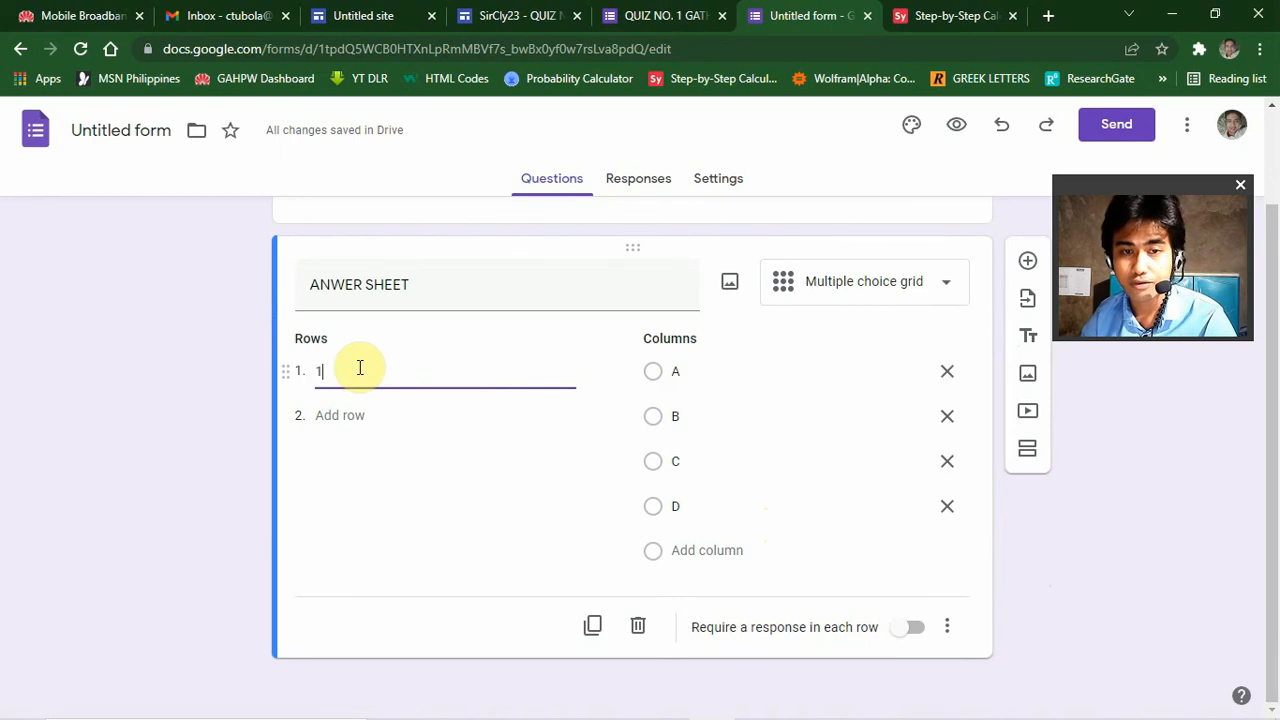
click(331, 416)
text(2)
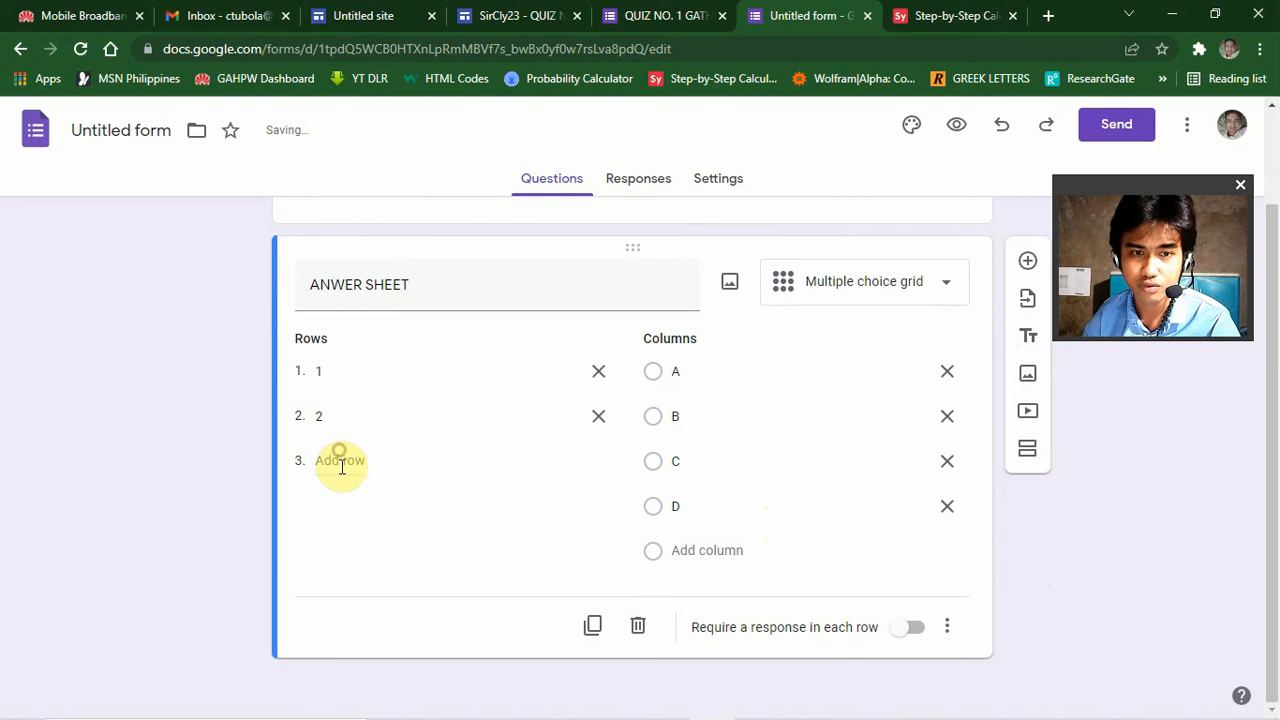
click(334, 461)
text(3)
click(340, 505)
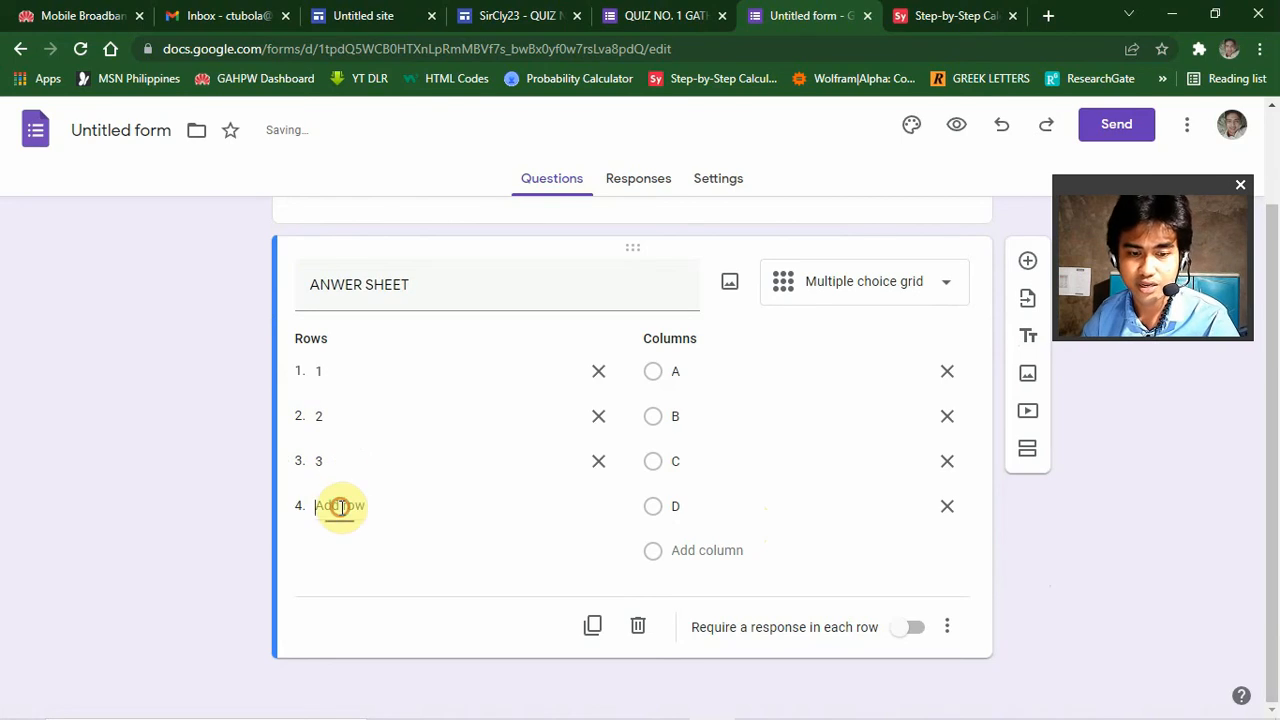
text(4)
click(340, 551)
text(5)
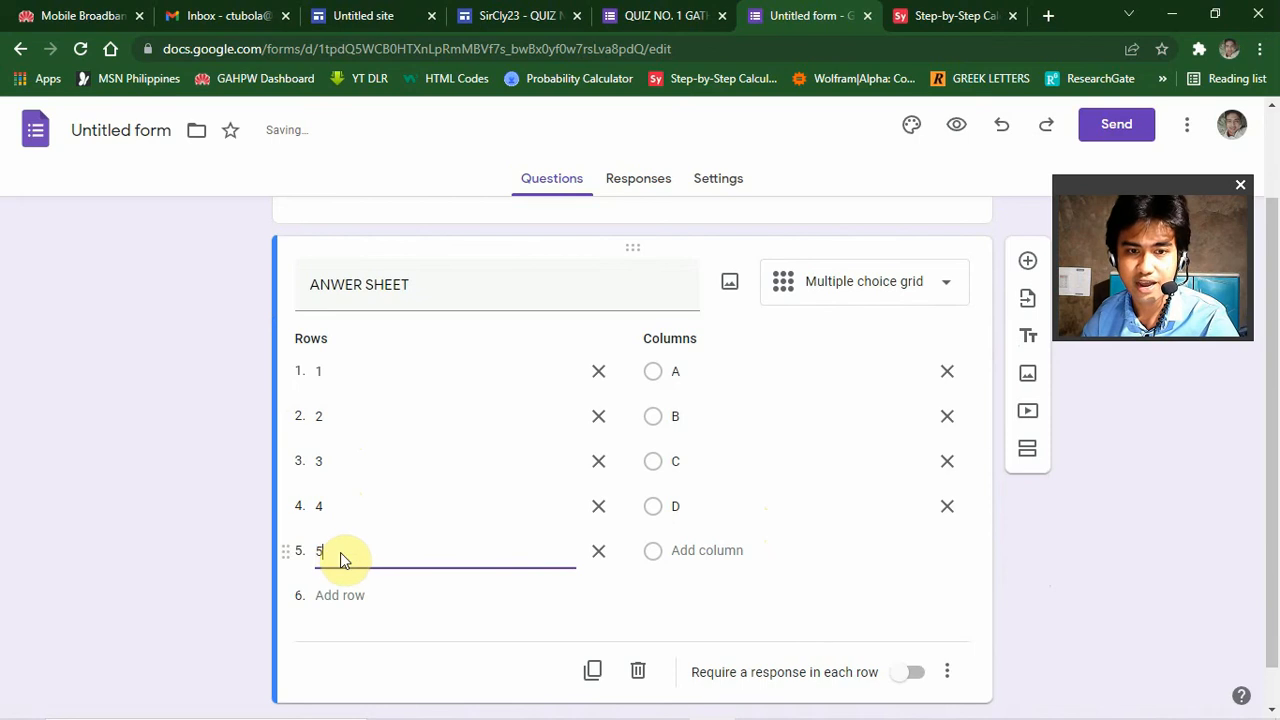
Add the rows 6, 7, 8 and 9 to the answer sheet grid.
click(340, 596)
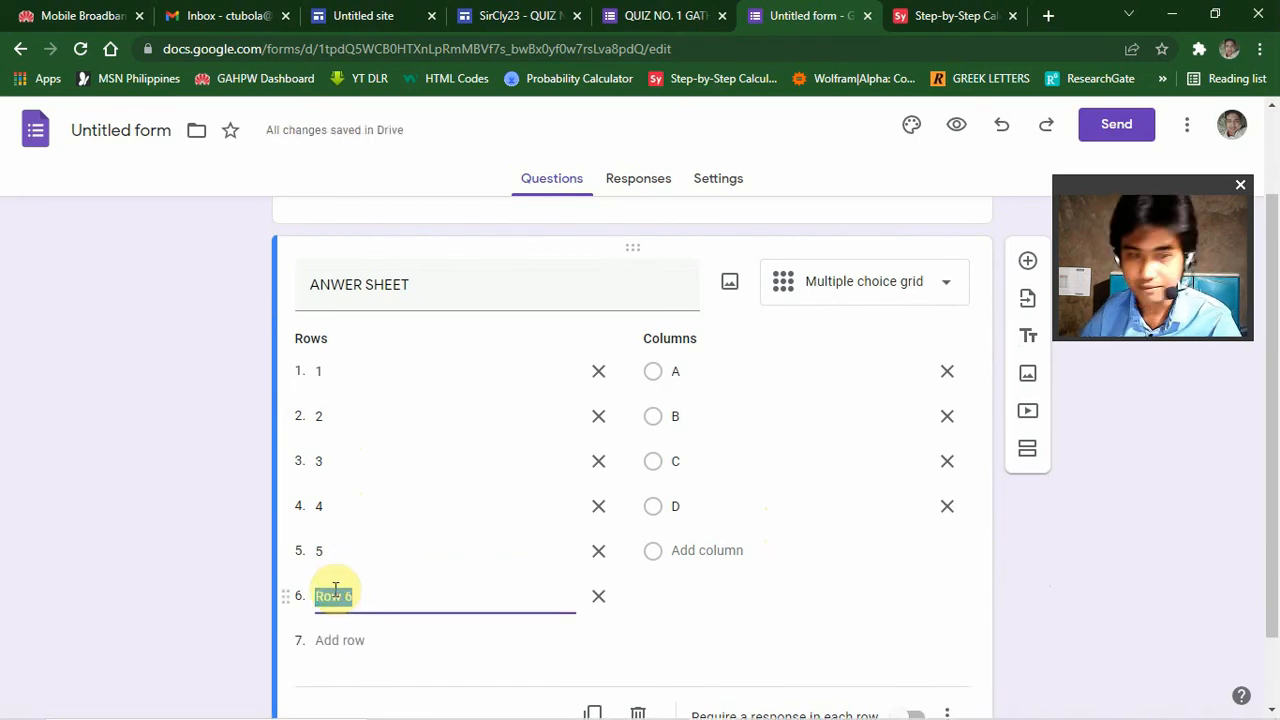
text(6)
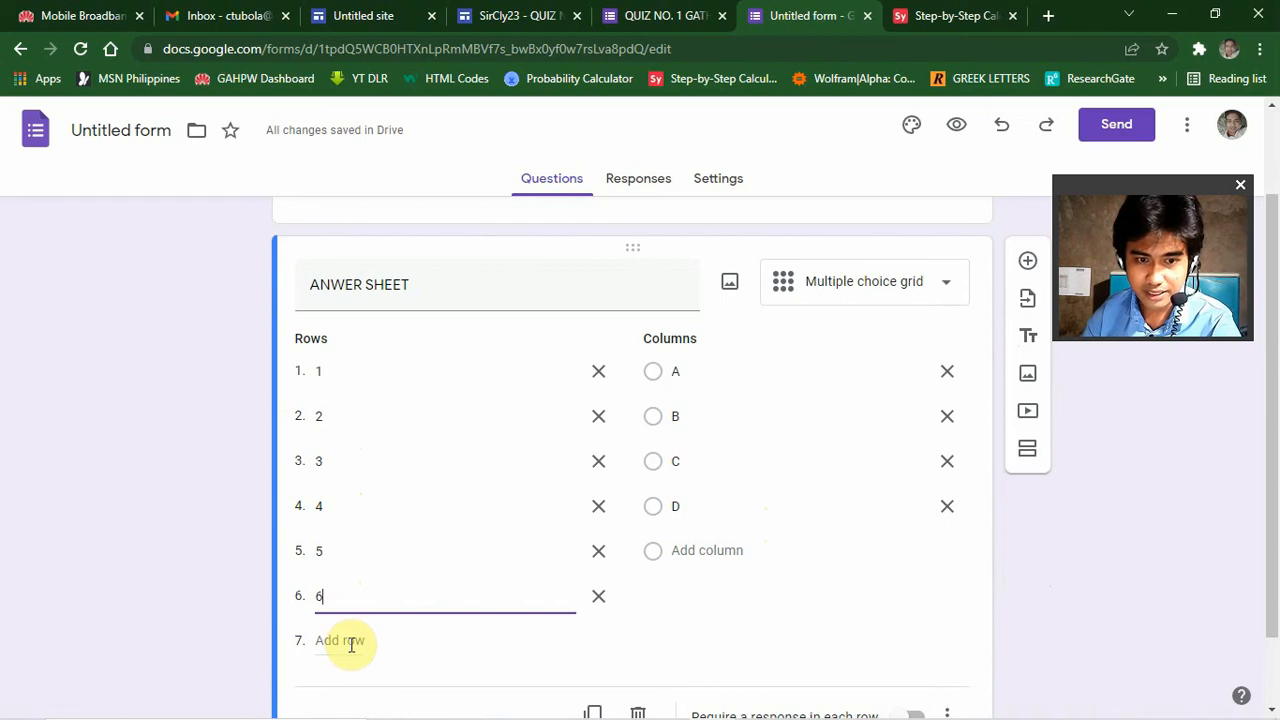
click(340, 640)
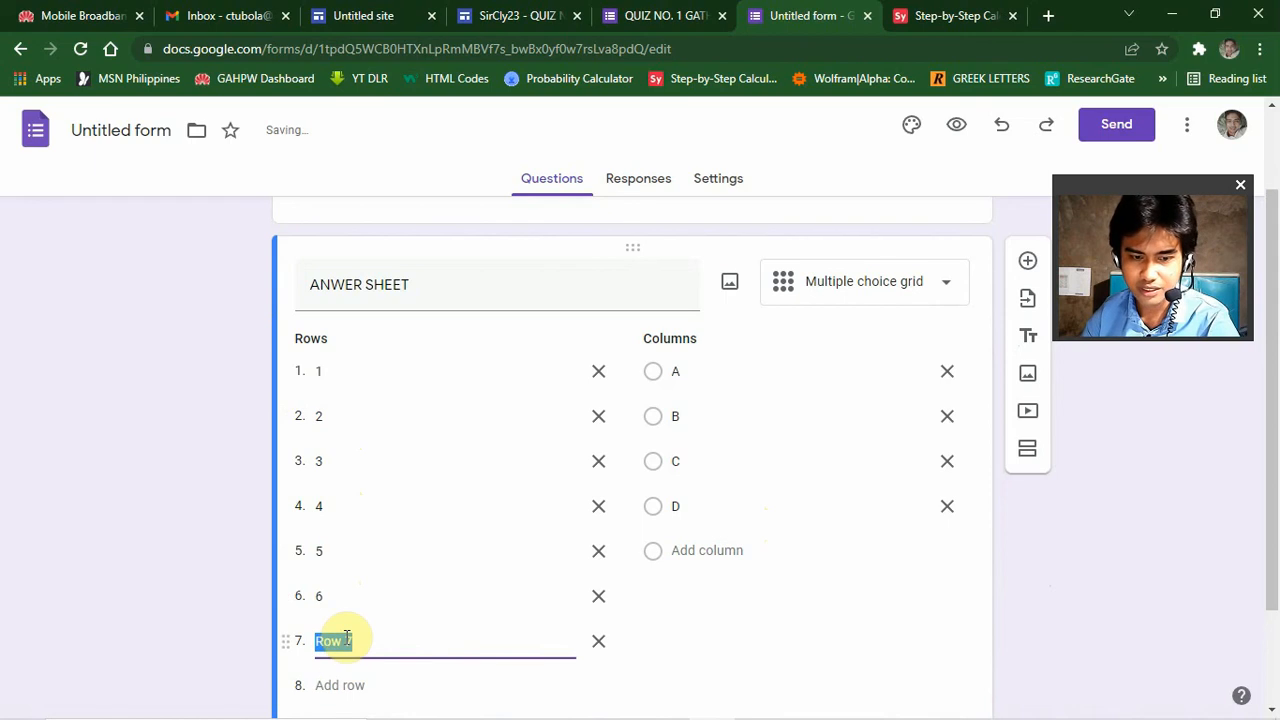
text(7)
click(338, 686)
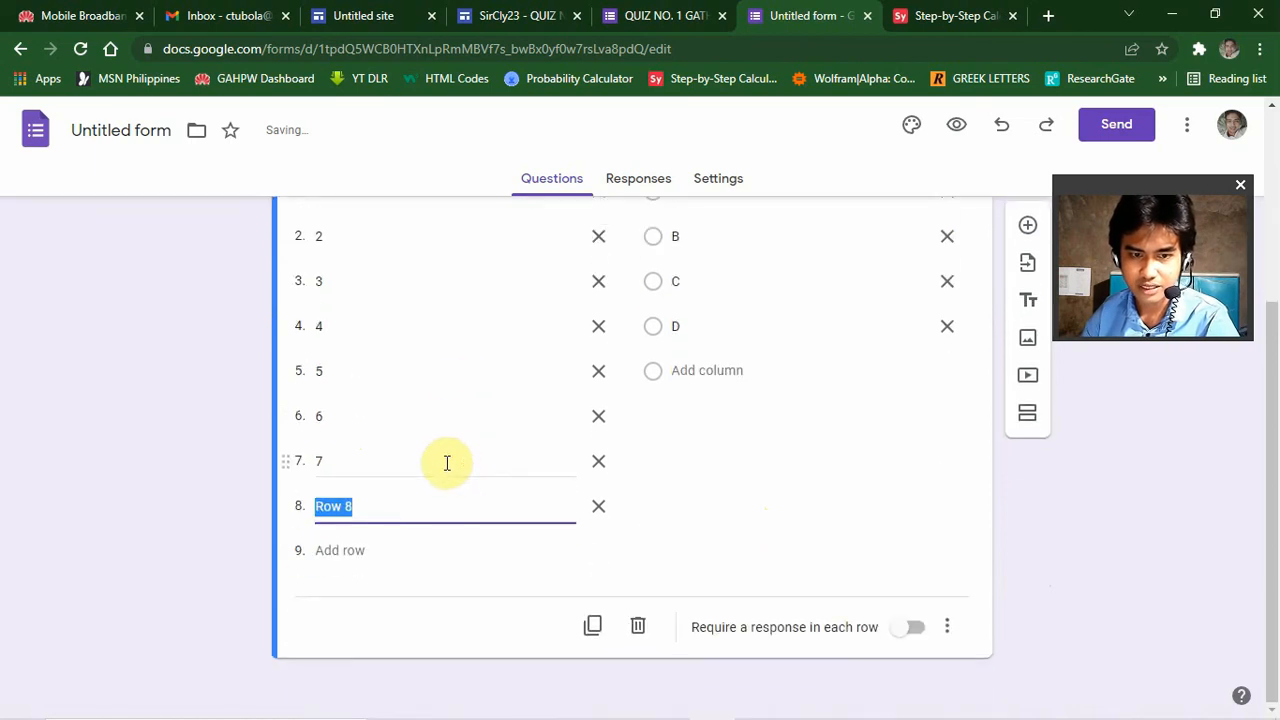
text(8)
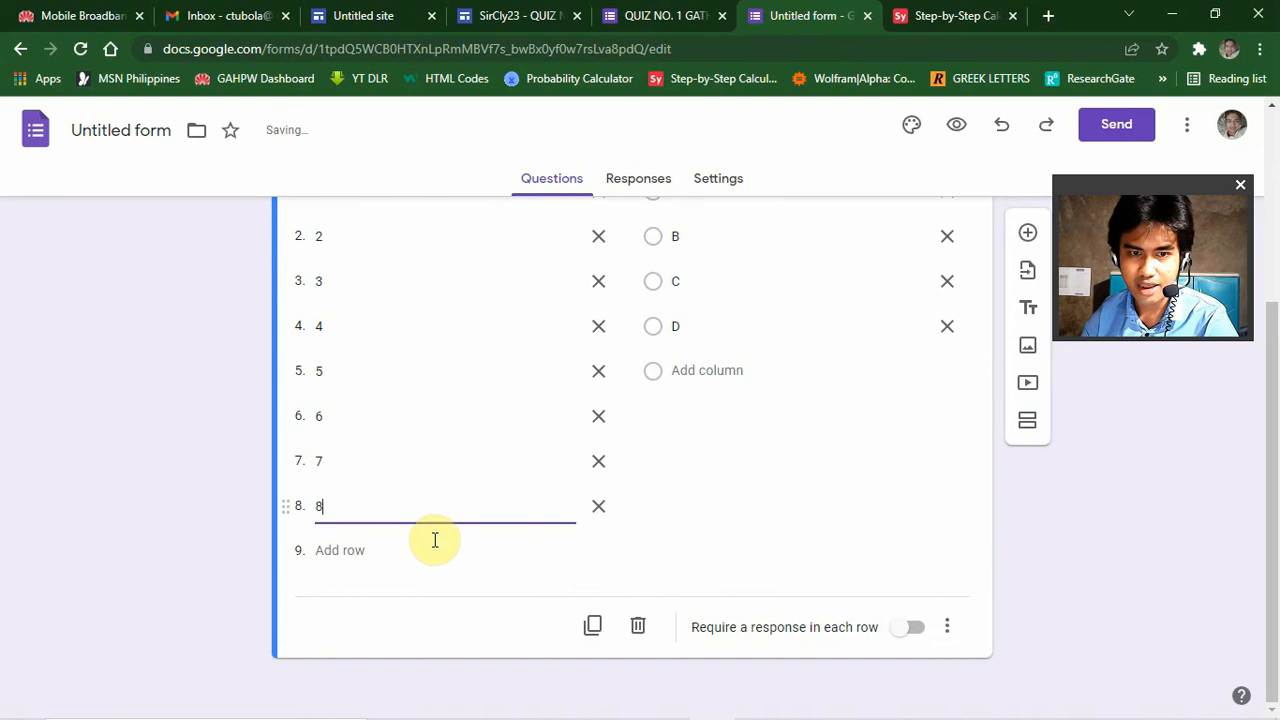
click(340, 548)
text(9)
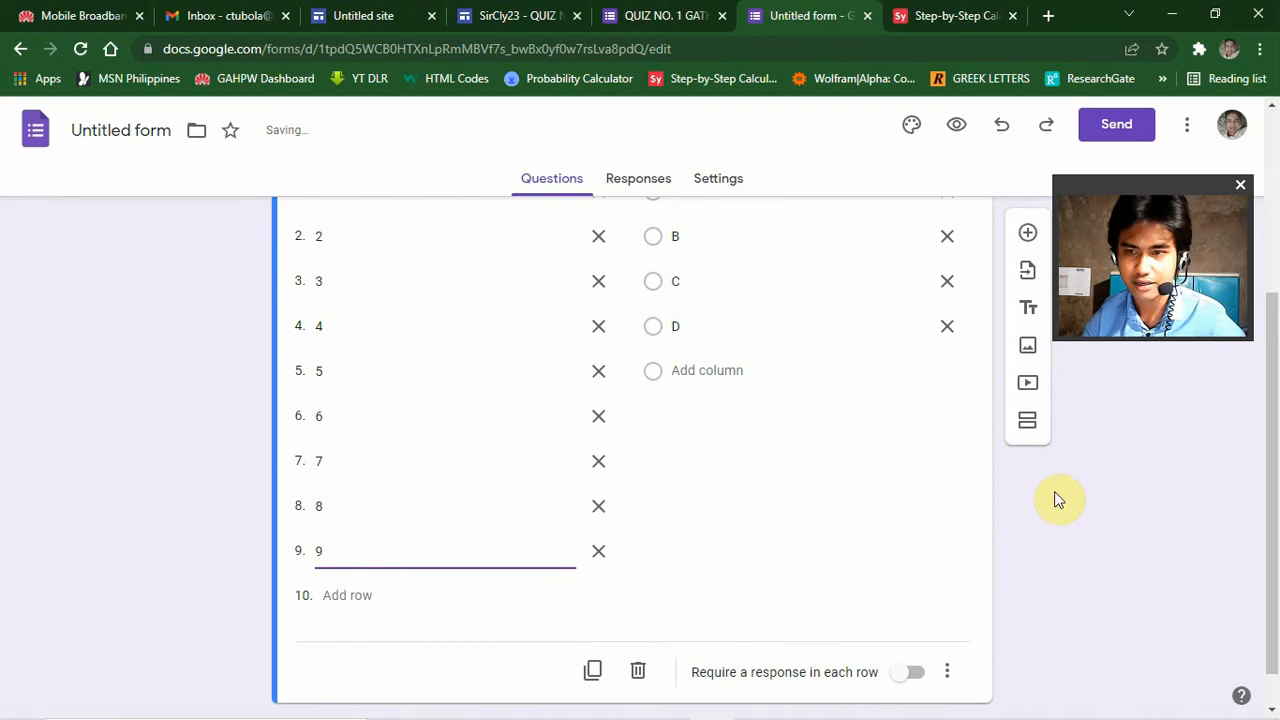
click(1108, 500)
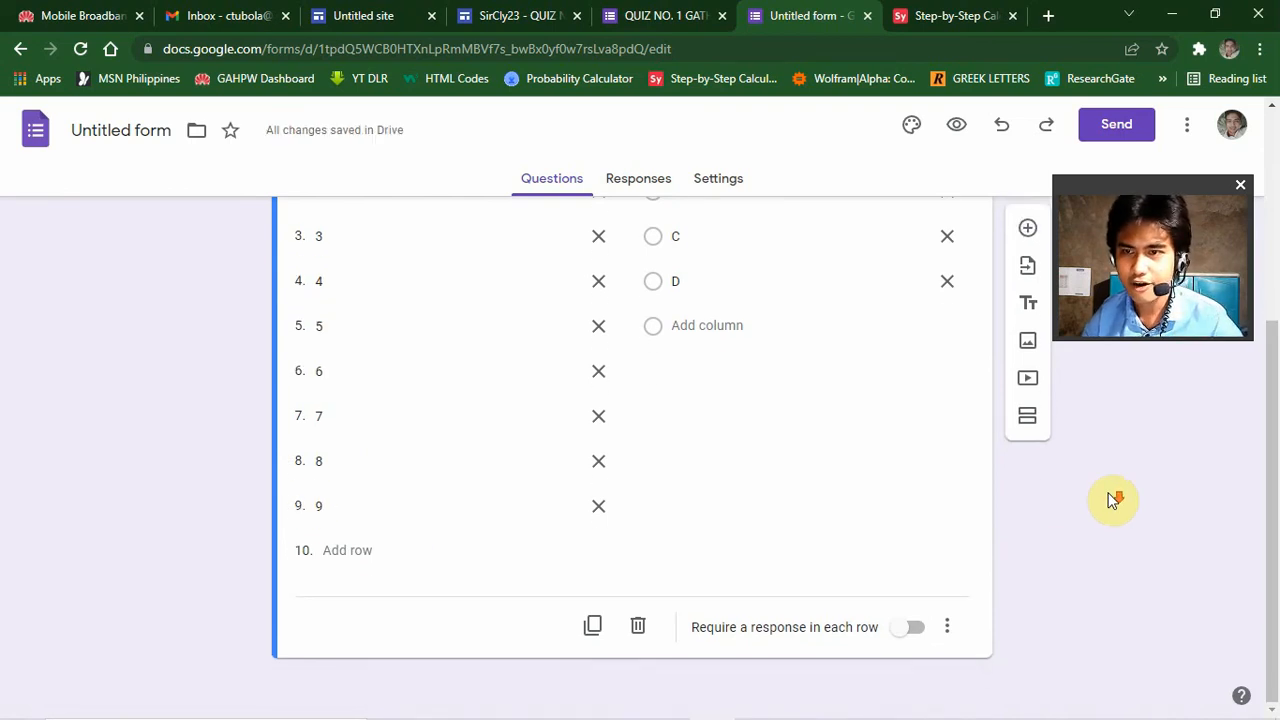
Look over the finished answer grid and make a response required in each of its rows.
scroll(1108, 500, up, 4)
click(781, 302)
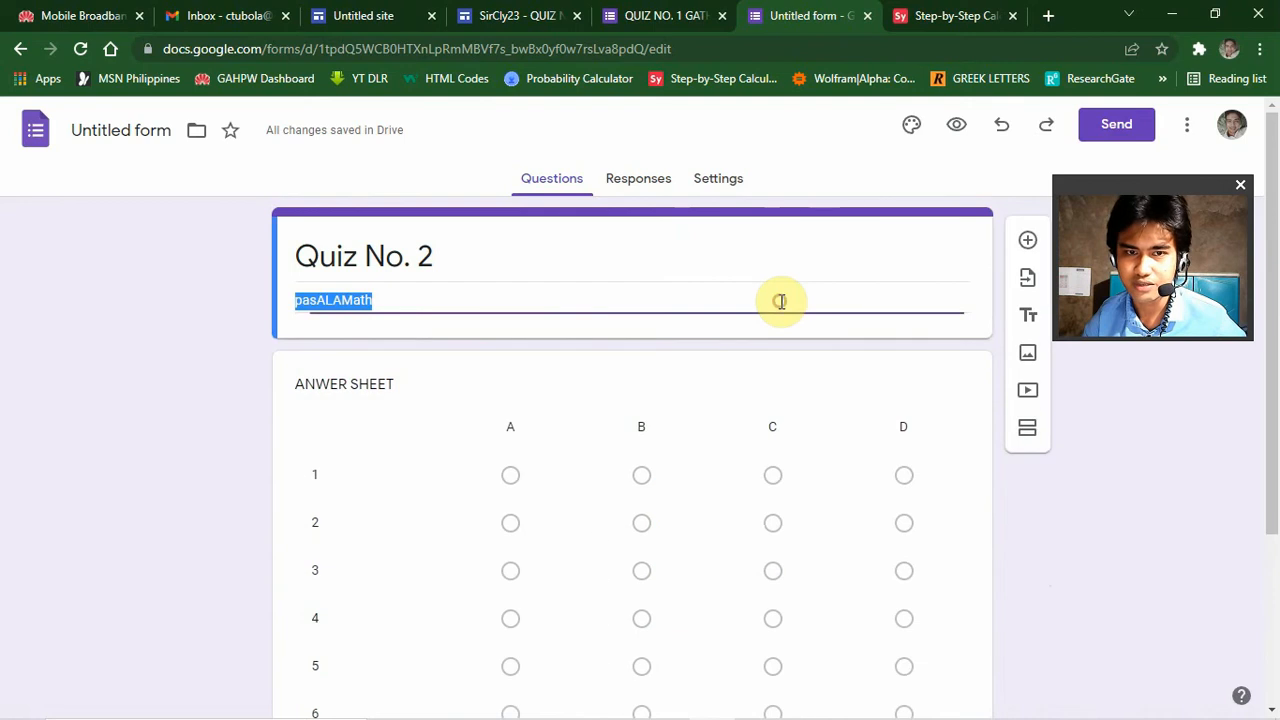
scroll(1134, 503, down, 2)
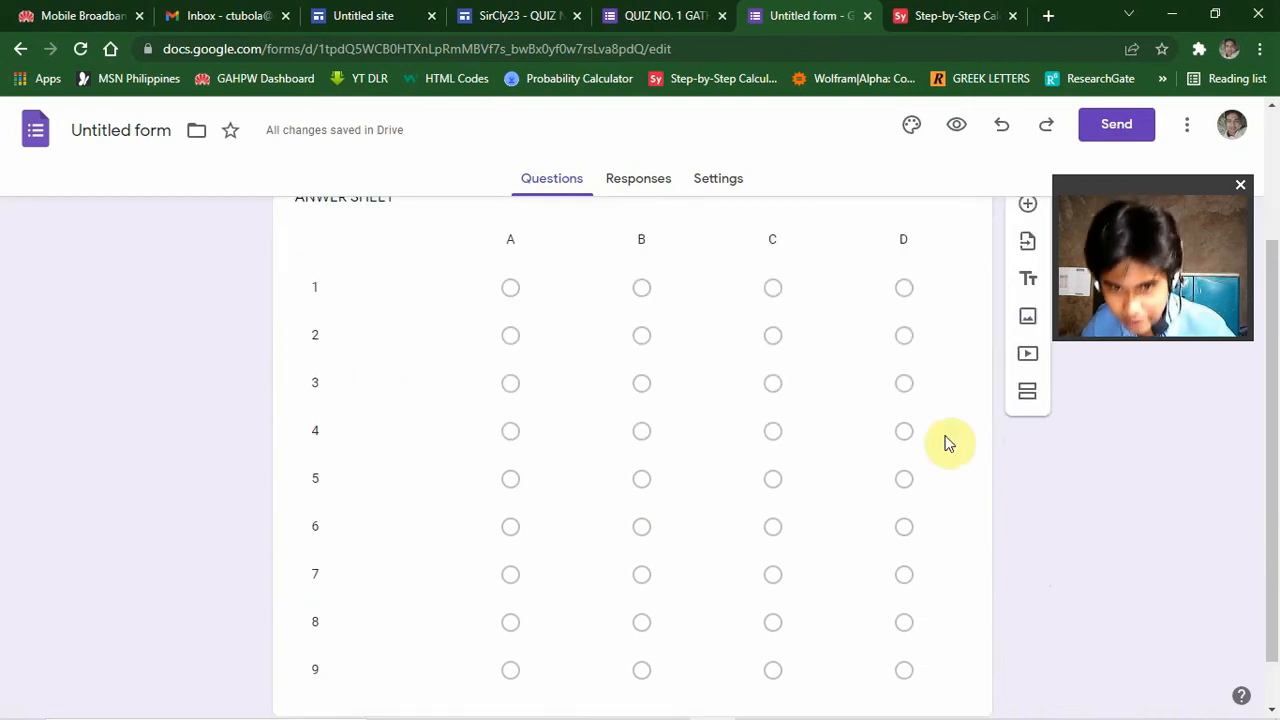
scroll(746, 377, down, 2)
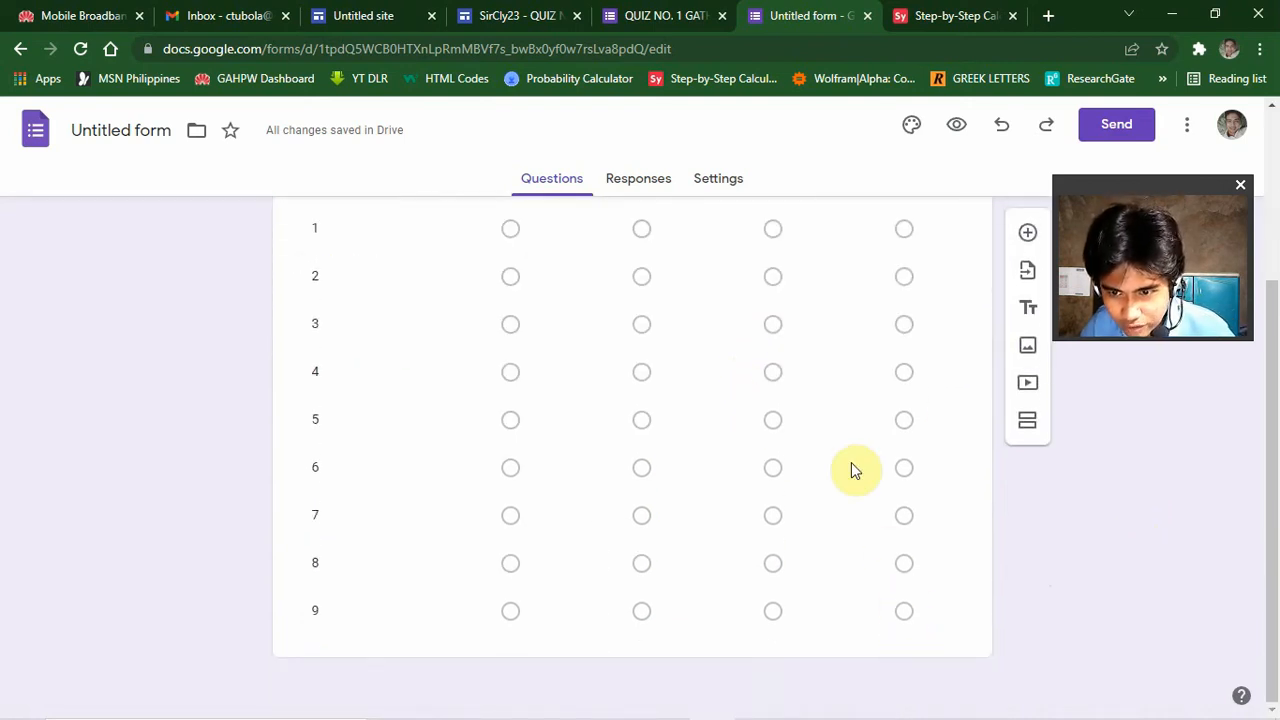
click(818, 436)
scroll(920, 495, down, 3)
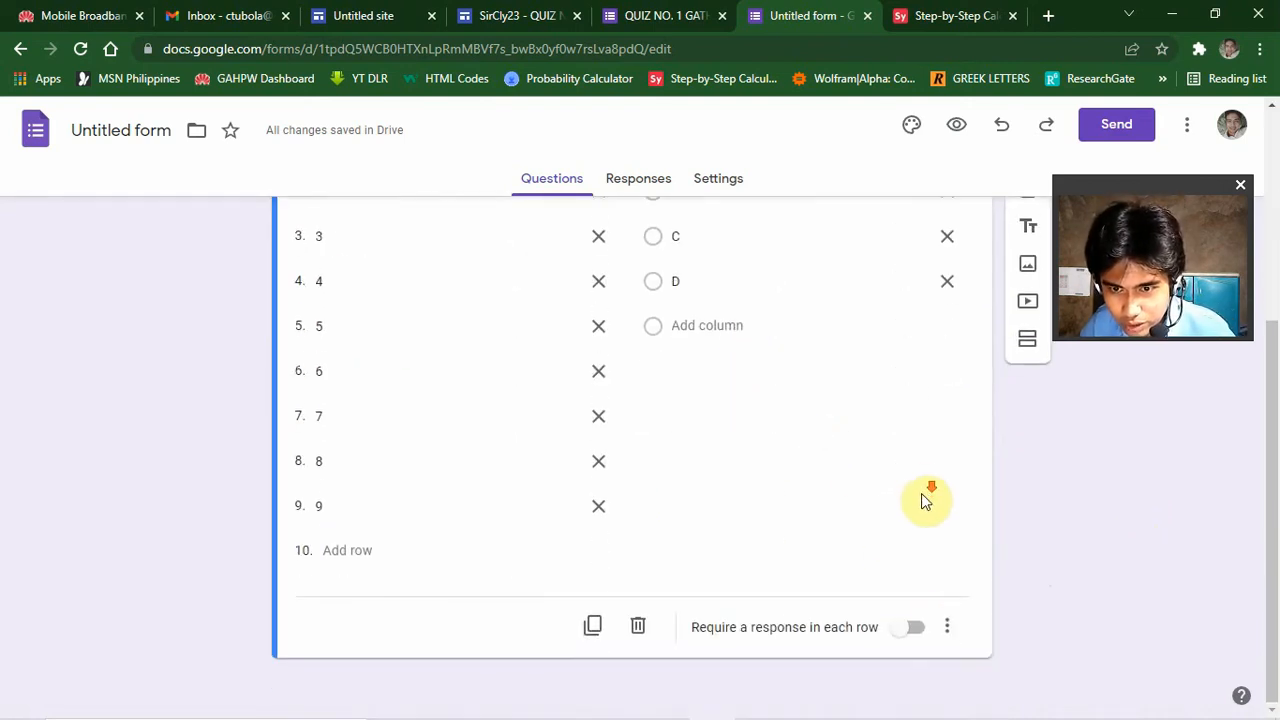
click(915, 627)
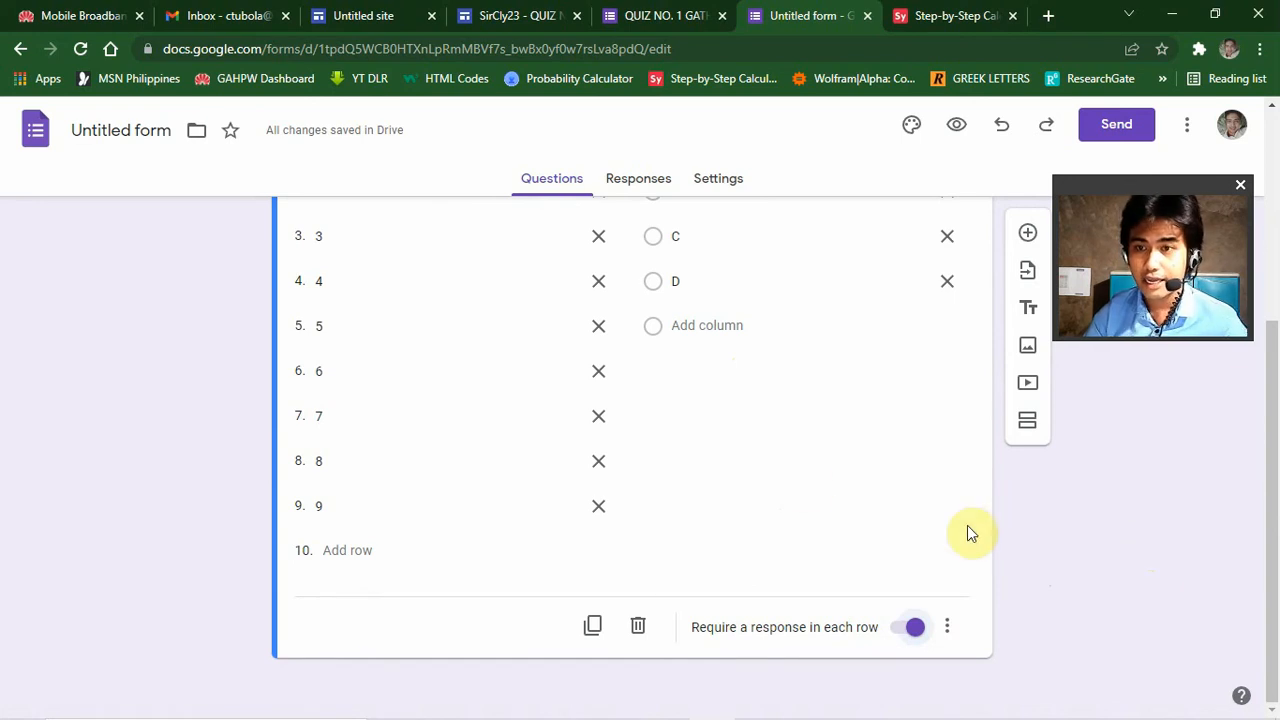
Turn the form into a quiz in the form's settings.
scroll(793, 478, up, 2)
scroll(792, 477, up, 2)
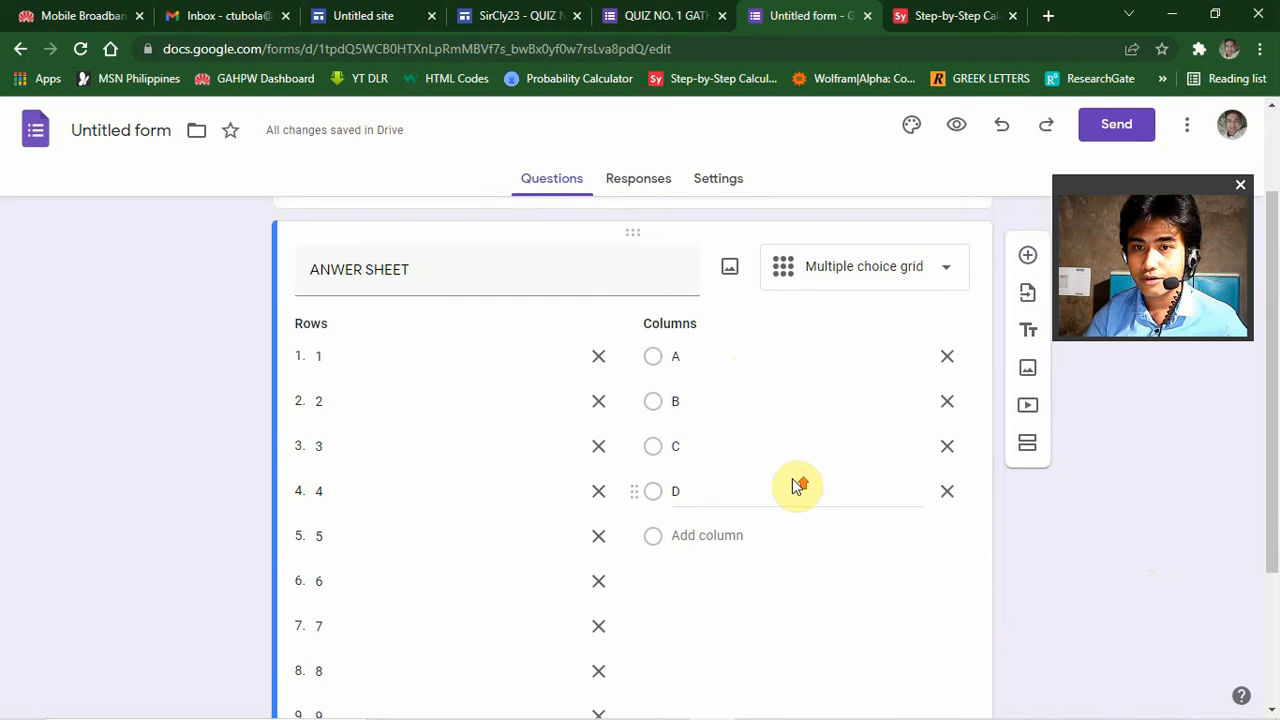
click(723, 181)
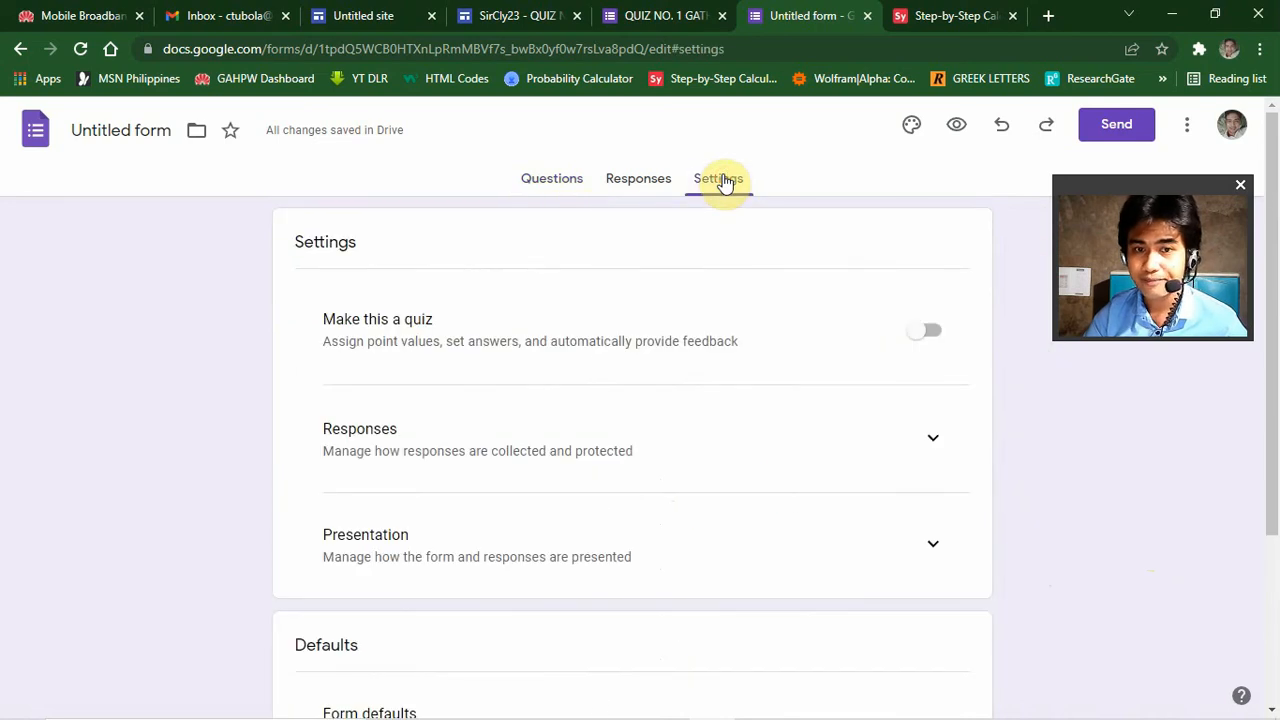
click(930, 332)
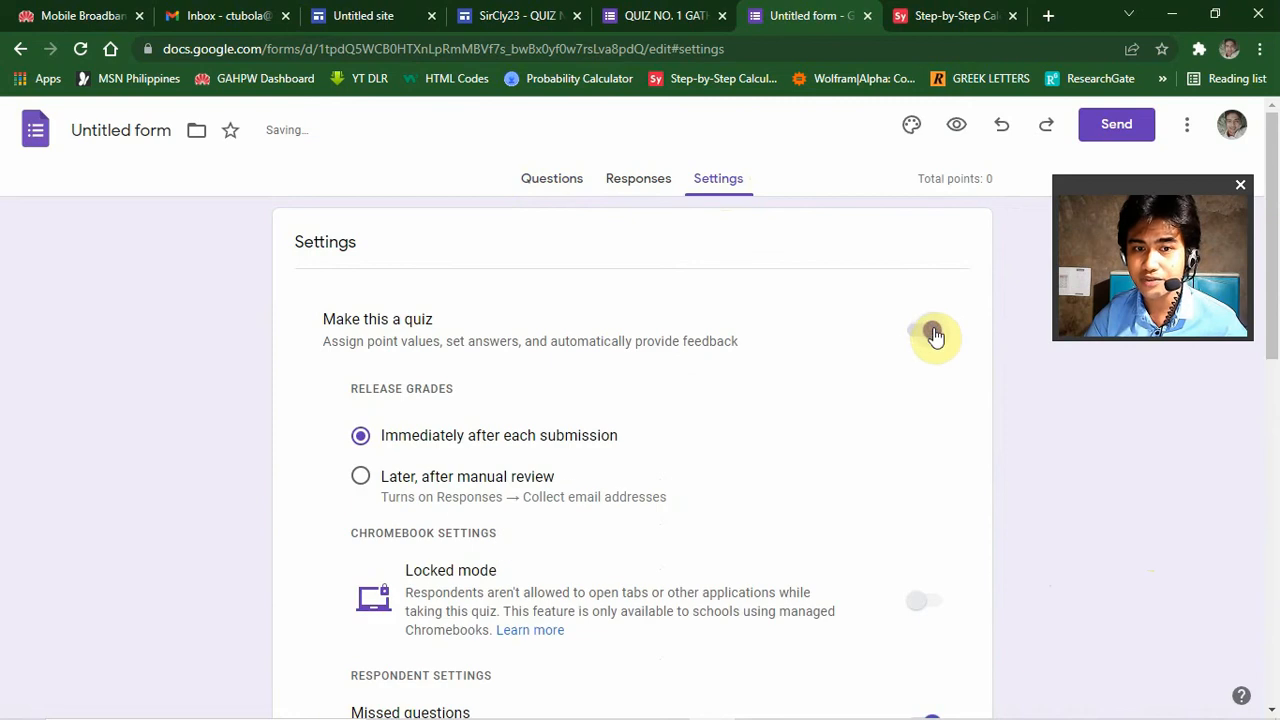
Review the quiz settings for releasing grades, missed questions, correct answers, point values and the default question point value.
scroll(868, 457, down, 1)
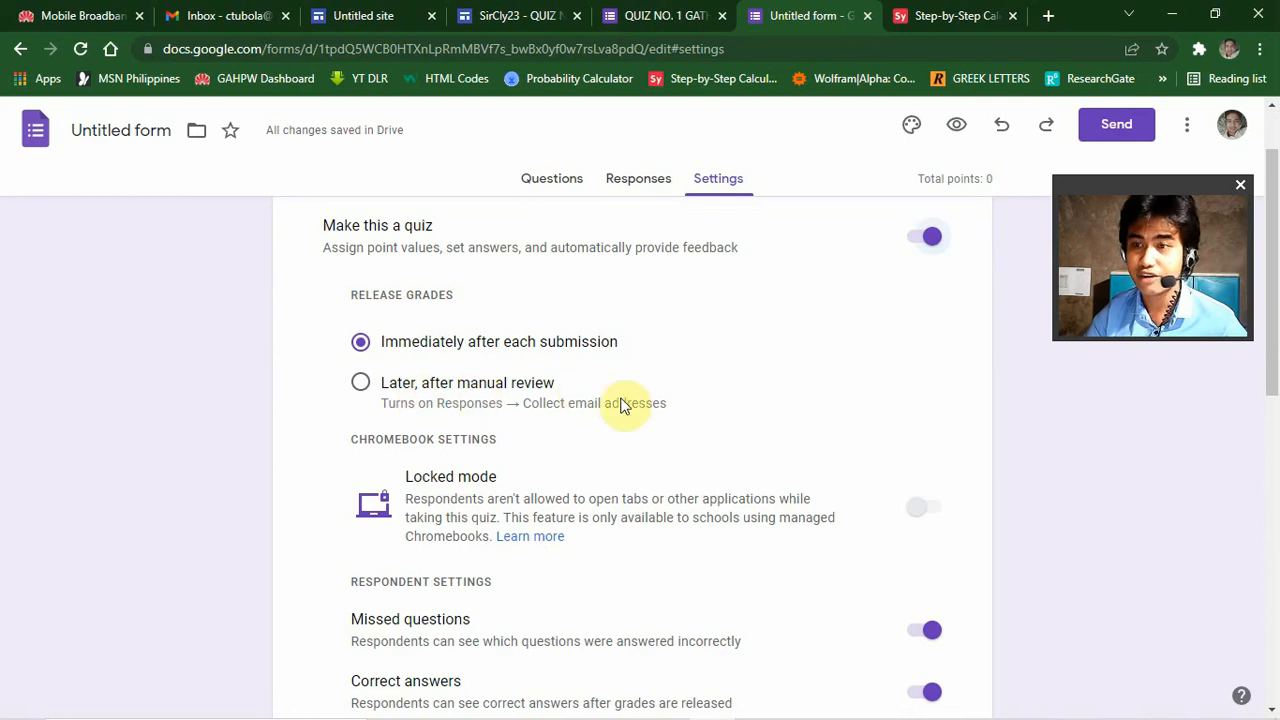
scroll(777, 370, up, 1)
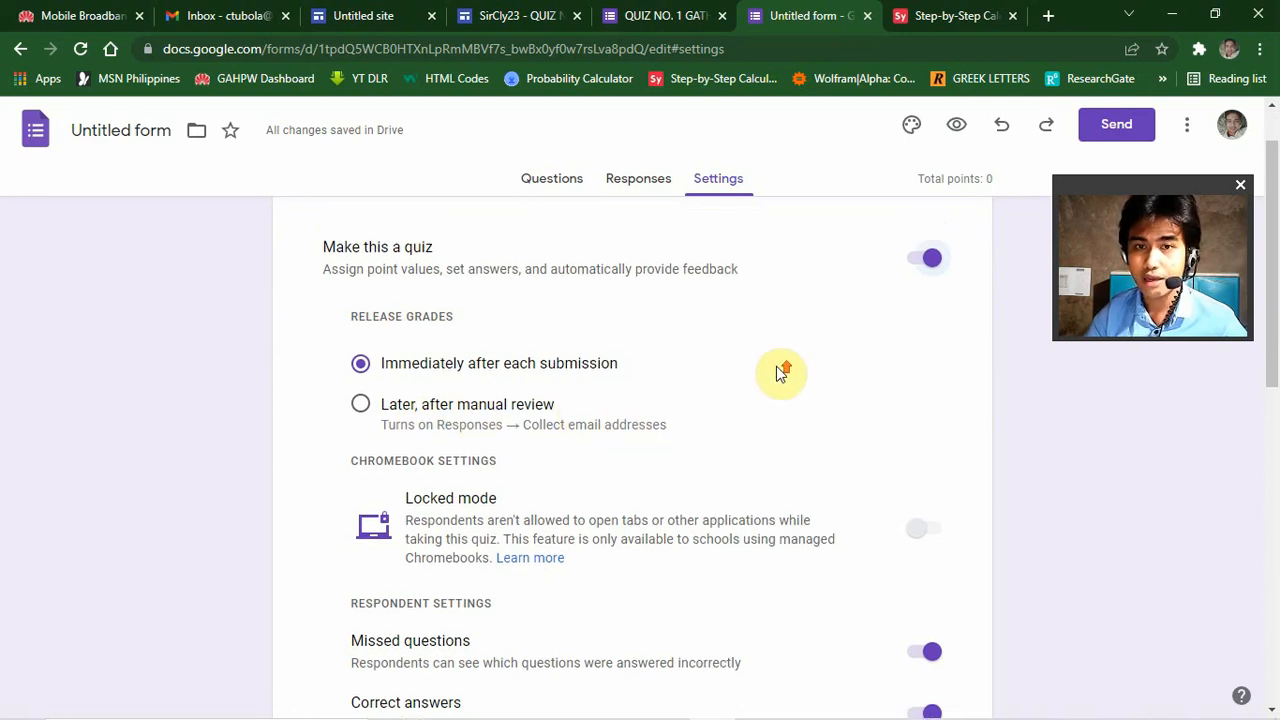
scroll(777, 370, down, 2)
scroll(777, 370, down, 2)
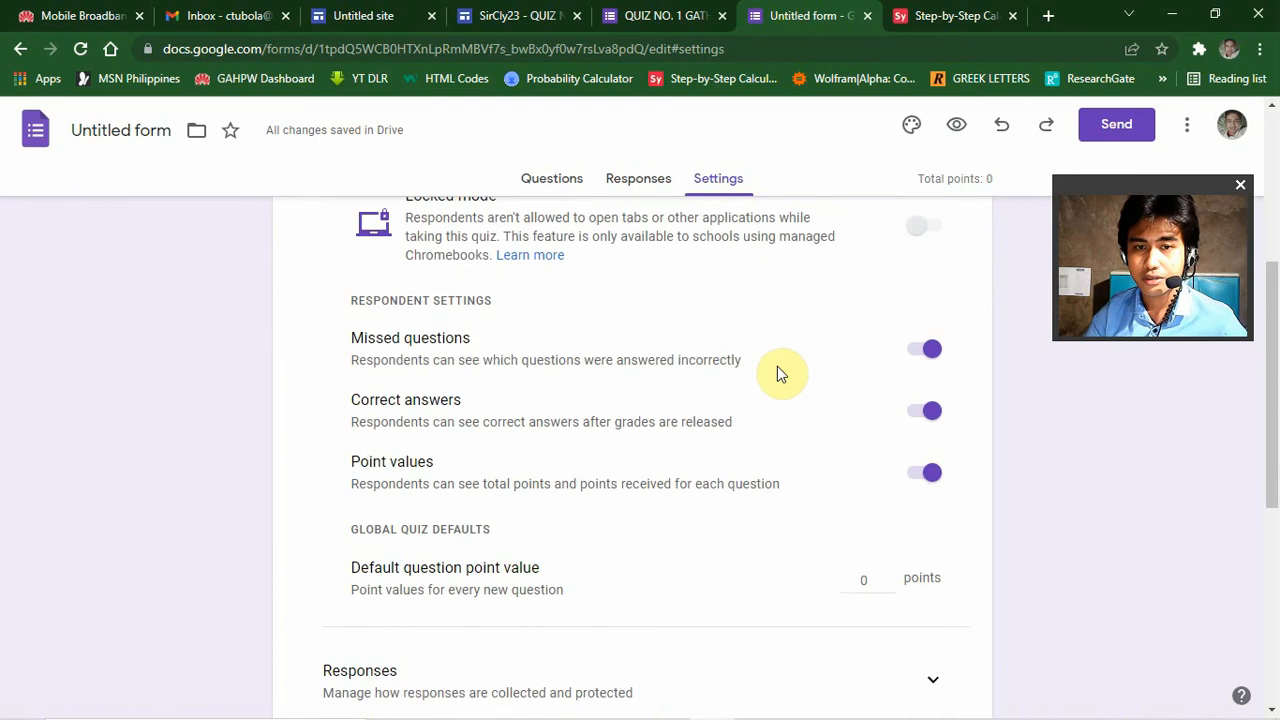
click(928, 352)
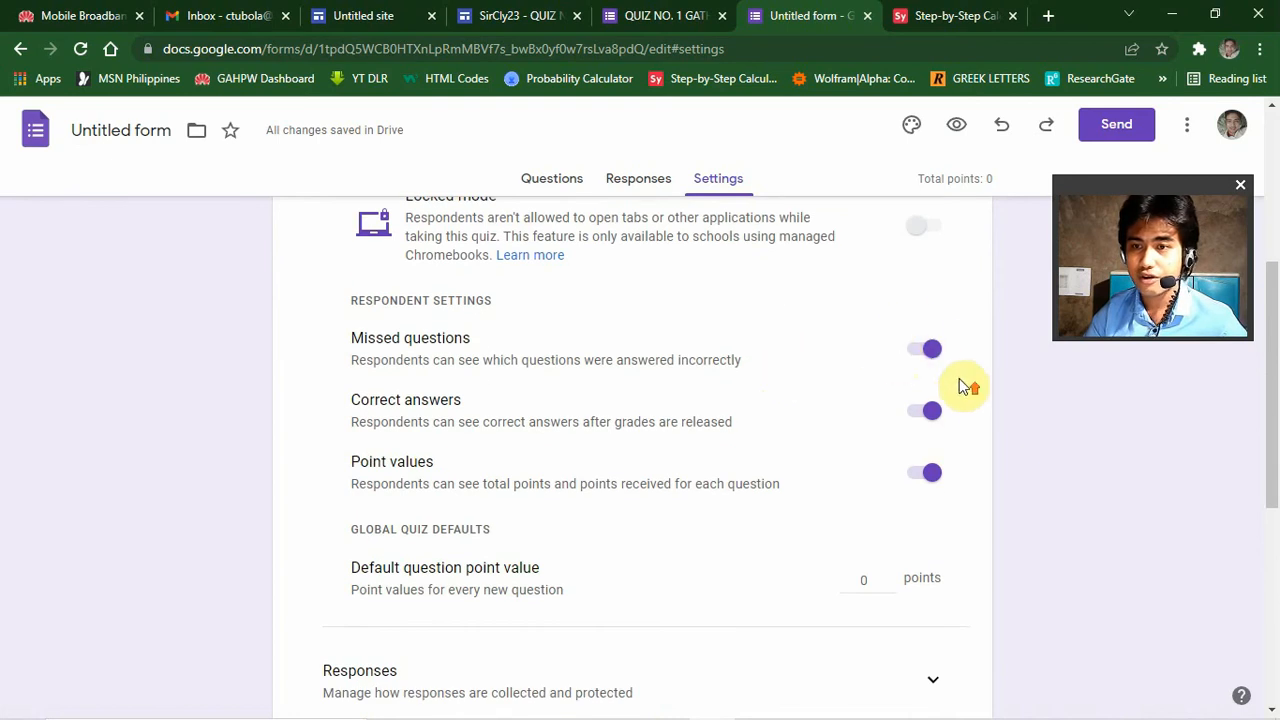
scroll(966, 386, up, 4)
click(935, 340)
scroll(945, 346, down, 2)
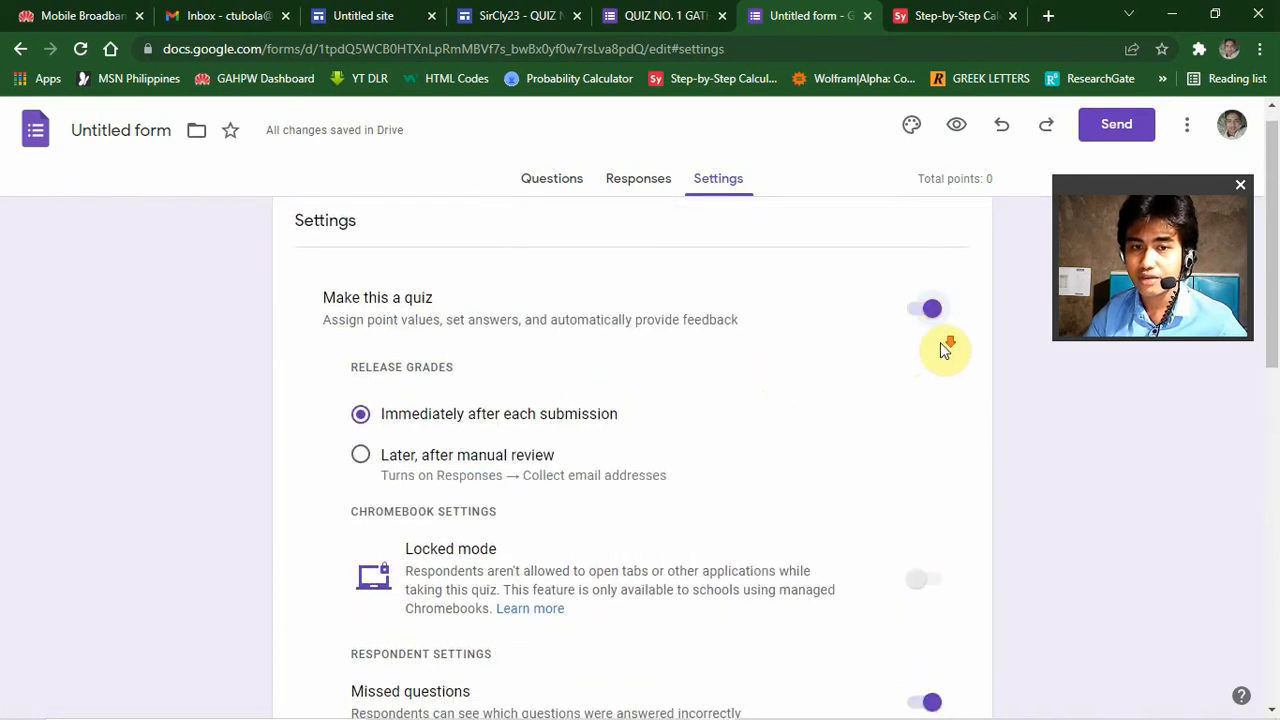
Turn on collecting email addresses and set sending responders a copy of their response to Always in the response settings.
scroll(962, 346, down, 2)
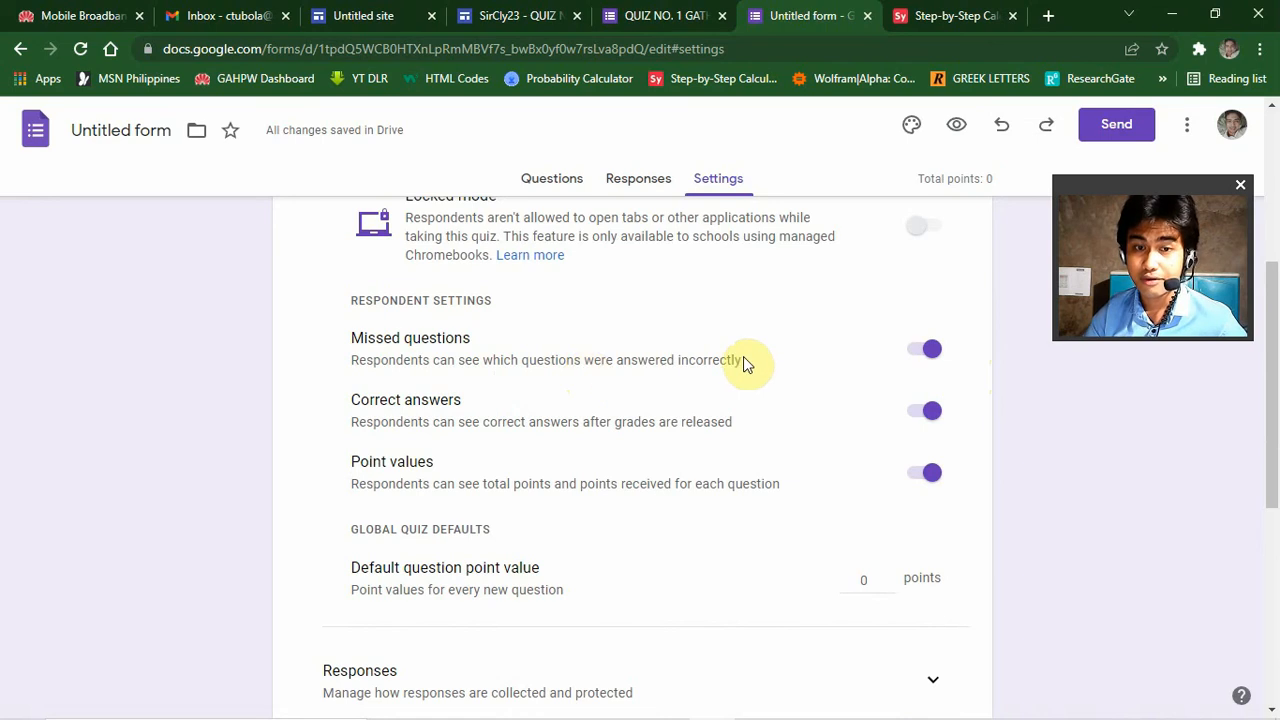
scroll(743, 356, down, 1)
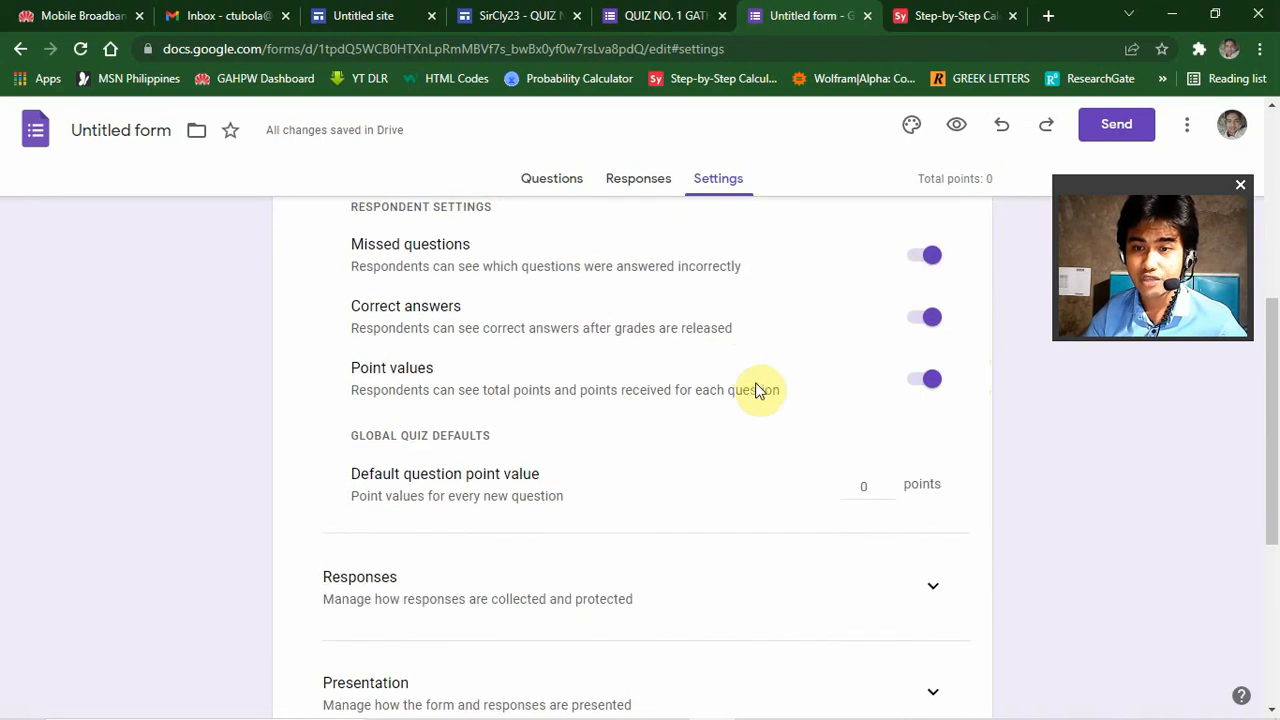
scroll(760, 390, down, 1)
scroll(800, 425, down, 1)
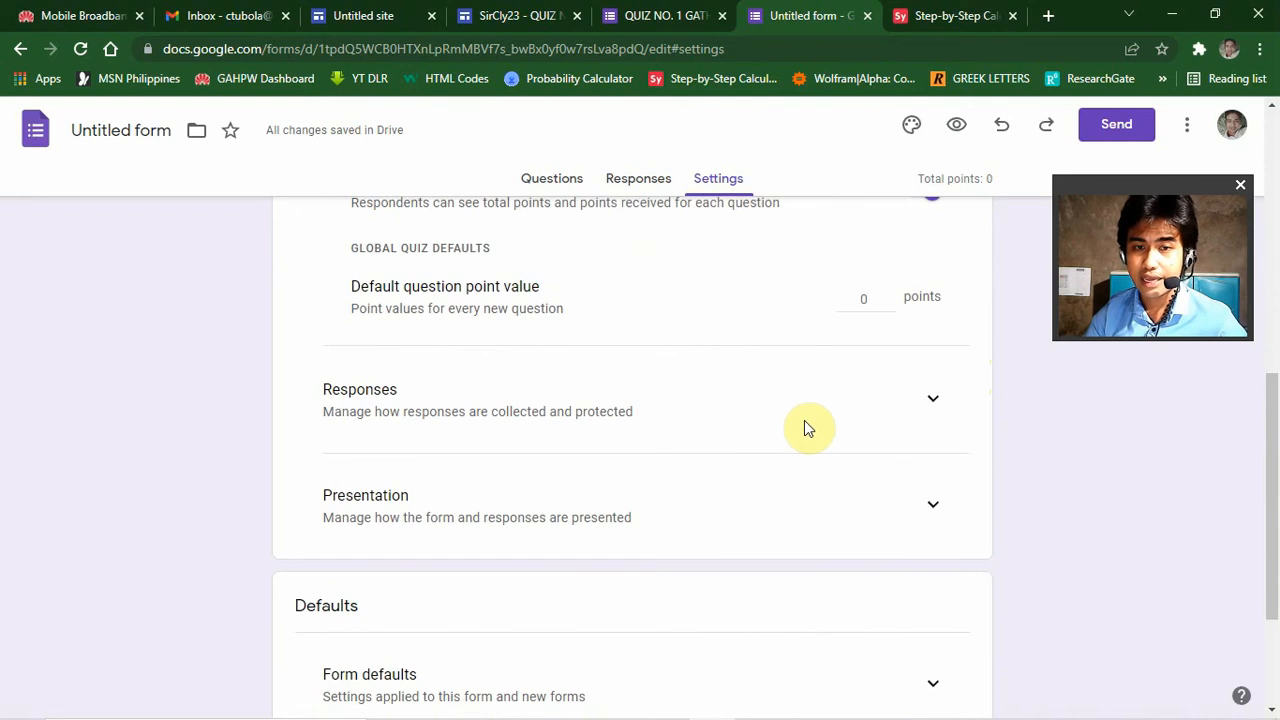
click(930, 399)
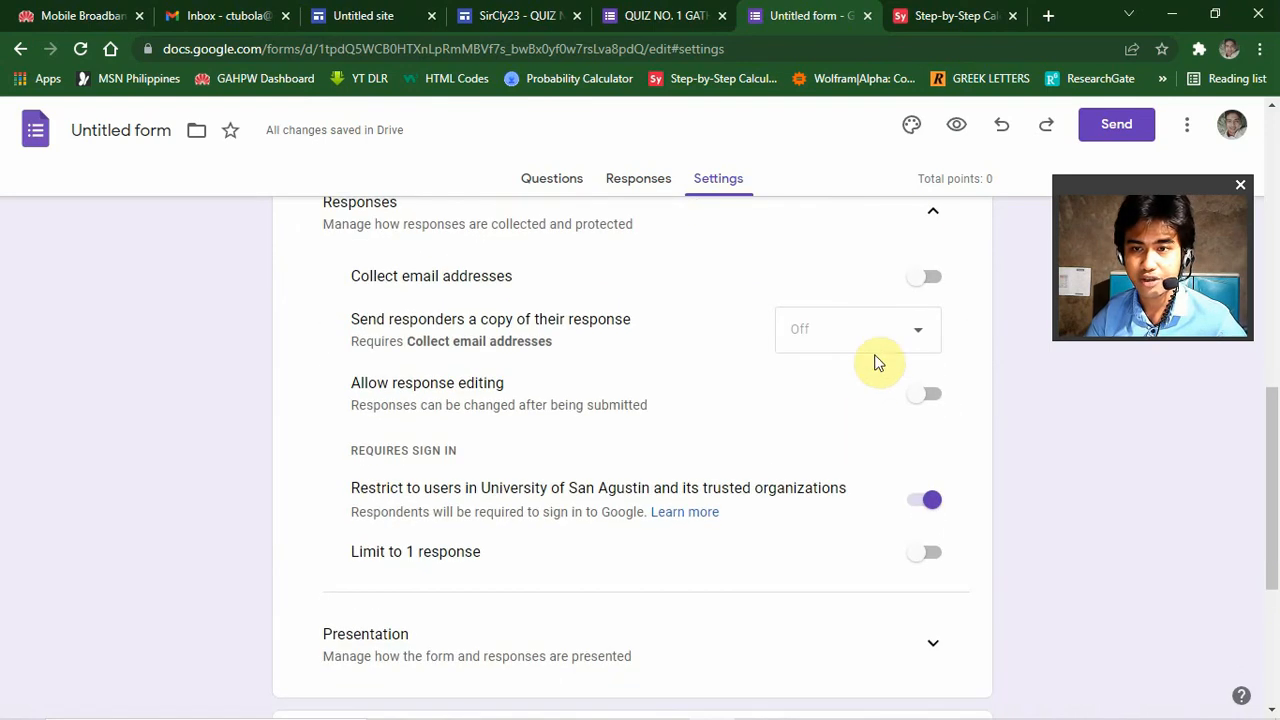
click(933, 286)
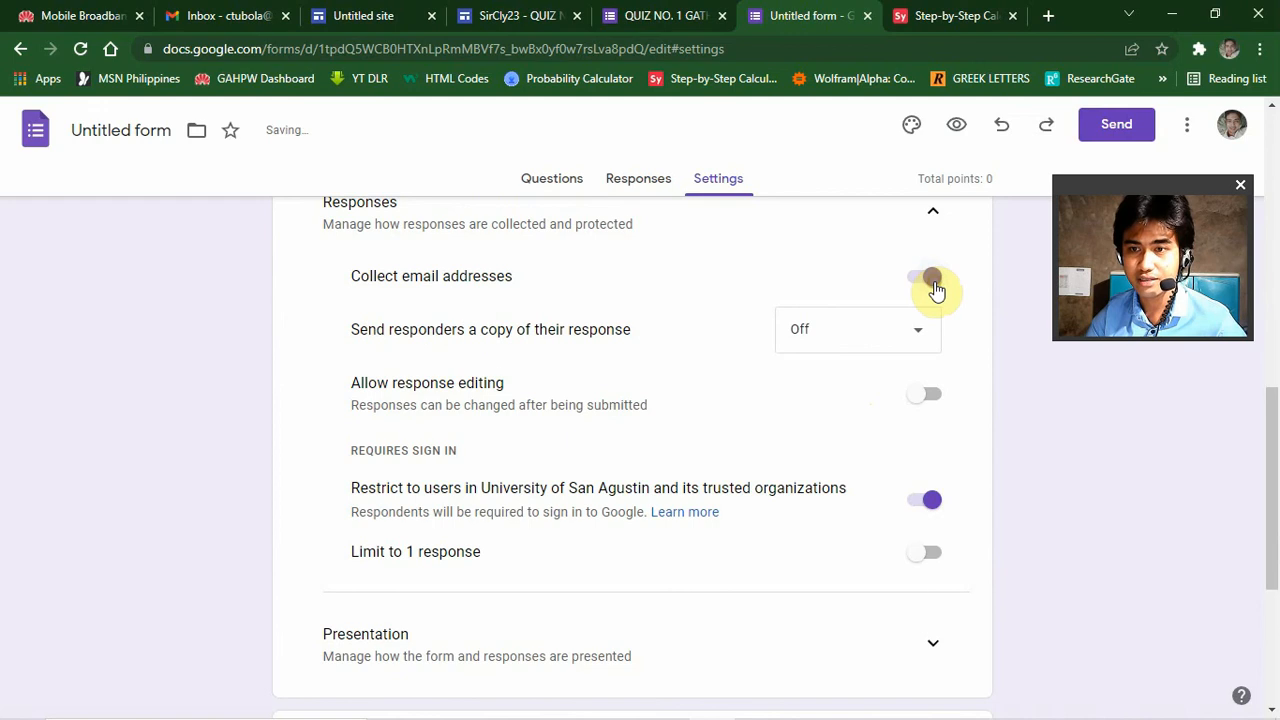
click(921, 320)
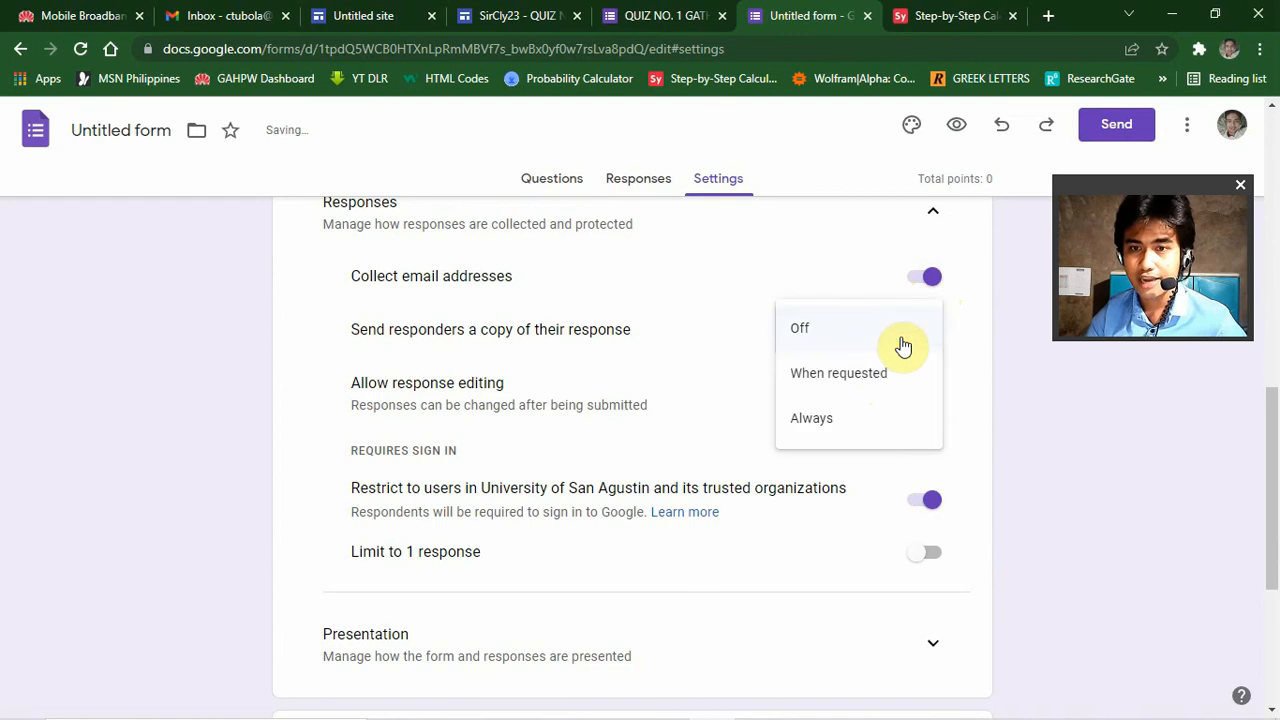
click(838, 430)
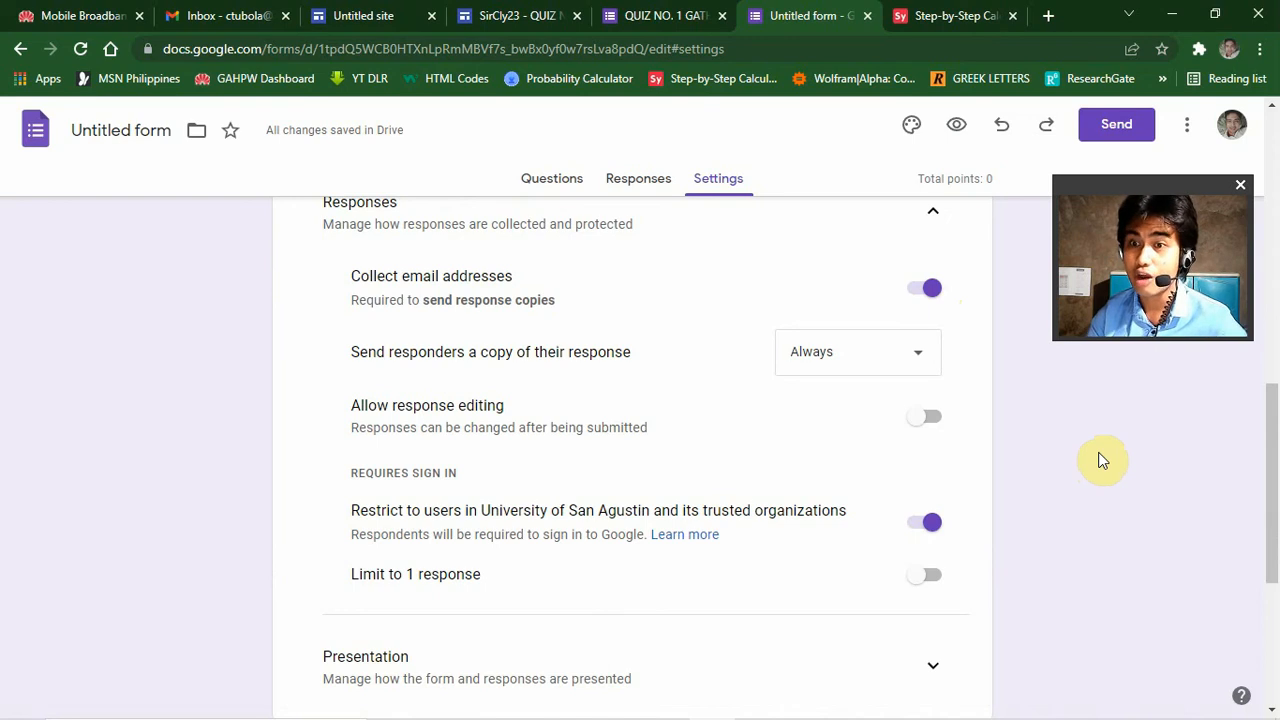
Limit the form to 1 response per respondent in the sign-in requirements.
scroll(1080, 458, down, 1)
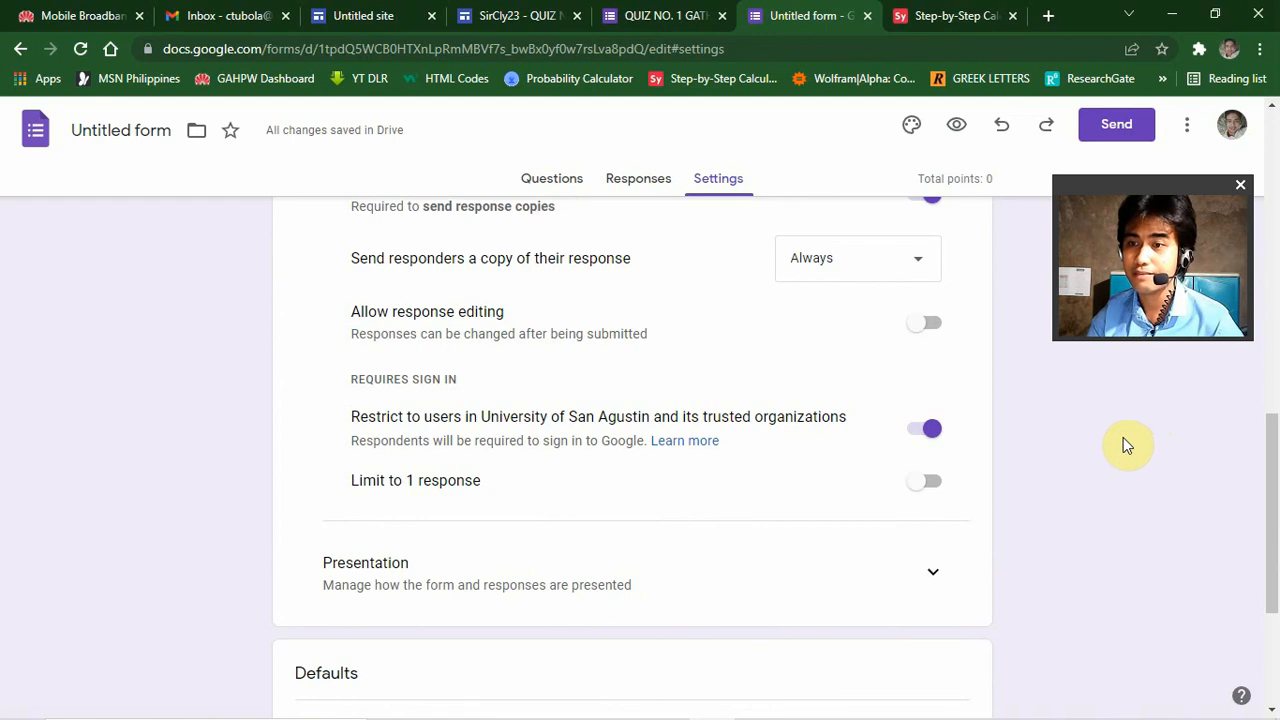
scroll(1121, 440, down, 1)
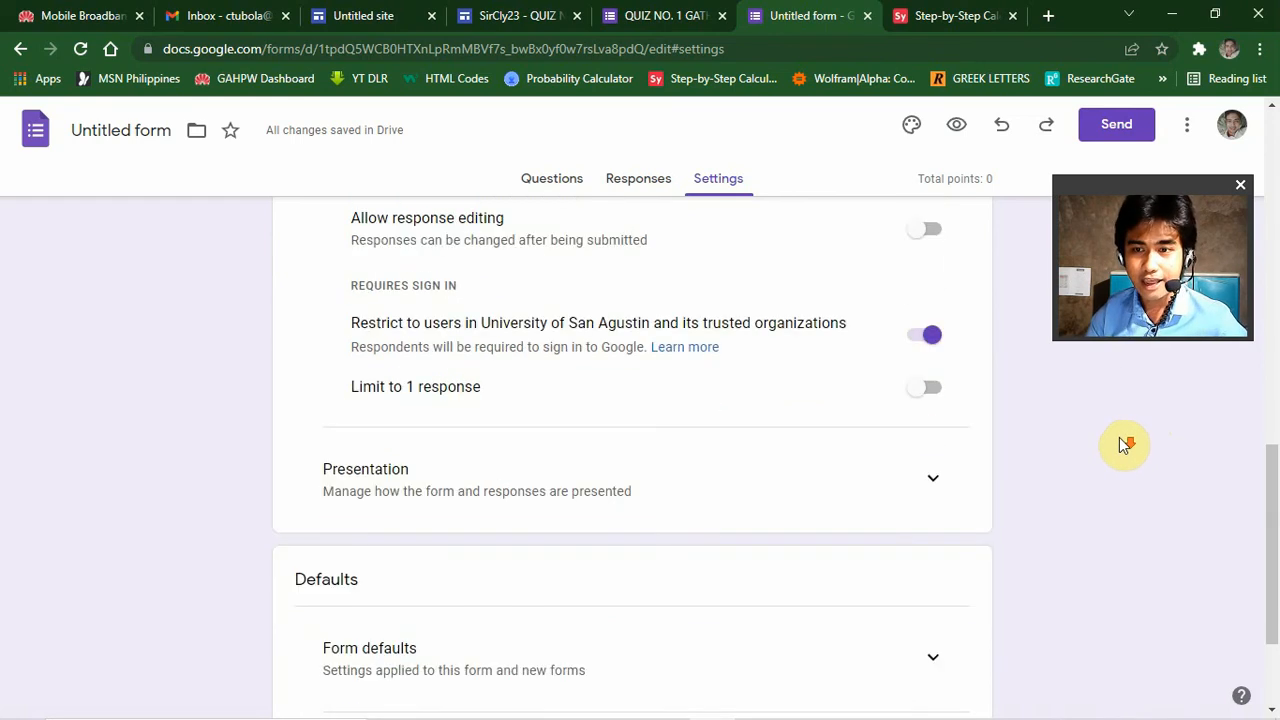
click(935, 340)
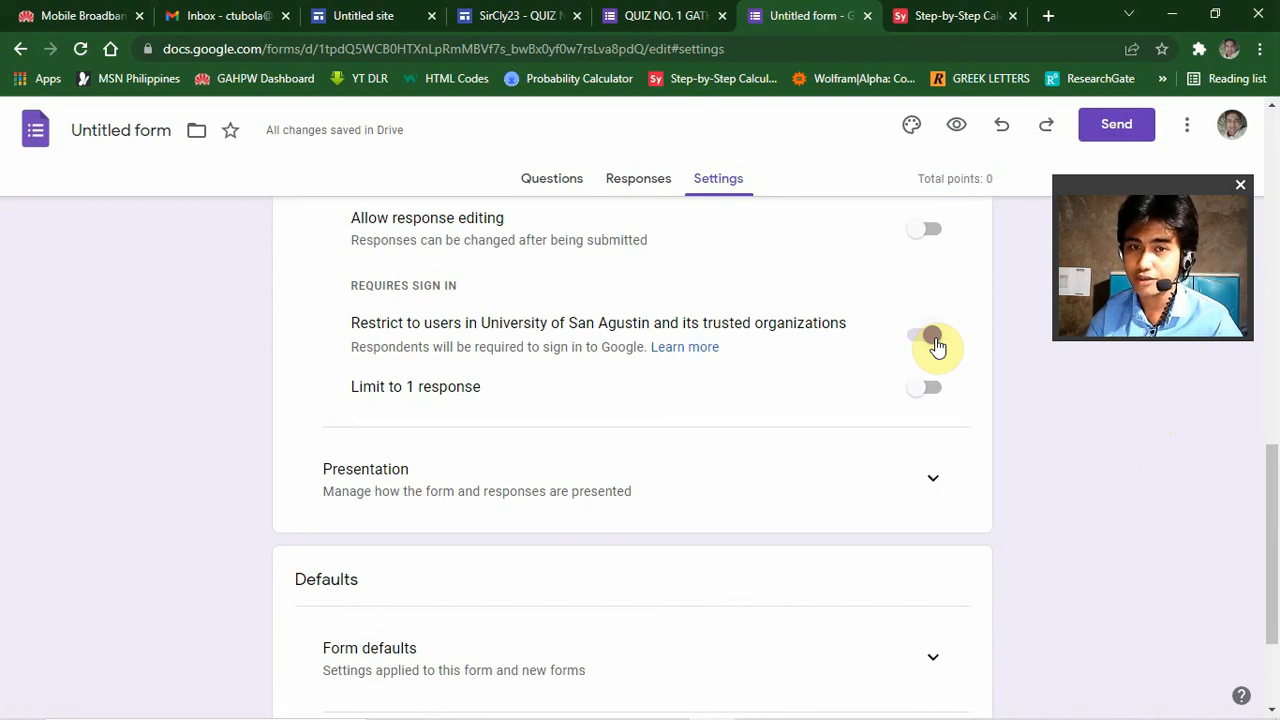
click(930, 393)
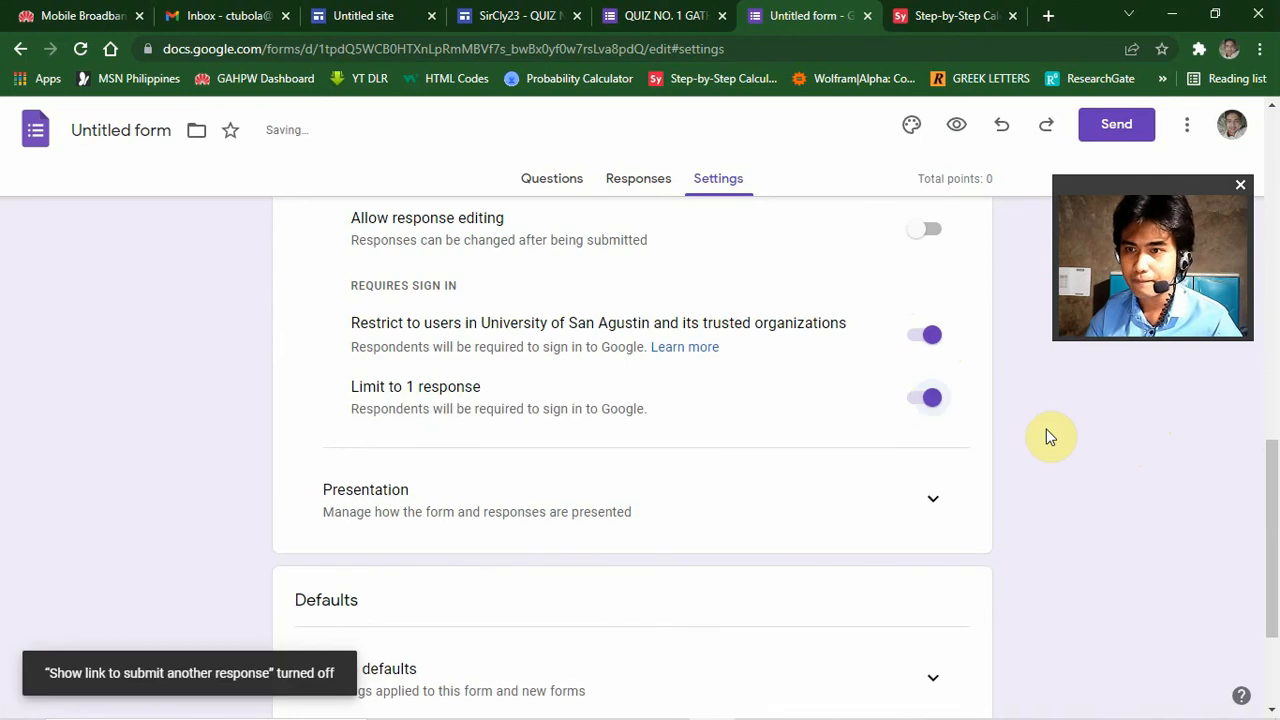
Turn on the progress bar in the form's presentation settings.
scroll(1046, 436, down, 1)
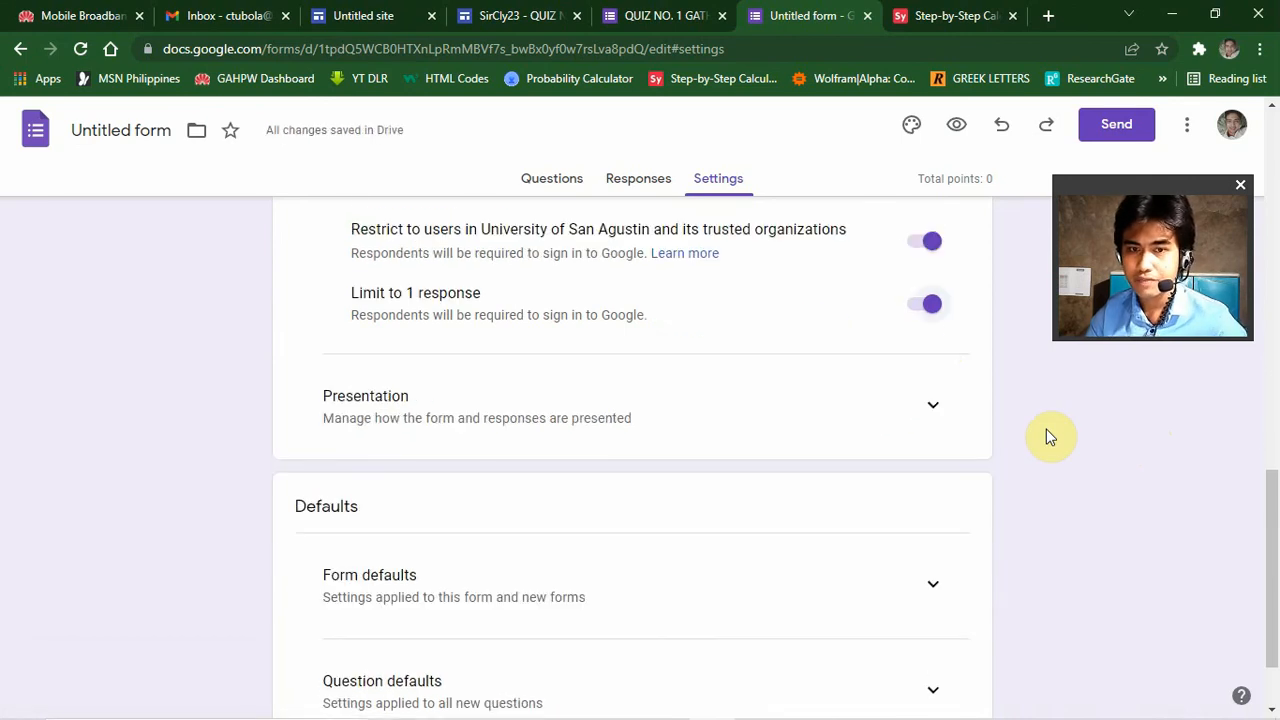
scroll(1046, 436, down, 1)
click(931, 316)
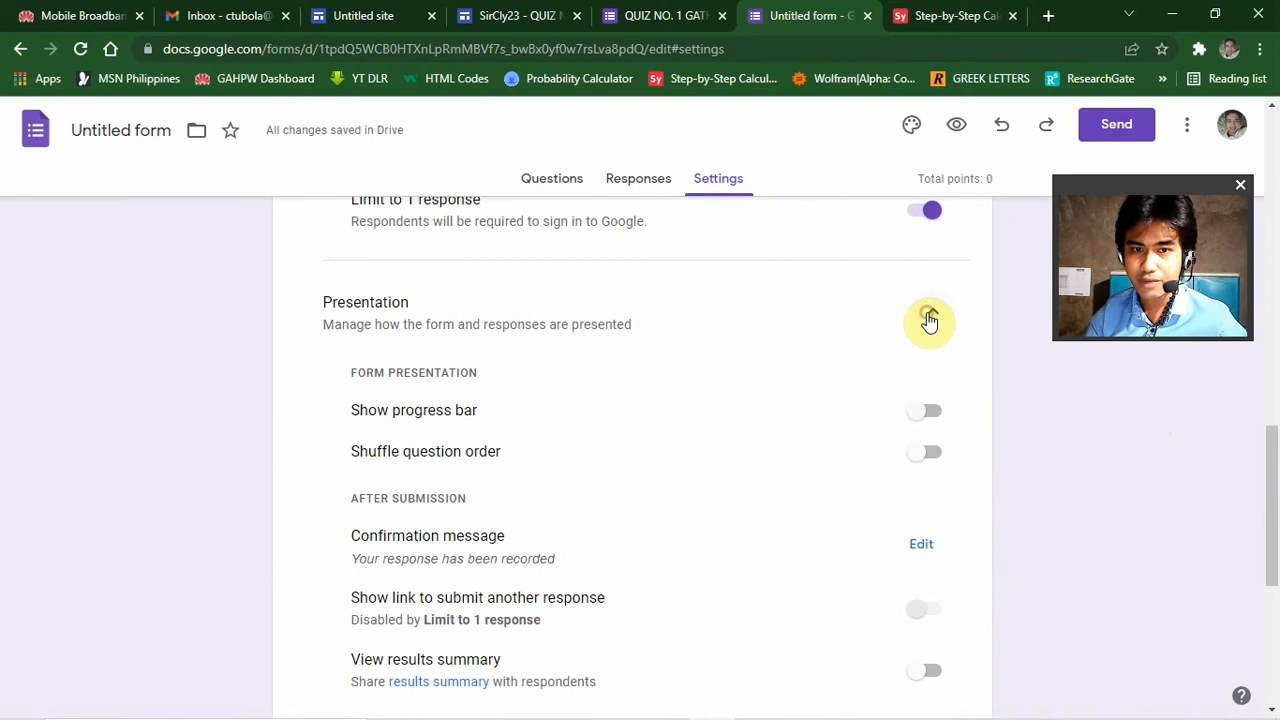
click(932, 418)
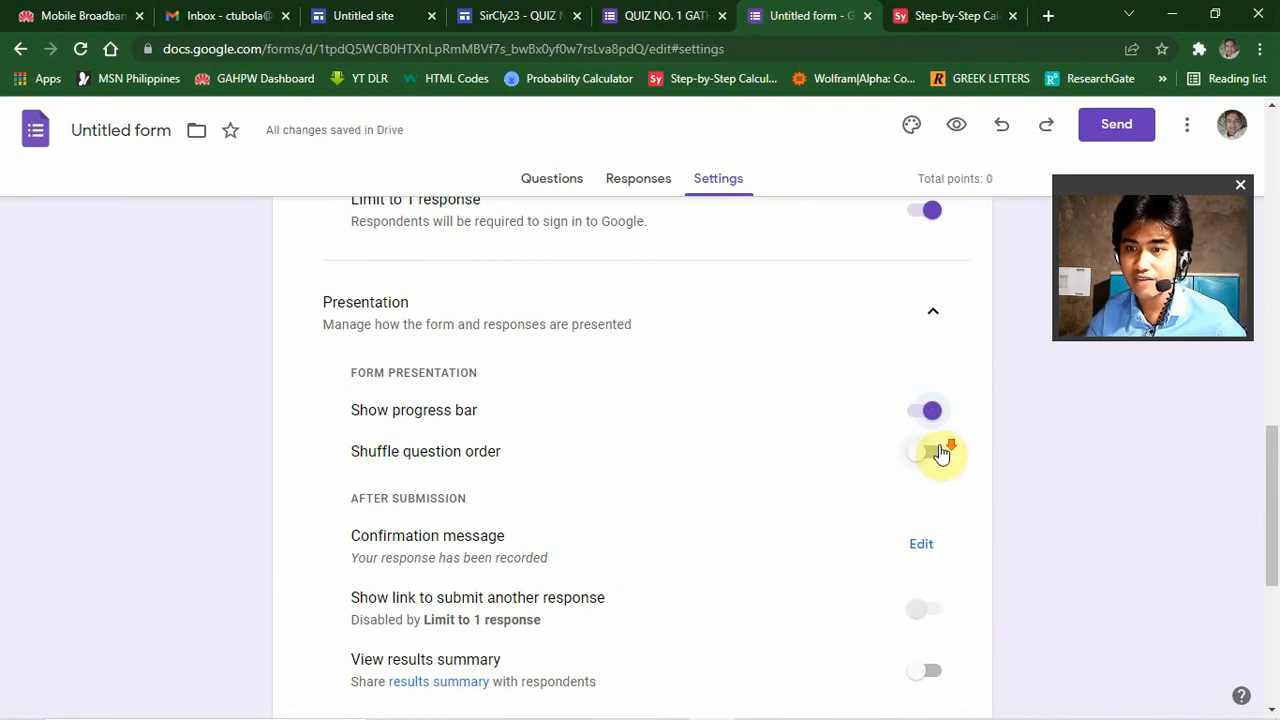
scroll(943, 449, down, 1)
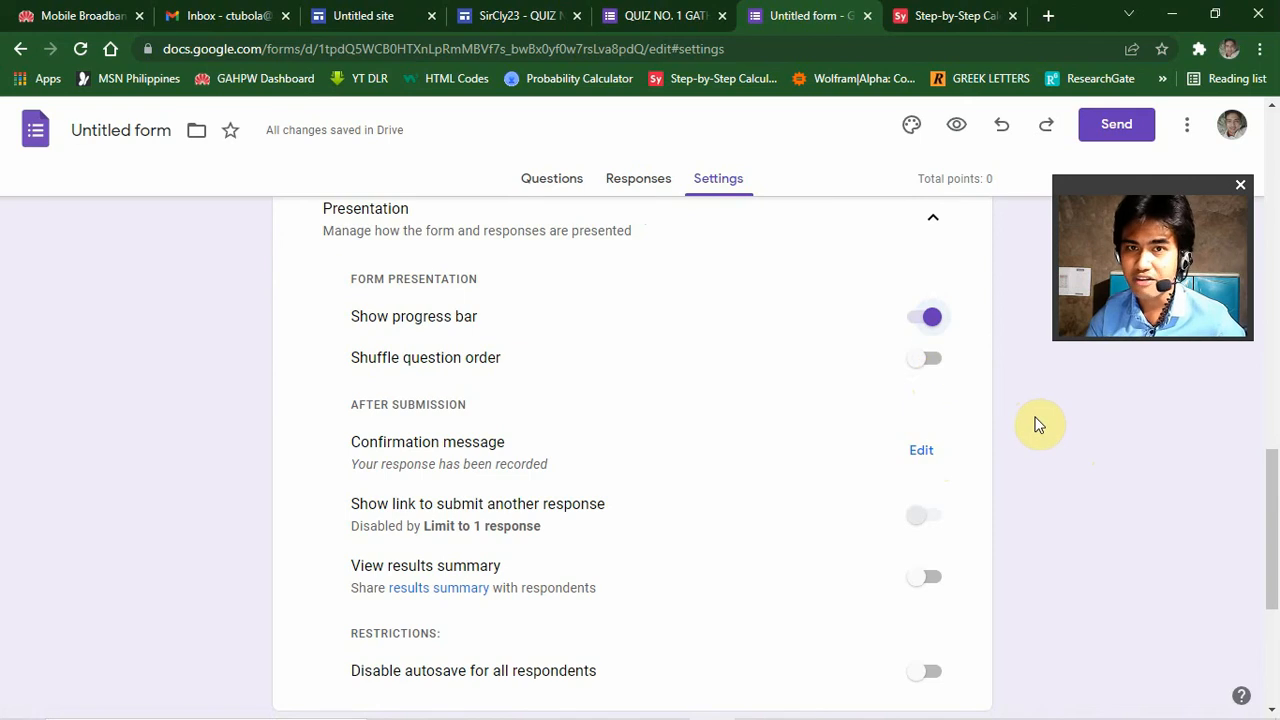
Look at the progress bar below the embedded answer sheet on the Quiz No. 1 page, and return to the new form's settings.
click(521, 8)
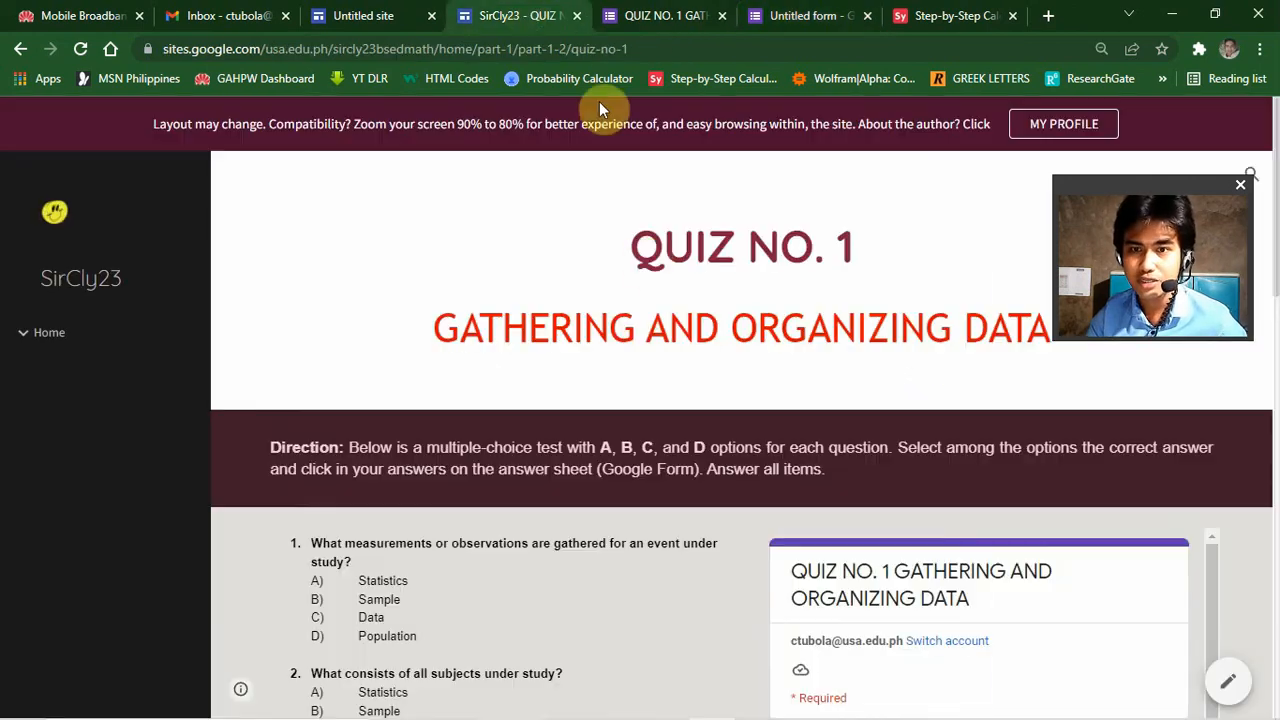
scroll(630, 280, down, 3)
scroll(435, 580, down, 10)
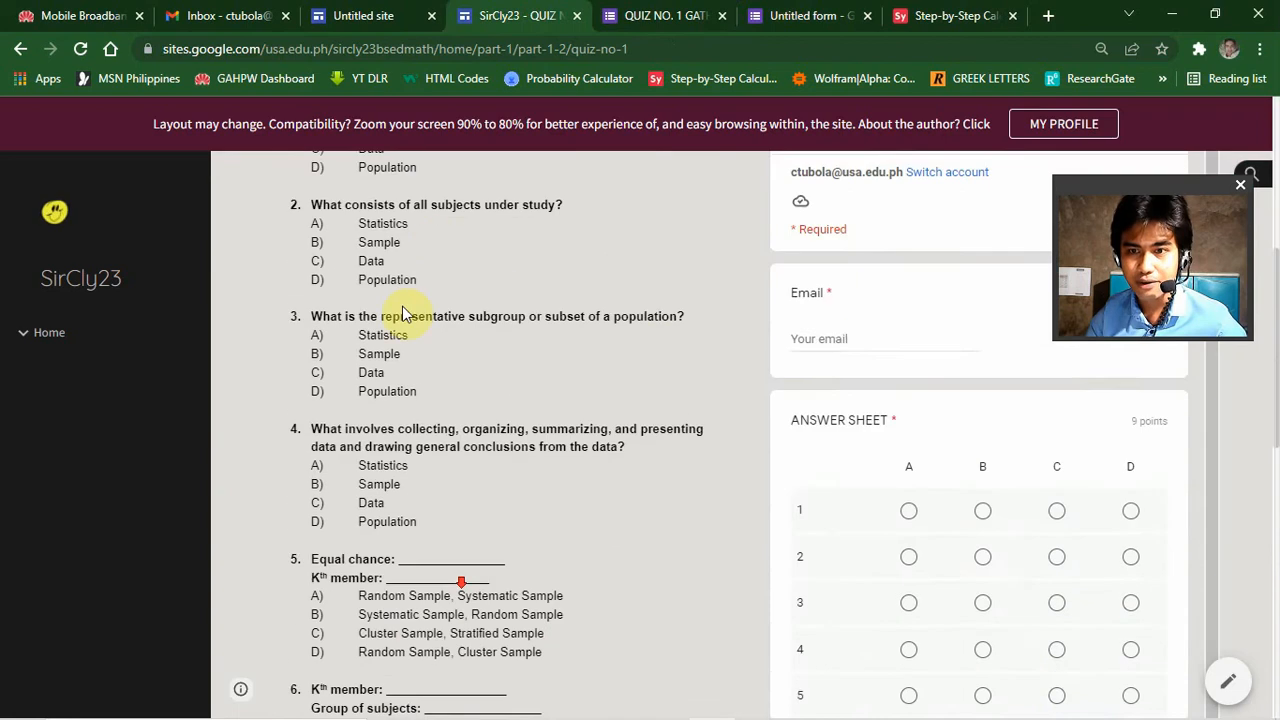
scroll(474, 442, up, 6)
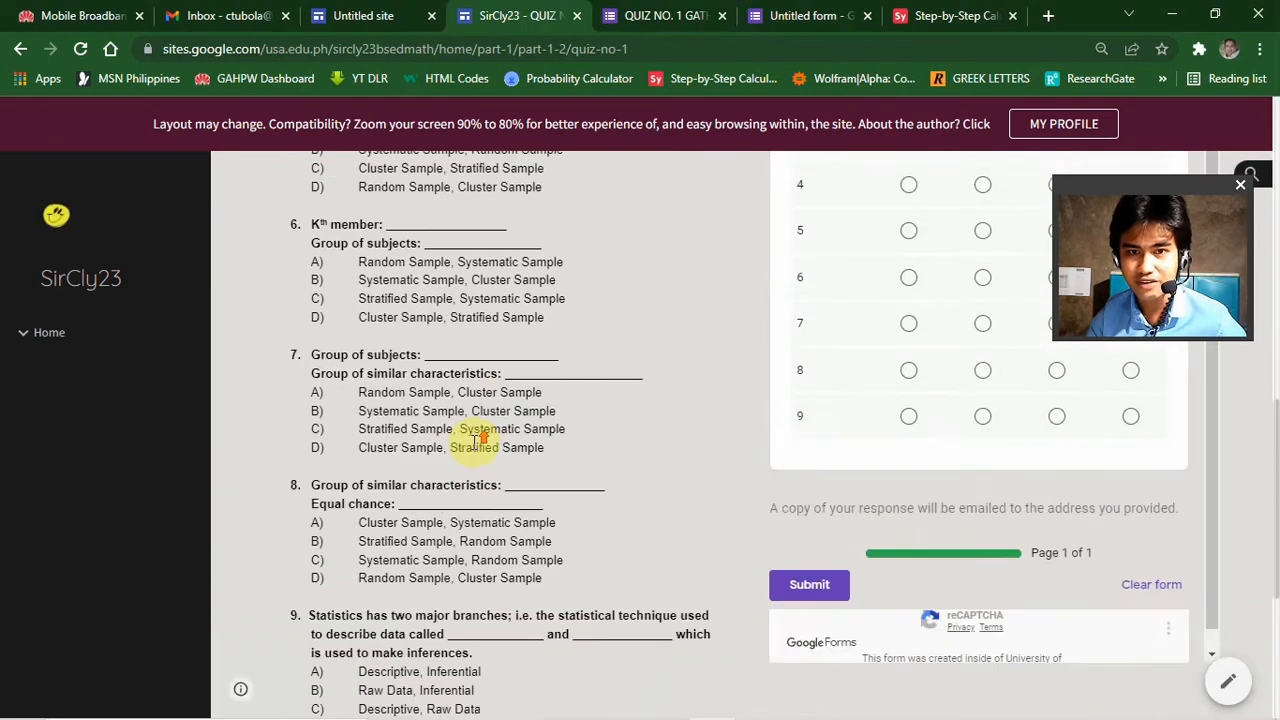
scroll(486, 429, down, 5)
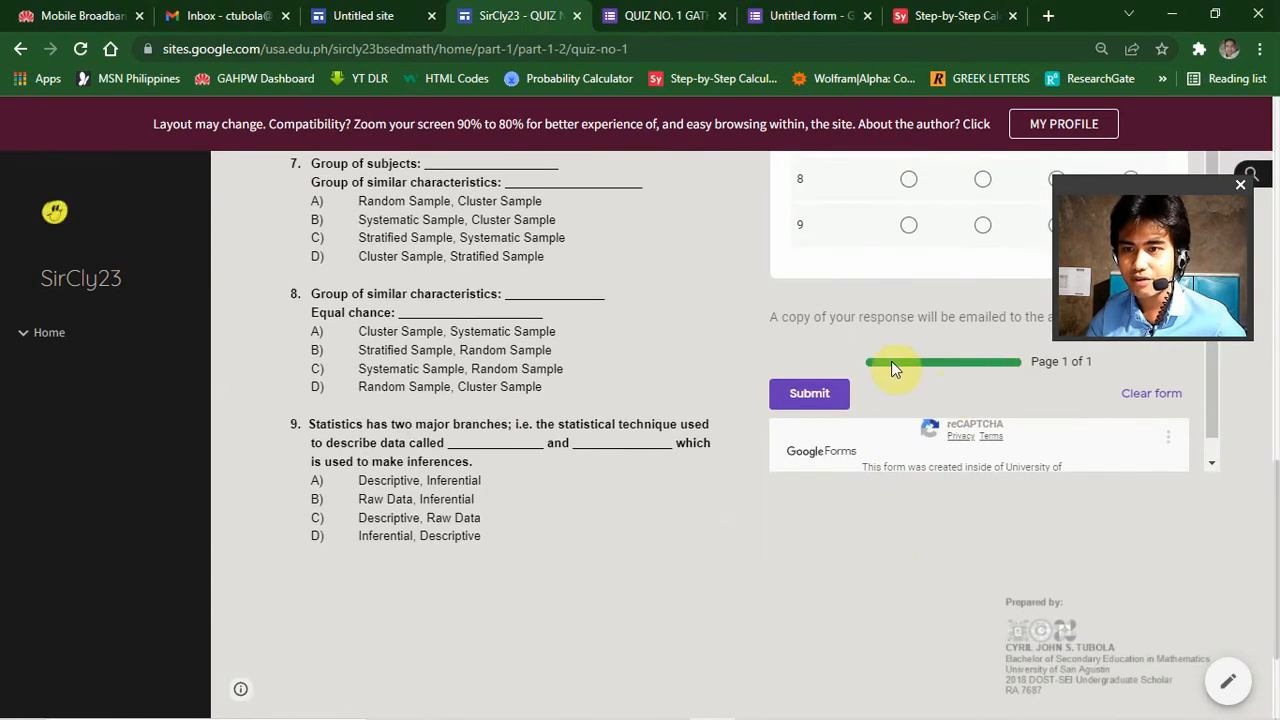
scroll(871, 523, up, 12)
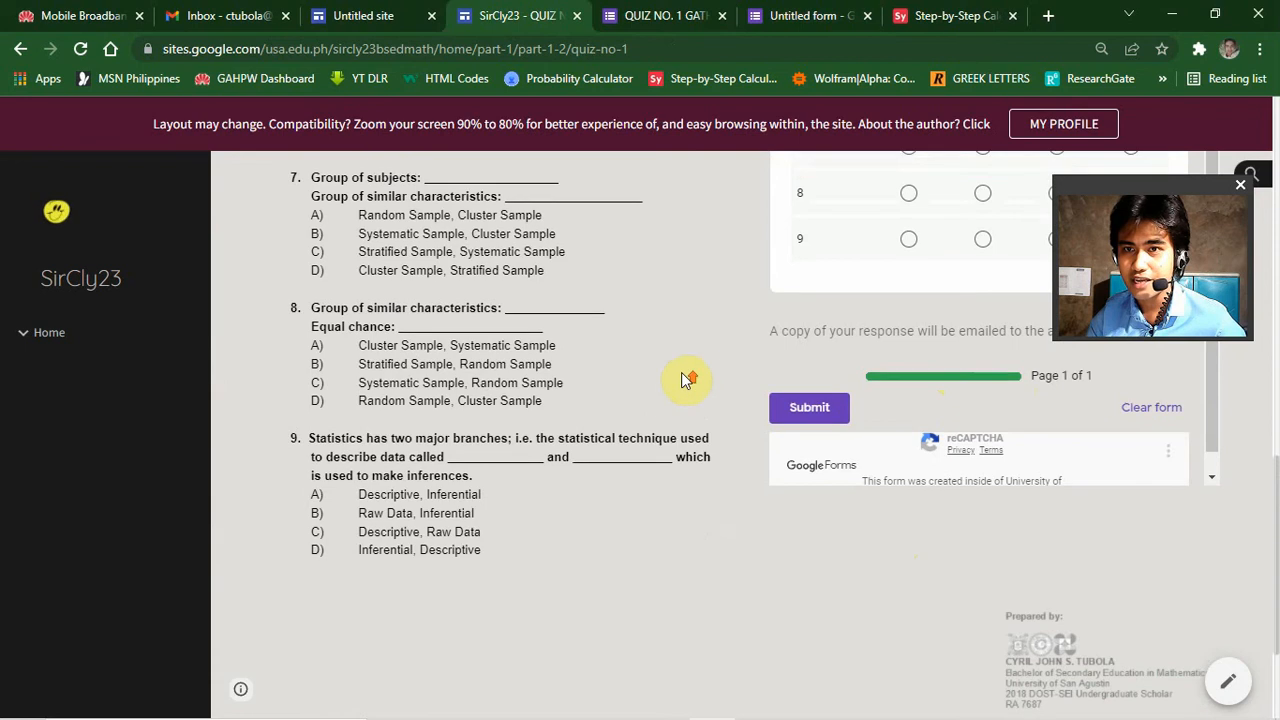
scroll(783, 449, up, 3)
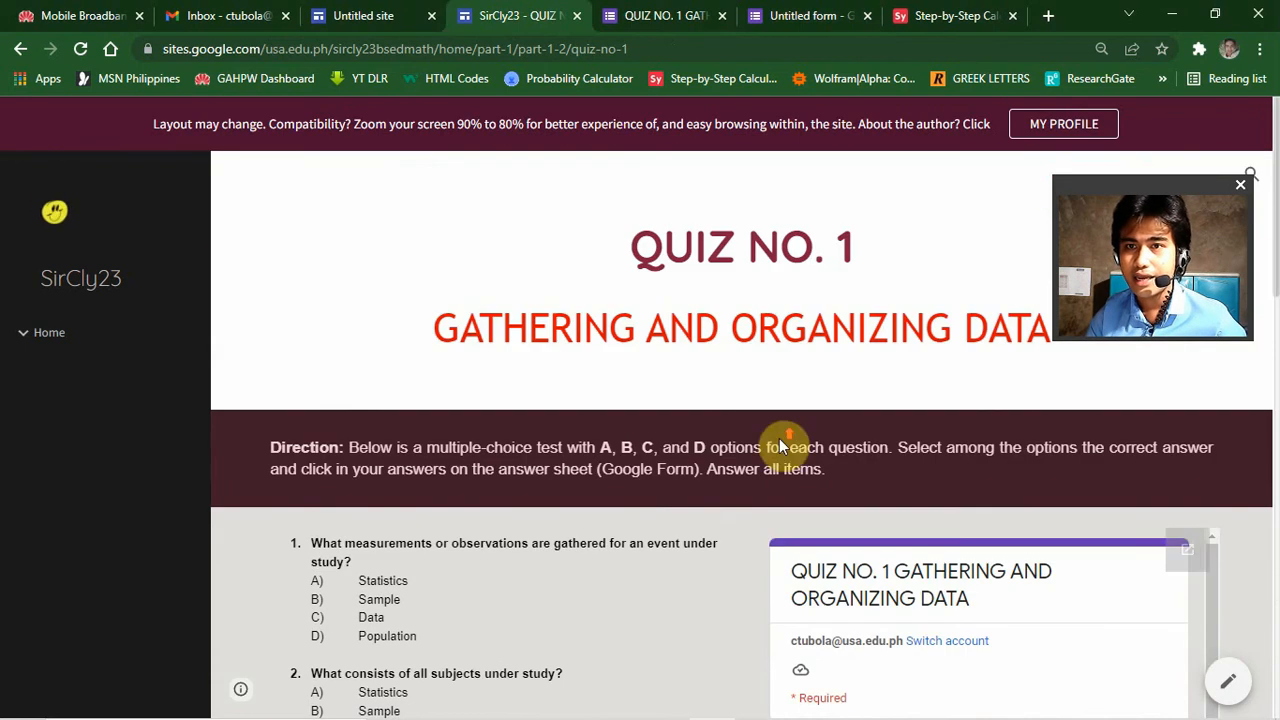
click(805, 15)
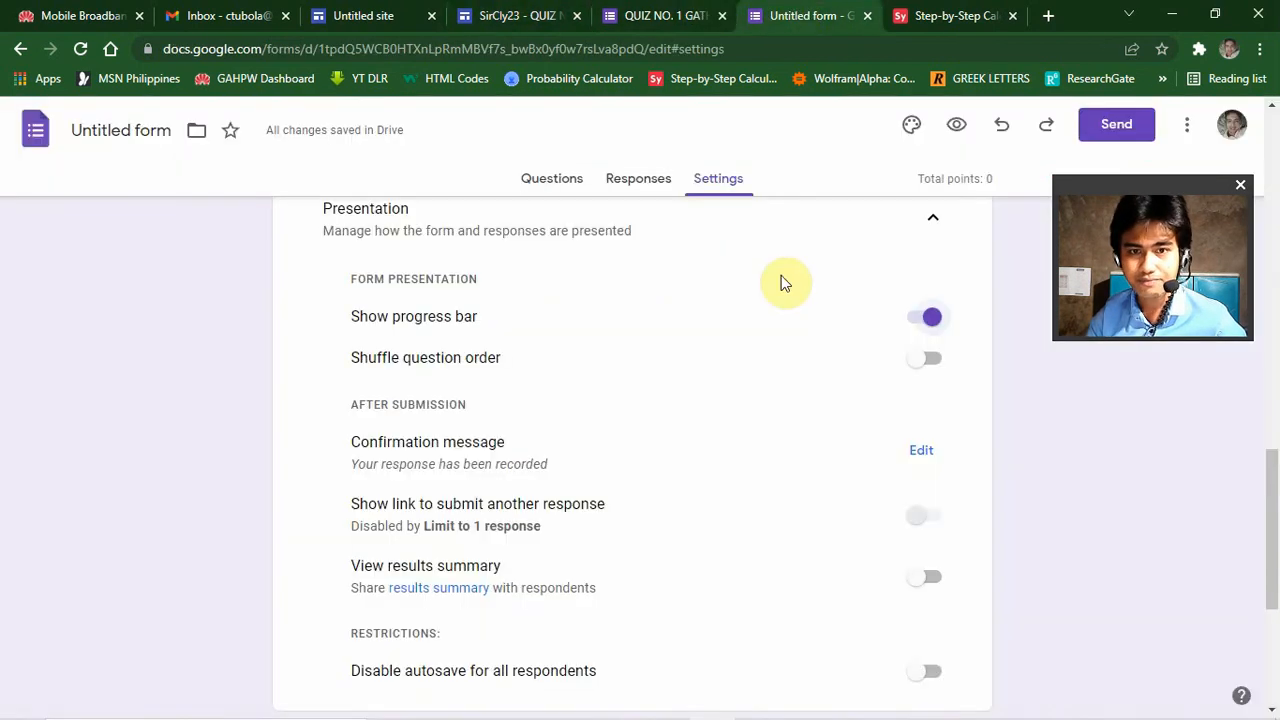
Set the form's confirmation message to "You are already done with your Quiz No. 2 :)" and save it.
scroll(790, 300, down, 2)
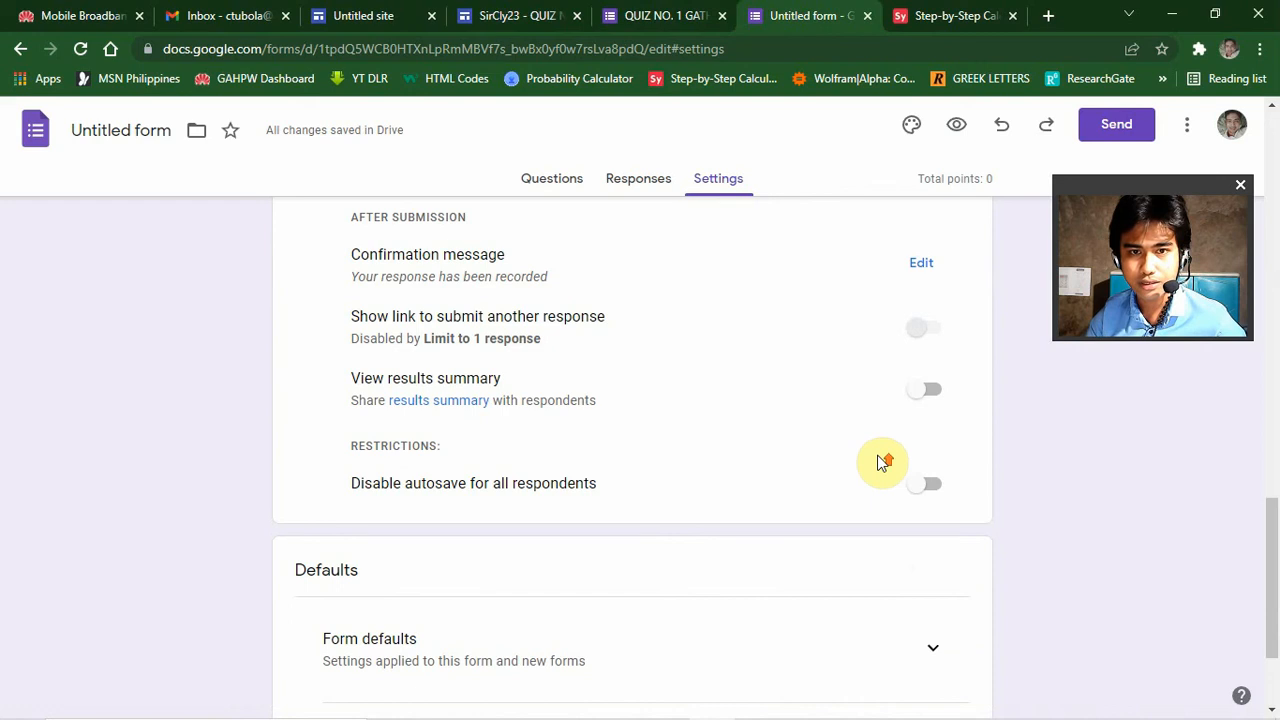
scroll(880, 462, up, 1)
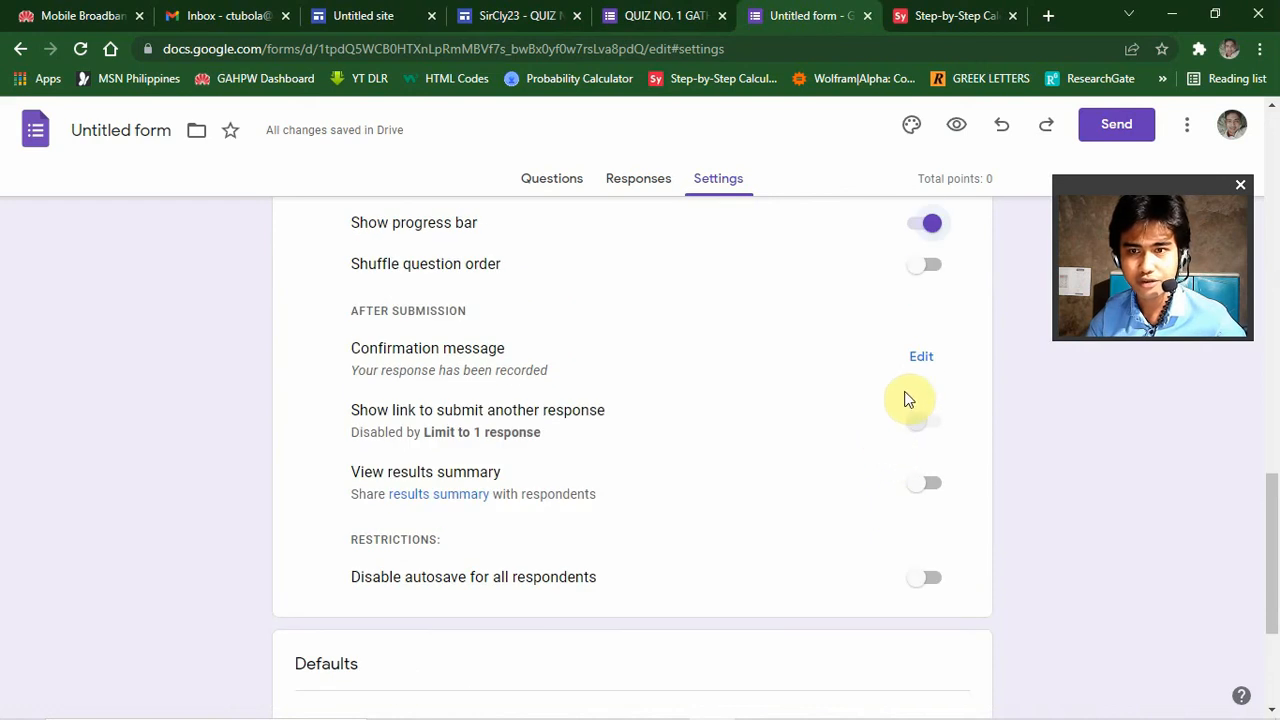
click(918, 359)
click(723, 361)
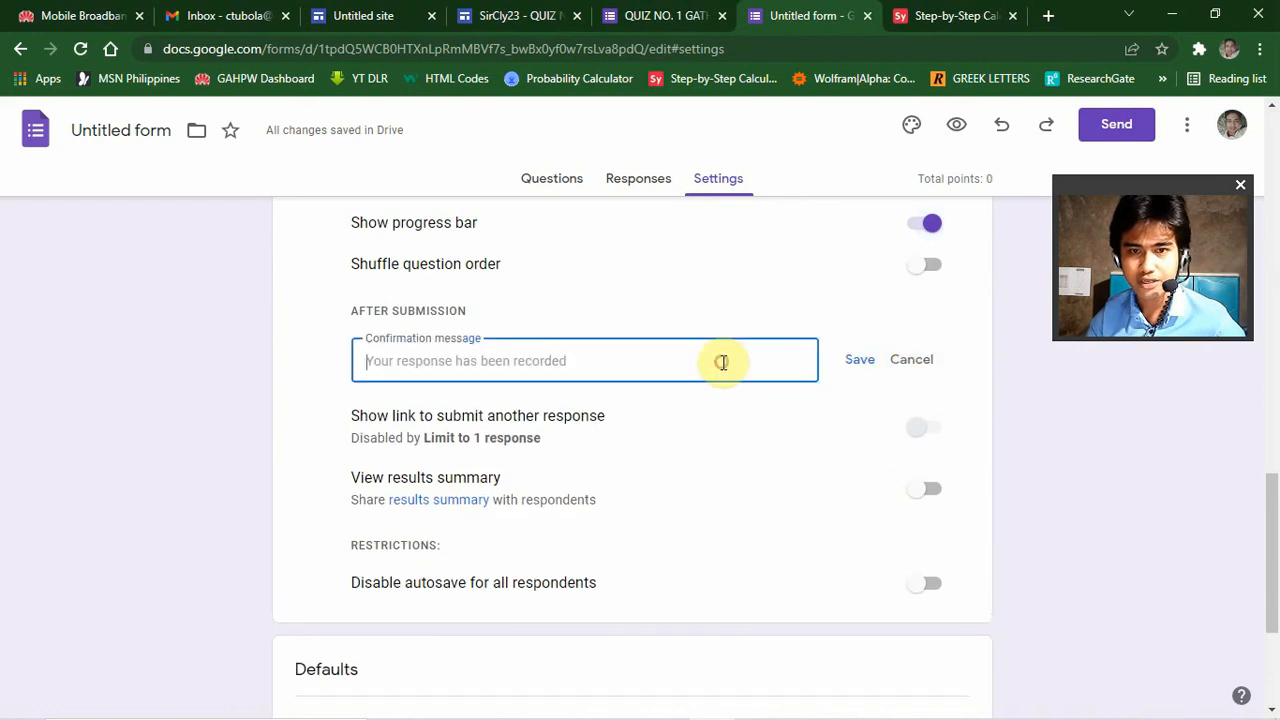
text(You already done)
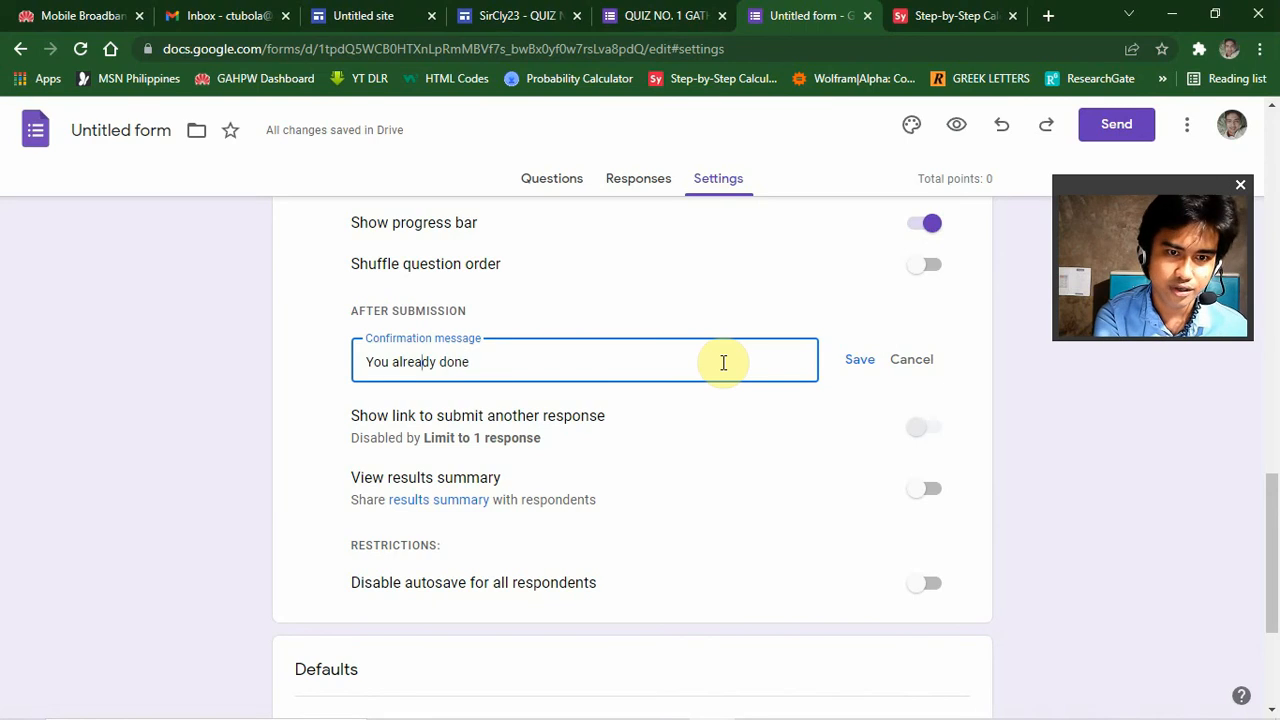
text(are)
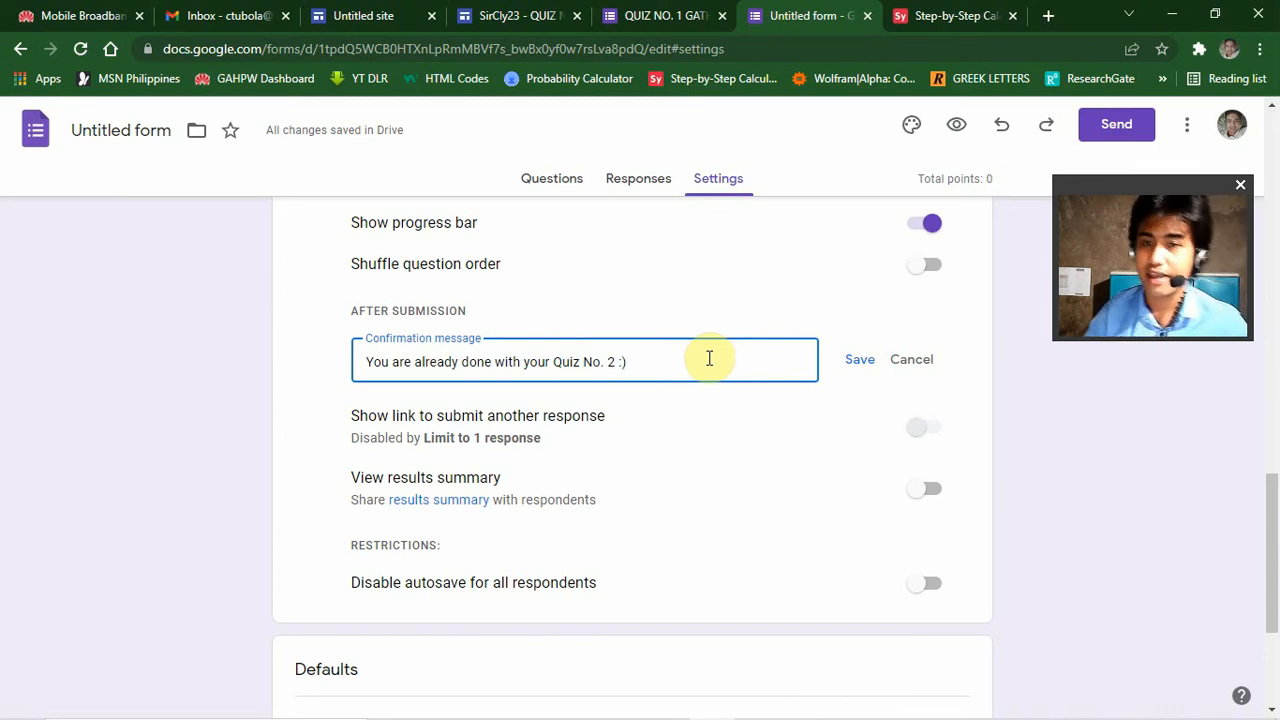
click(861, 360)
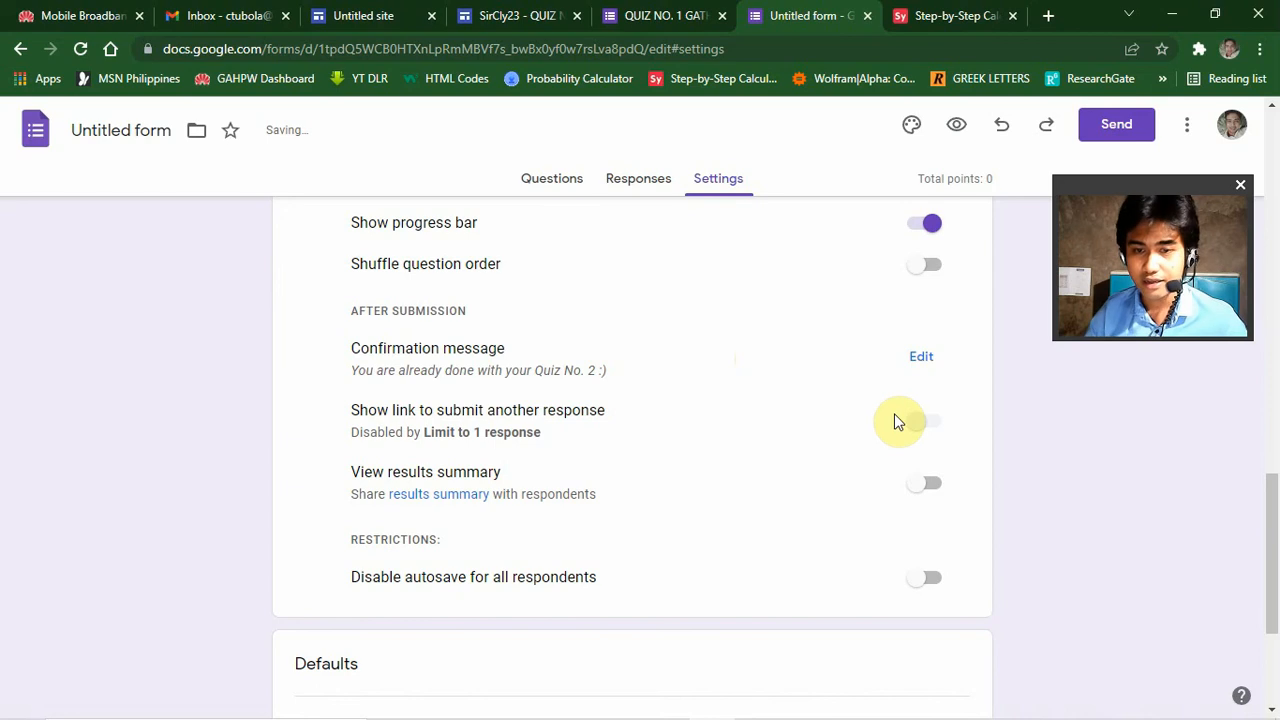
Review the form defaults and question defaults, and look back over the quiz settings.
scroll(893, 440, down, 3)
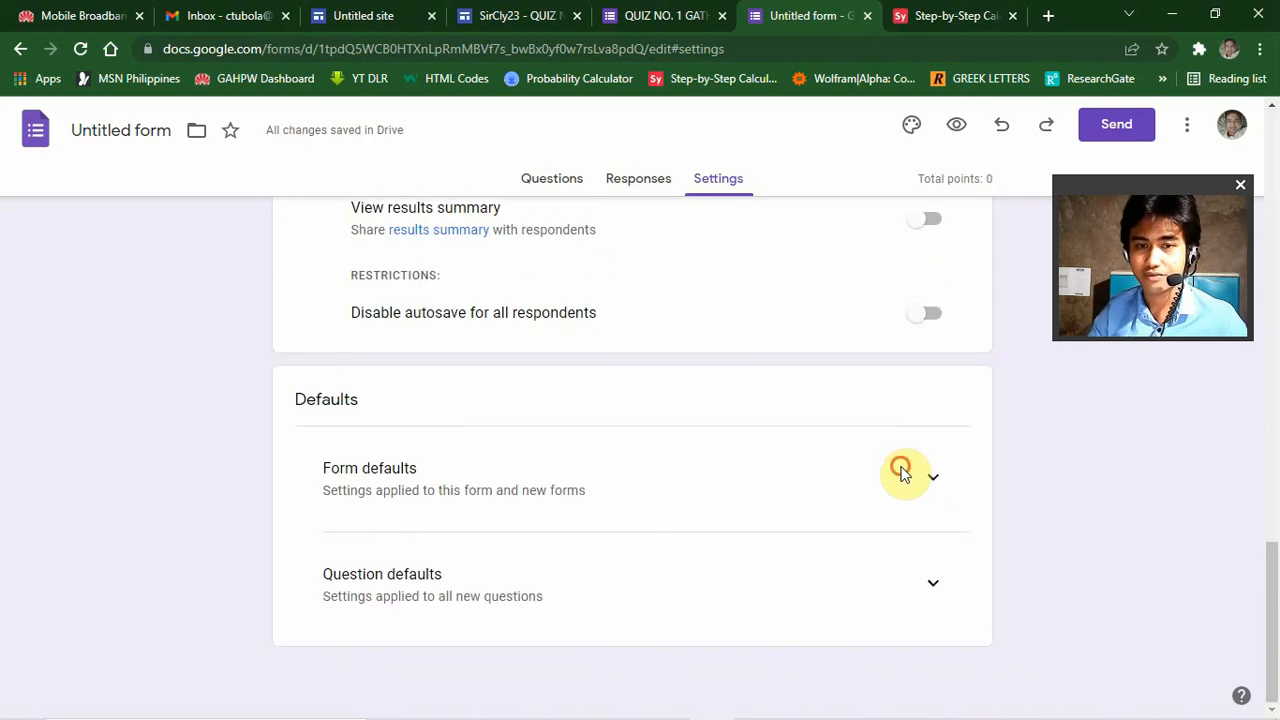
click(933, 580)
click(946, 479)
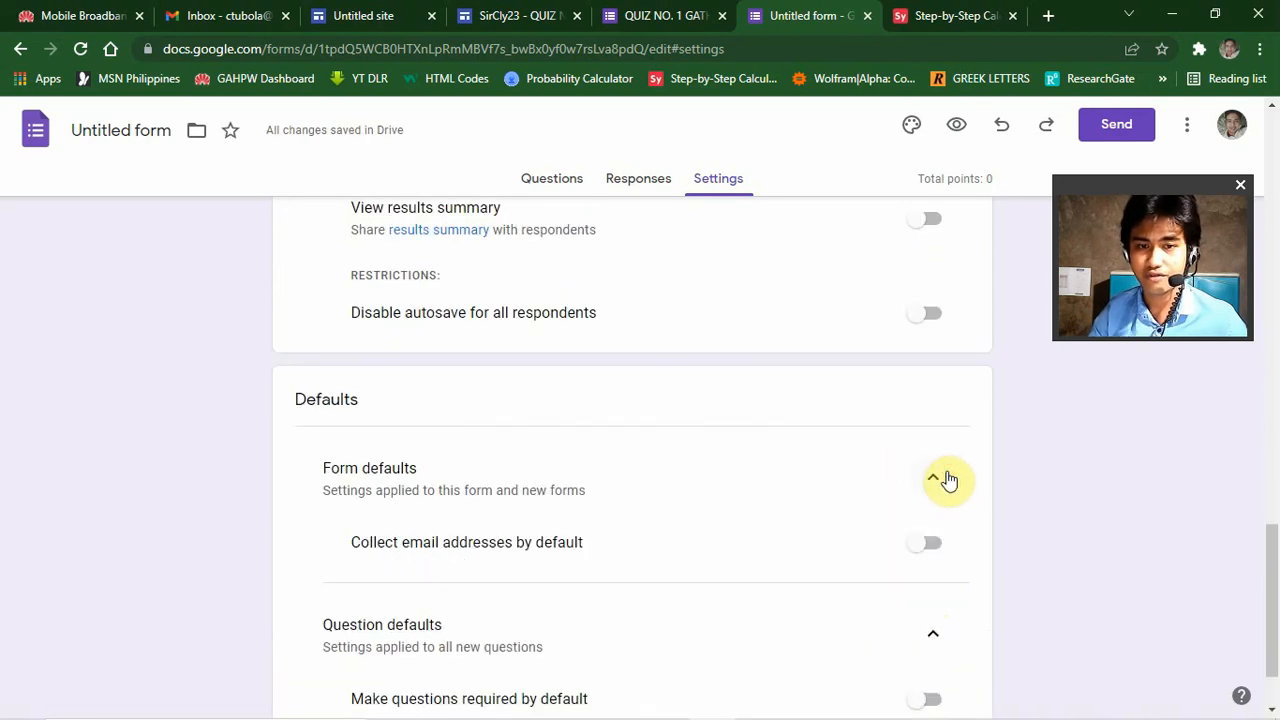
scroll(975, 566, down, 2)
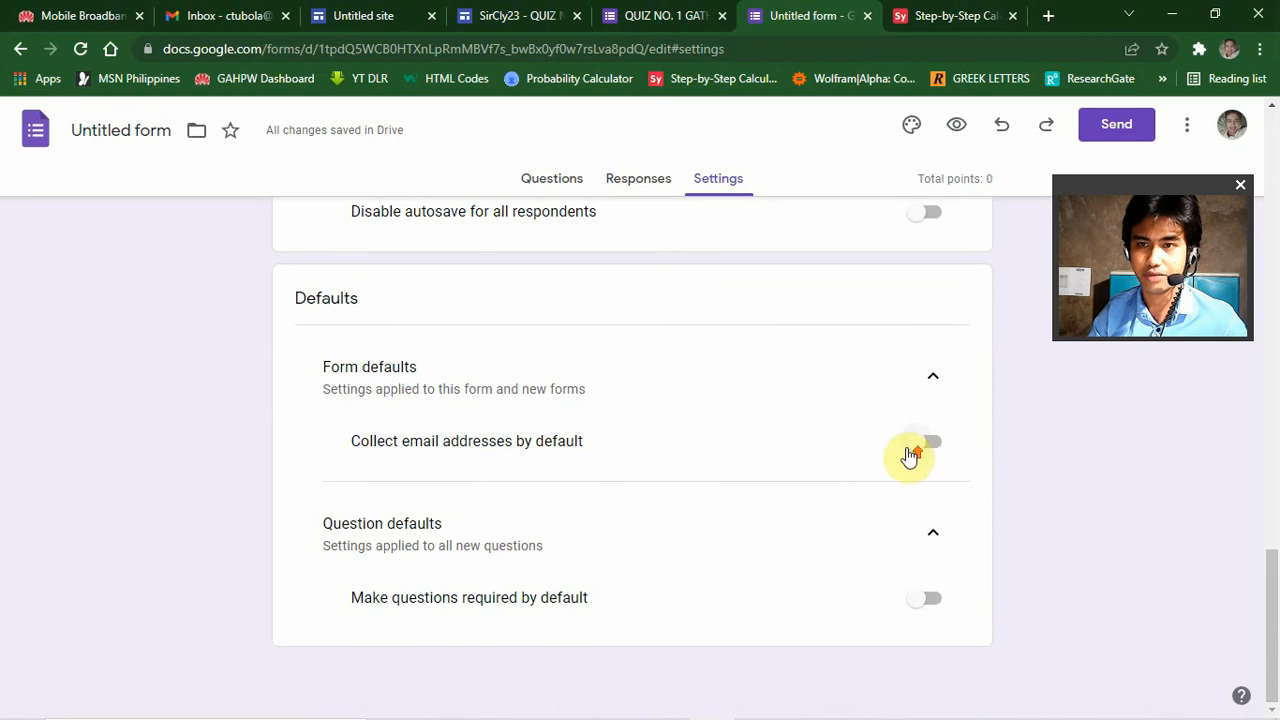
scroll(909, 449, up, 5)
scroll(946, 420, up, 4)
scroll(950, 480, up, 5)
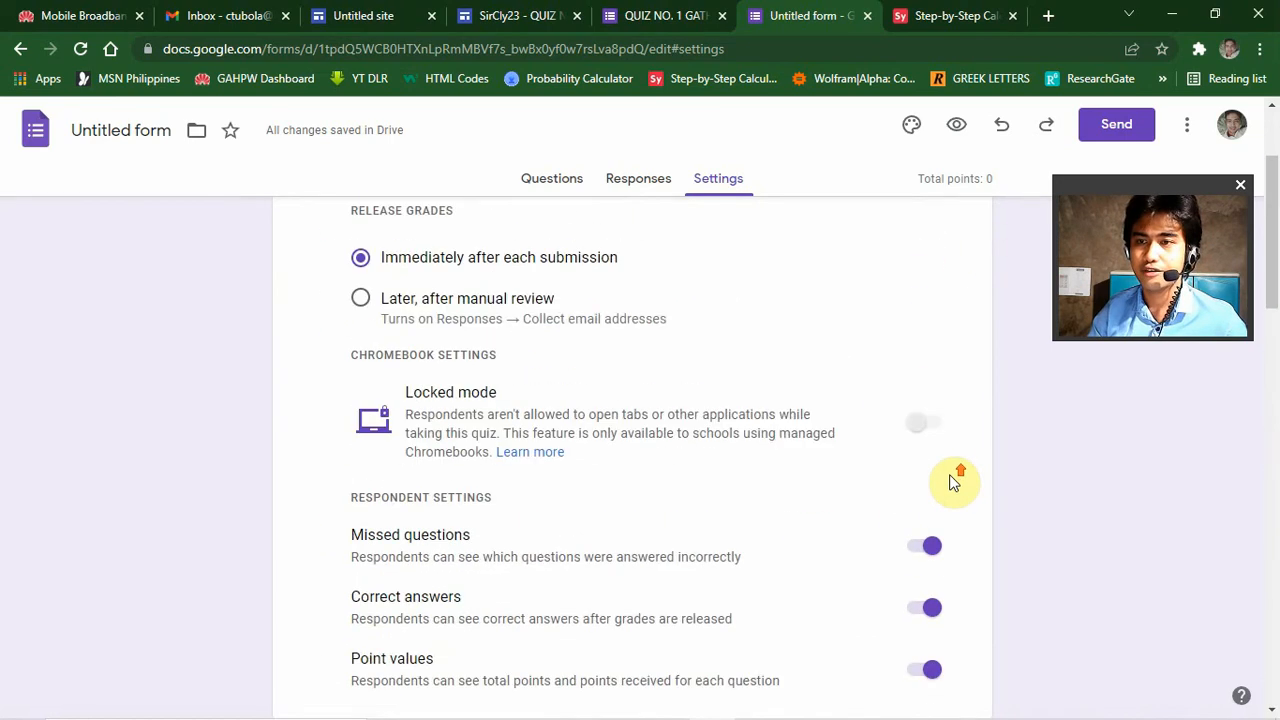
Check the form's responses and go back to the answer sheet grid among the questions.
click(628, 190)
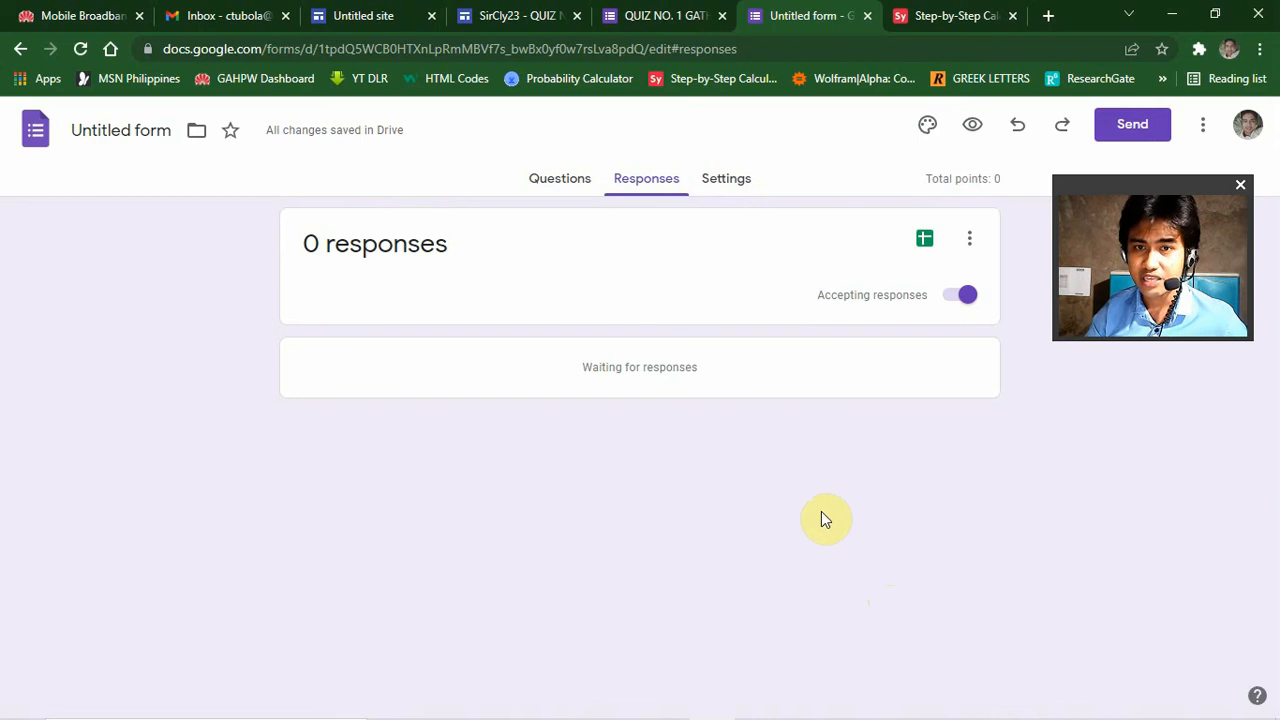
click(545, 178)
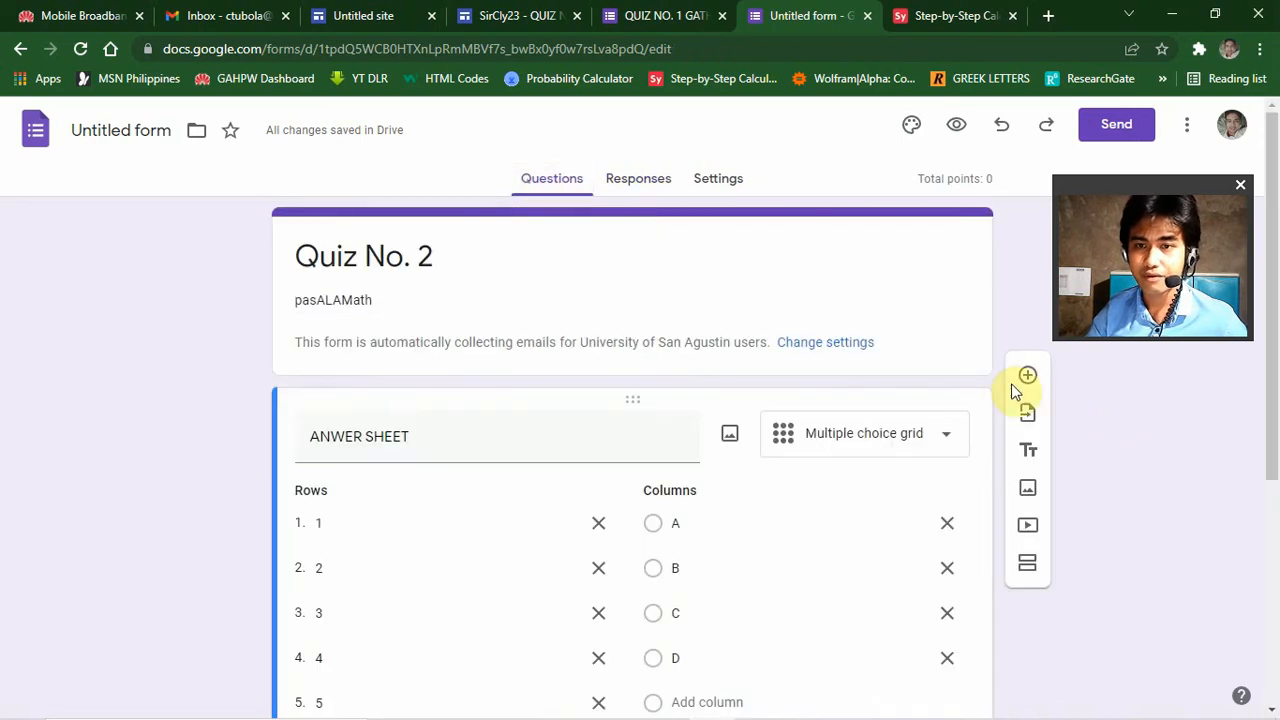
scroll(1133, 438, down, 2)
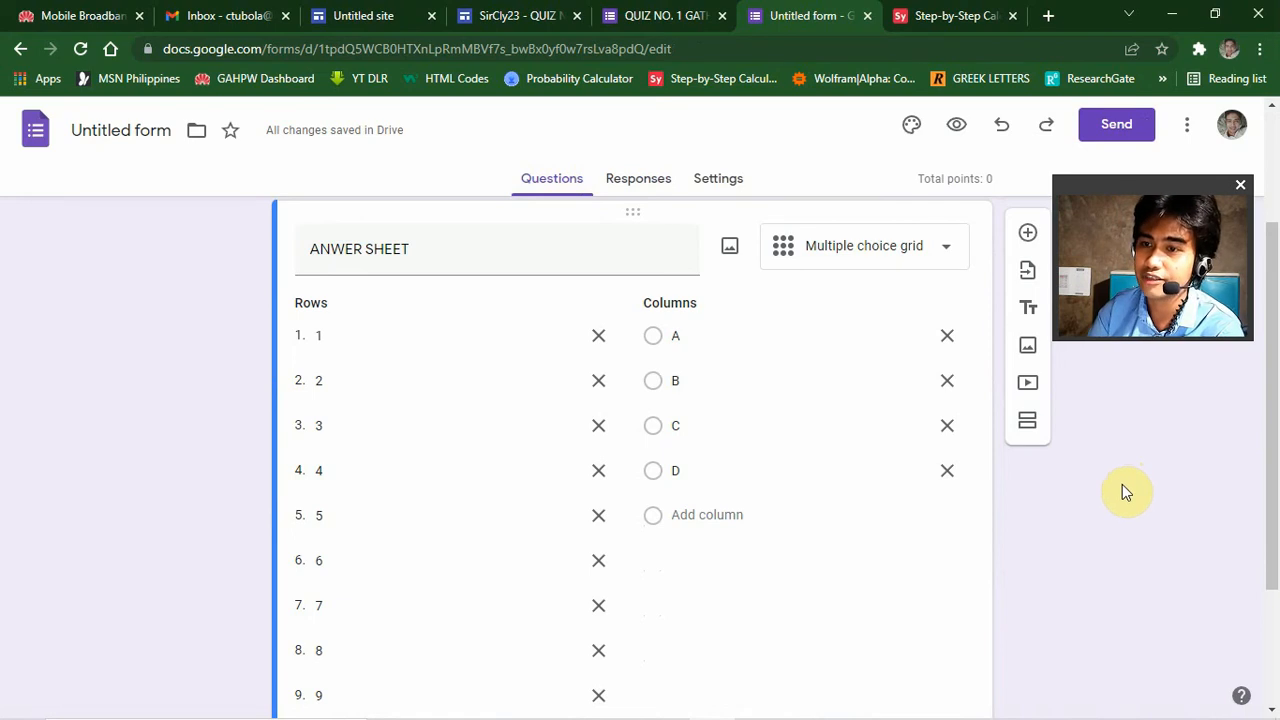
Open the answer sheet grid's answer key and mark A for row 1, C for row 2 and D for row 3.
scroll(1122, 484, down, 2)
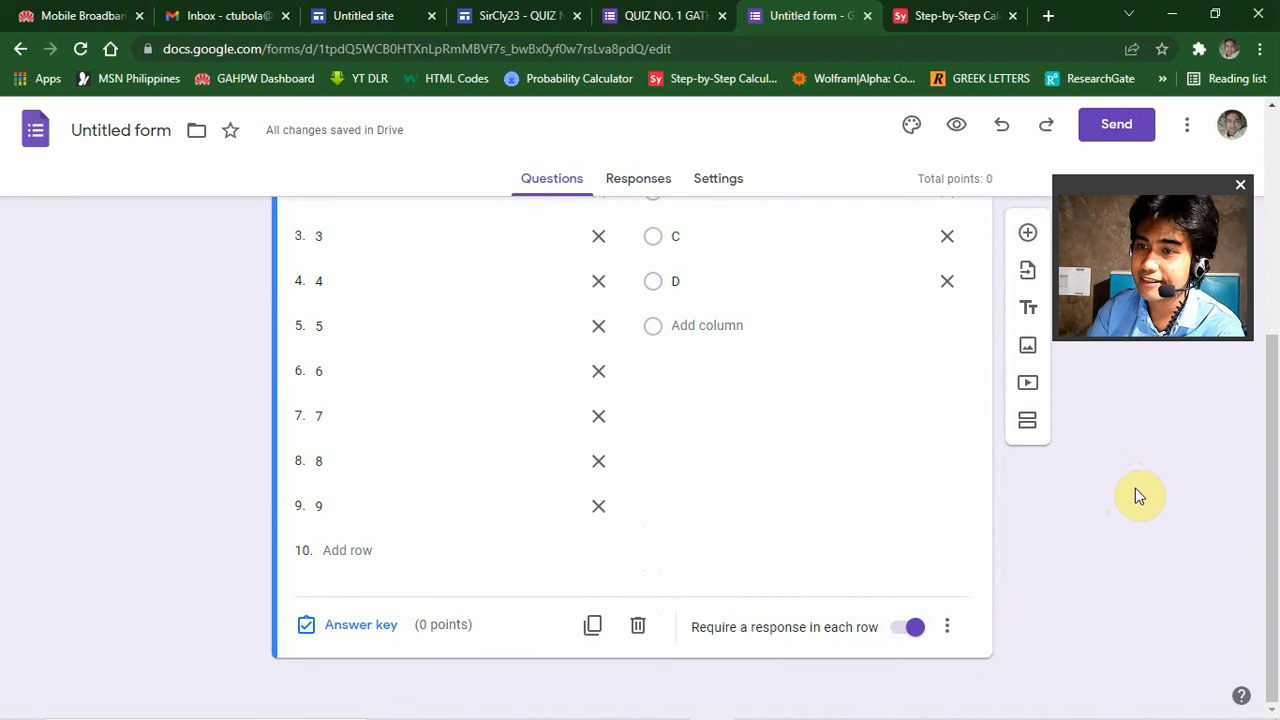
click(356, 627)
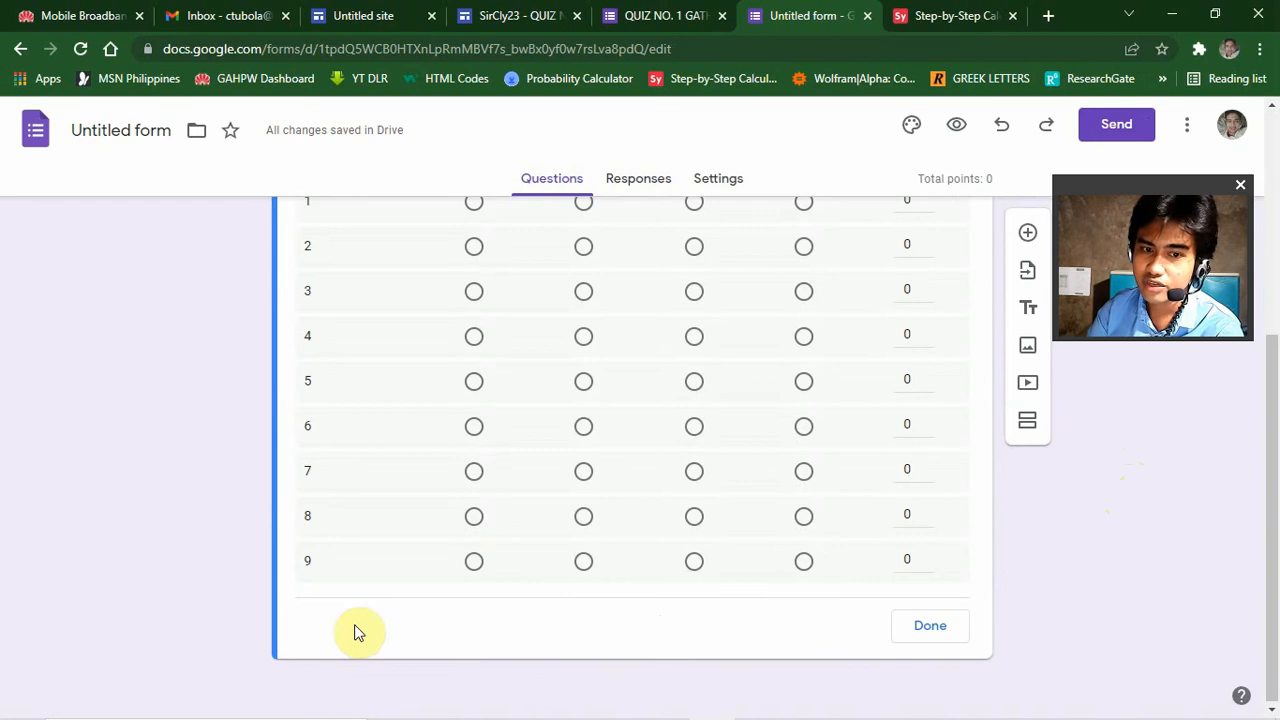
scroll(714, 537, up, 2)
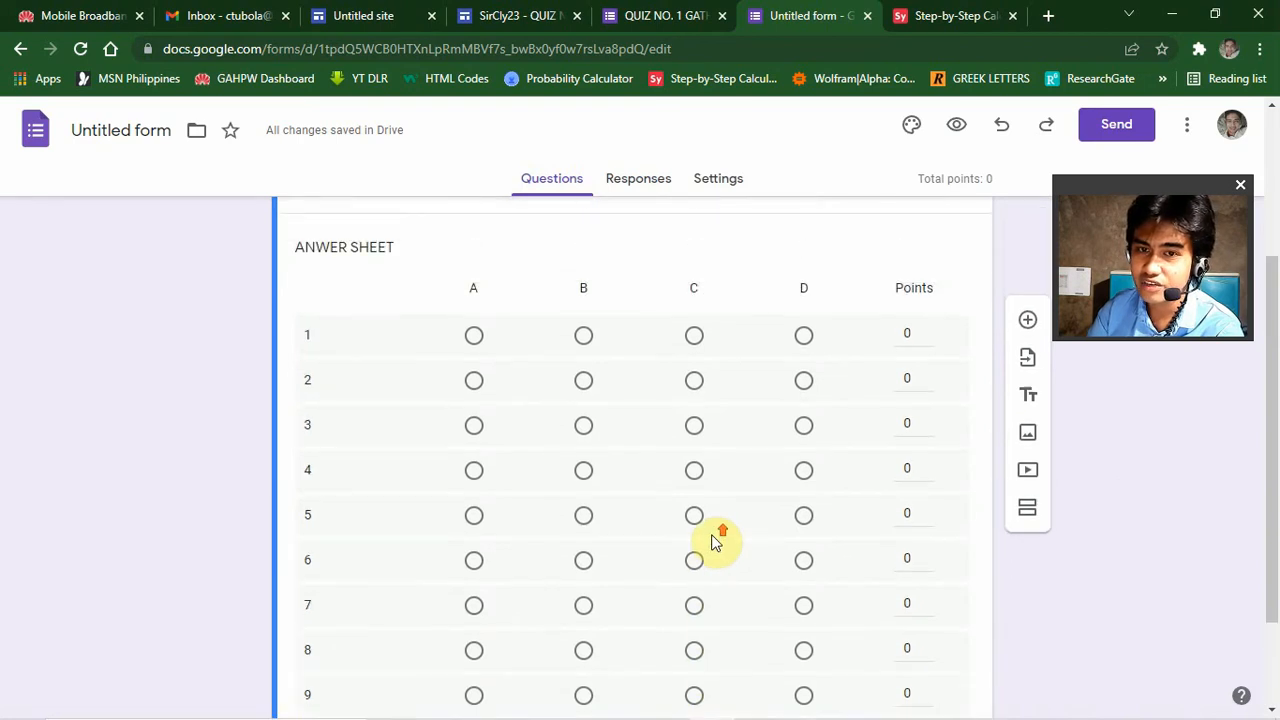
scroll(529, 409, up, 1)
scroll(541, 395, down, 1)
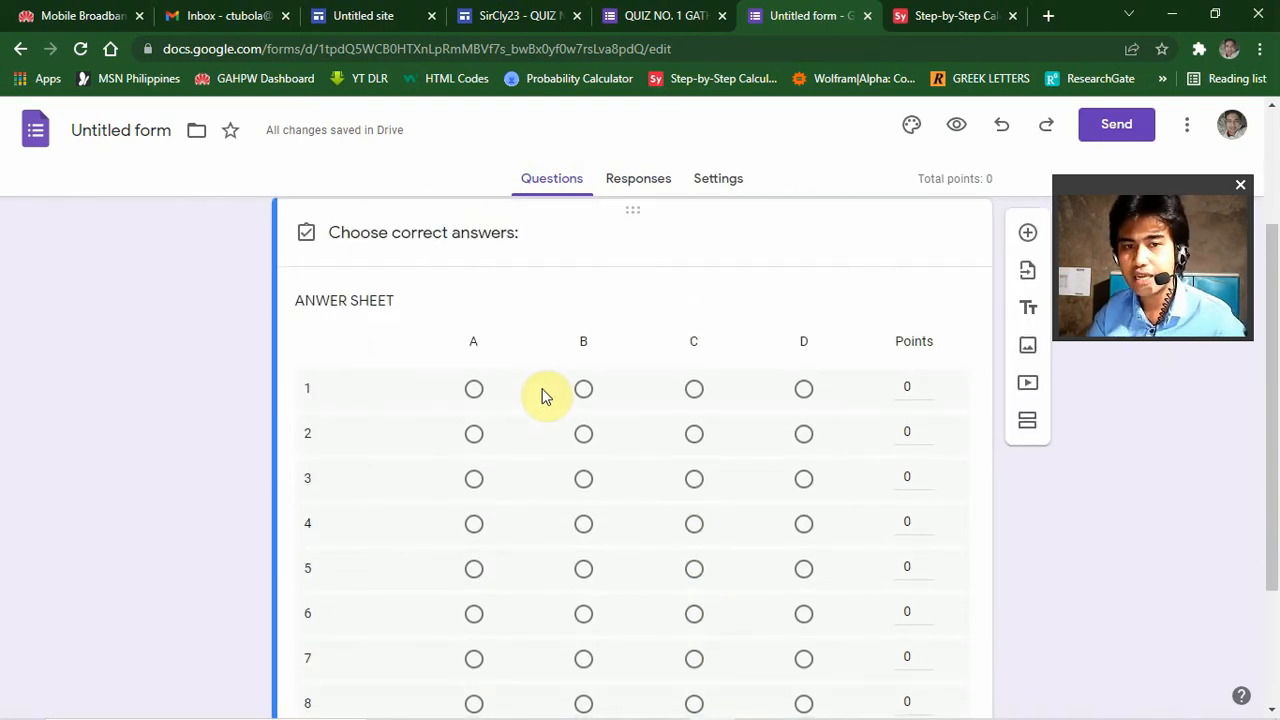
click(476, 396)
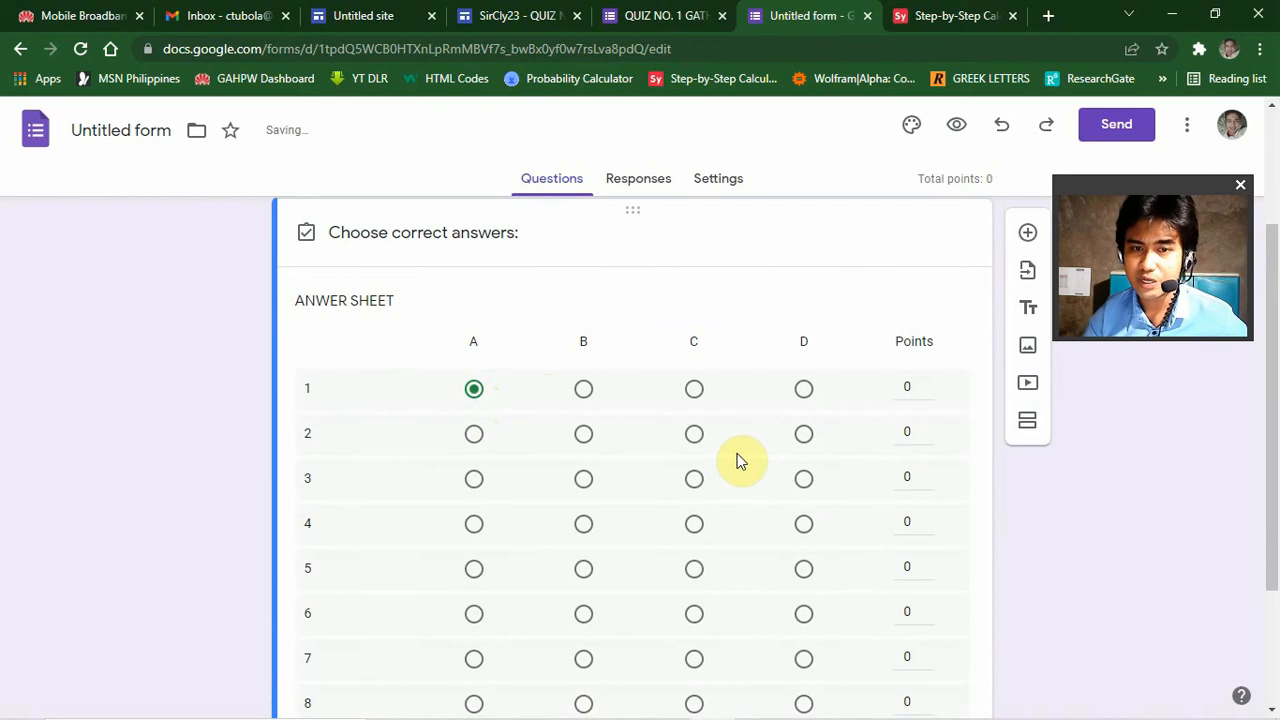
scroll(765, 460, down, 1)
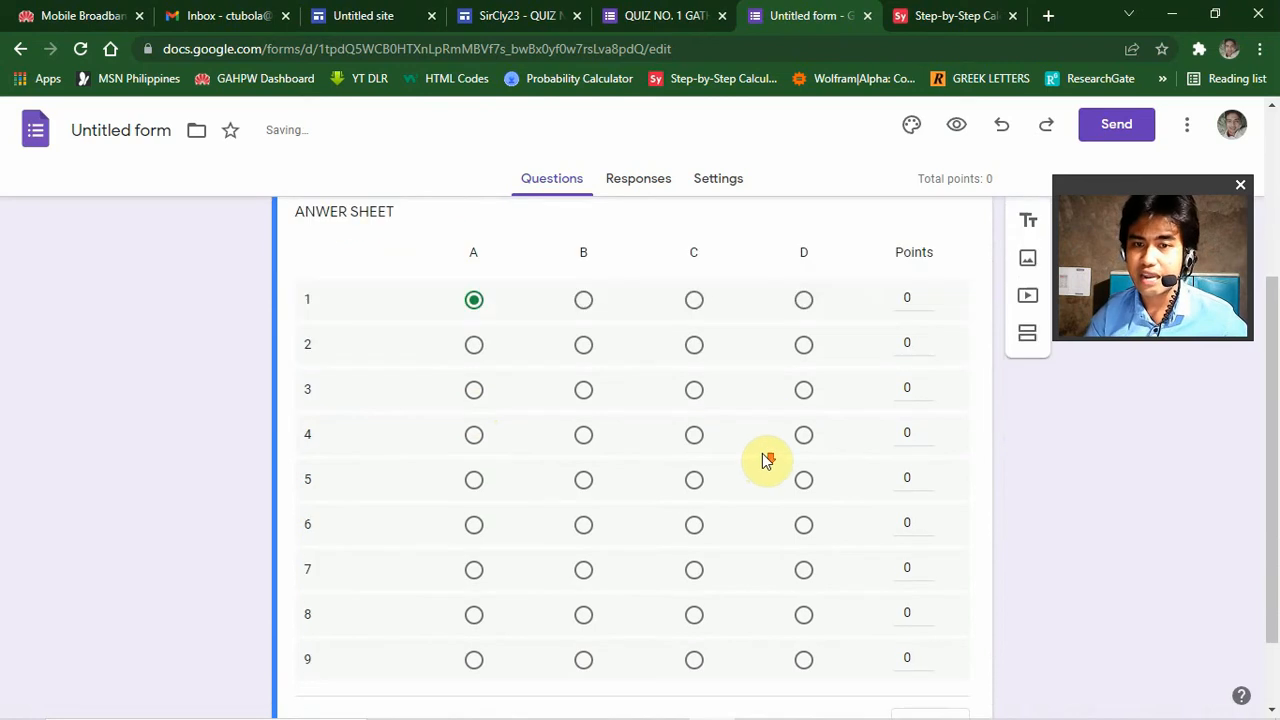
click(692, 342)
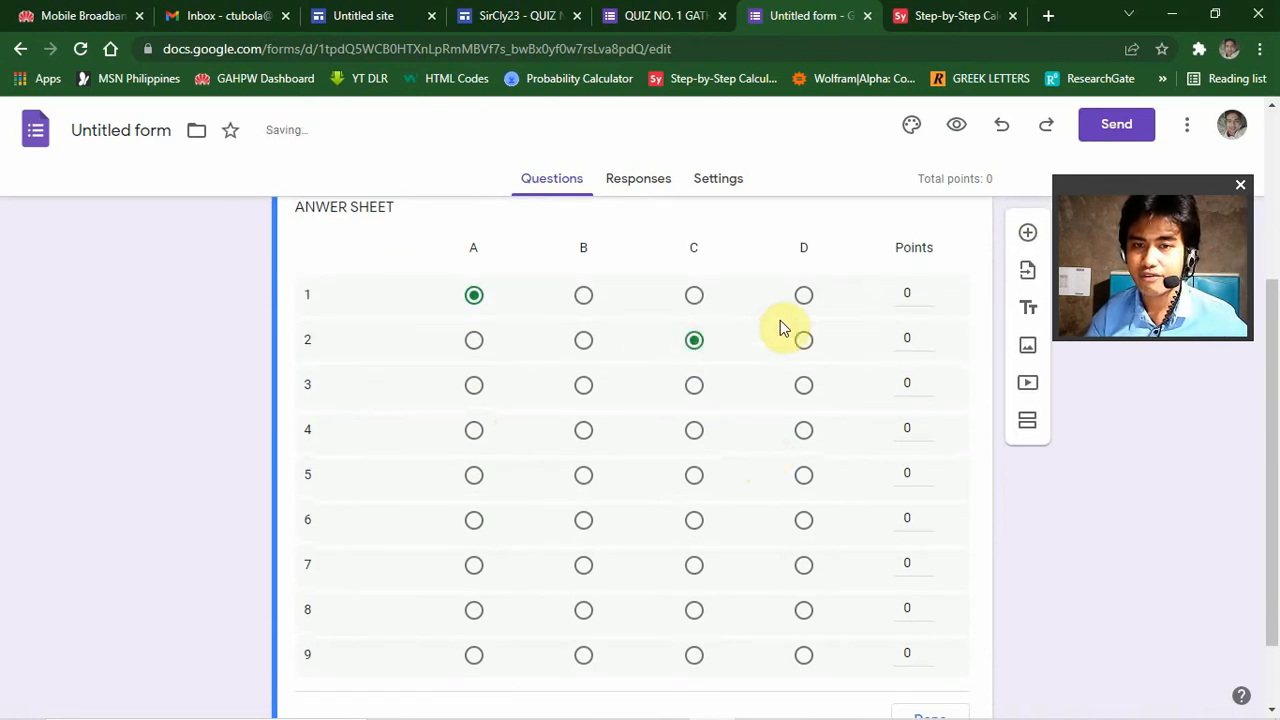
click(806, 390)
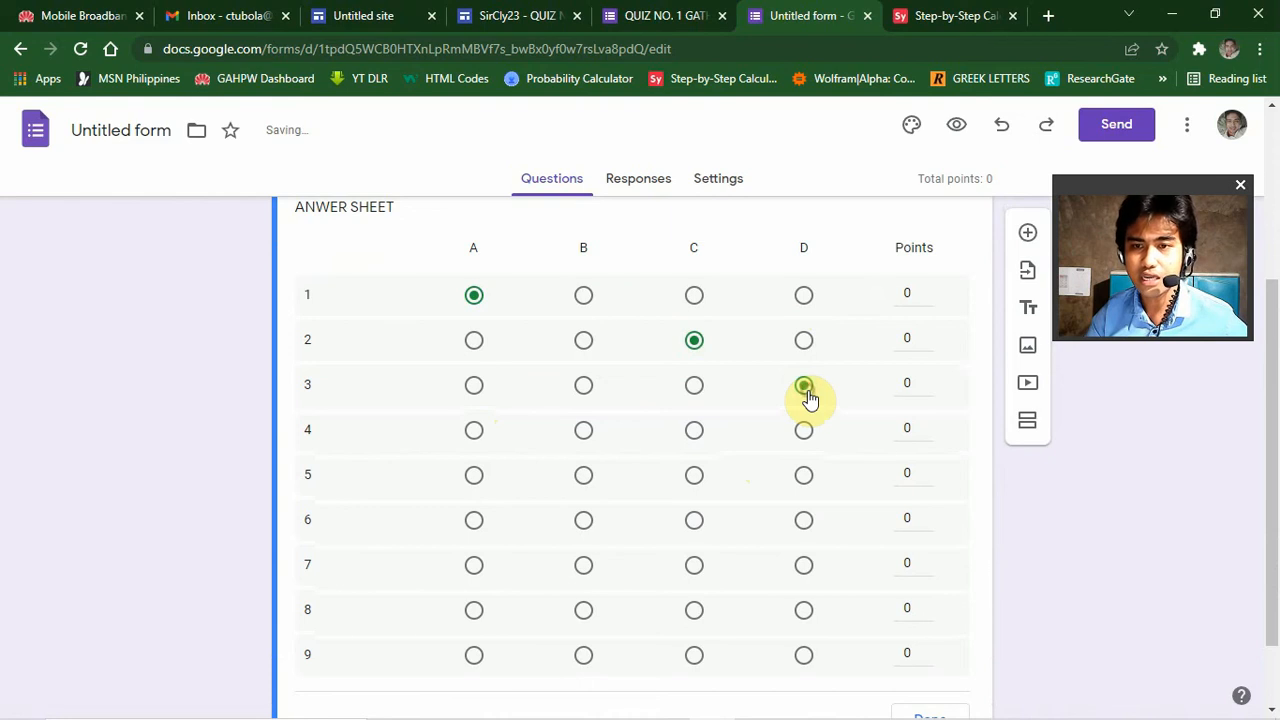
click(694, 398)
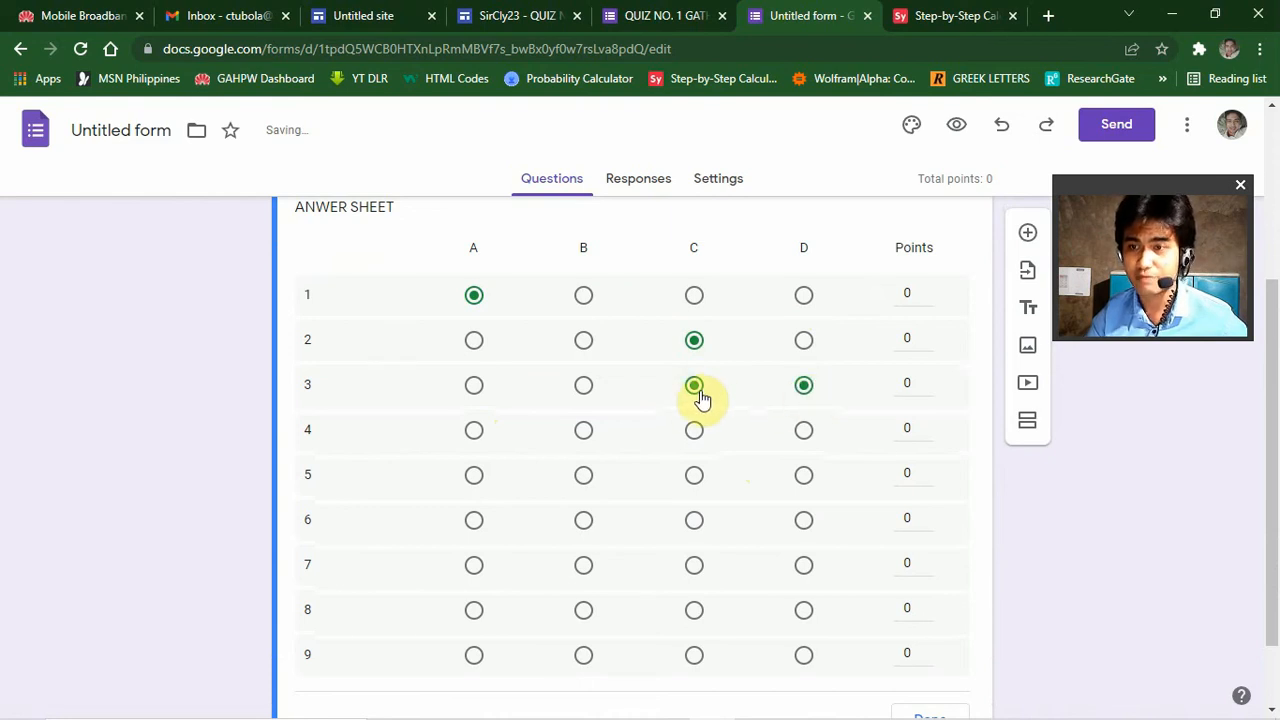
click(698, 395)
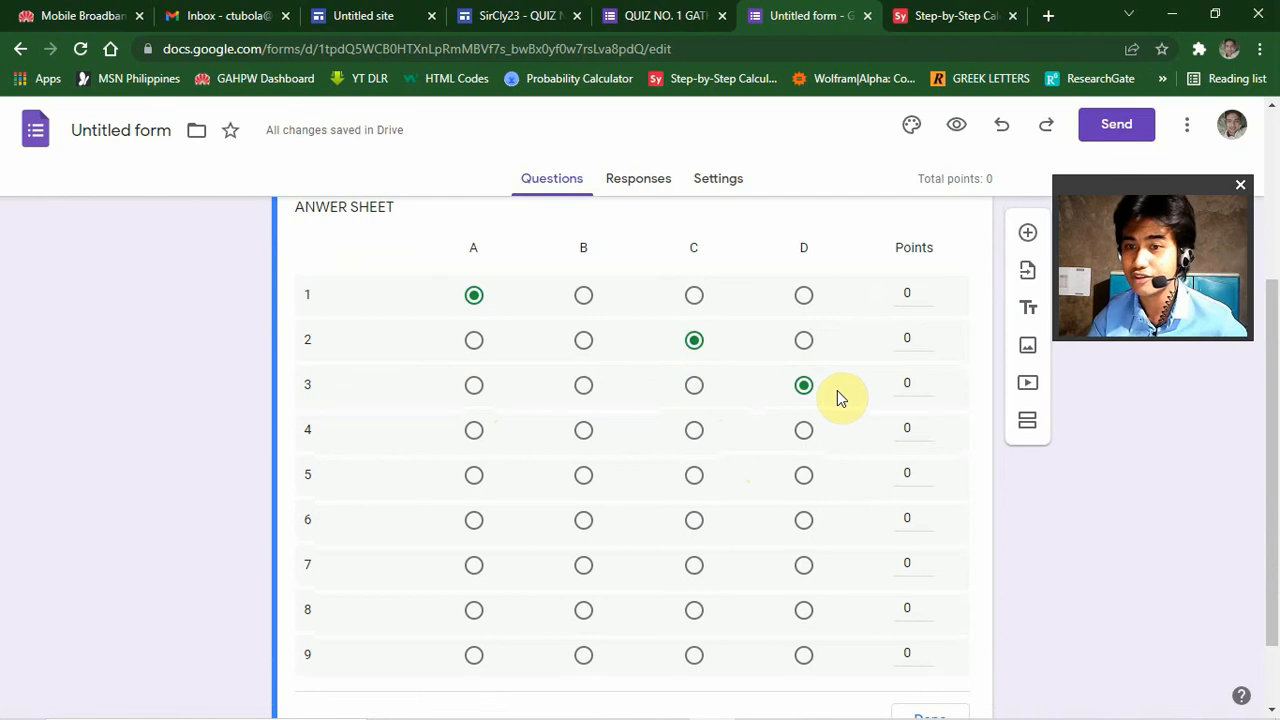
Mark D for rows 4 and 5, B for row 6, and C for rows 7 to 9 as the correct answers.
scroll(834, 423, down, 2)
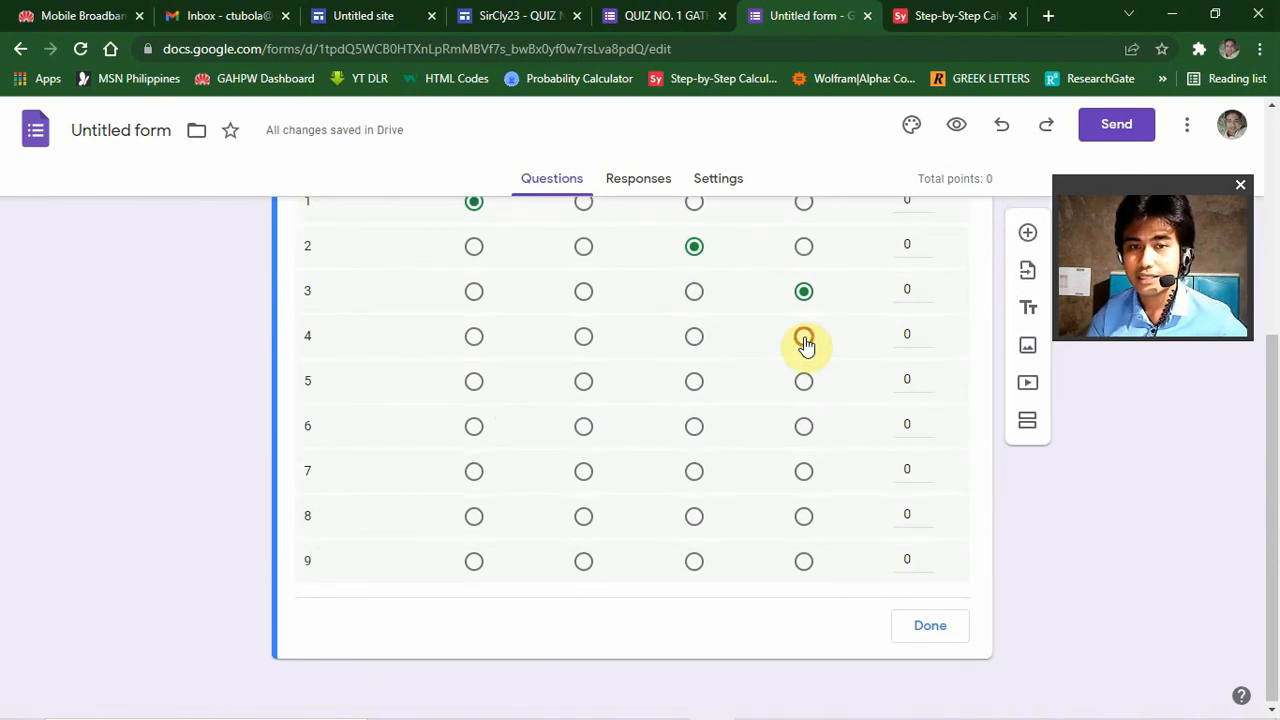
click(803, 336)
click(802, 386)
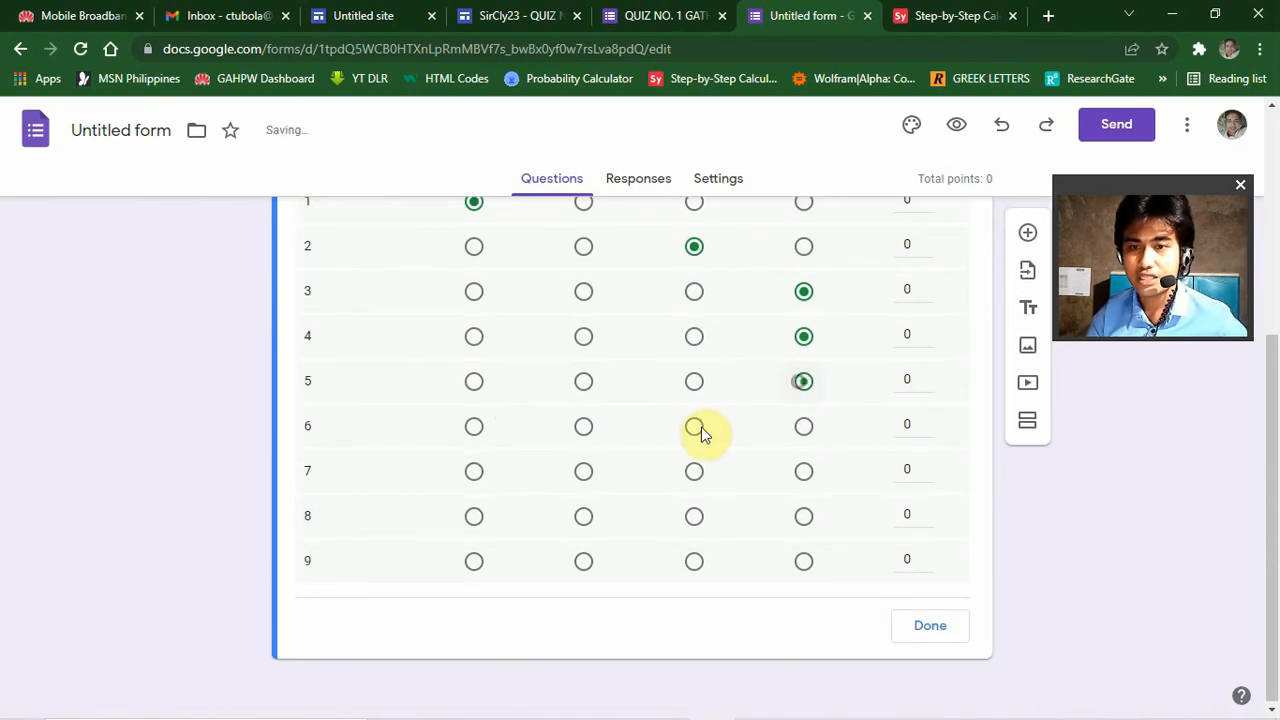
click(584, 430)
click(695, 518)
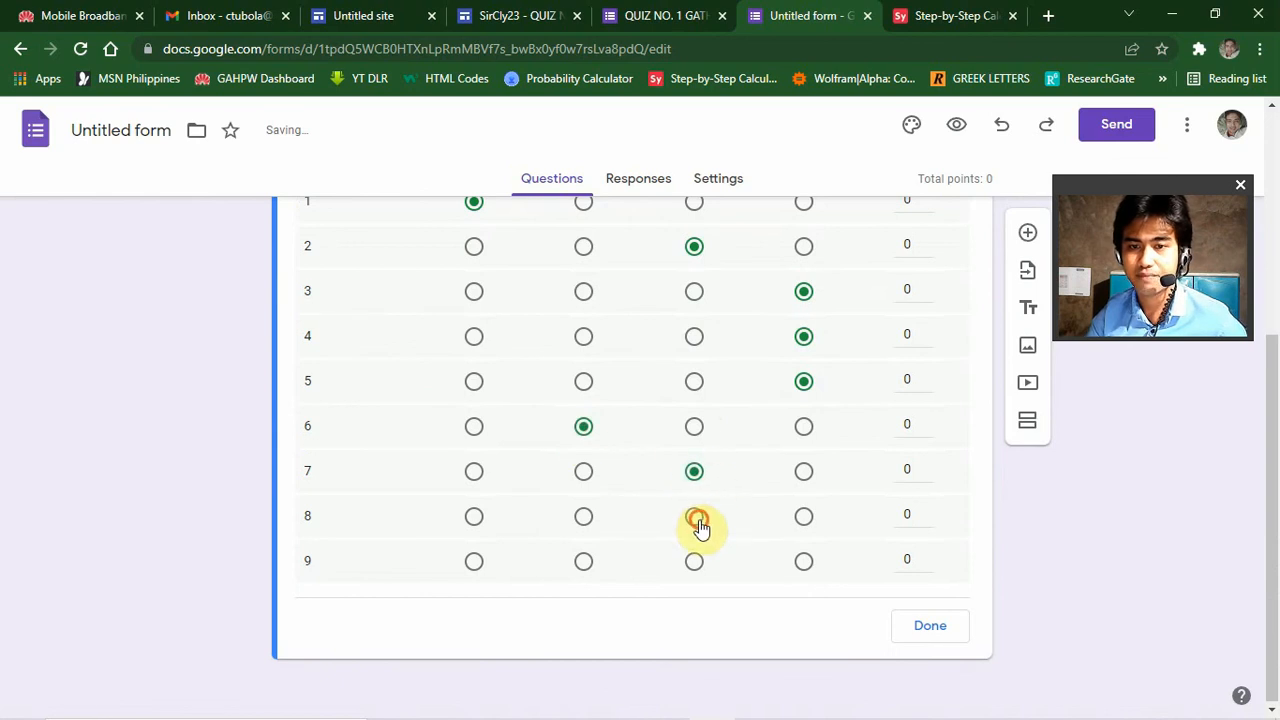
click(695, 562)
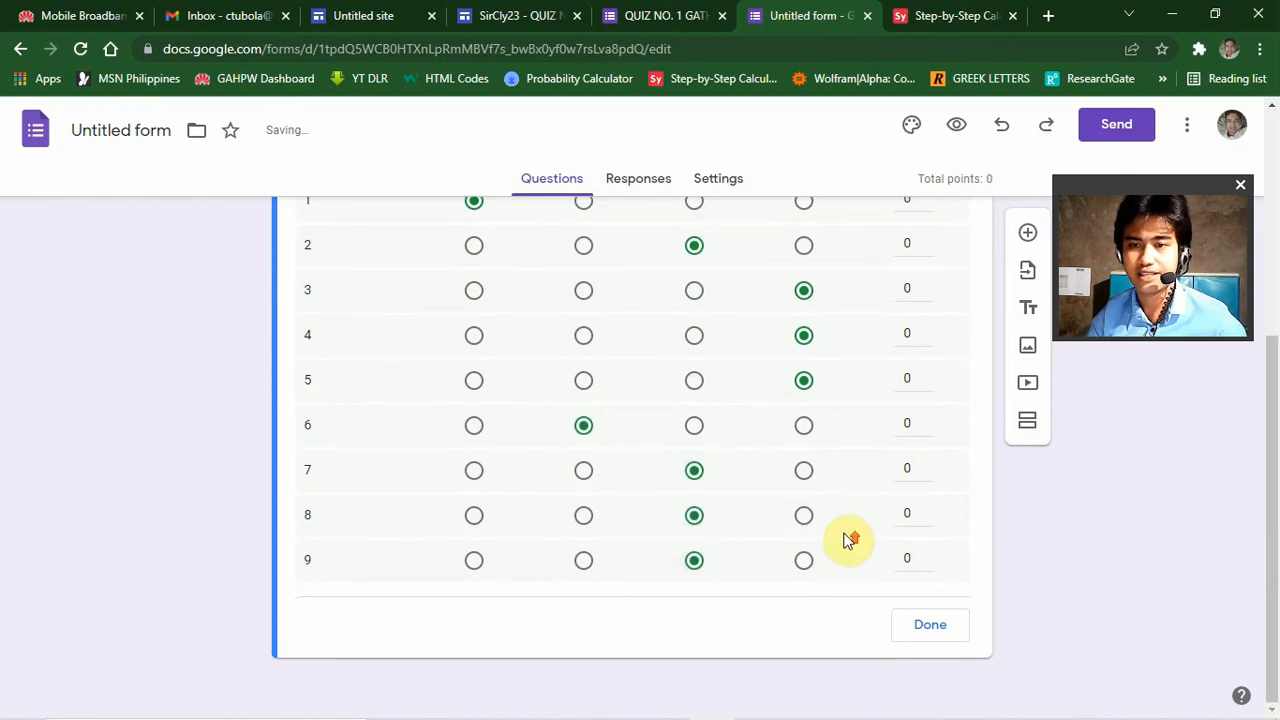
Assign 1 point to each of the rows 1 to 9 in the answer key.
scroll(843, 537, up, 3)
scroll(848, 523, down, 3)
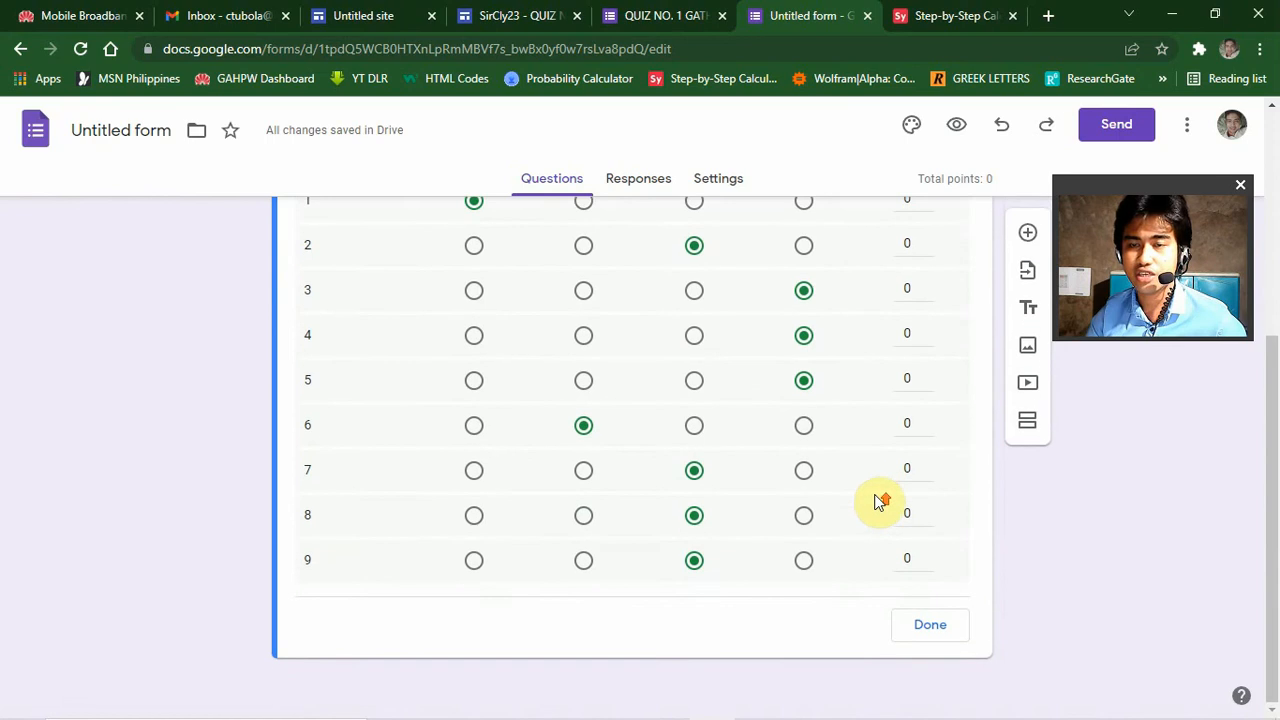
scroll(879, 501, up, 2)
click(926, 385)
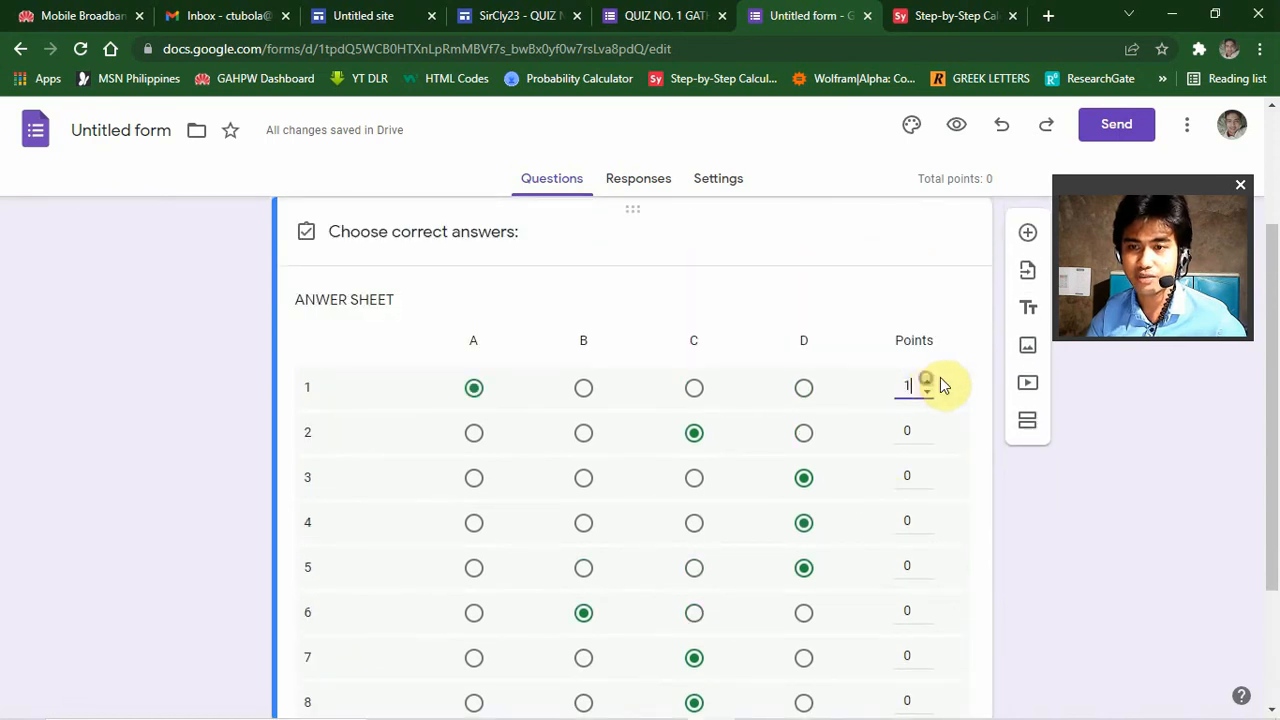
text(1)
scroll(940, 377, down, 1)
click(929, 337)
text(1)
scroll(940, 365, down, 1)
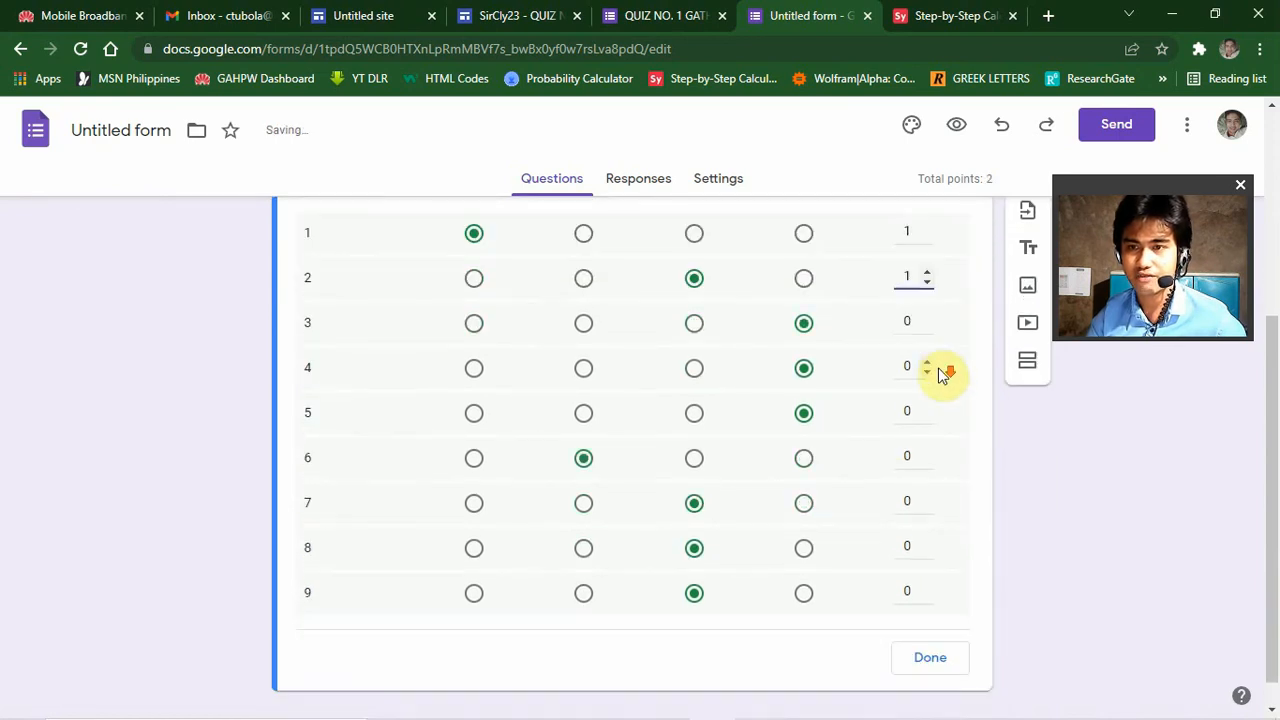
click(925, 289)
text(1)
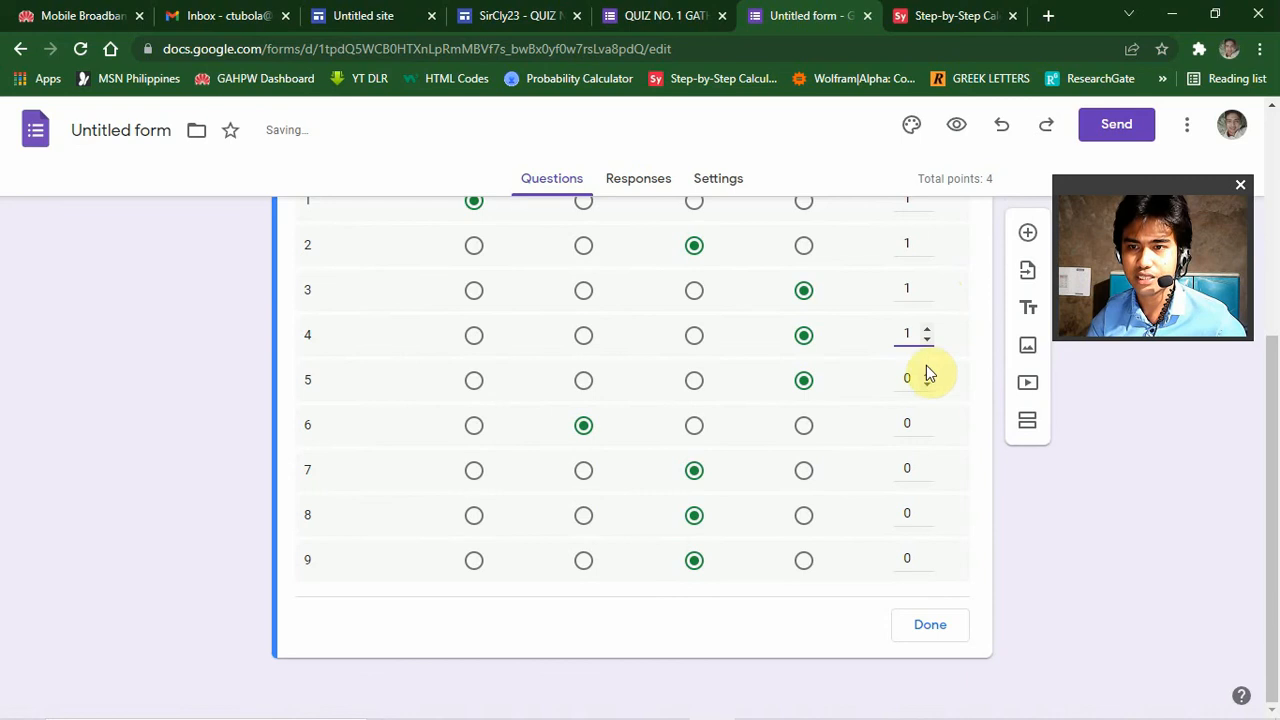
click(926, 376)
text(1)
click(928, 423)
text(1)
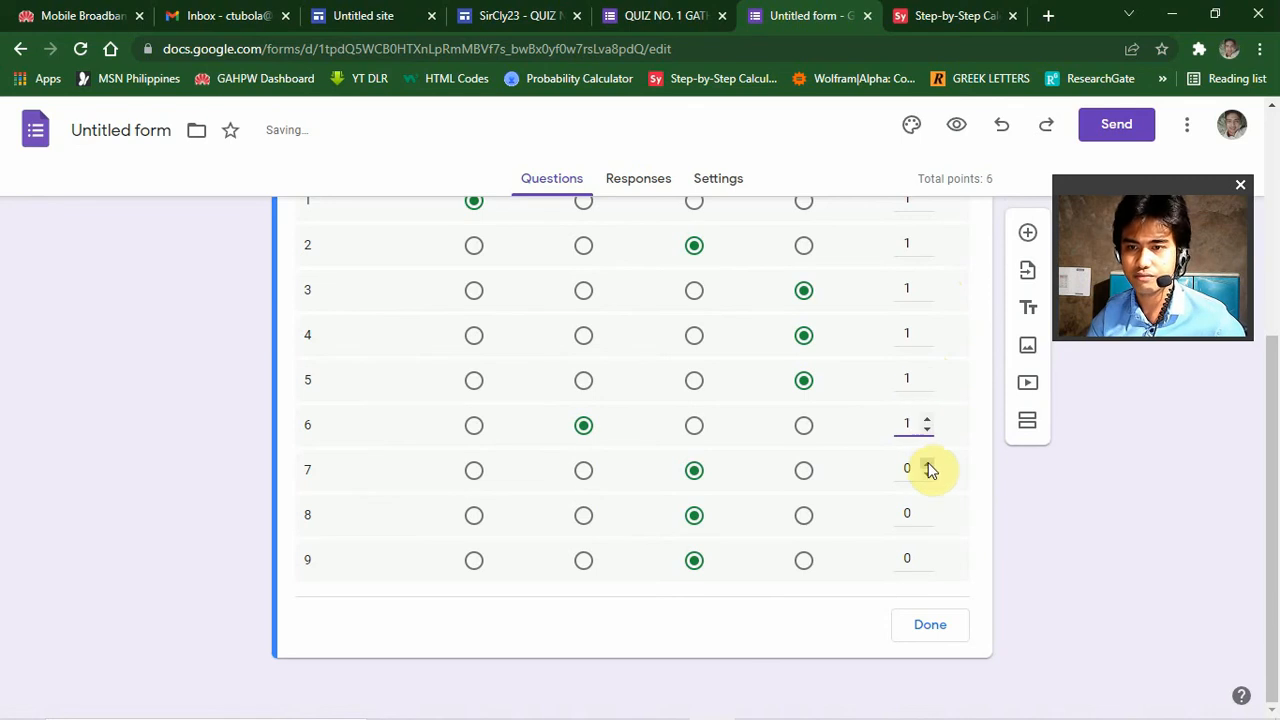
click(929, 469)
text(1)
click(926, 514)
text(1)
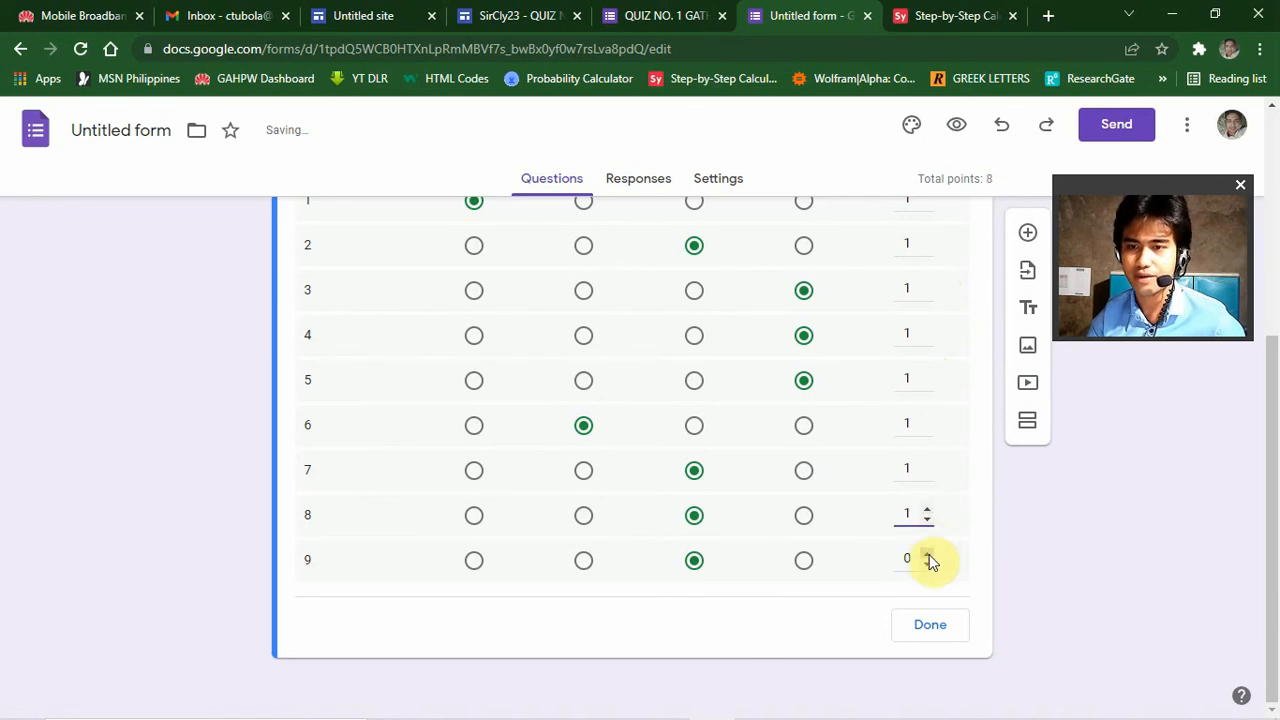
click(928, 560)
text(1)
Check the marked answers and points in the answer key, and finish editing it to return to the question grid.
scroll(603, 486, up, 3)
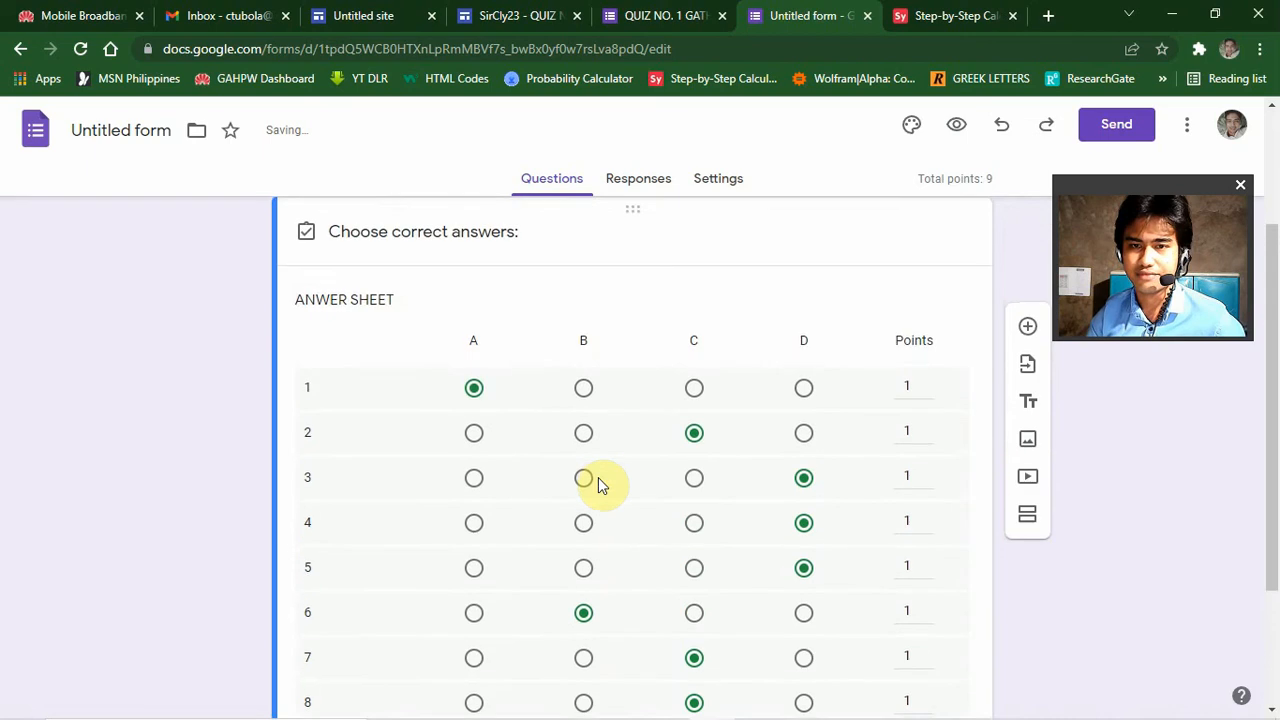
scroll(603, 477, down, 2)
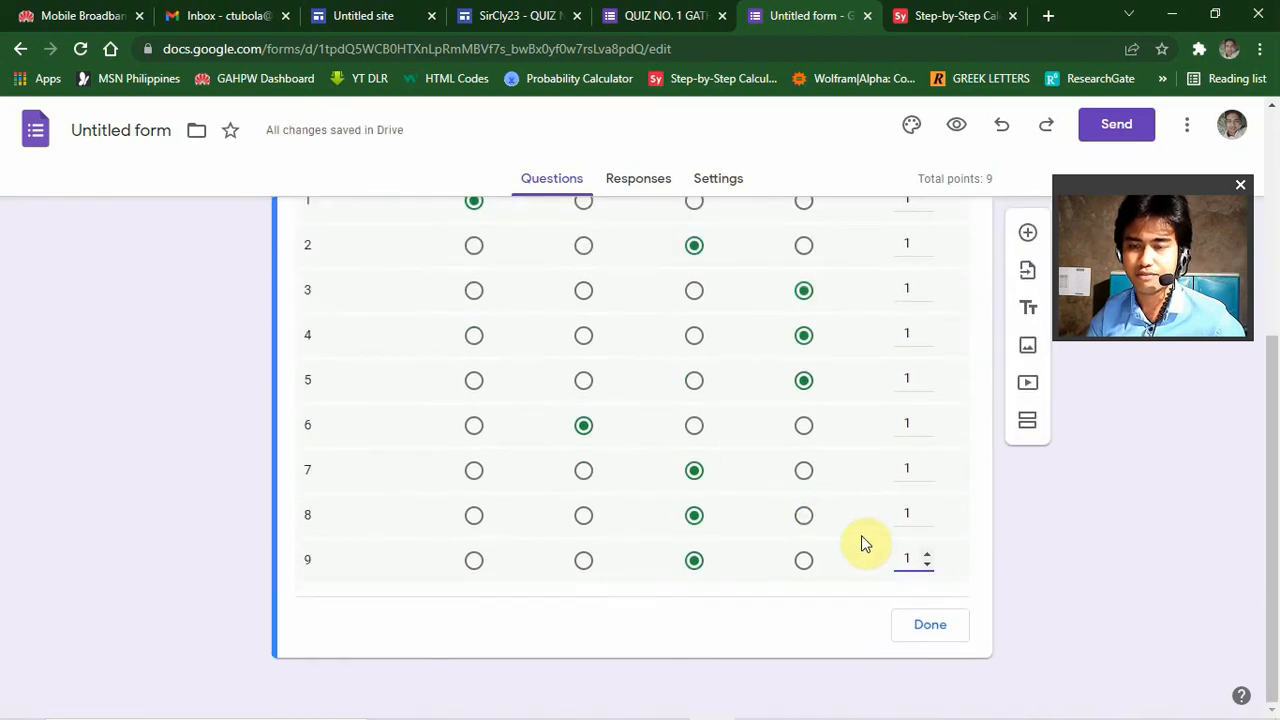
scroll(894, 580, up, 3)
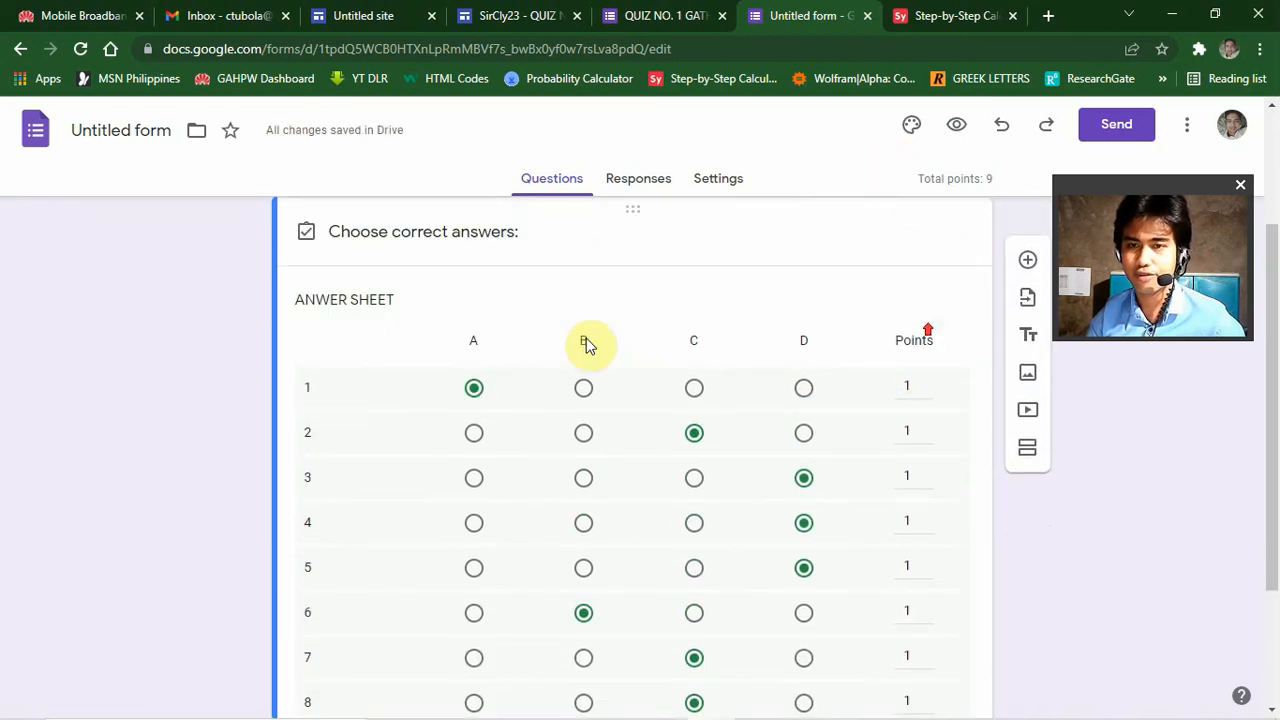
scroll(474, 429, down, 2)
scroll(455, 360, up, 1)
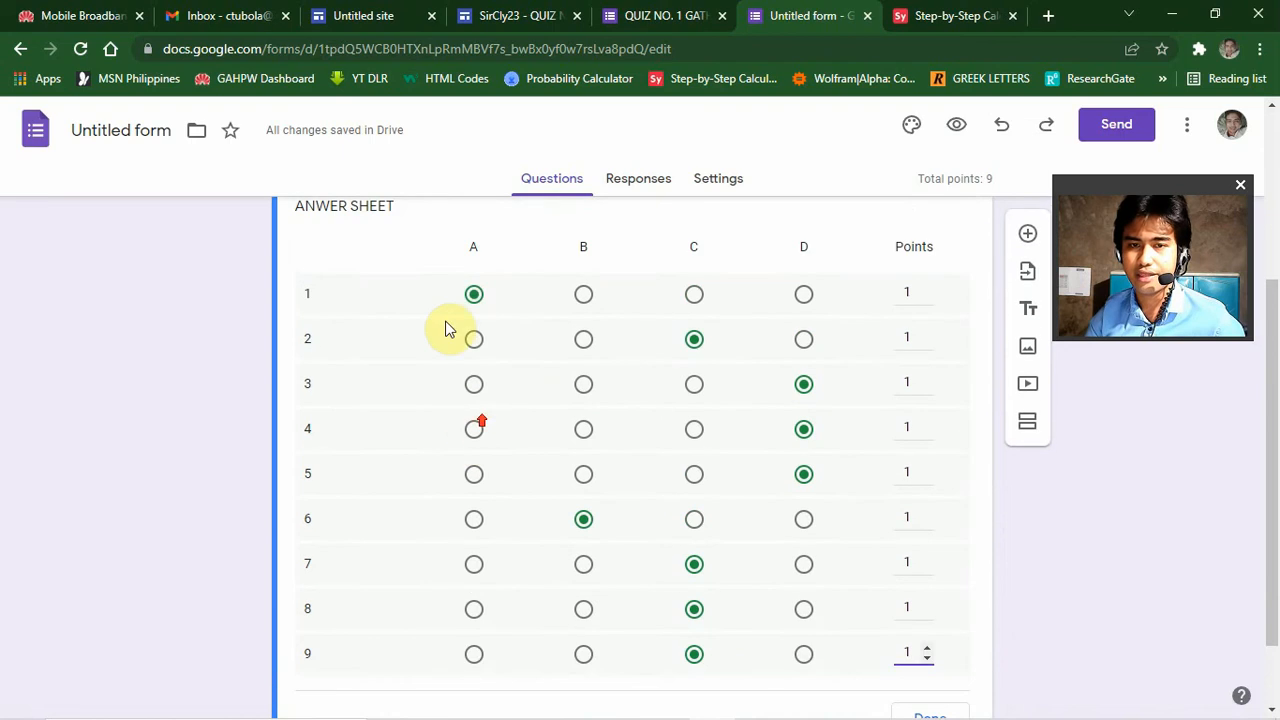
scroll(830, 410, down, 1)
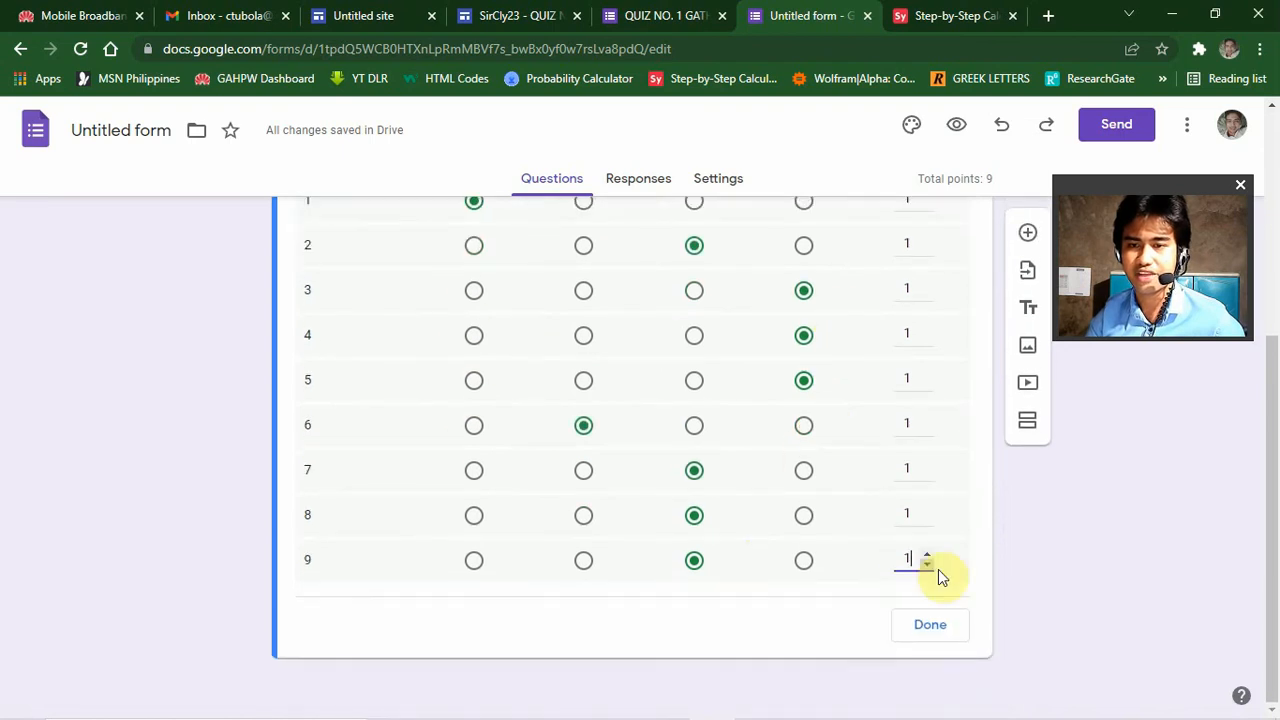
click(930, 624)
scroll(1128, 520, down, 3)
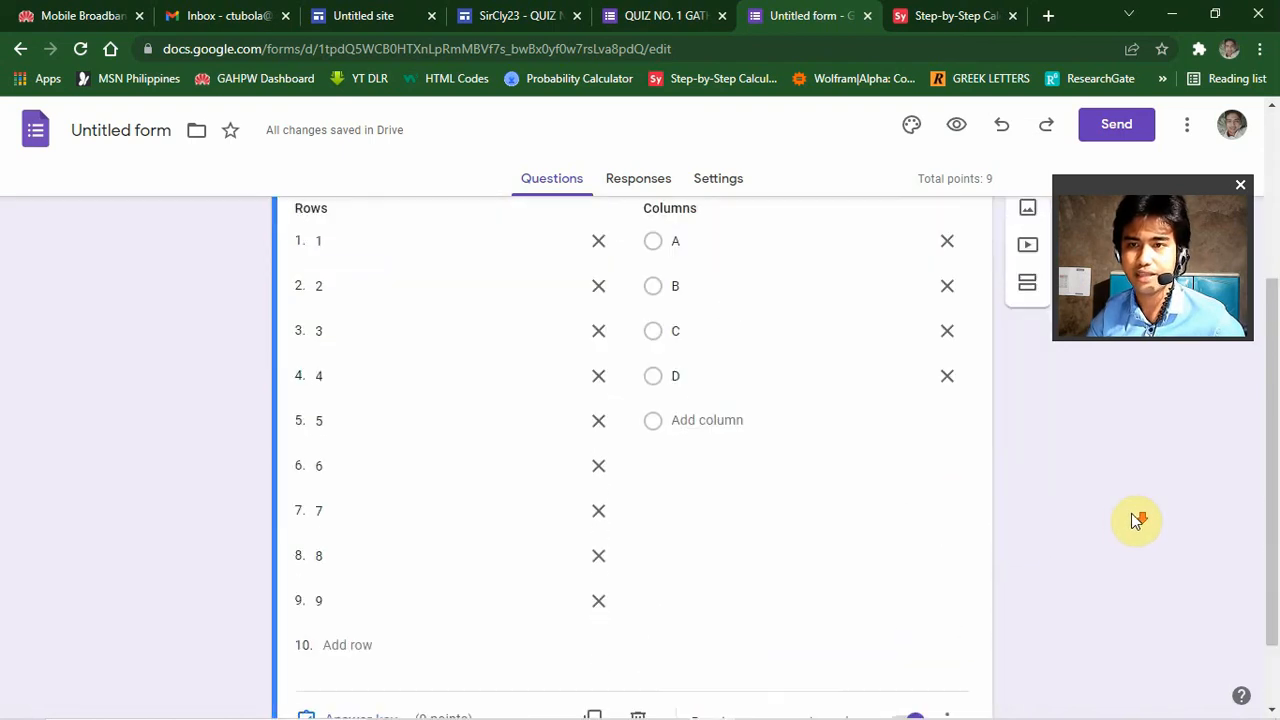
scroll(1131, 520, down, 1)
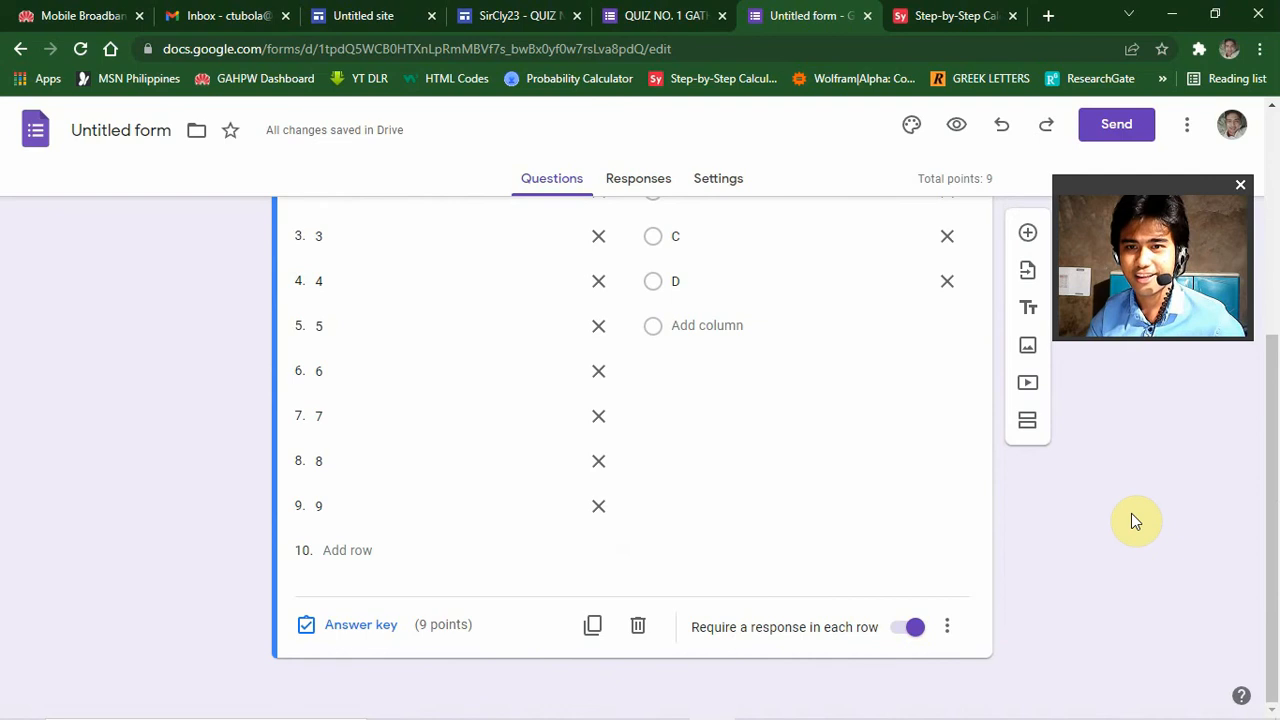
scroll(1131, 513, up, 4)
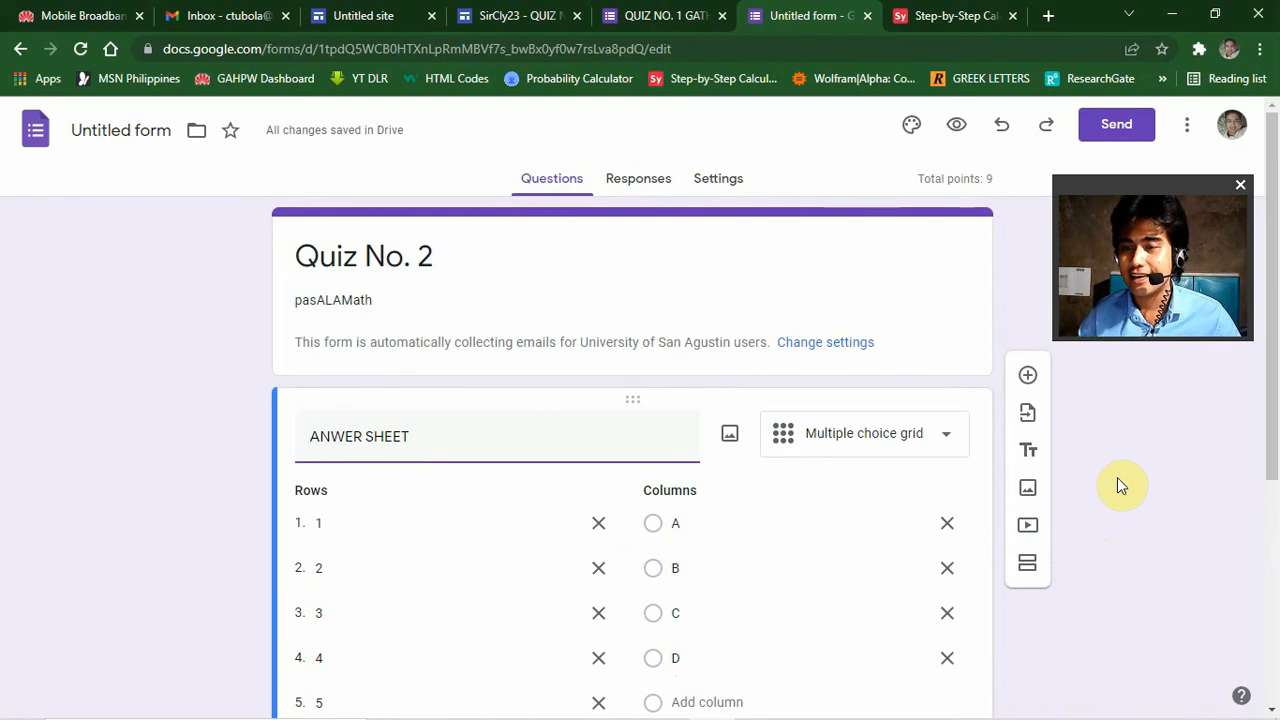
click(398, 15)
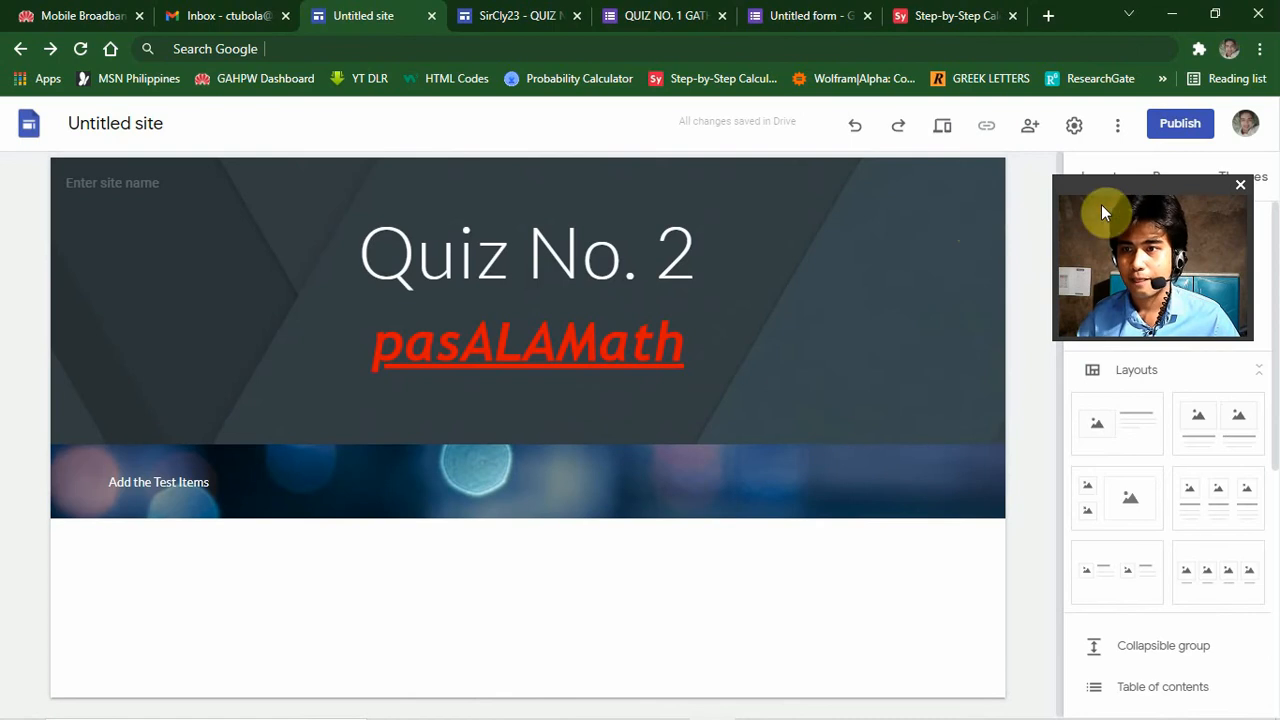
drag(1117, 179, 91, 158)
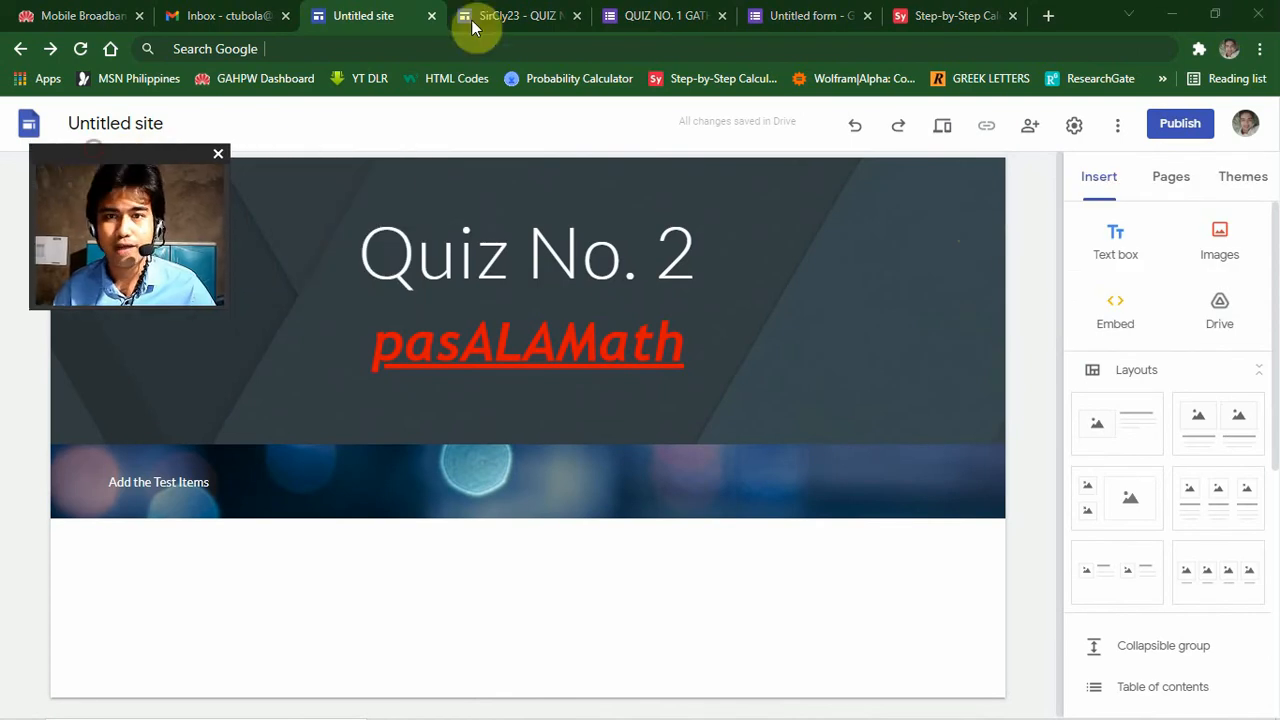
click(785, 15)
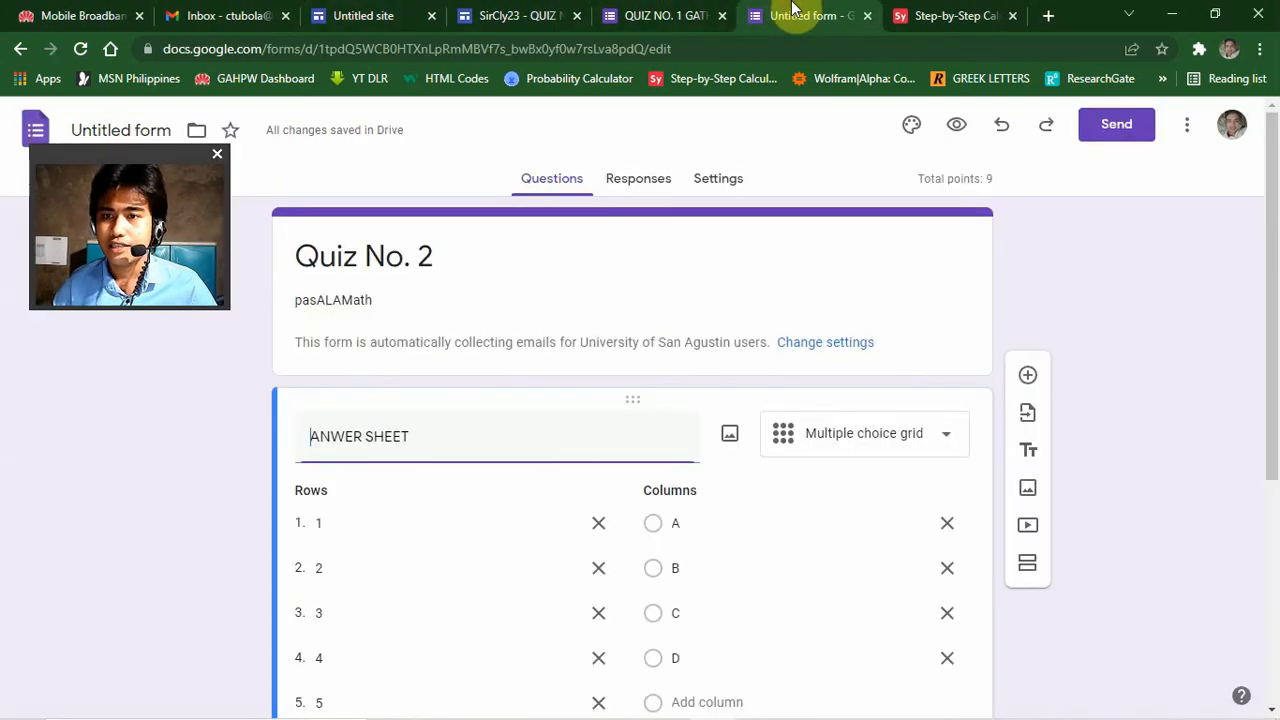
Copy the form's embed HTML code from its sending options and switch to the untitled Google Site.
click(1118, 128)
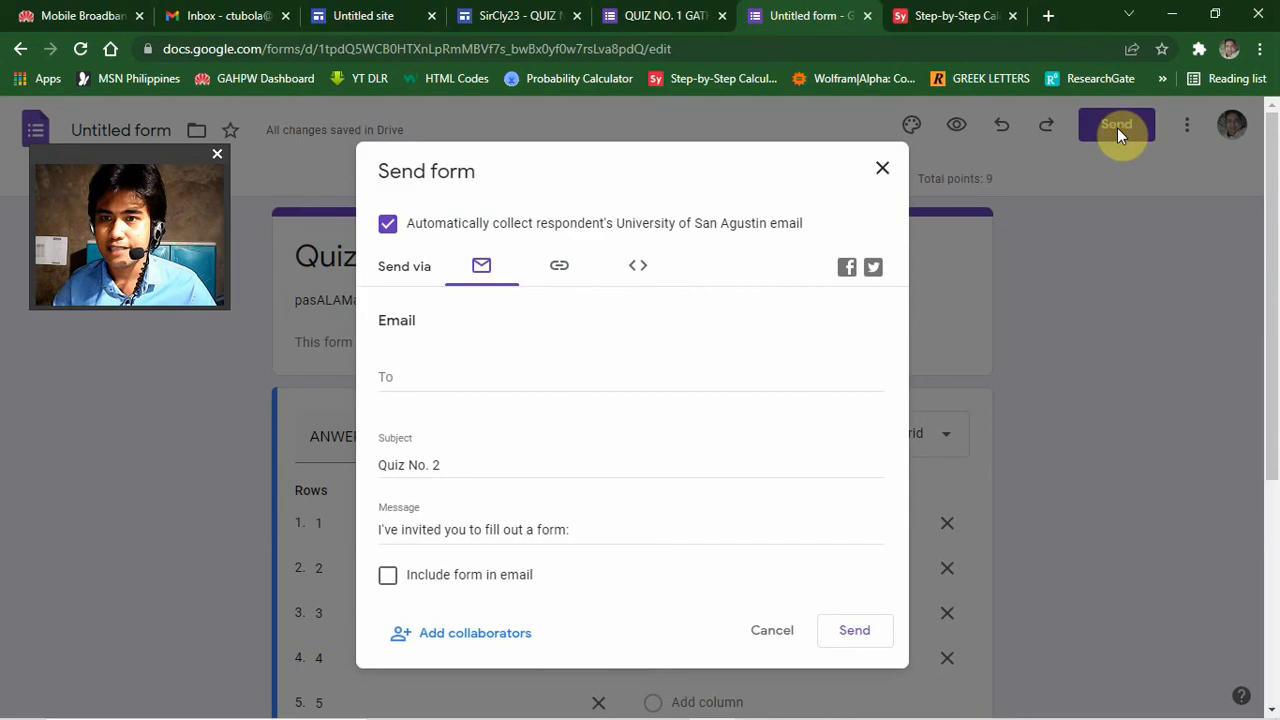
click(638, 270)
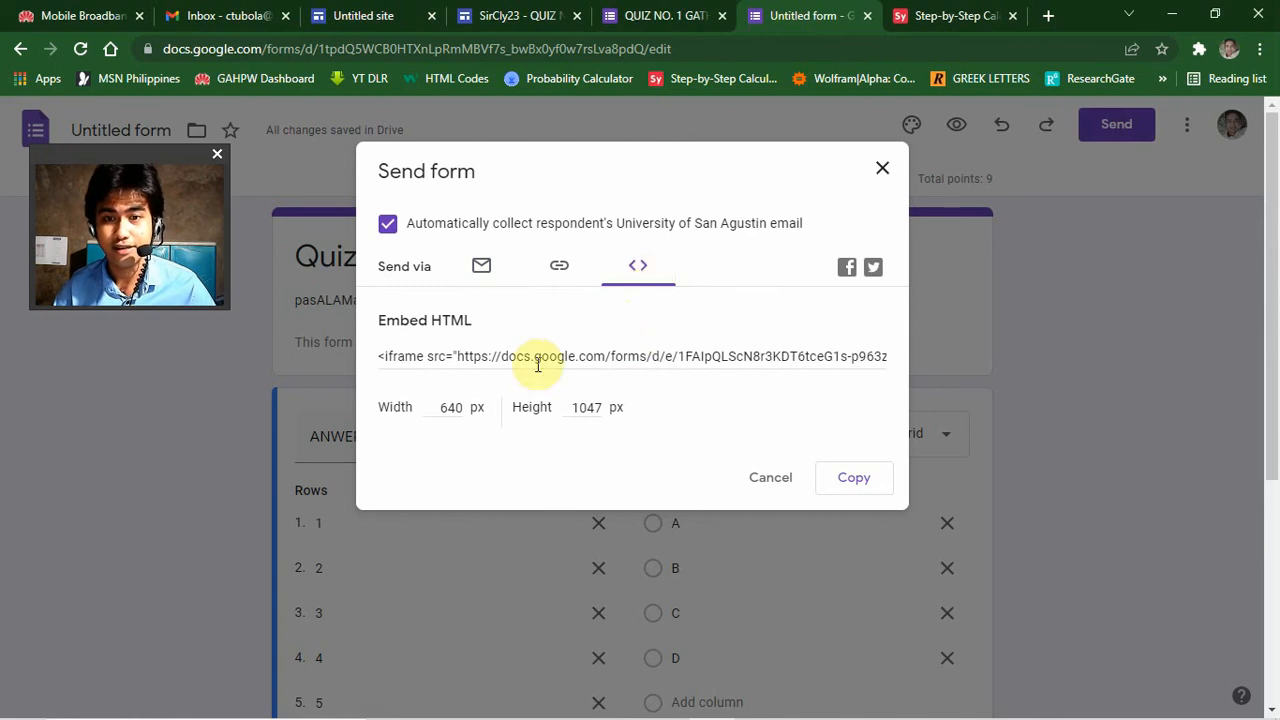
click(849, 482)
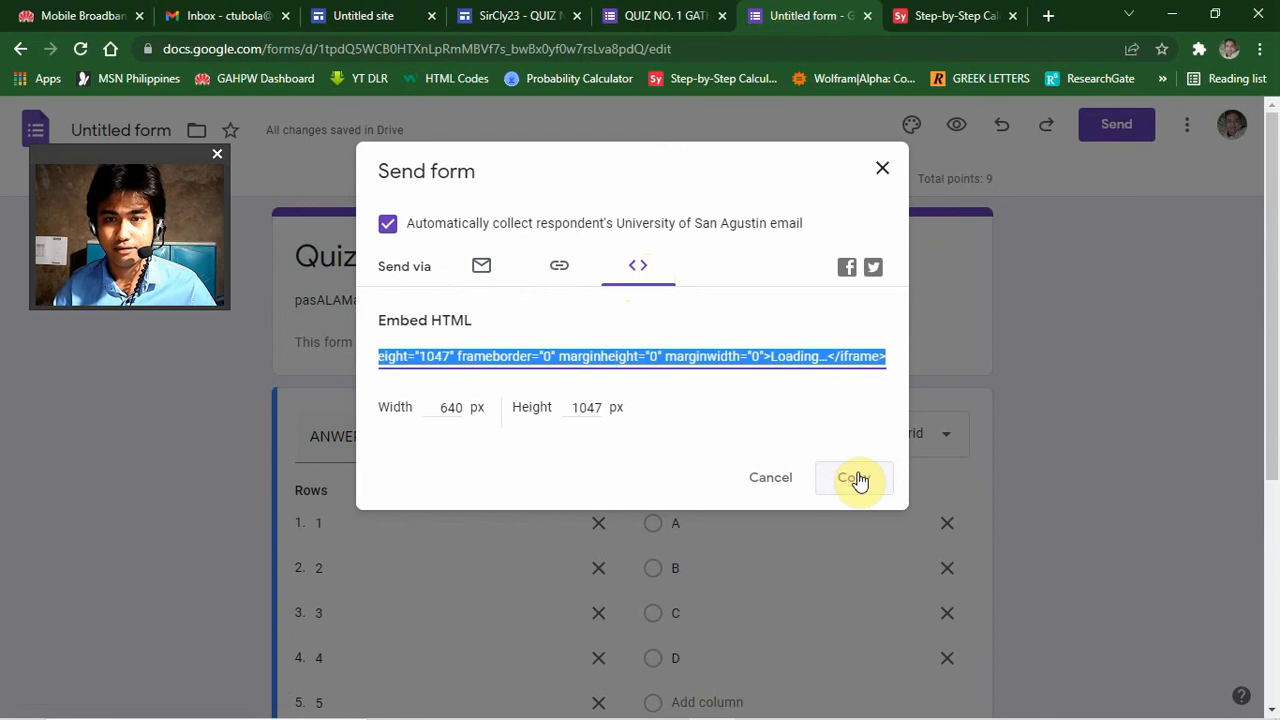
click(854, 482)
click(366, 18)
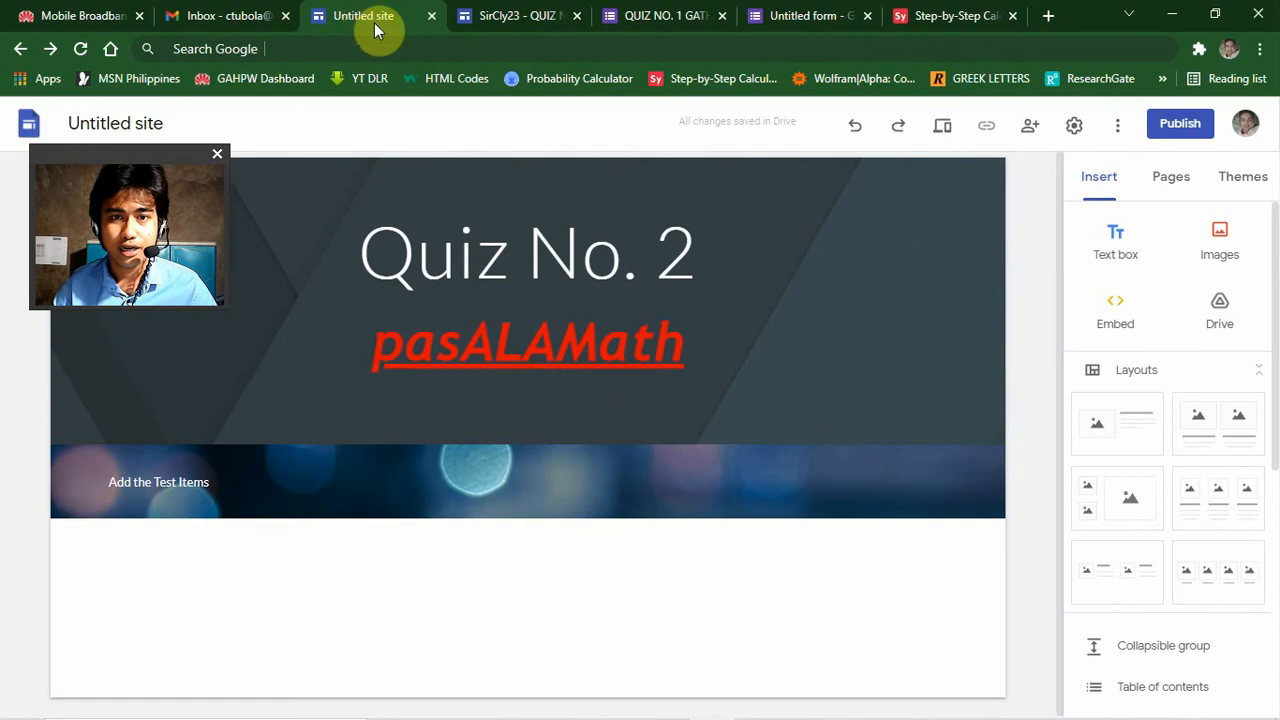
click(216, 480)
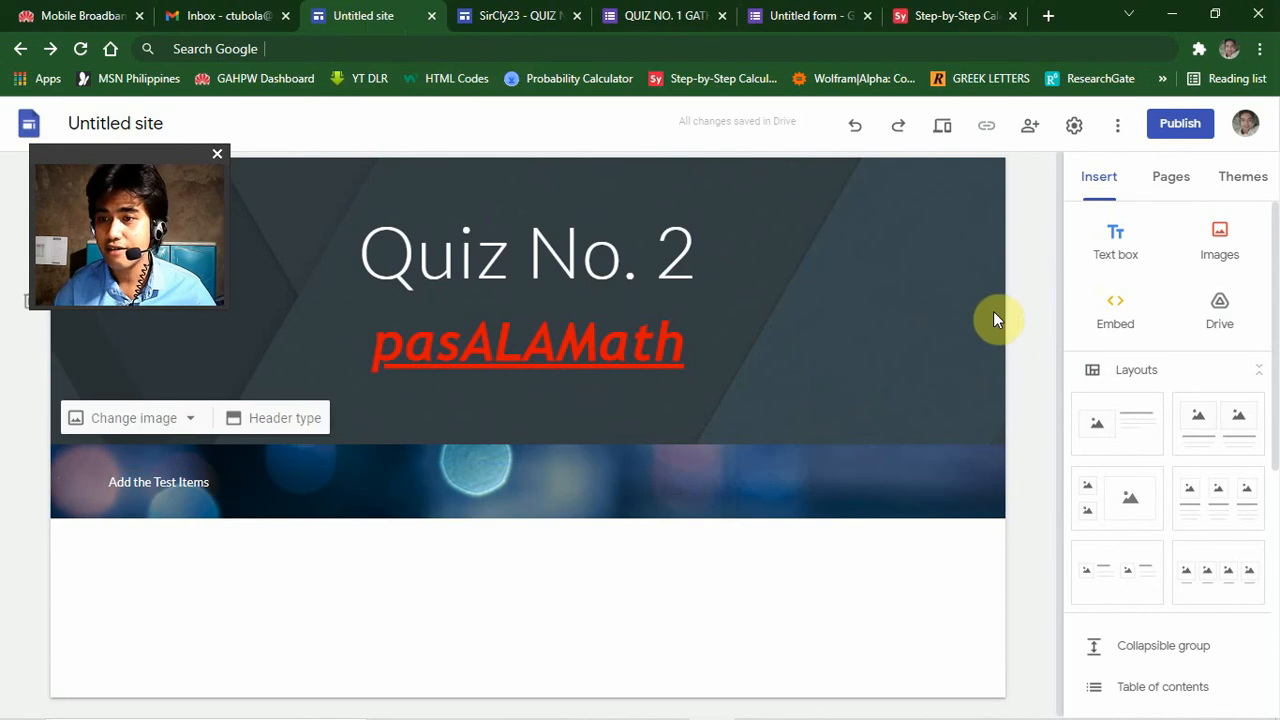
click(1116, 310)
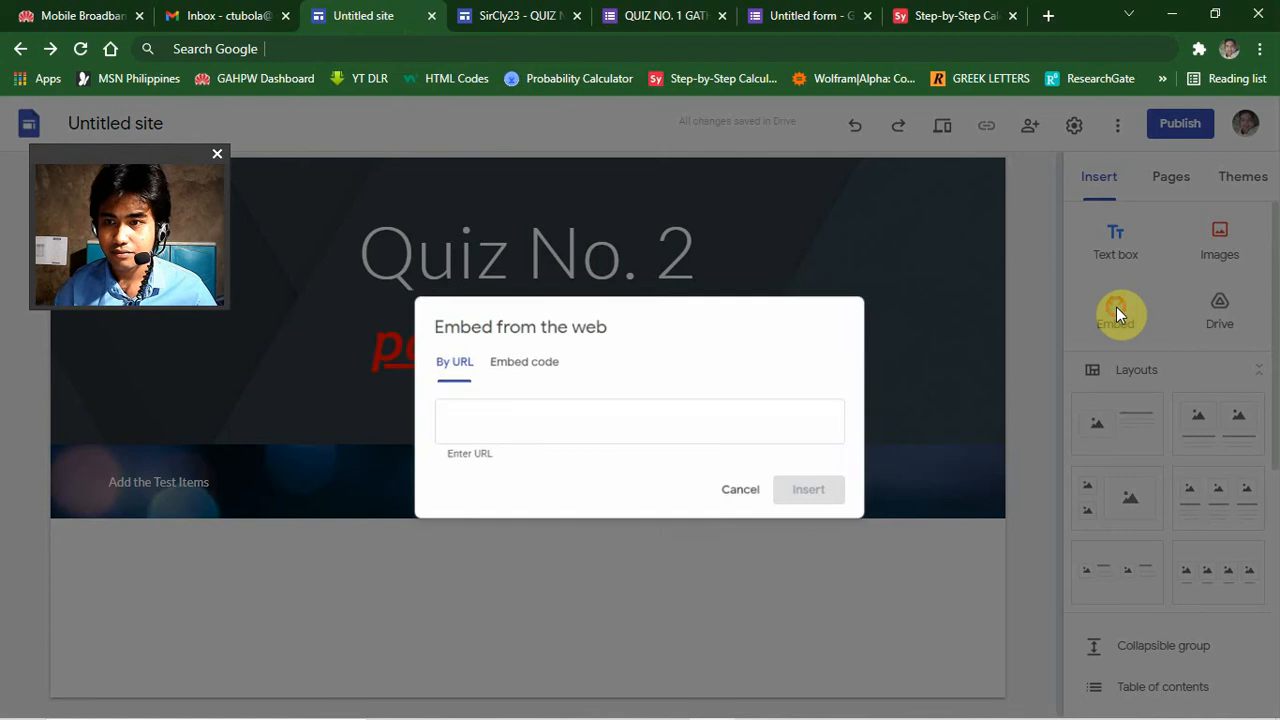
key(Escape)
Narrow the "Add the Test Items" text box to about half the section's width and place it at the section's left side.
drag(948, 478, 770, 479)
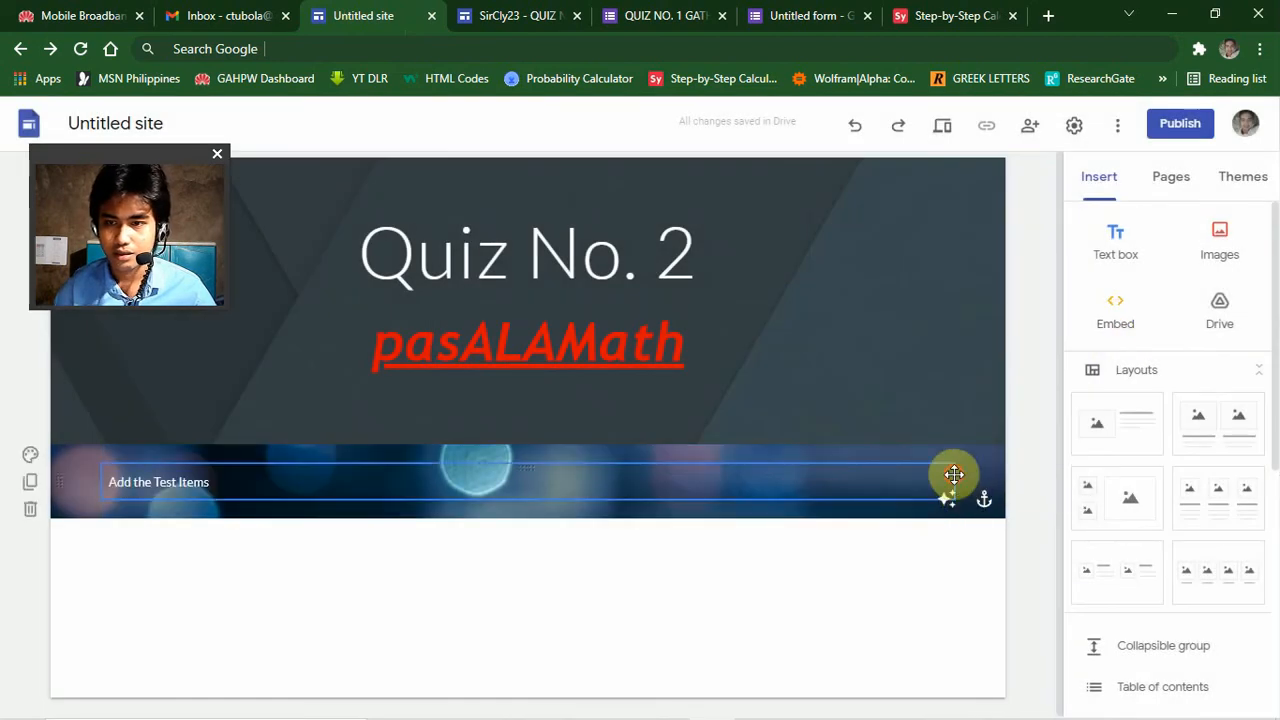
drag(954, 475, 650, 479)
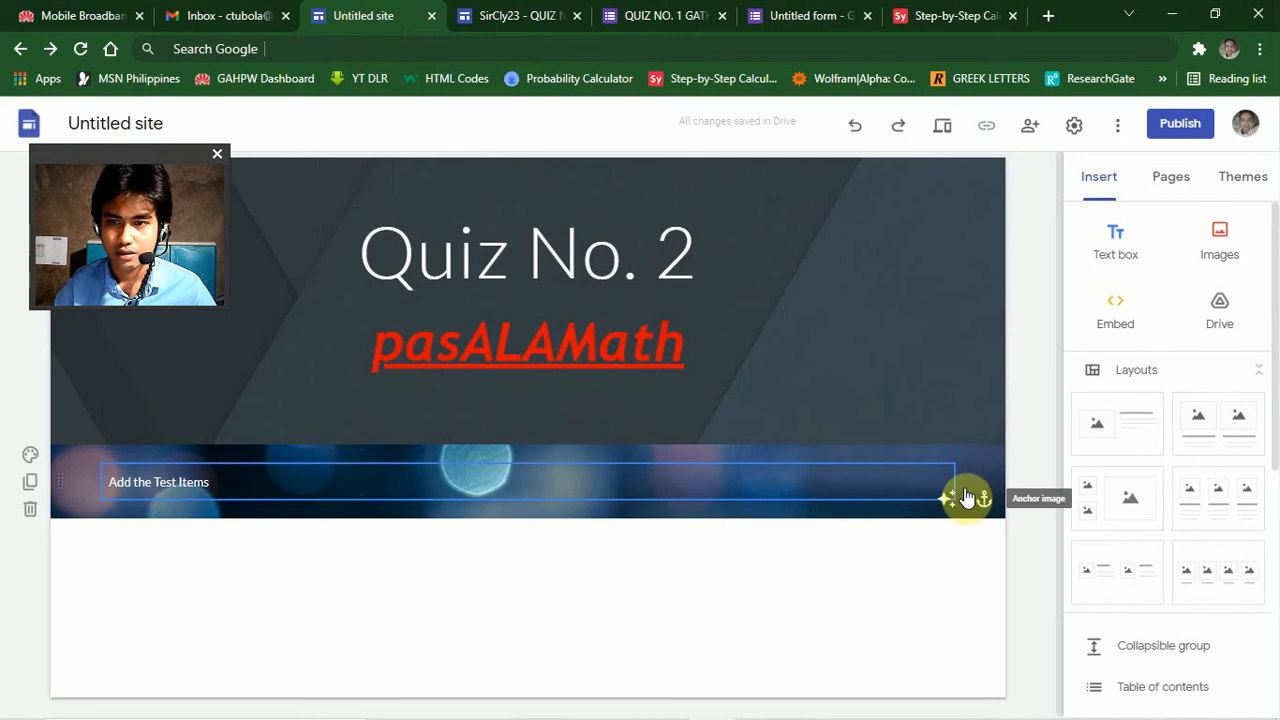
click(872, 495)
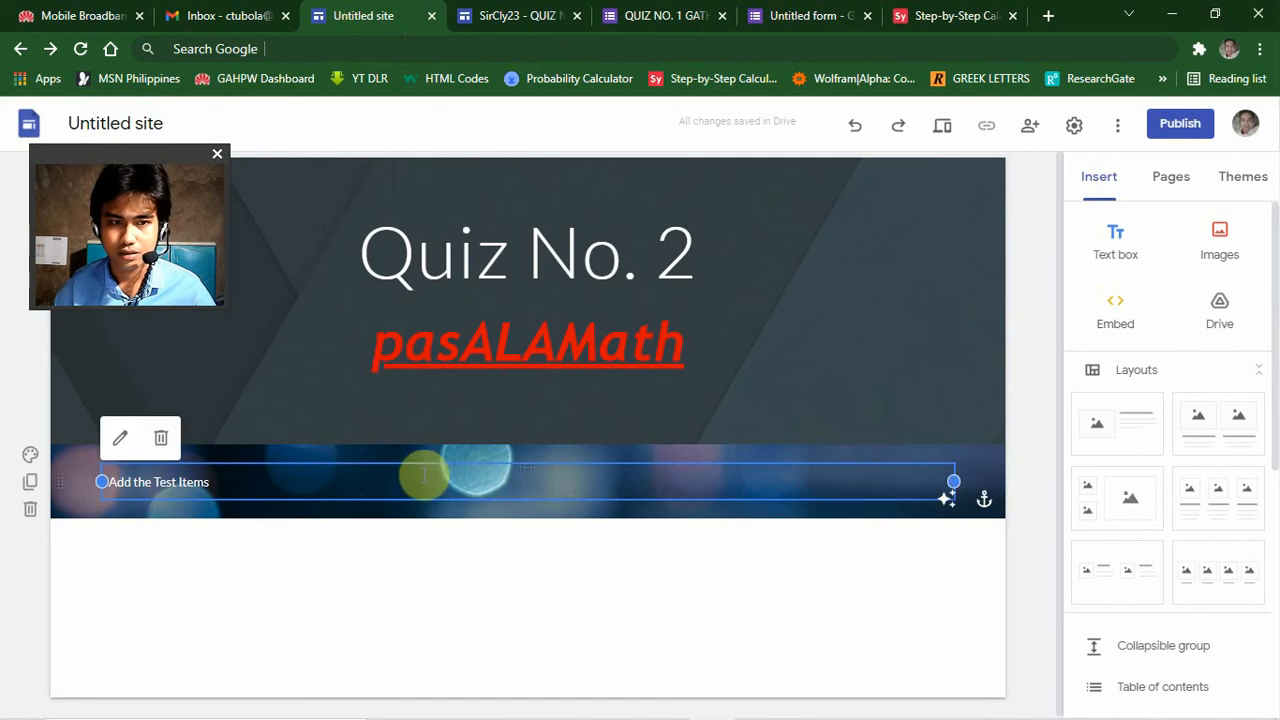
mouse_move(954, 479)
mouse_down()
mouse_move(829, 474)
mouse_move(946, 469)
mouse_up()
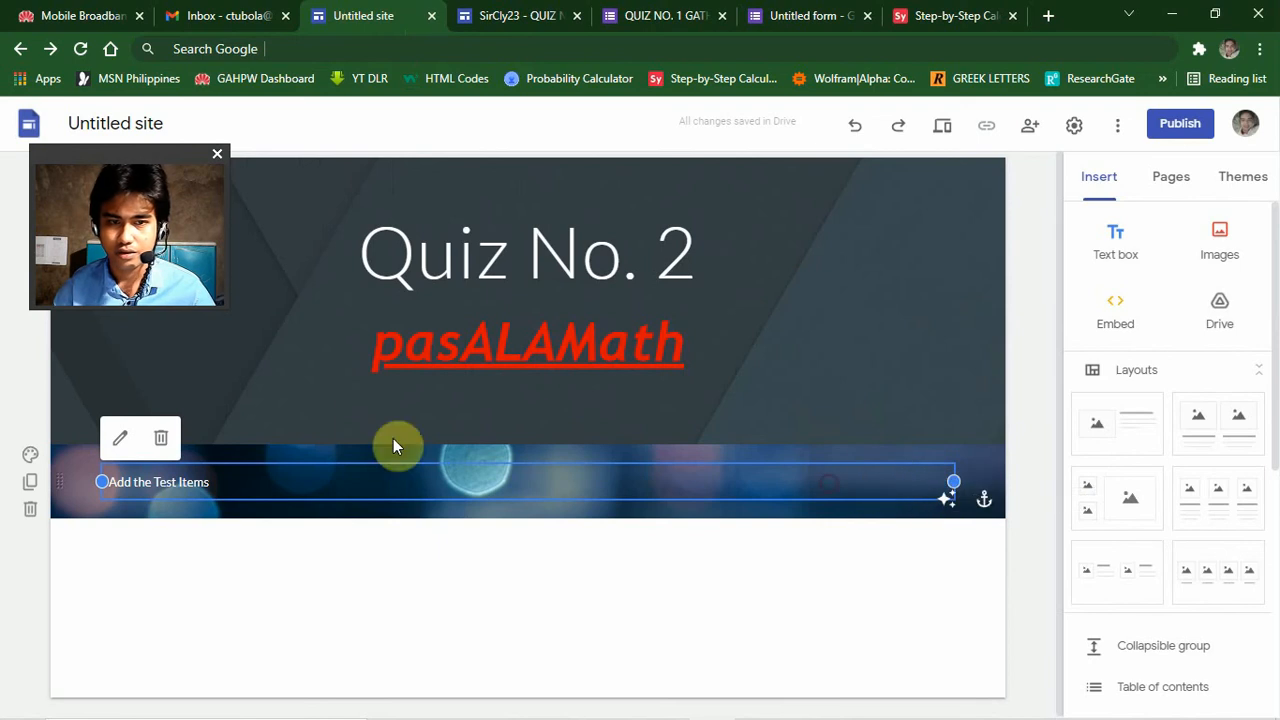
drag(101, 482, 538, 482)
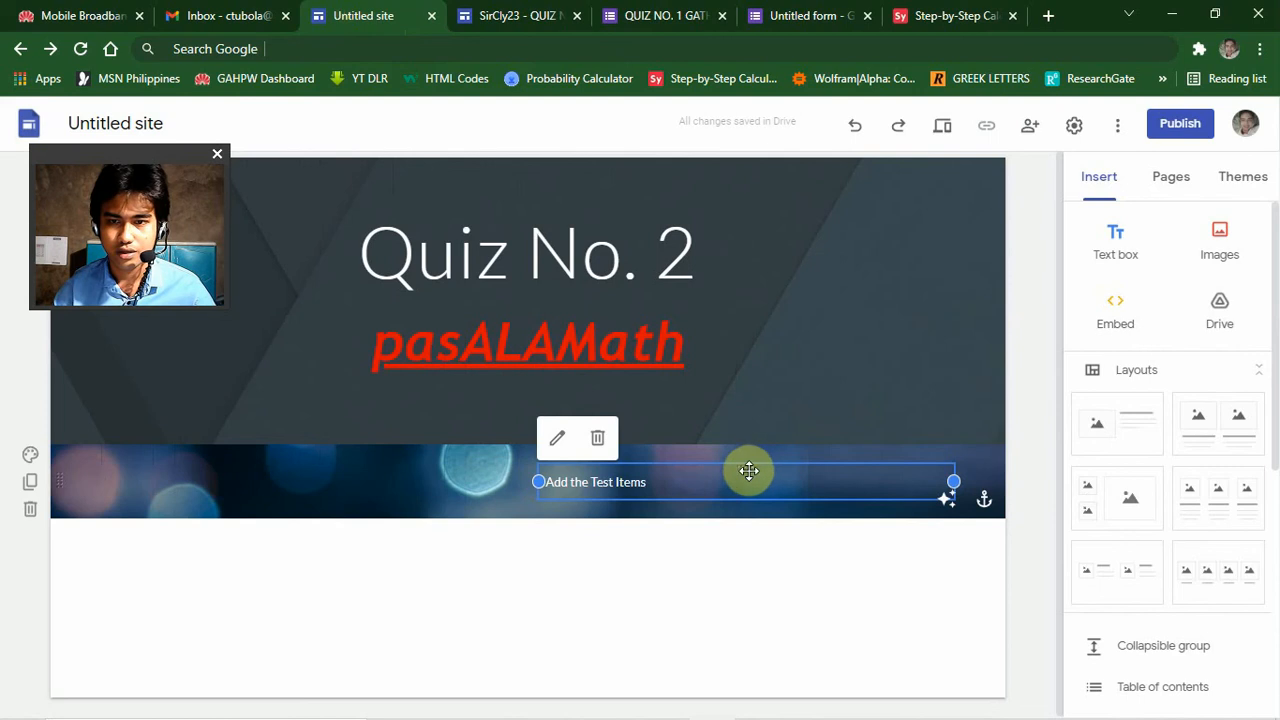
drag(742, 464, 195, 470)
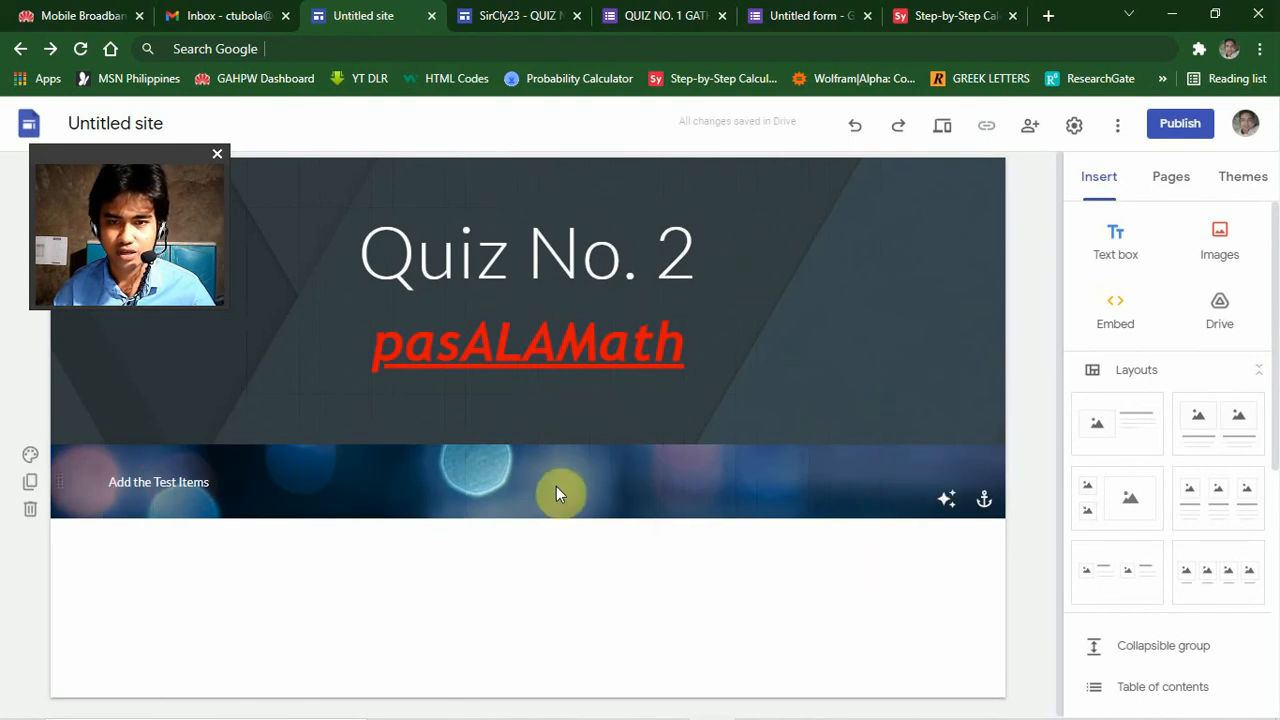
Start embedding content from the web in the site, recheck the form's Embed HTML sending option, and return to the site.
click(1118, 315)
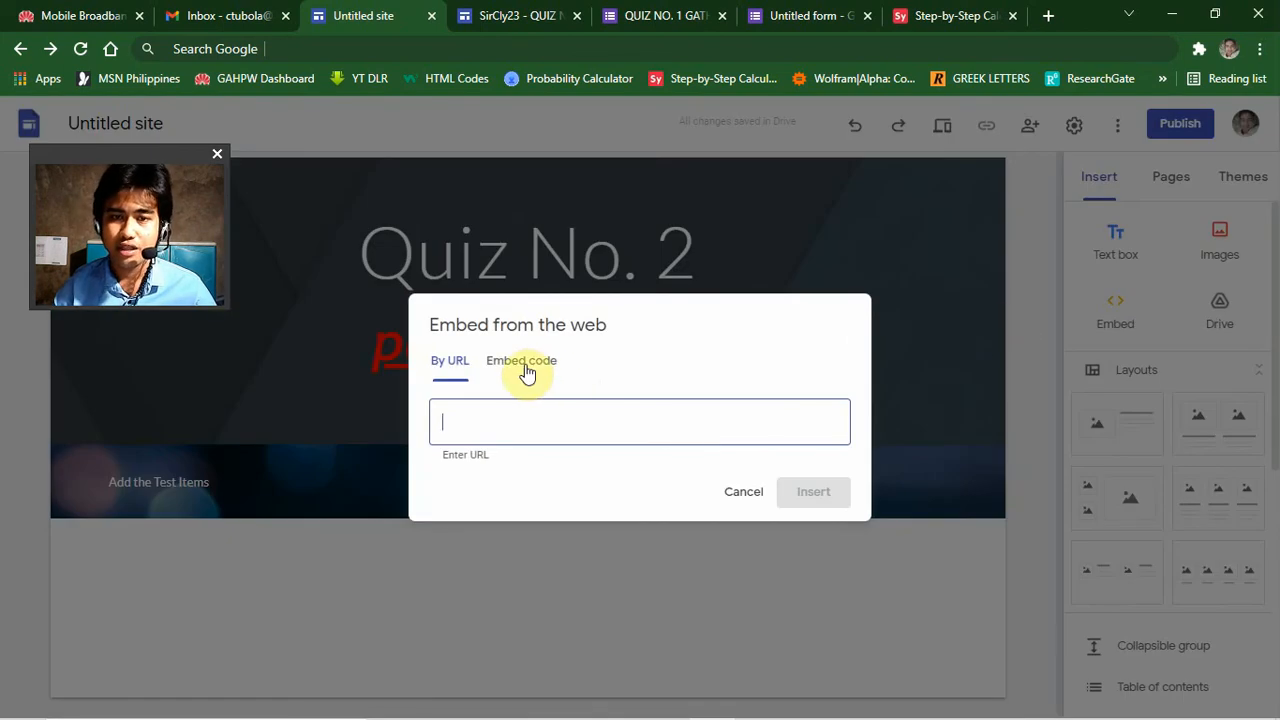
click(806, 15)
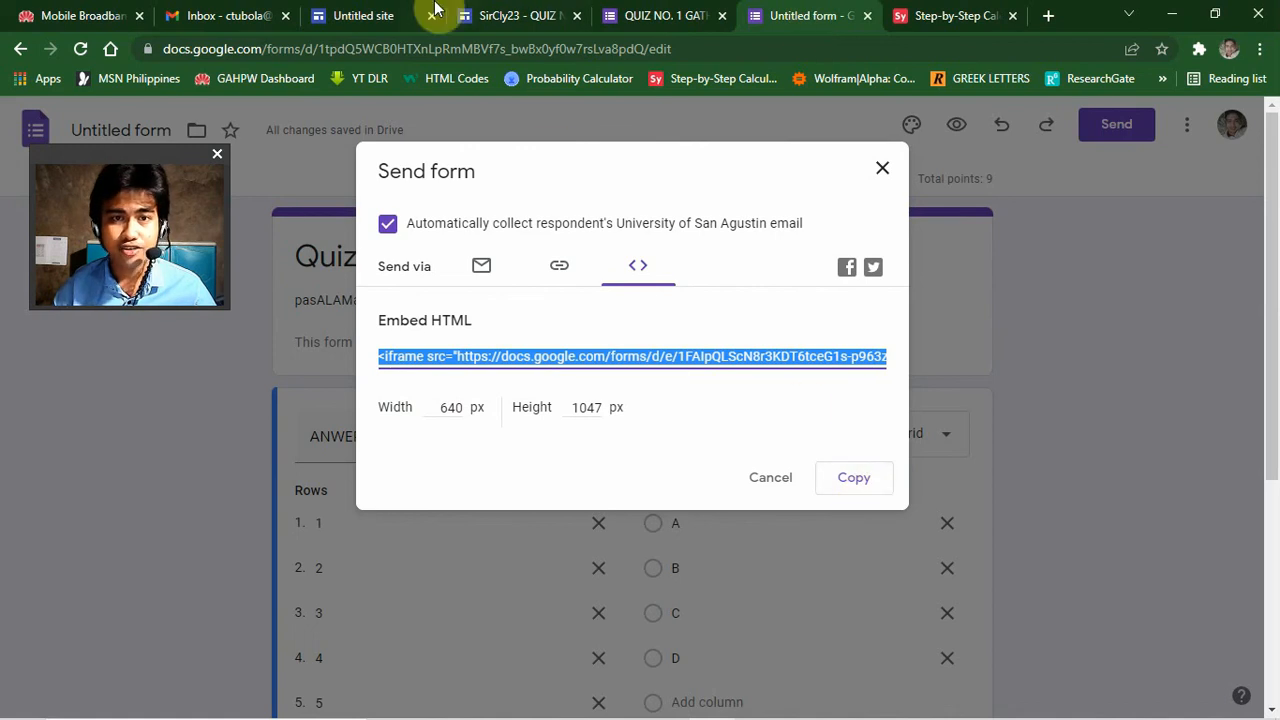
click(345, 15)
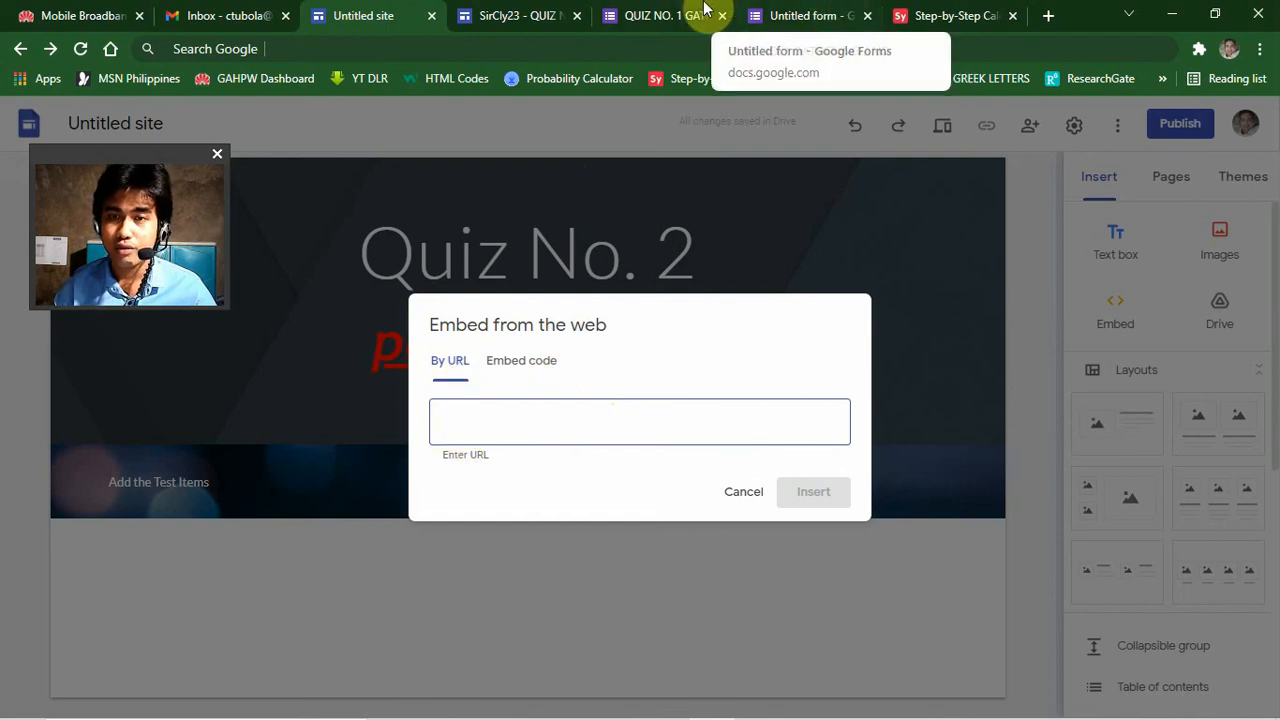
click(760, 16)
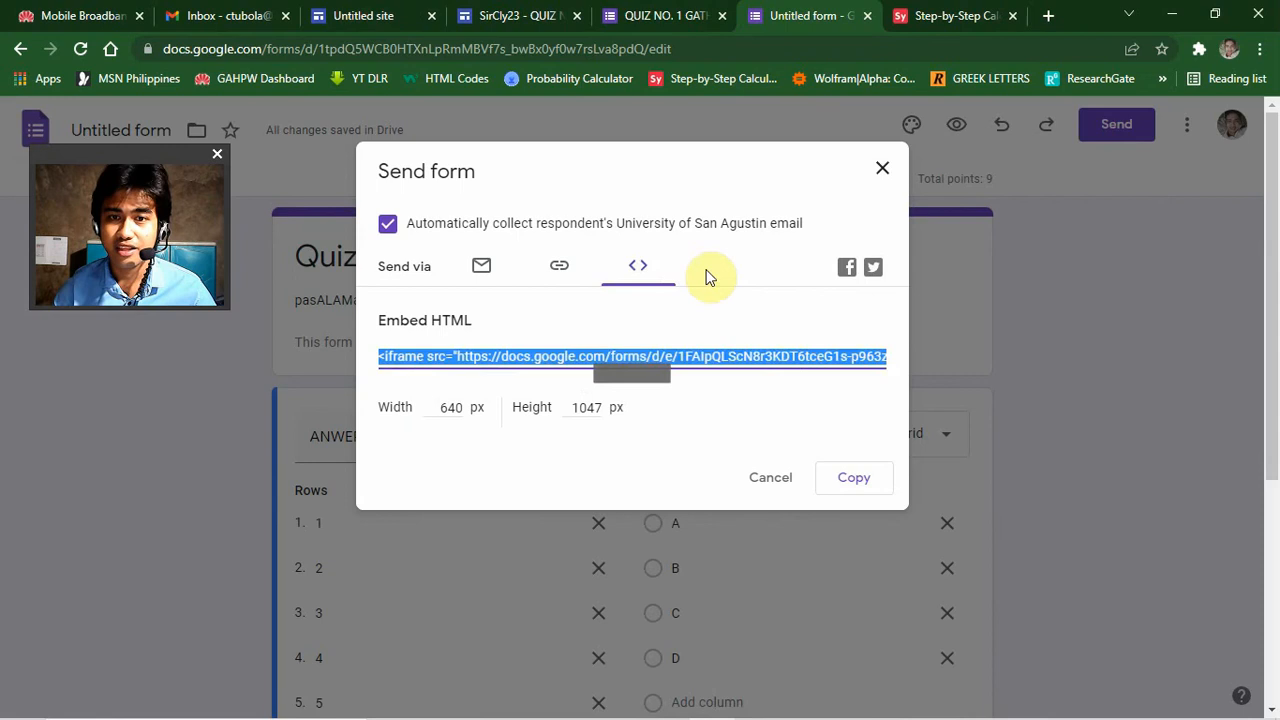
click(634, 266)
click(365, 16)
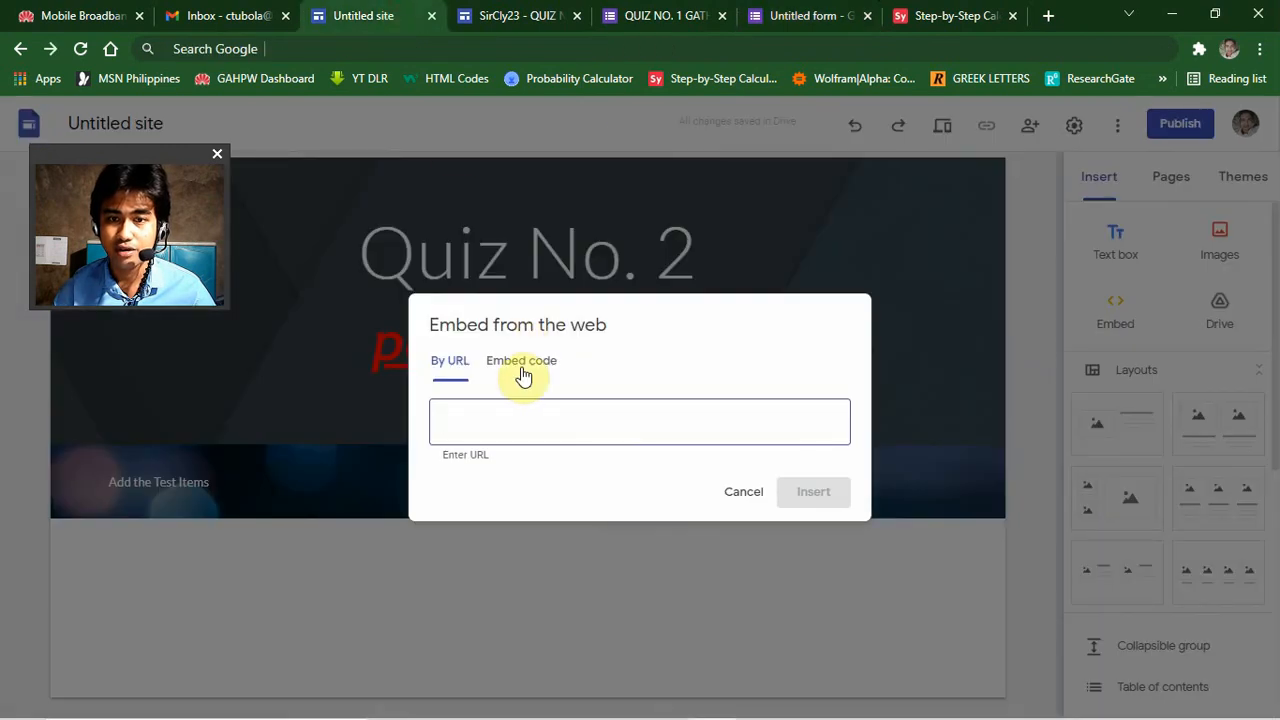
Embed the form using its copied HTML code and place it beside the "Add the Test Items" text box in the image section.
click(521, 362)
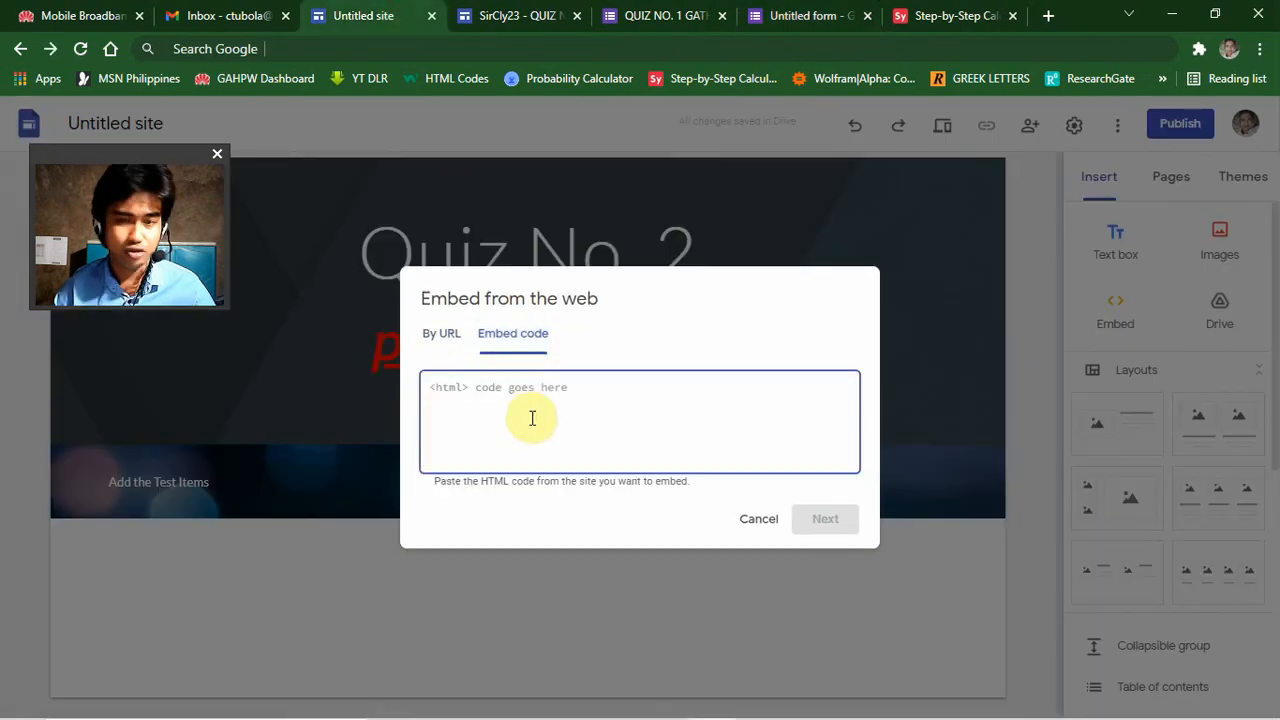
right_click(531, 400)
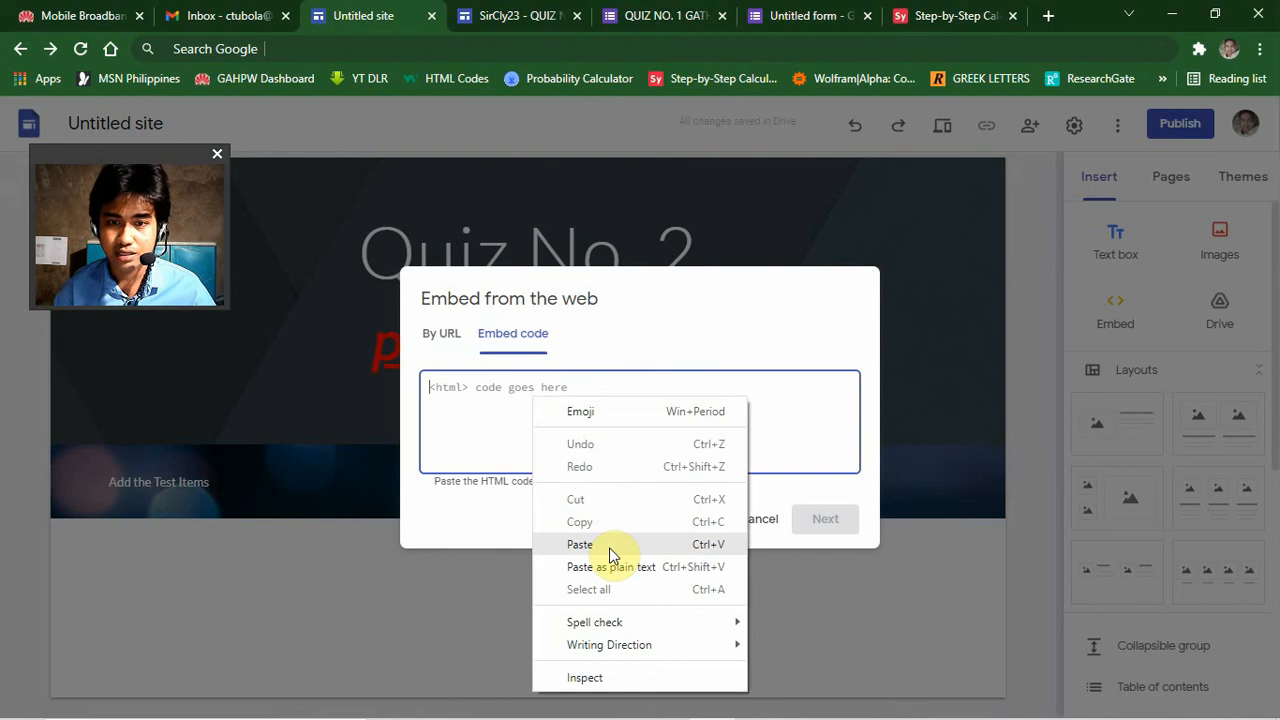
click(609, 545)
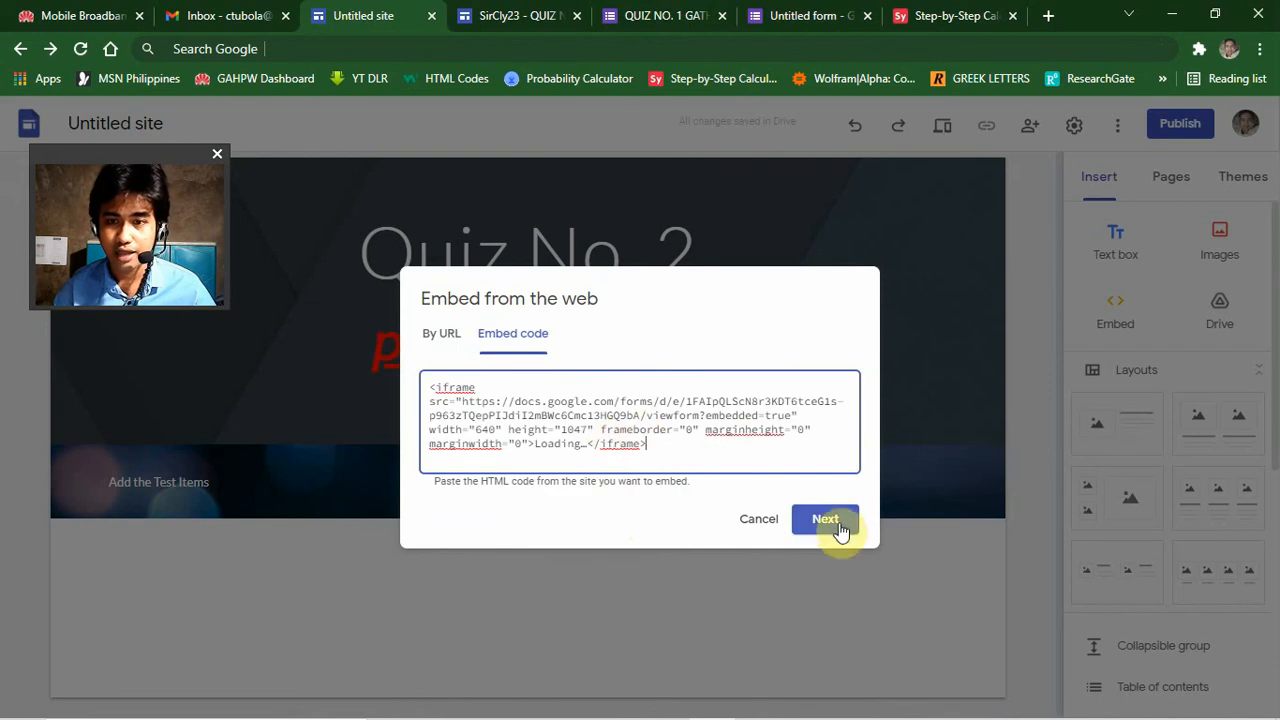
click(841, 522)
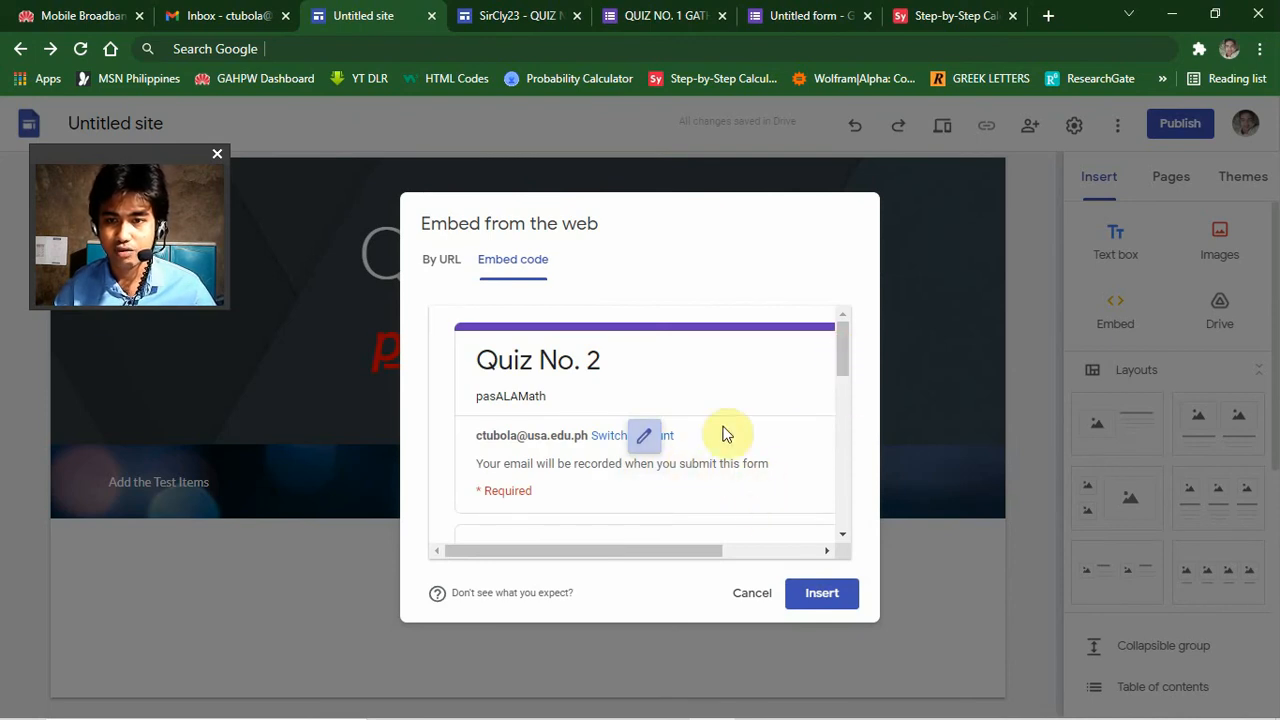
click(817, 600)
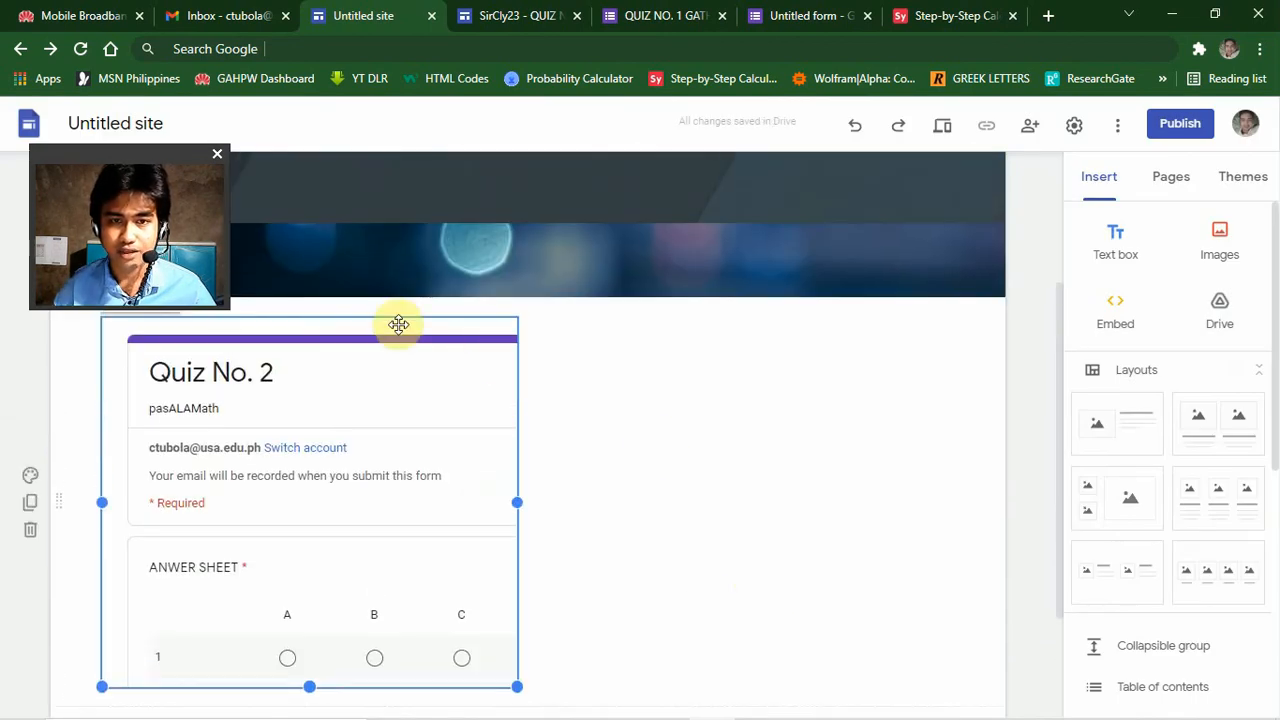
drag(398, 324, 624, 253)
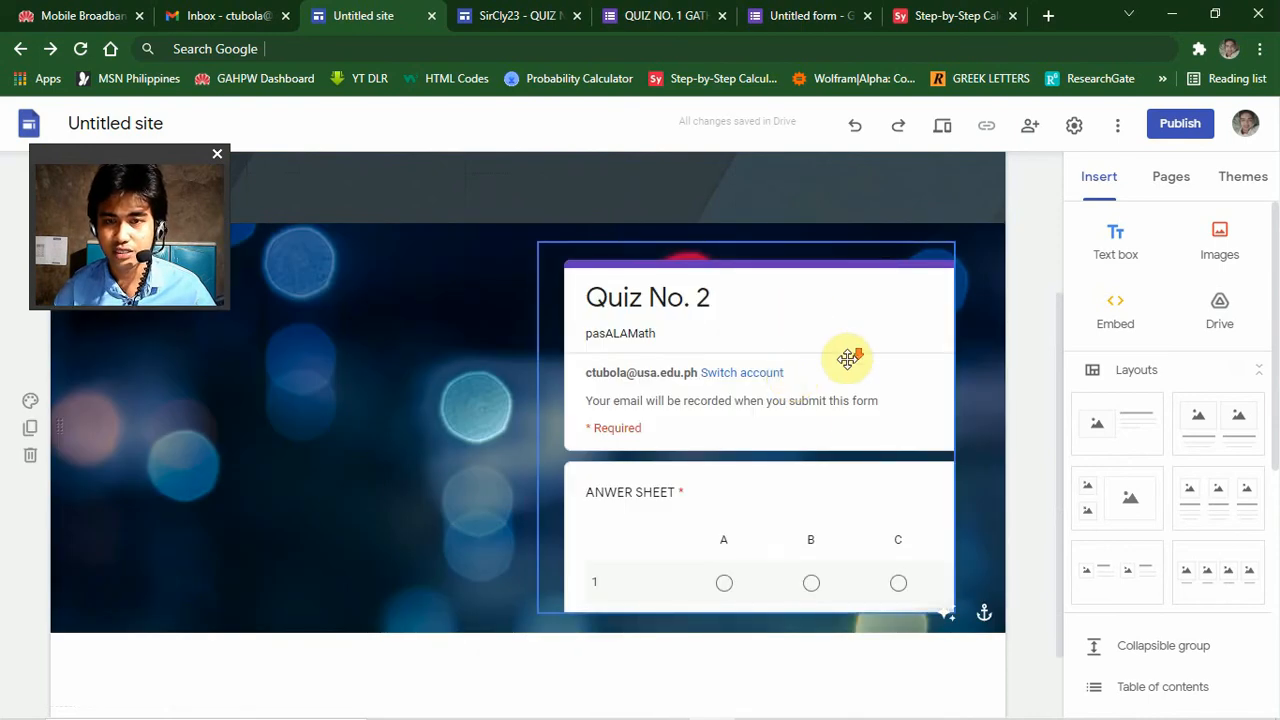
scroll(847, 358, down, 1)
drag(111, 151, 1066, 94)
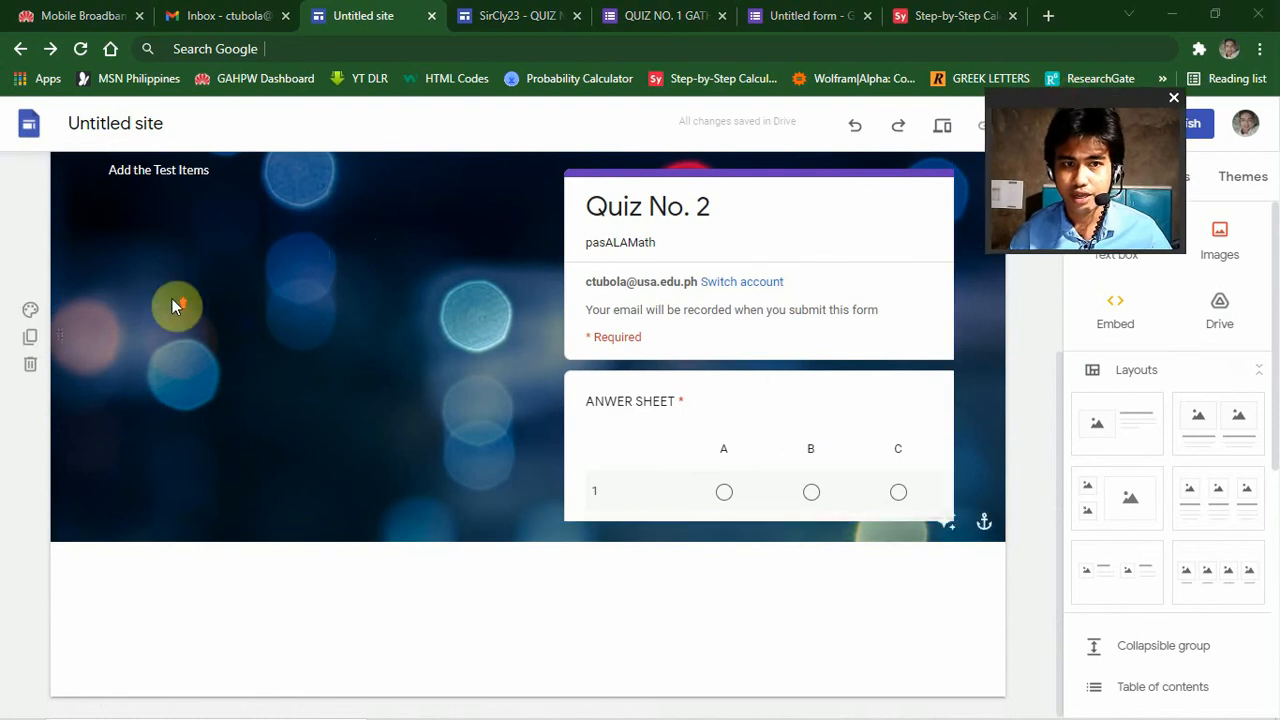
Add a blank line and the item numbers 1 to 9 on separate lines below "Add the Test Items" in the text box.
scroll(172, 298, up, 1)
click(259, 268)
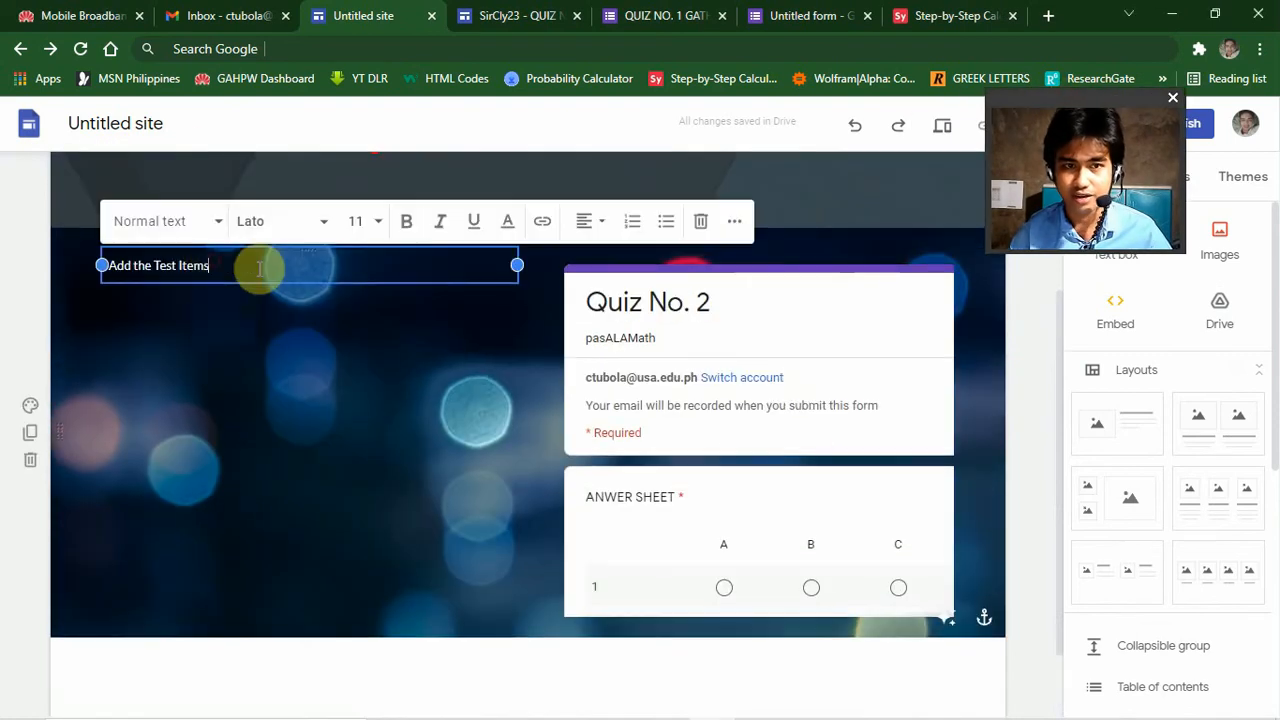
key(Return)
key(Return)
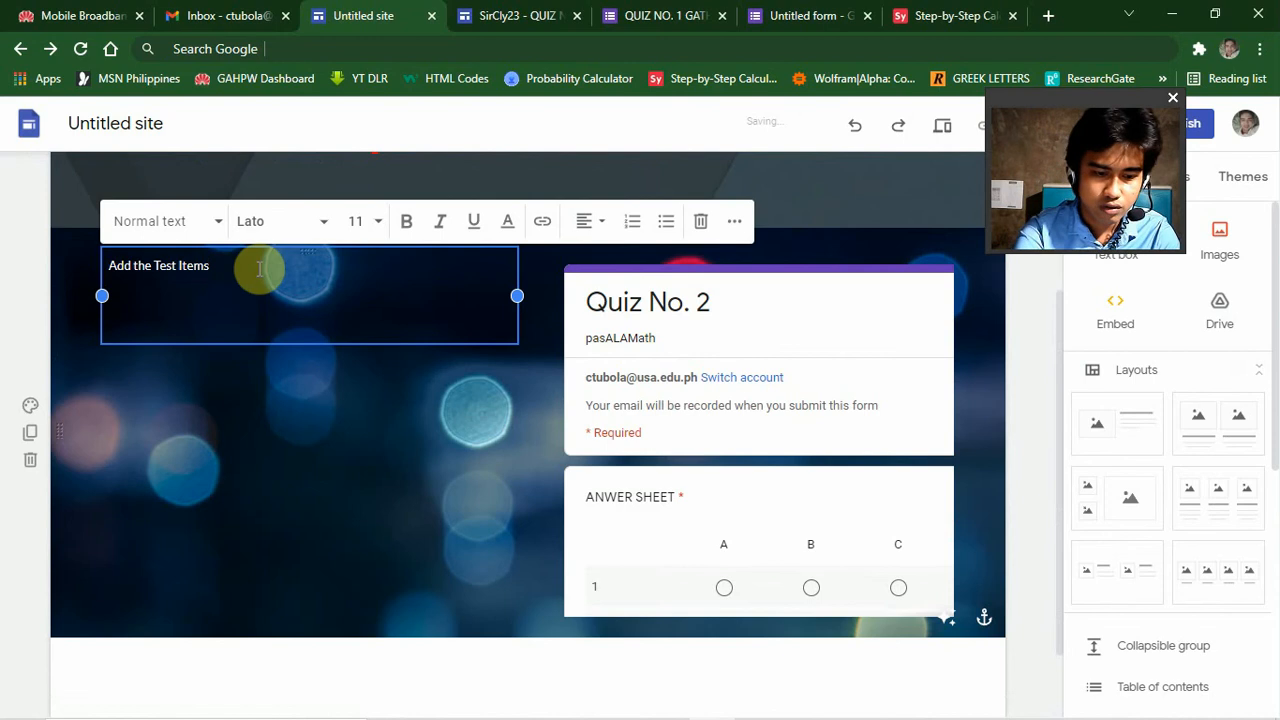
text(1)
key(Return)
text(2)
key(Return)
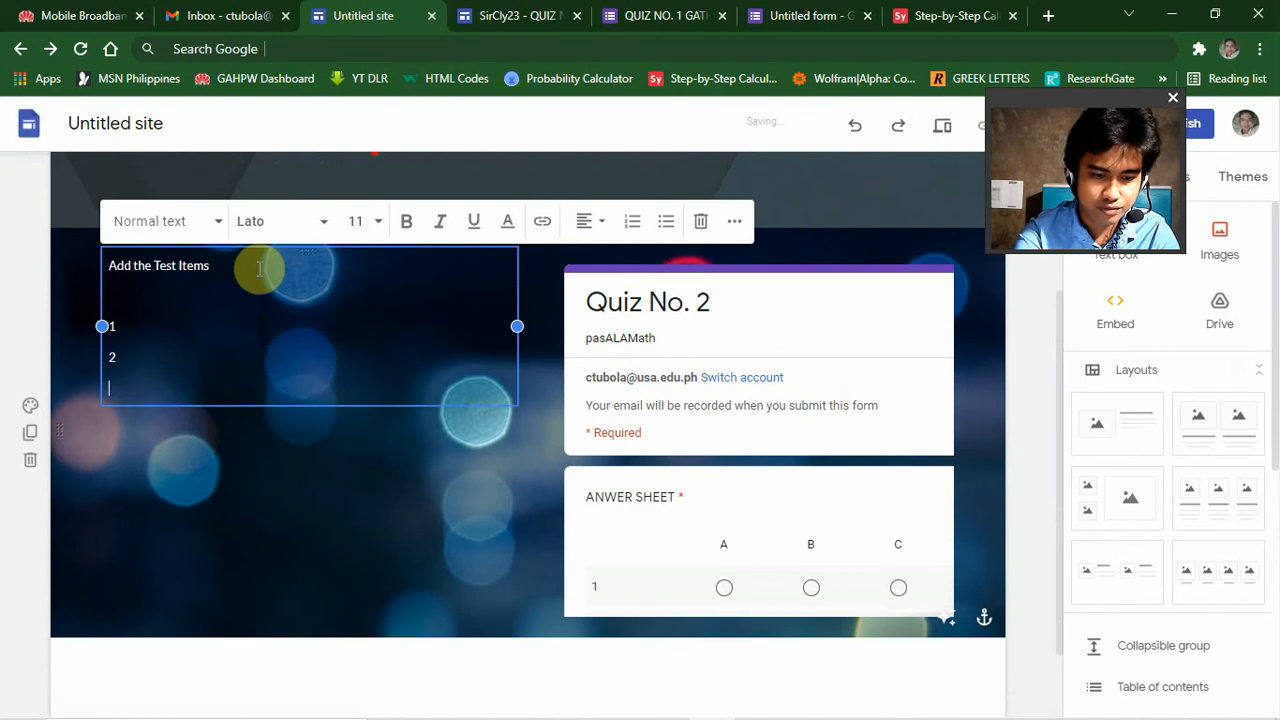
text(3)
key(Return)
text(4)
key(Return)
text(5)
key(Return)
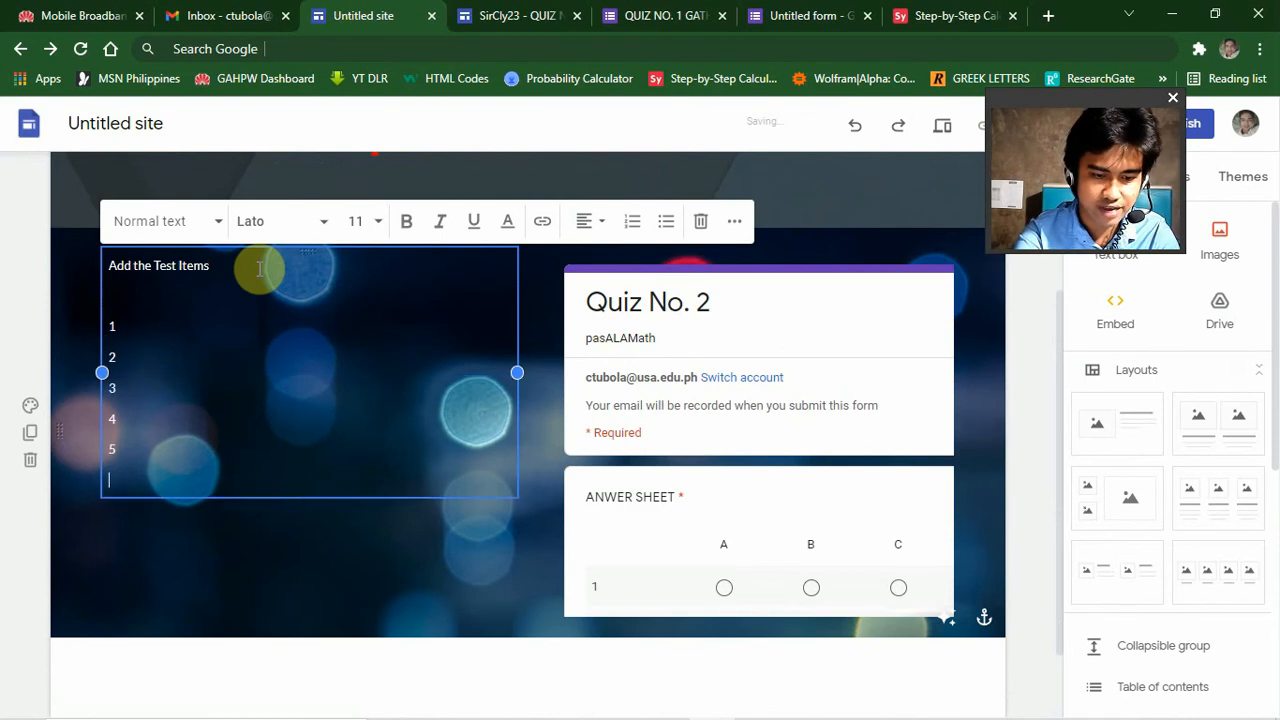
text(6)
key(Return)
text(7)
key(Return)
text(8)
key(Return)
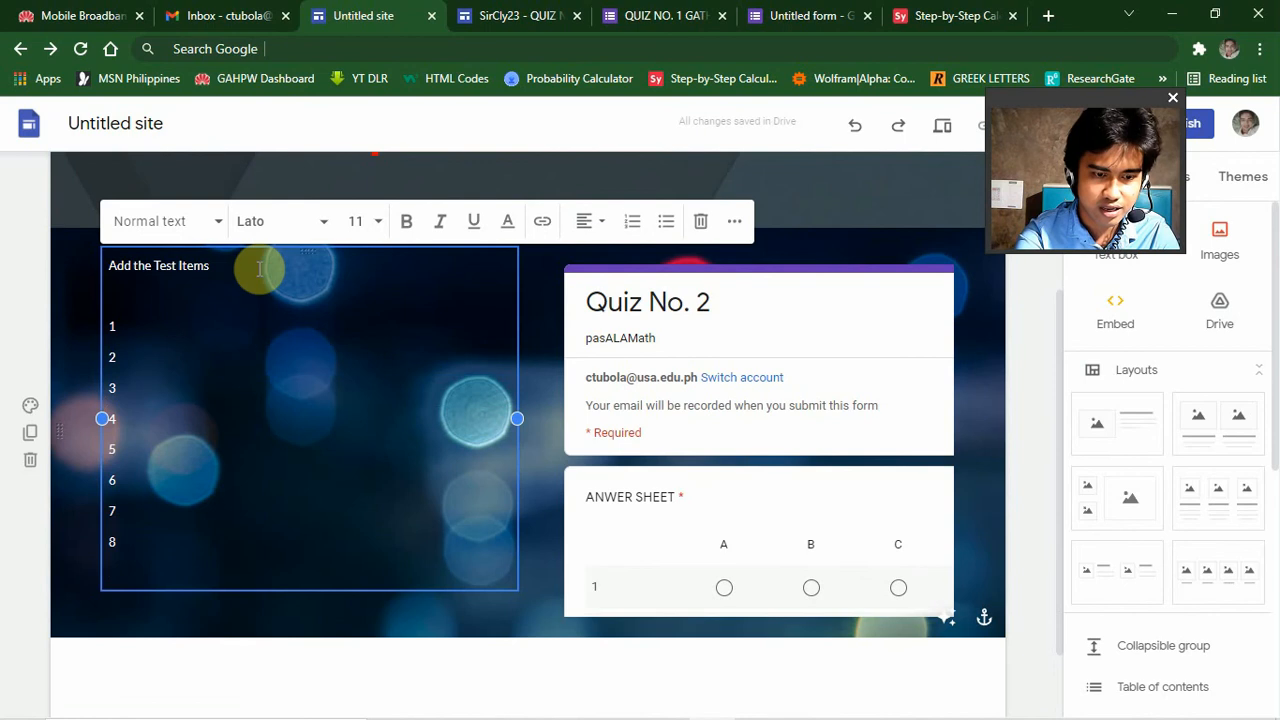
text(9)
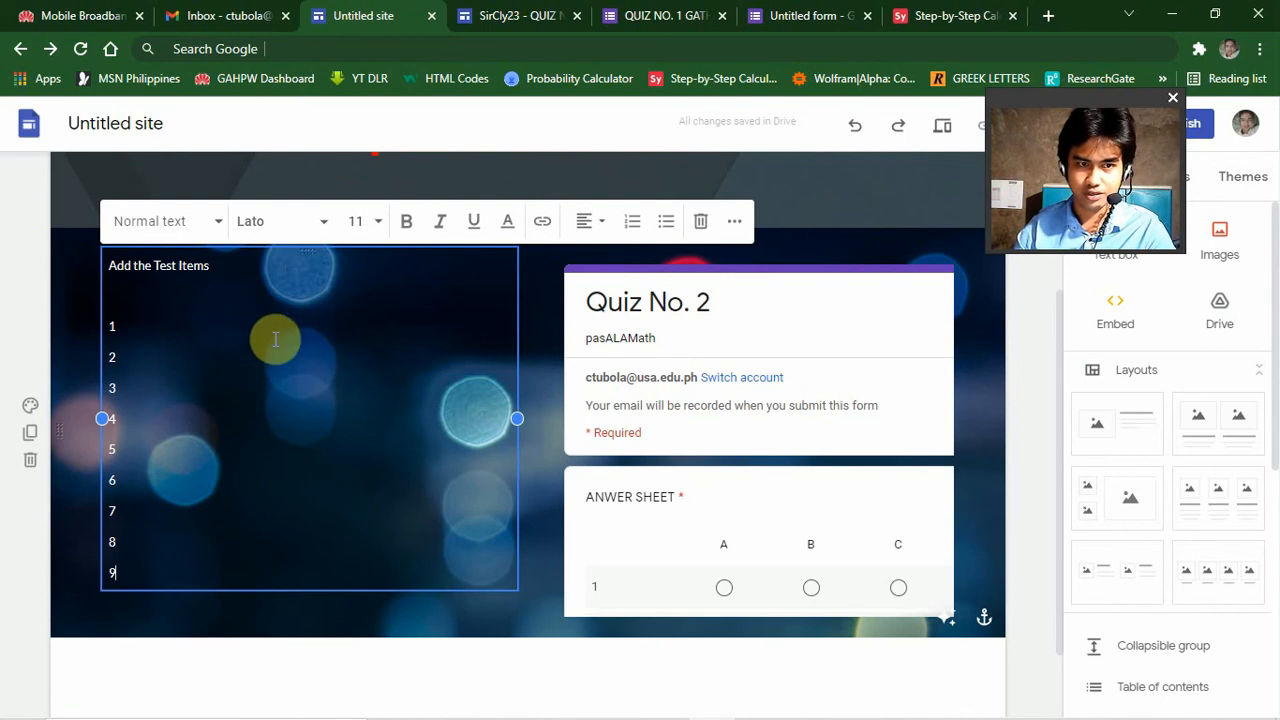
click(557, 688)
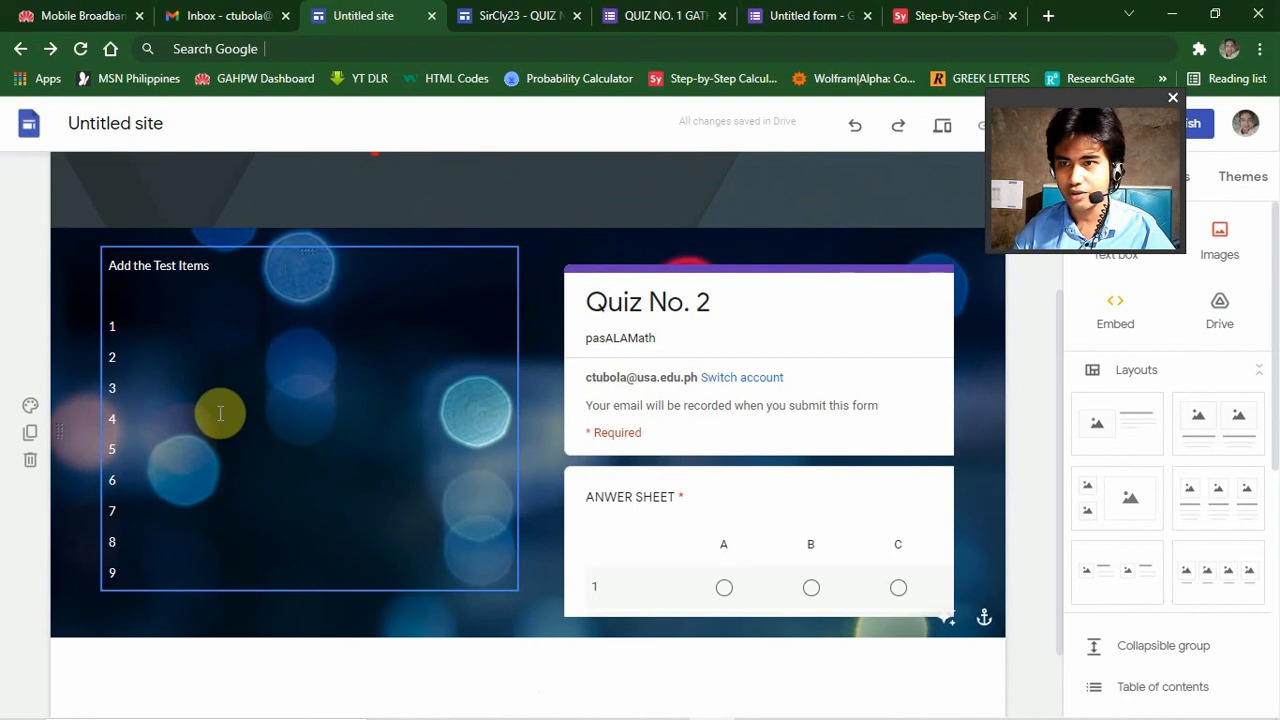
Extend the embedded form's bottom edge well below the item numbers and widen the form leftward toward the test items text box.
scroll(737, 420, down, 1)
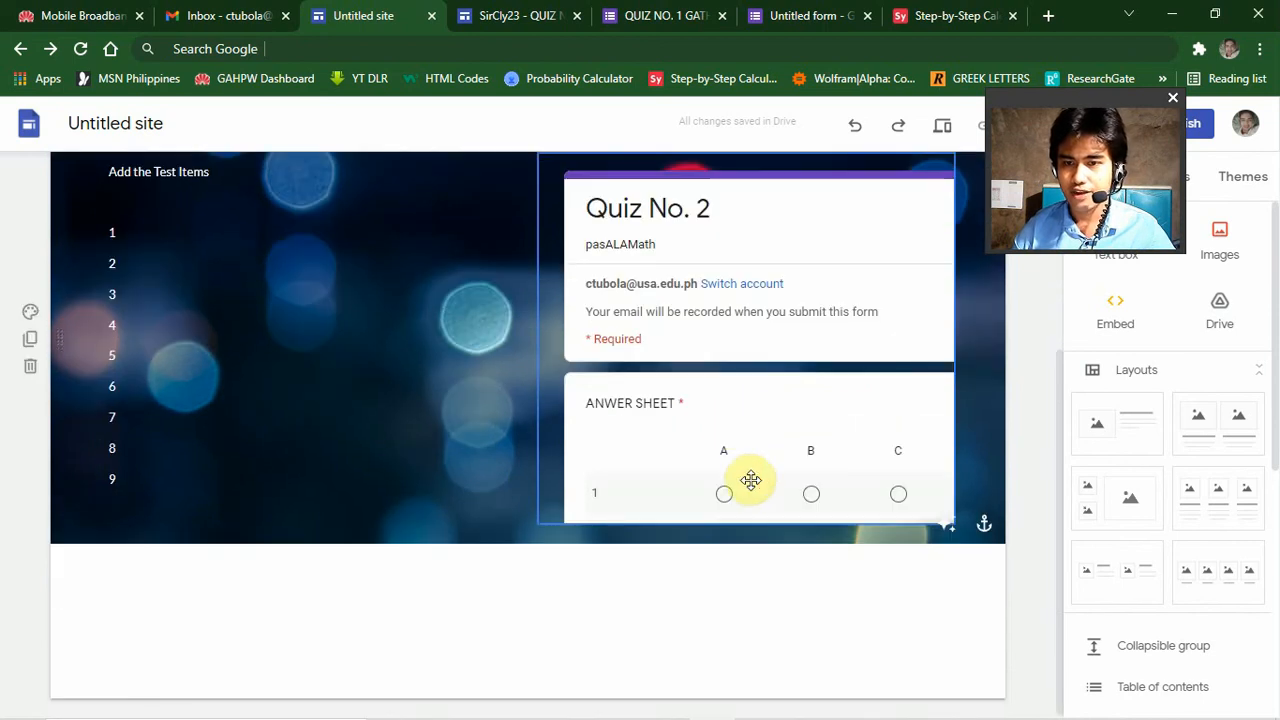
click(782, 515)
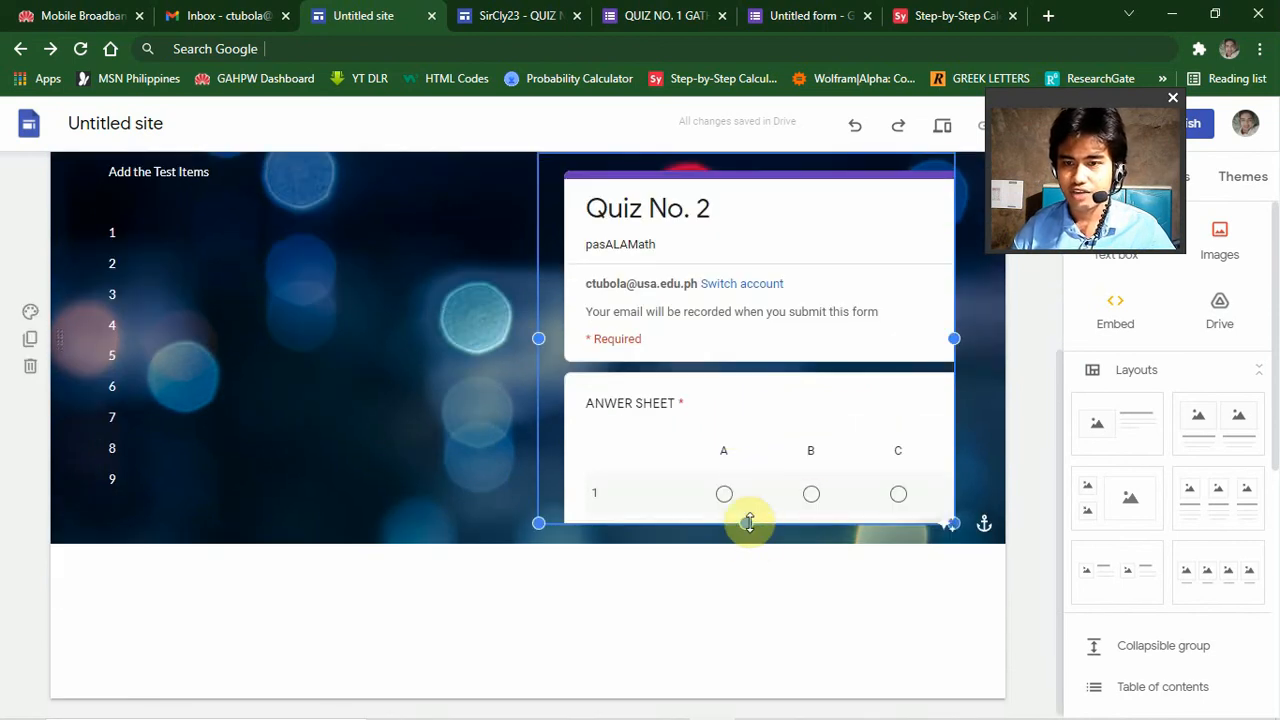
drag(748, 521, 757, 677)
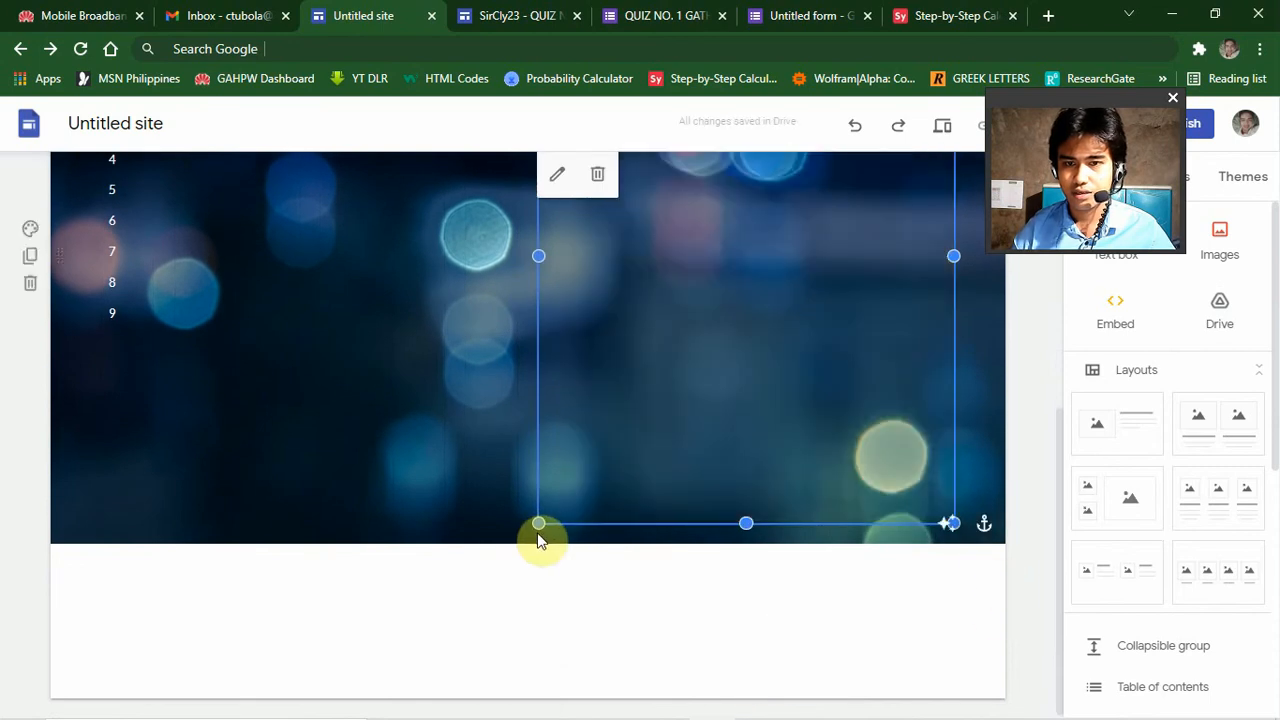
drag(534, 532, 474, 538)
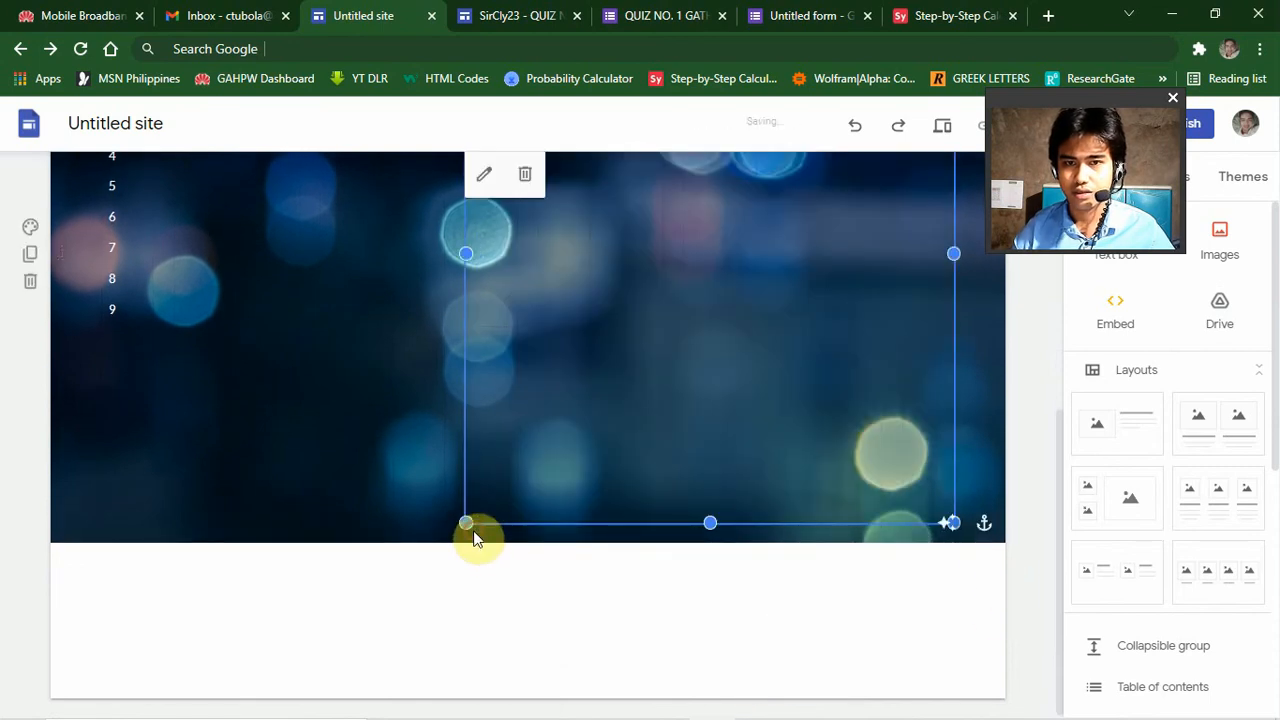
scroll(789, 529, up, 4)
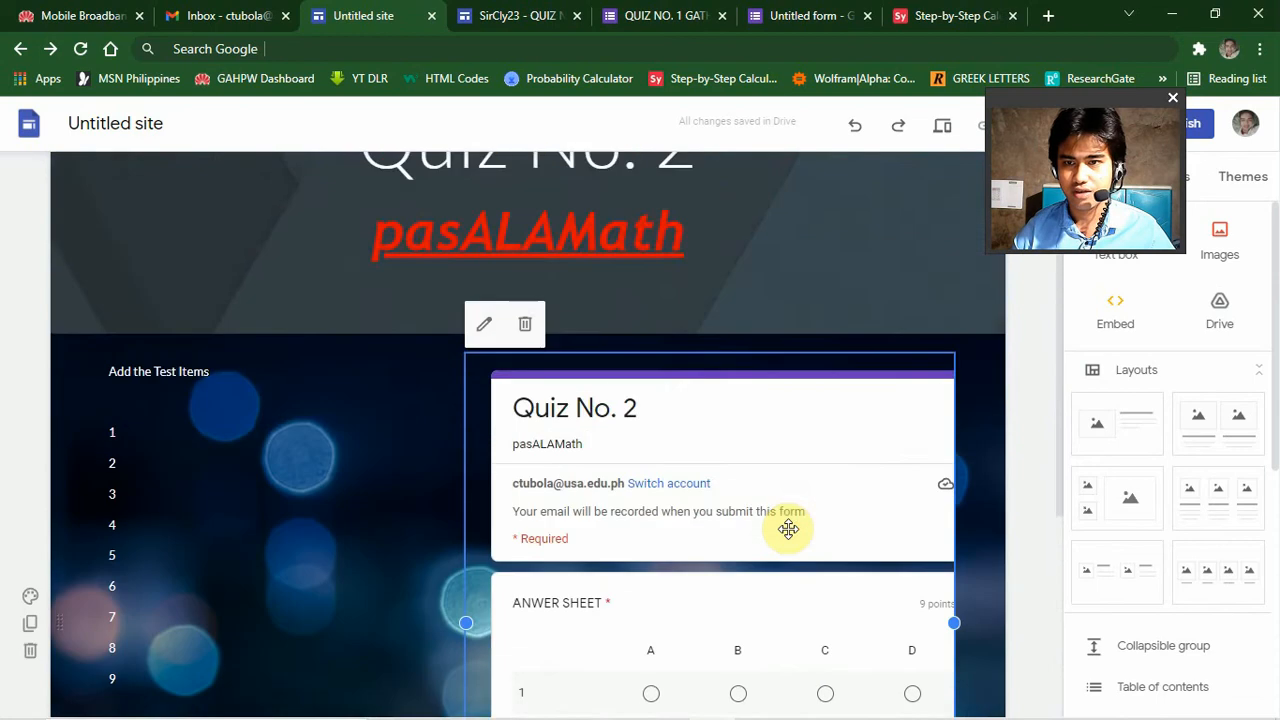
Widen the embedded form further leftward until answer columns A to D fit completely, and lengthen it slightly more.
scroll(789, 529, down, 3)
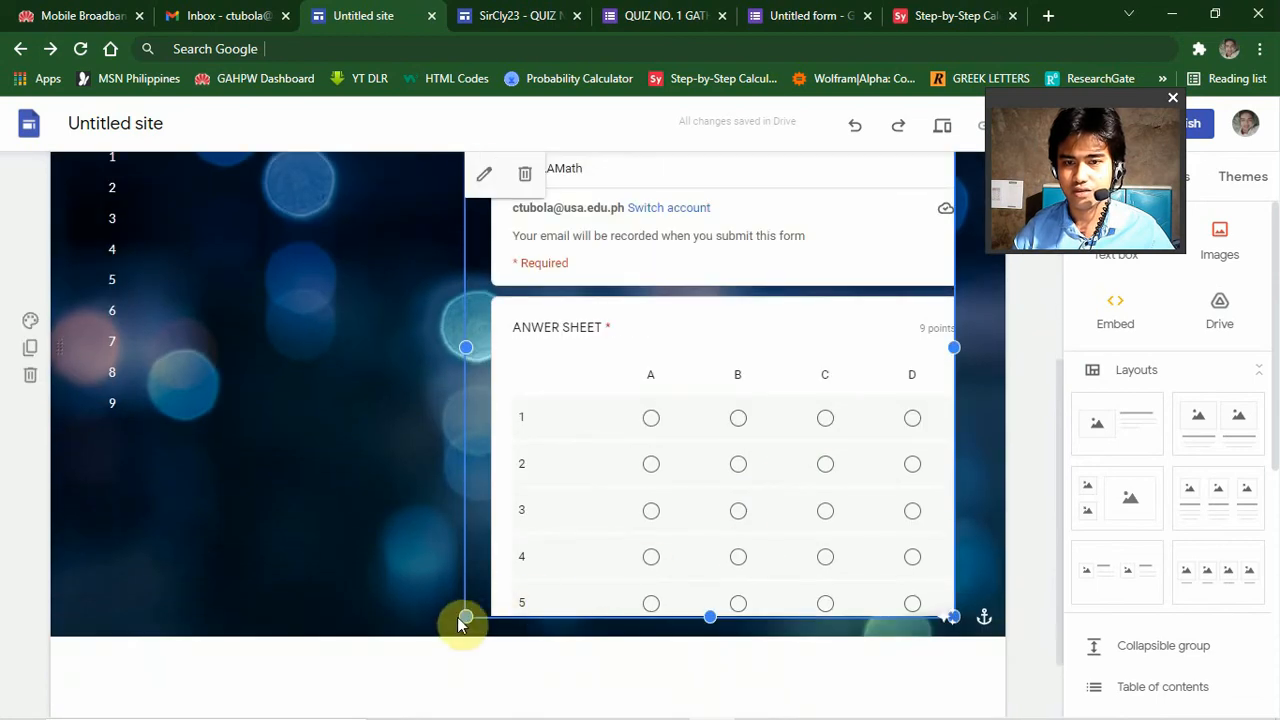
drag(466, 616, 403, 635)
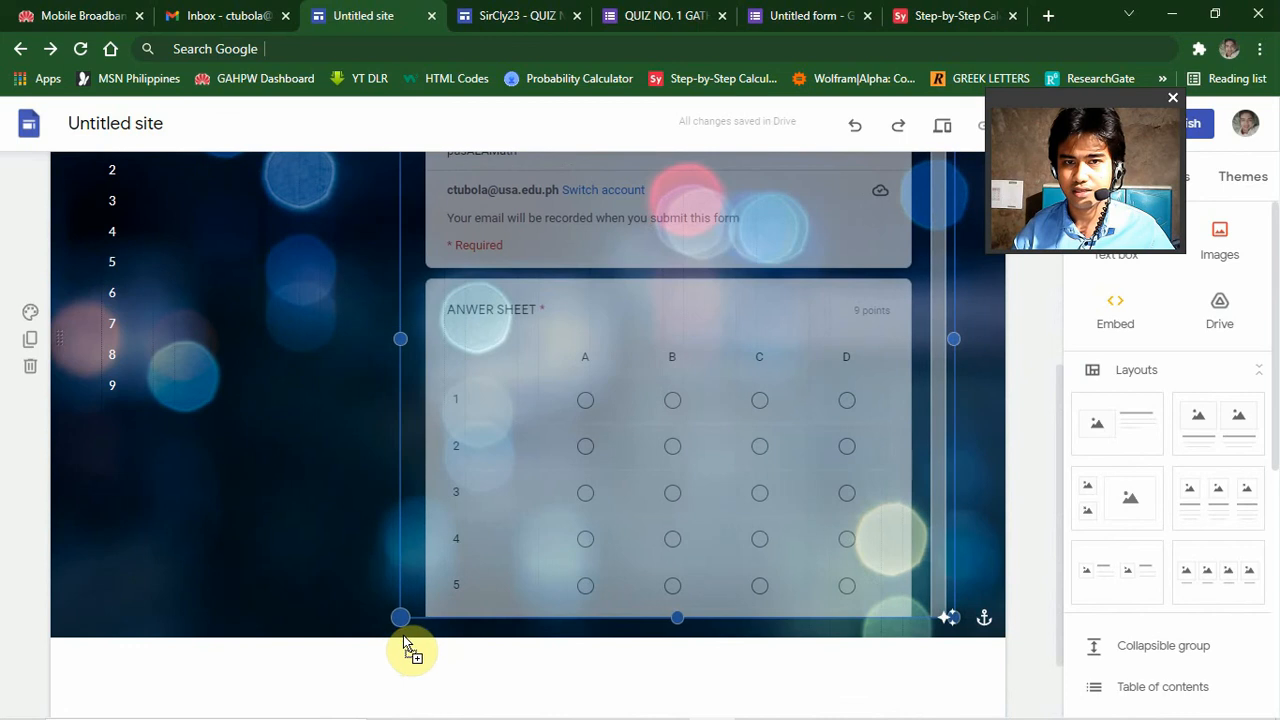
scroll(715, 548, down, 1)
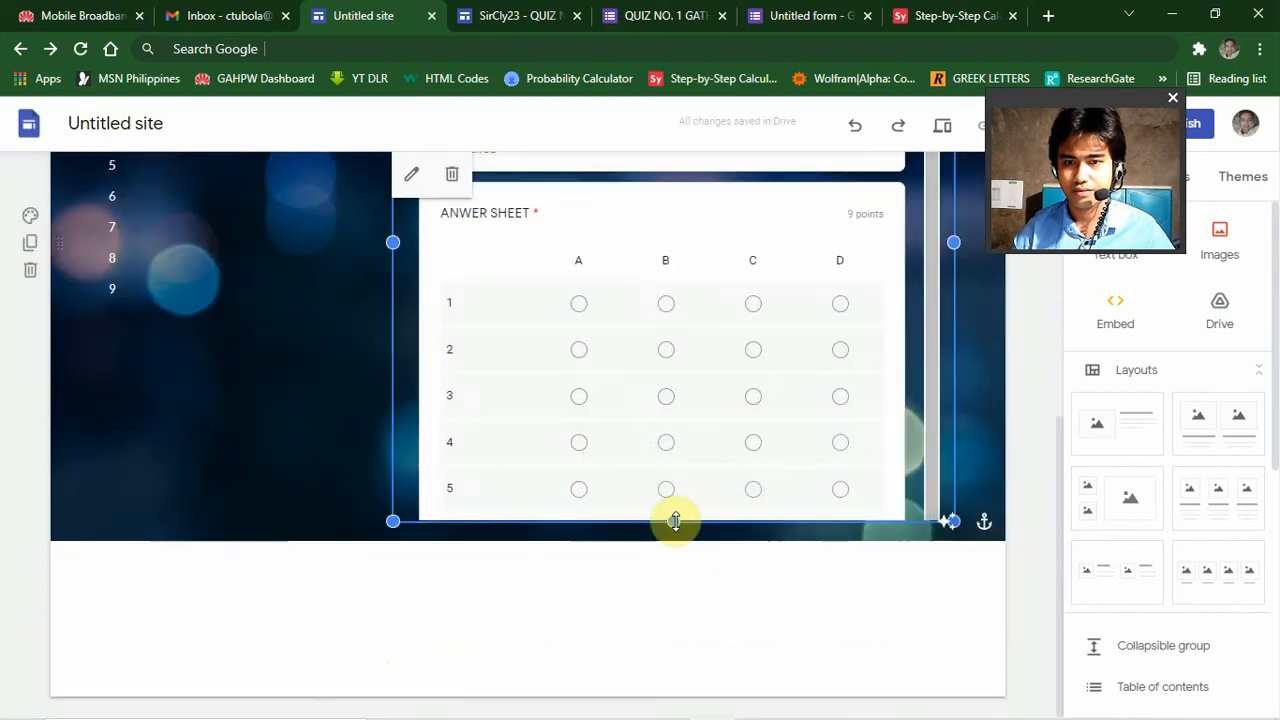
drag(674, 521, 678, 591)
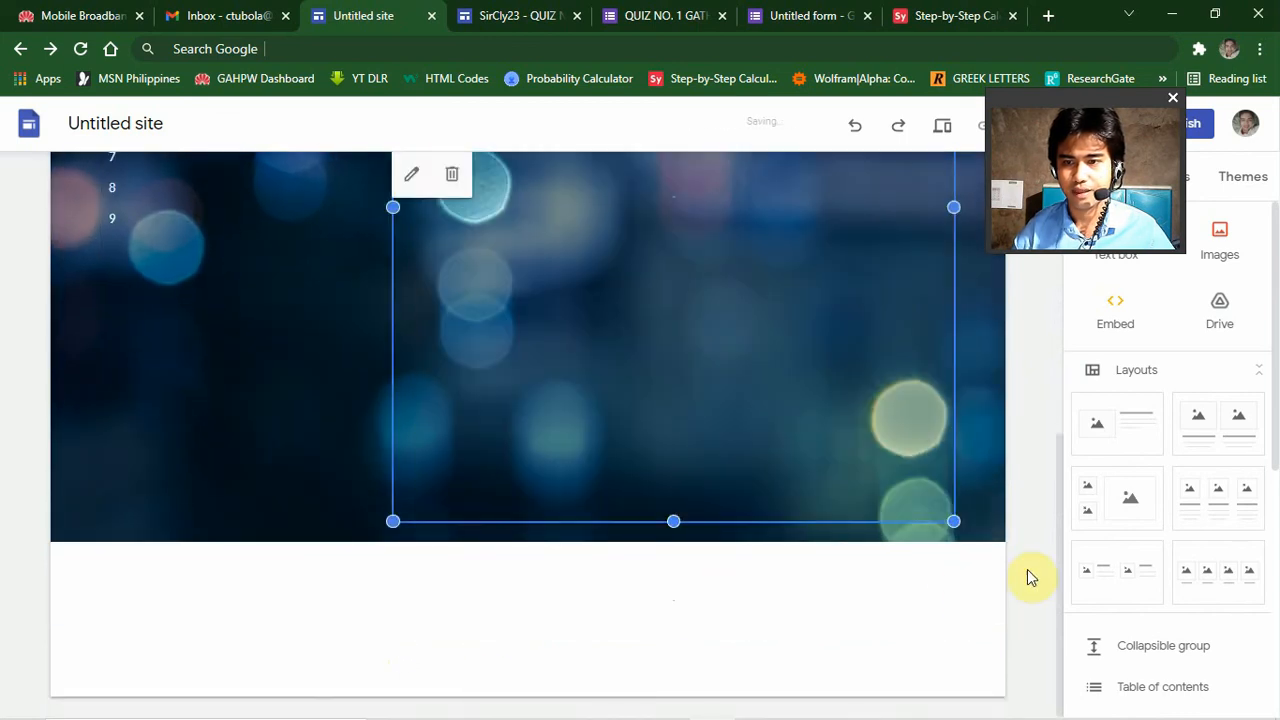
scroll(1014, 566, up, 6)
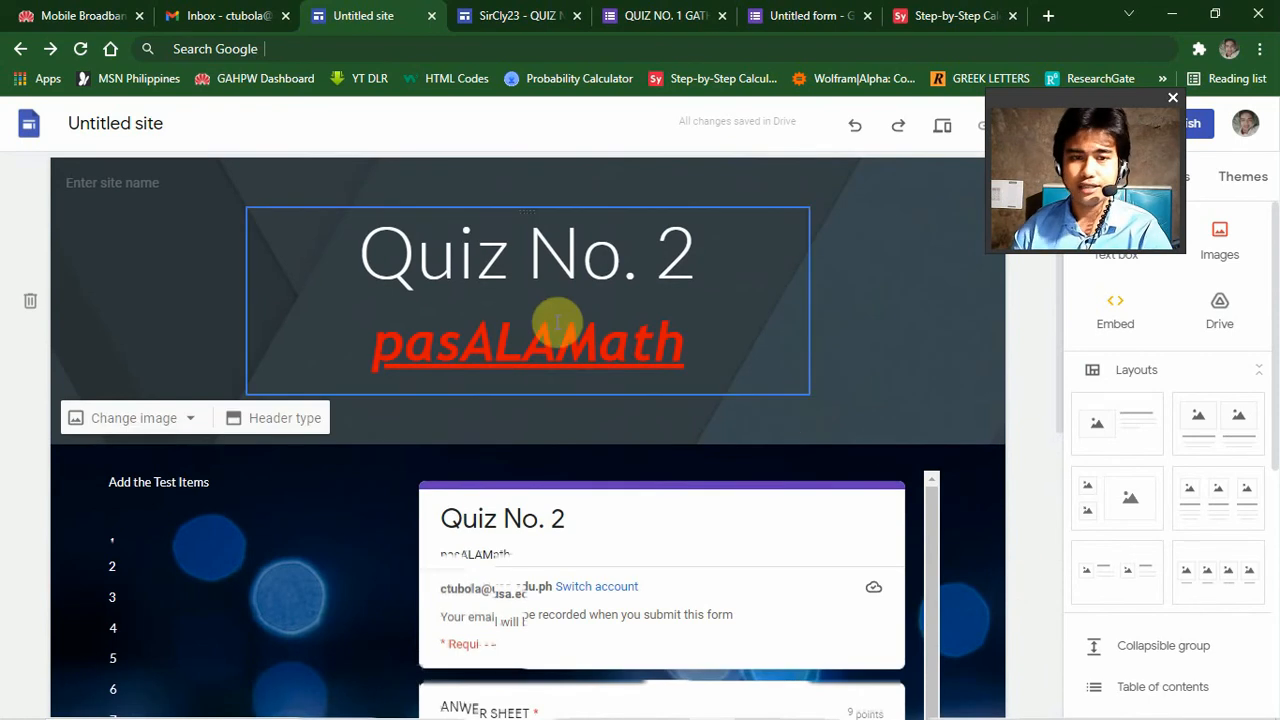
scroll(343, 500, down, 1)
scroll(343, 500, down, 2)
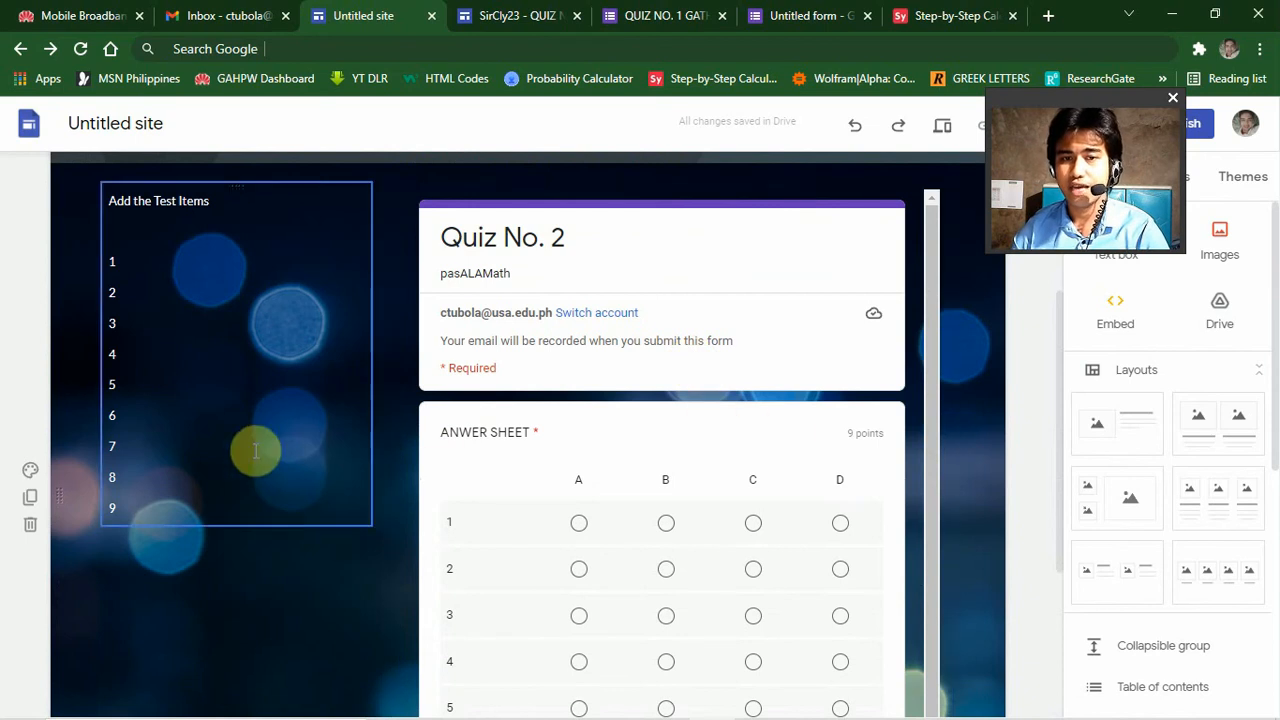
scroll(735, 444, up, 1)
scroll(735, 444, up, 1)
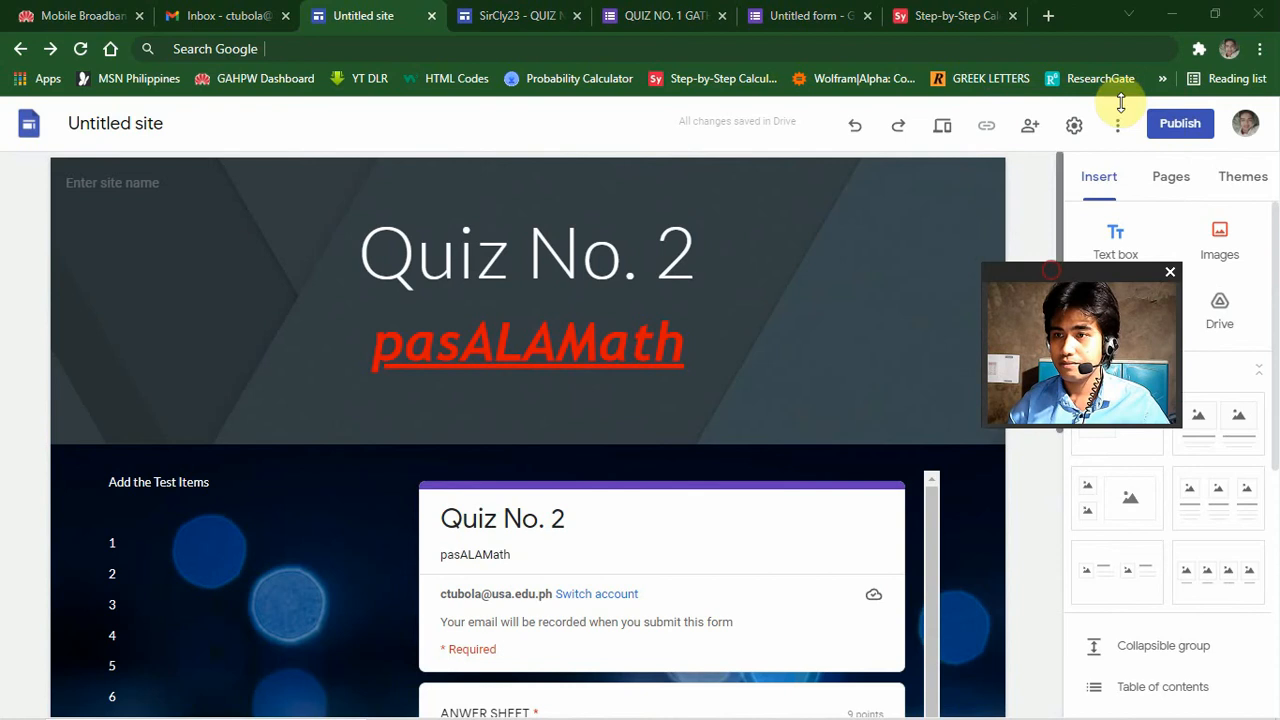
Start publishing the site with the web address quizno2, highlight the full site URL, and cancel without publishing.
click(1180, 125)
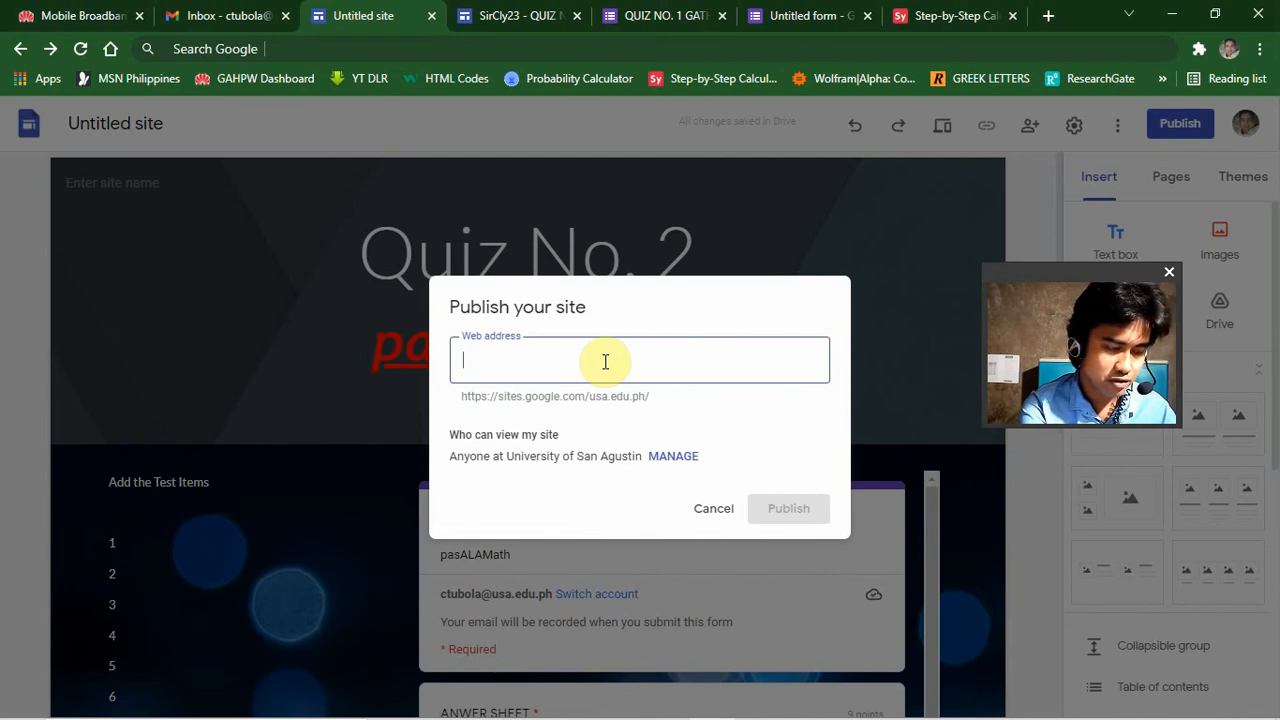
text(qu)
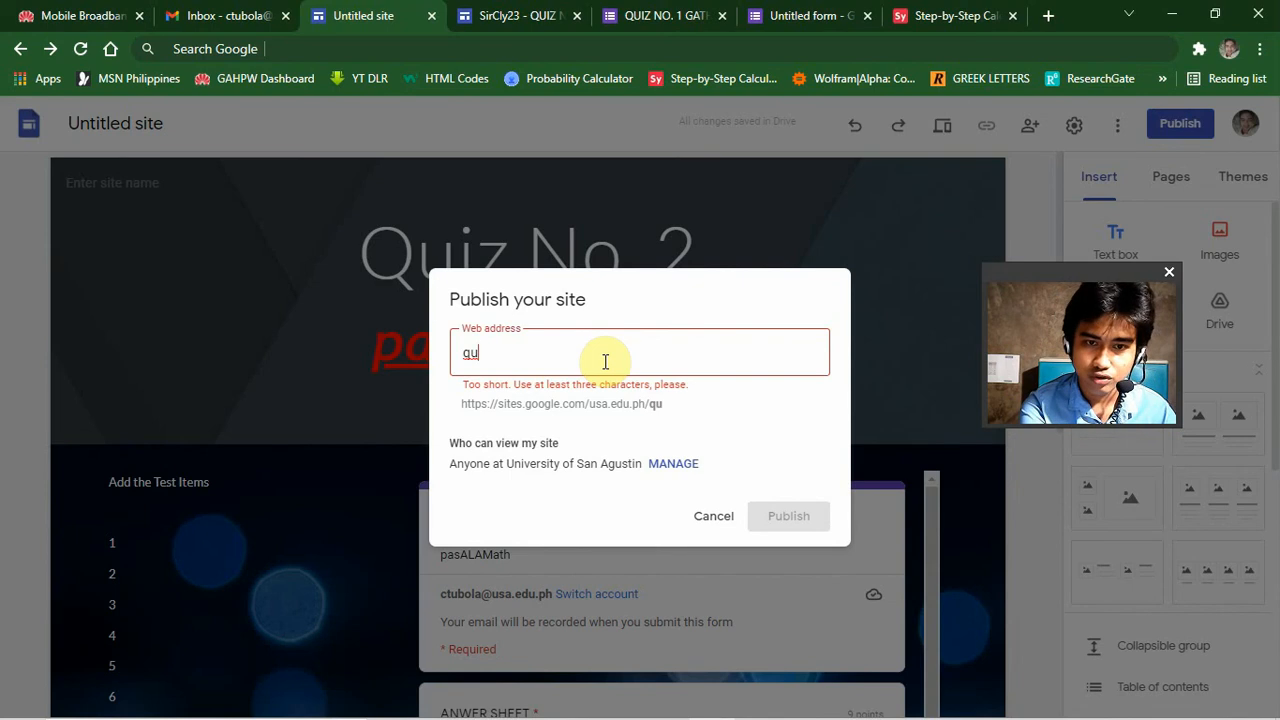
text(i)
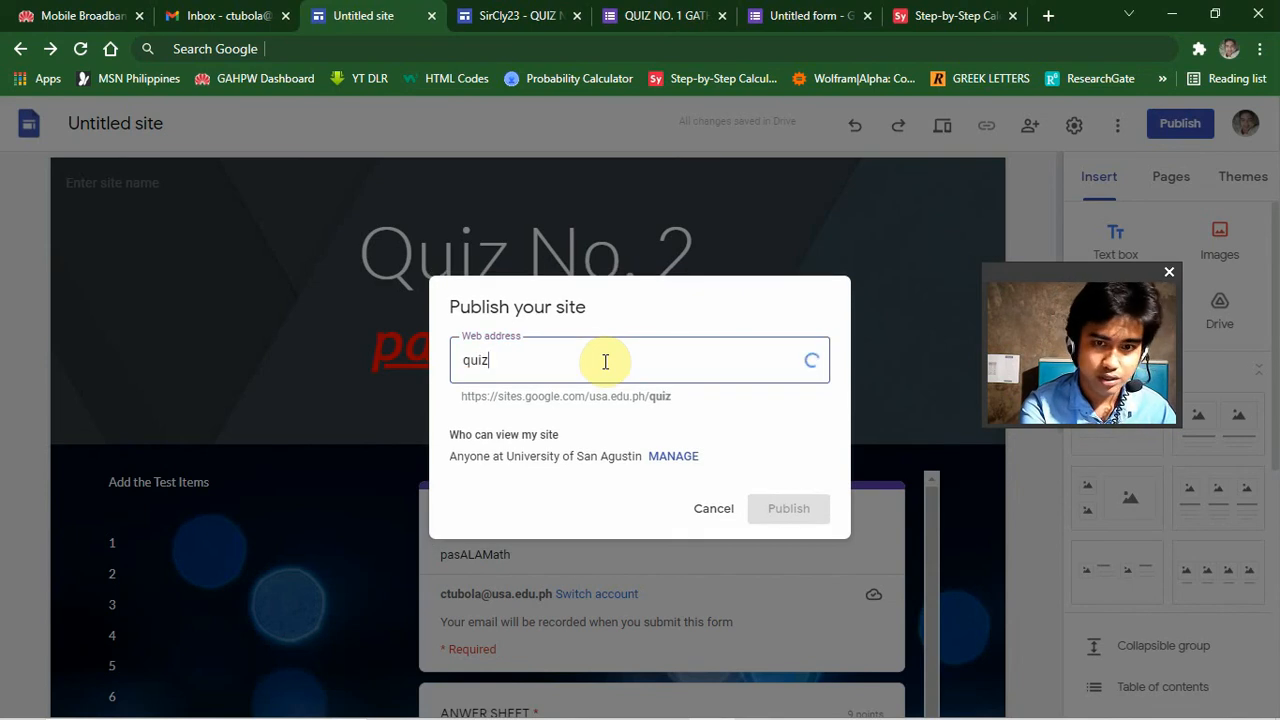
text(zno)
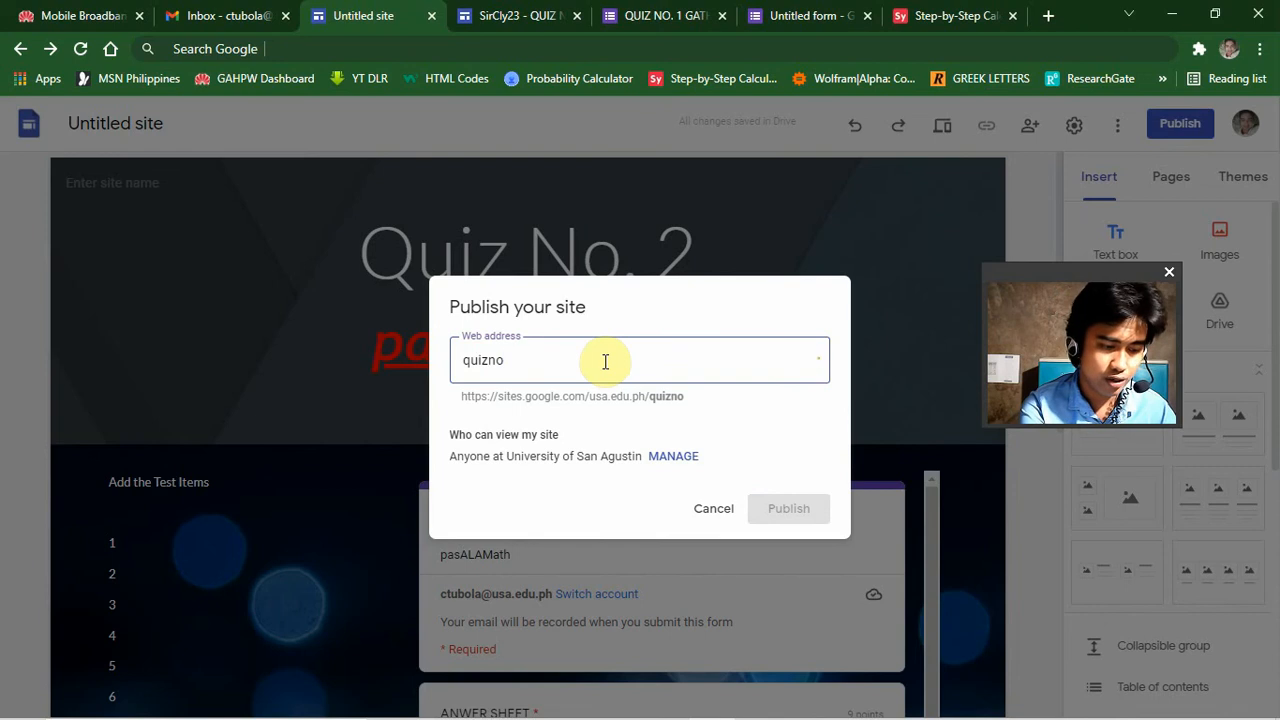
text(.)
key(BackSpace)
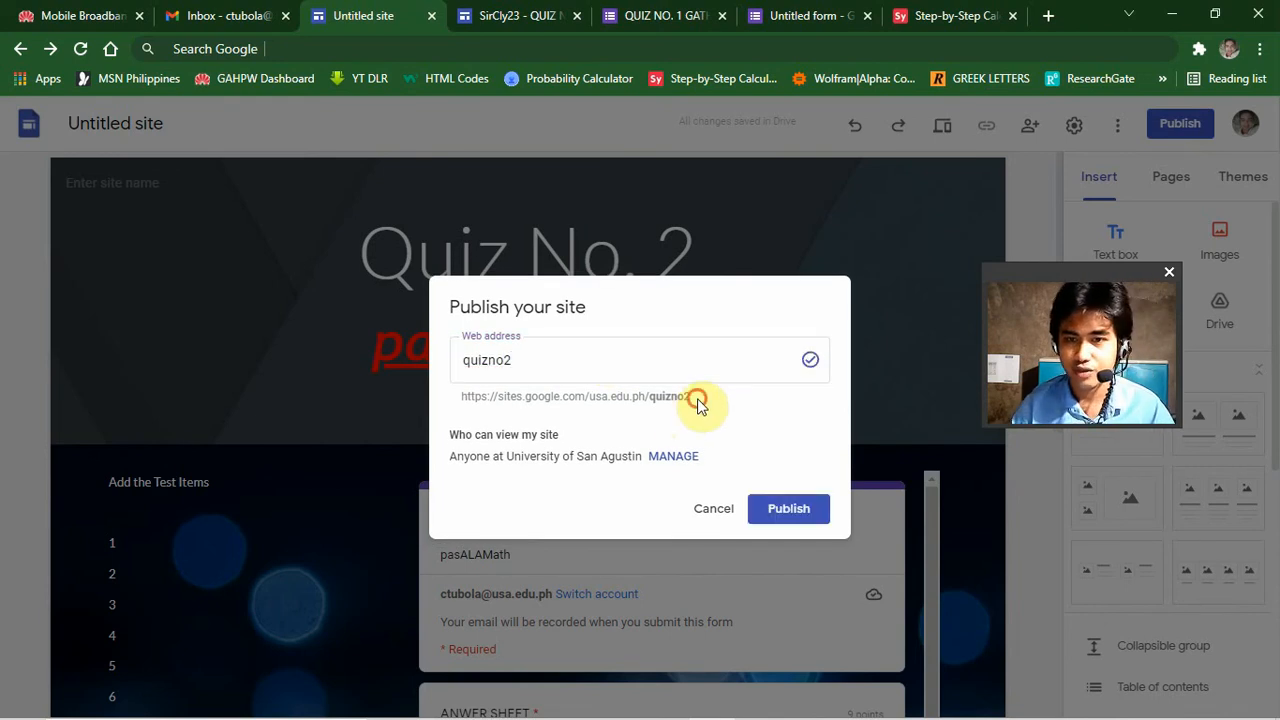
drag(698, 400, 551, 396)
mouse_move(711, 396)
mouse_down()
mouse_move(464, 412)
mouse_move(688, 397)
mouse_up()
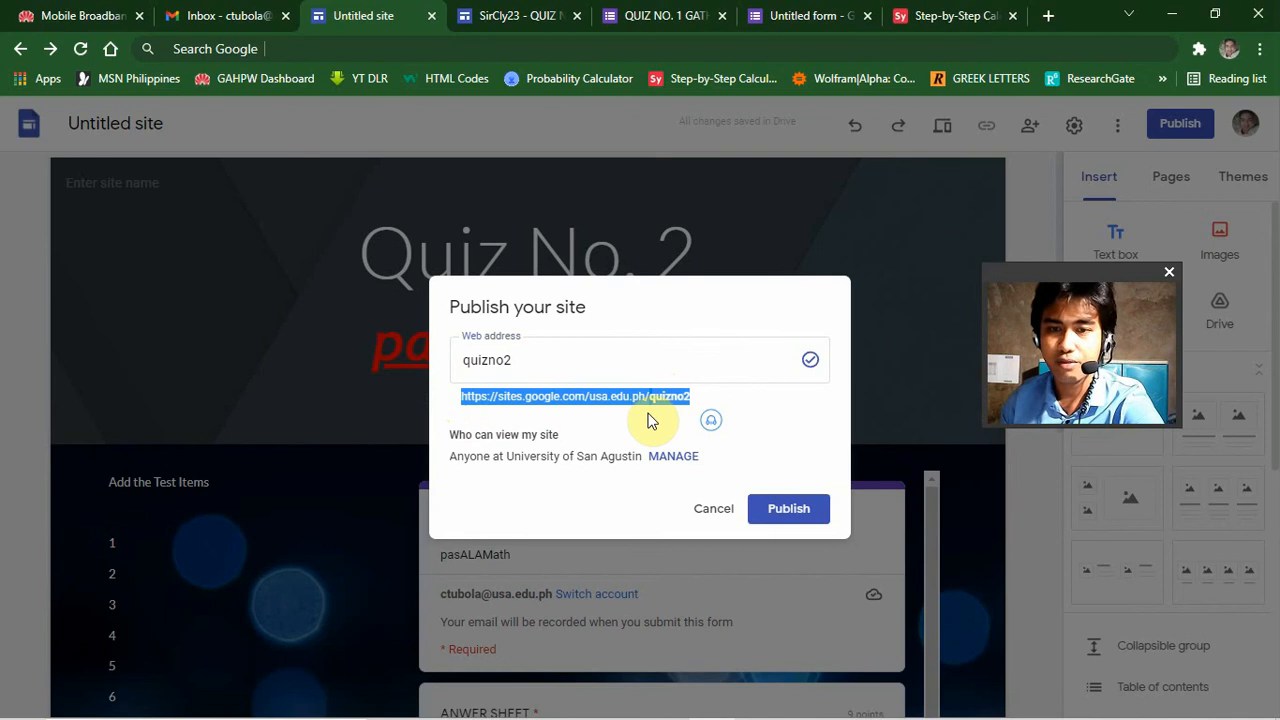
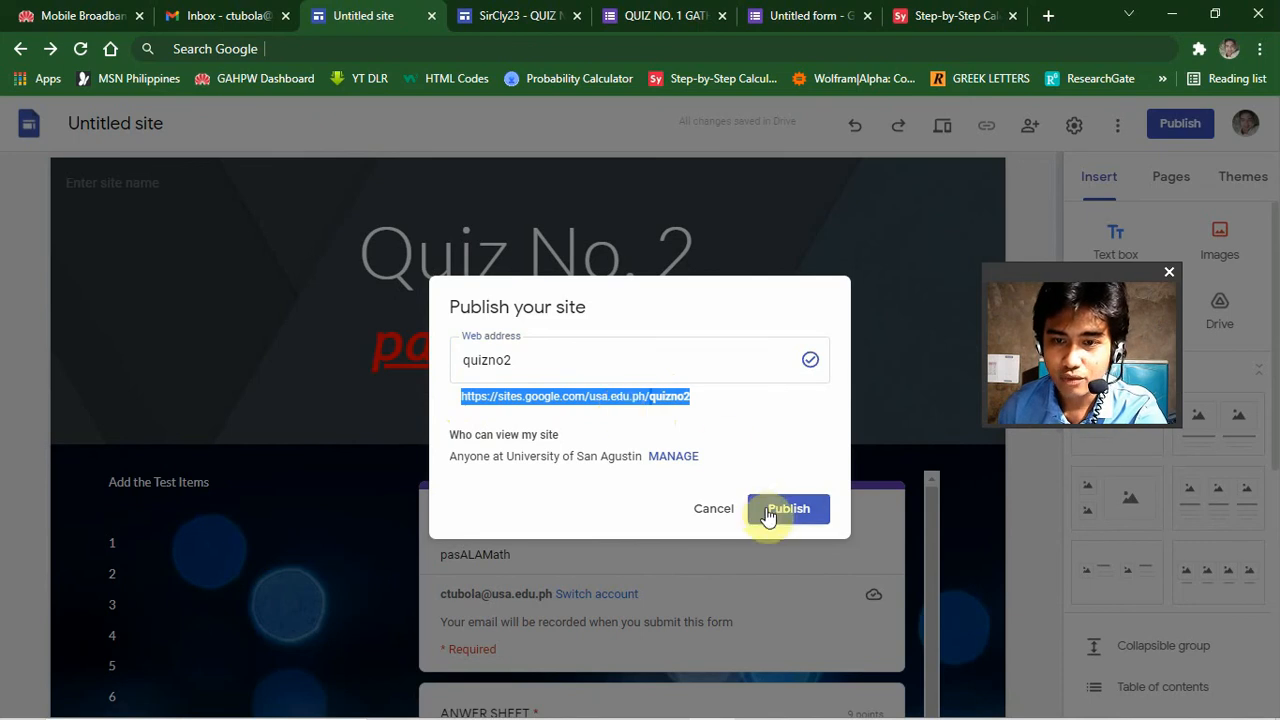
click(714, 511)
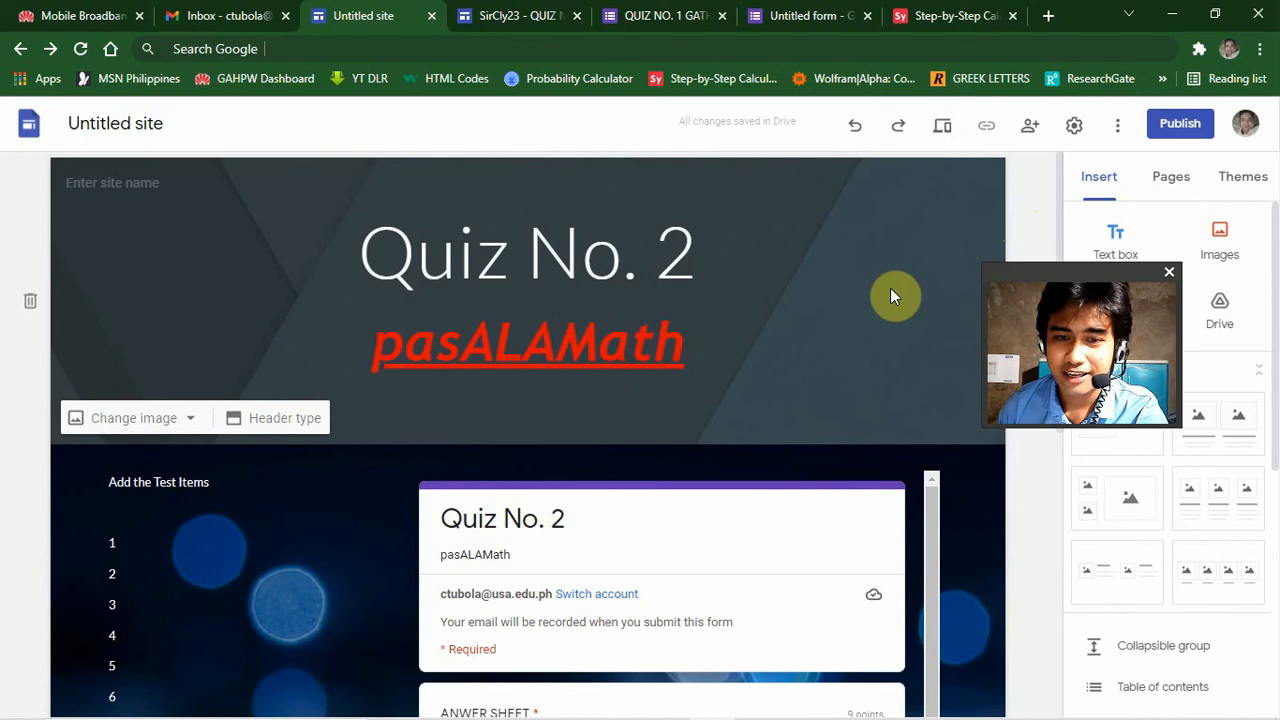
Preview the site at large-screen size, examine the header, test items and embedded answer sheet, and exit the preview.
scroll(892, 300, down, 5)
scroll(911, 472, up, 5)
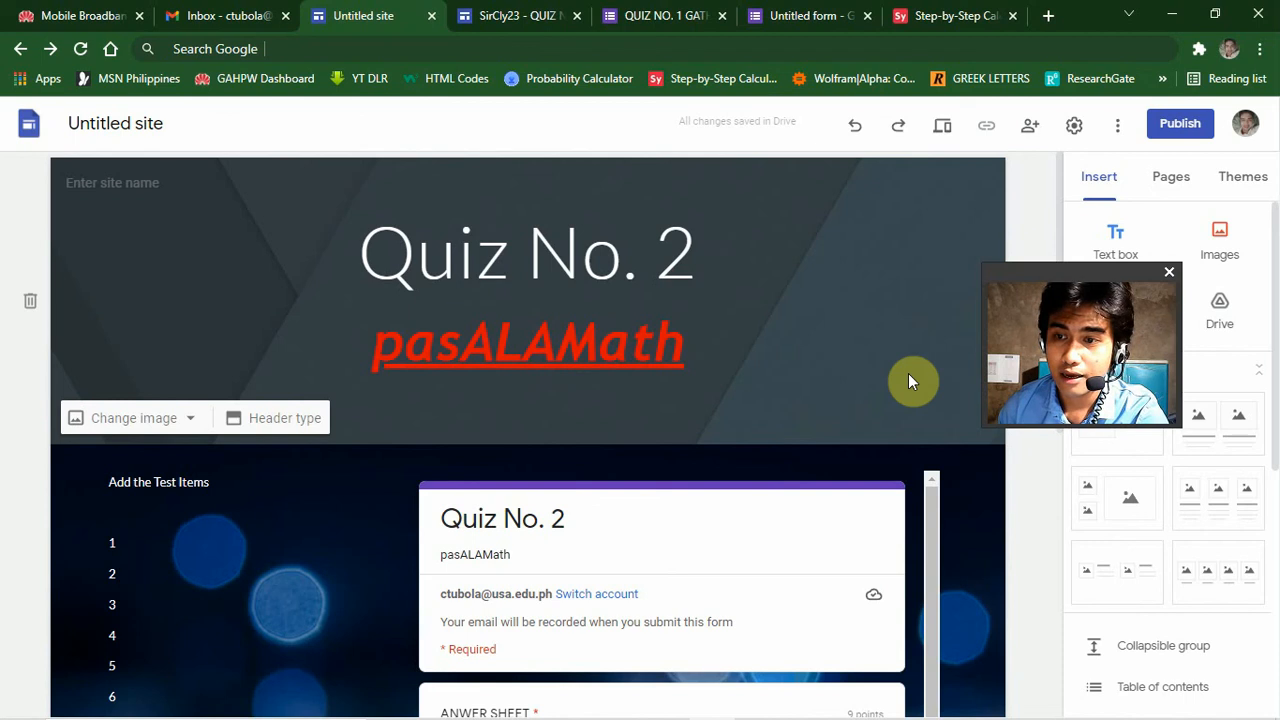
click(941, 132)
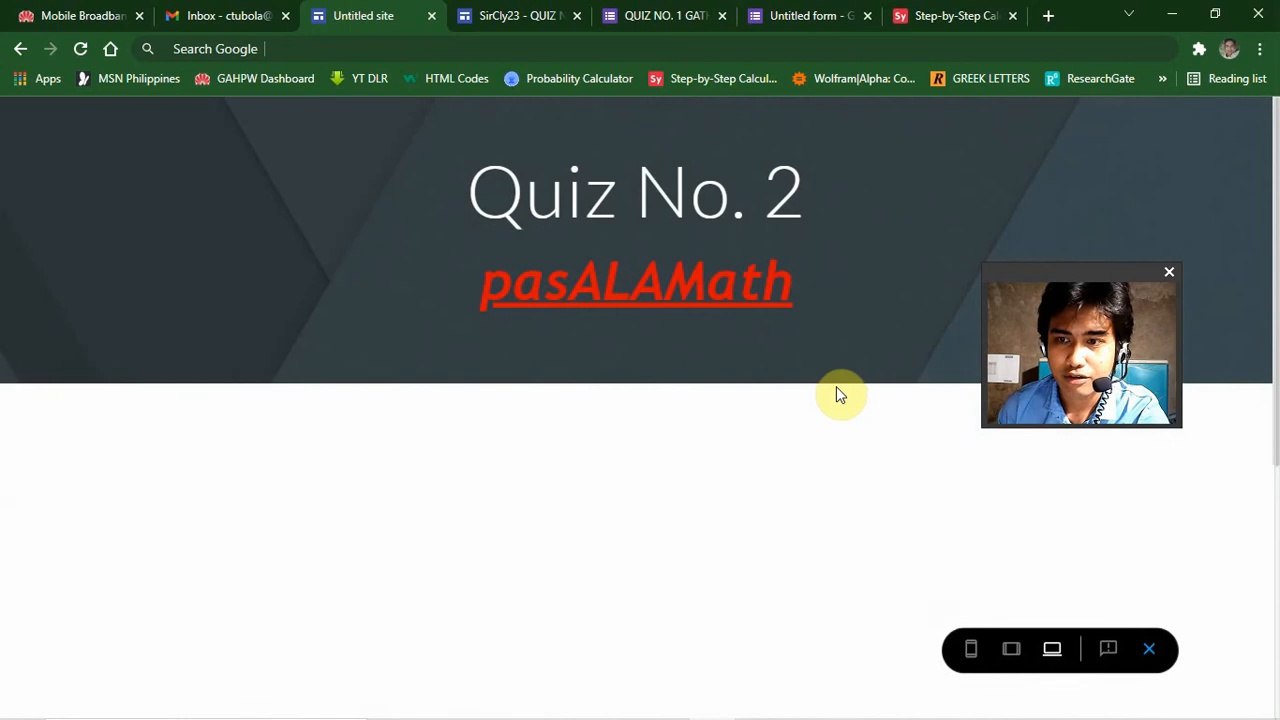
scroll(839, 390, down, 4)
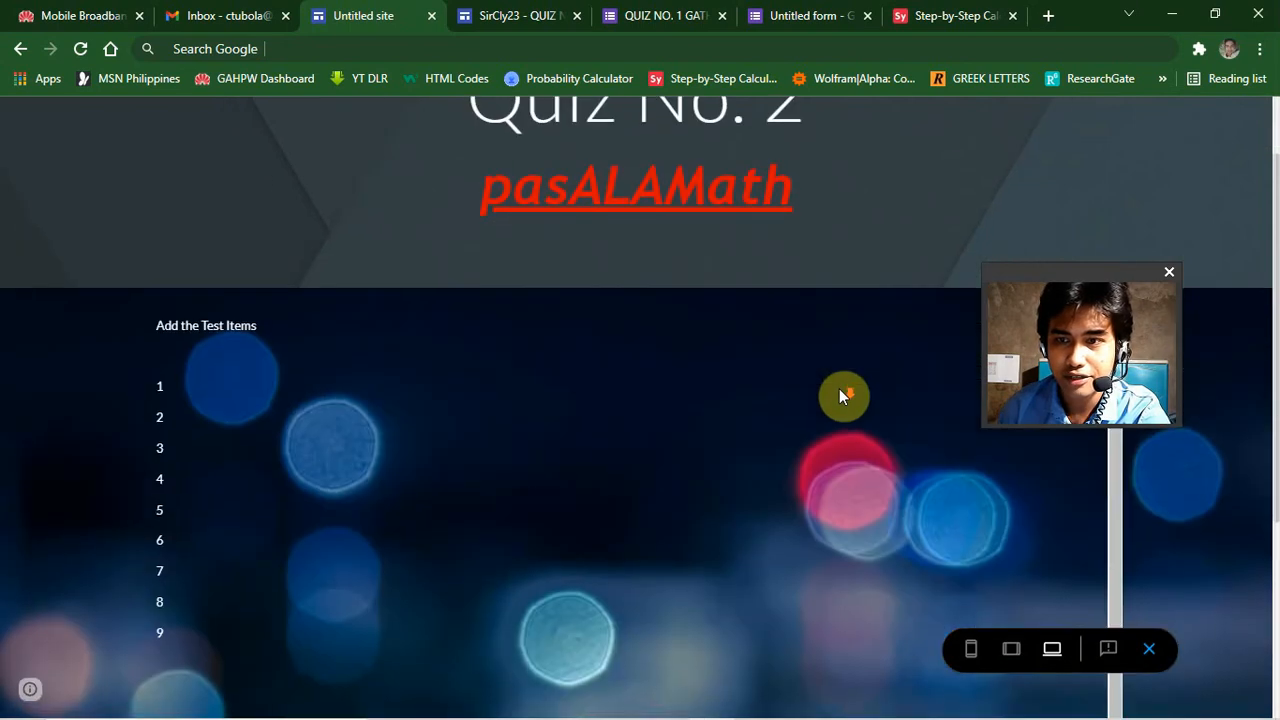
scroll(840, 395, down, 4)
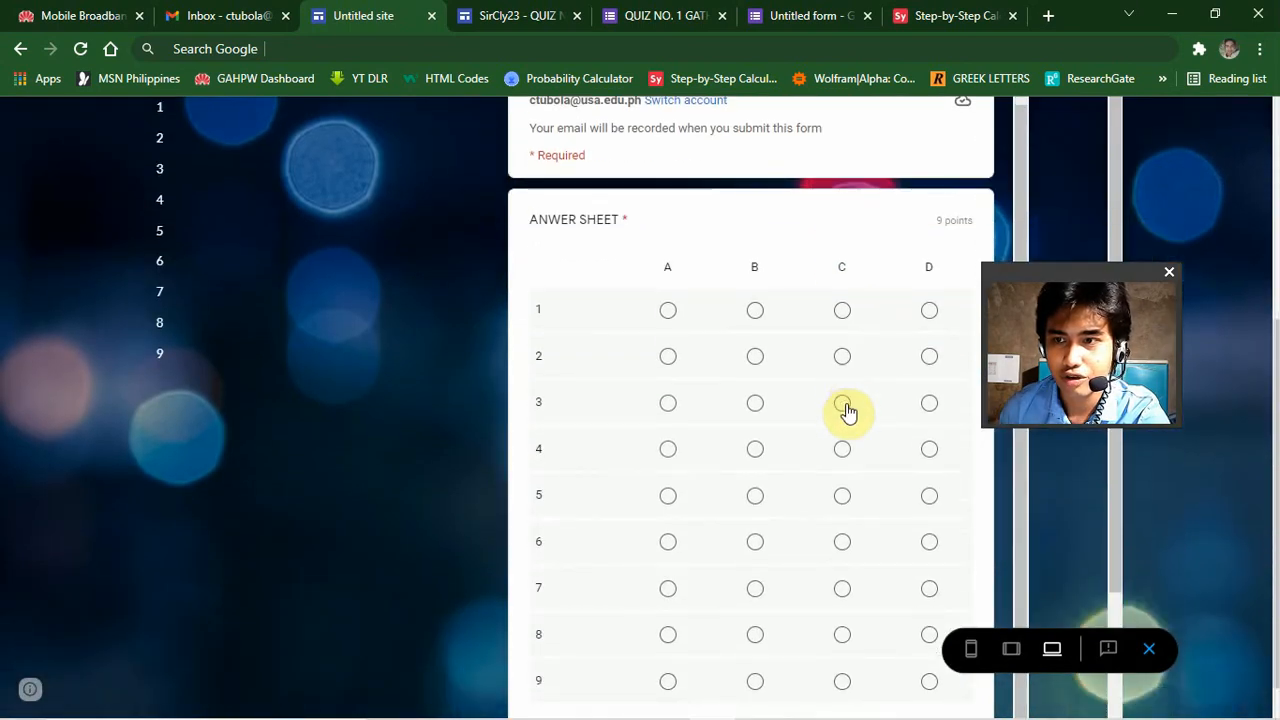
scroll(871, 529, up, 3)
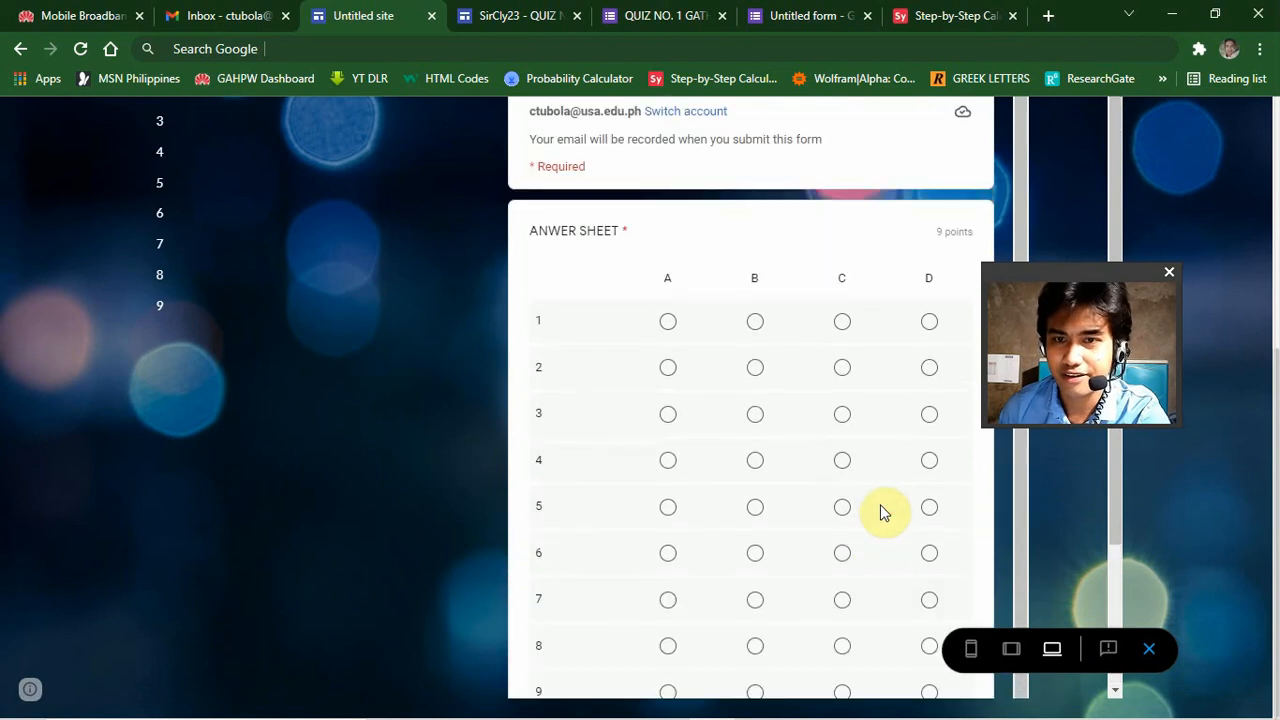
scroll(880, 512, up, 5)
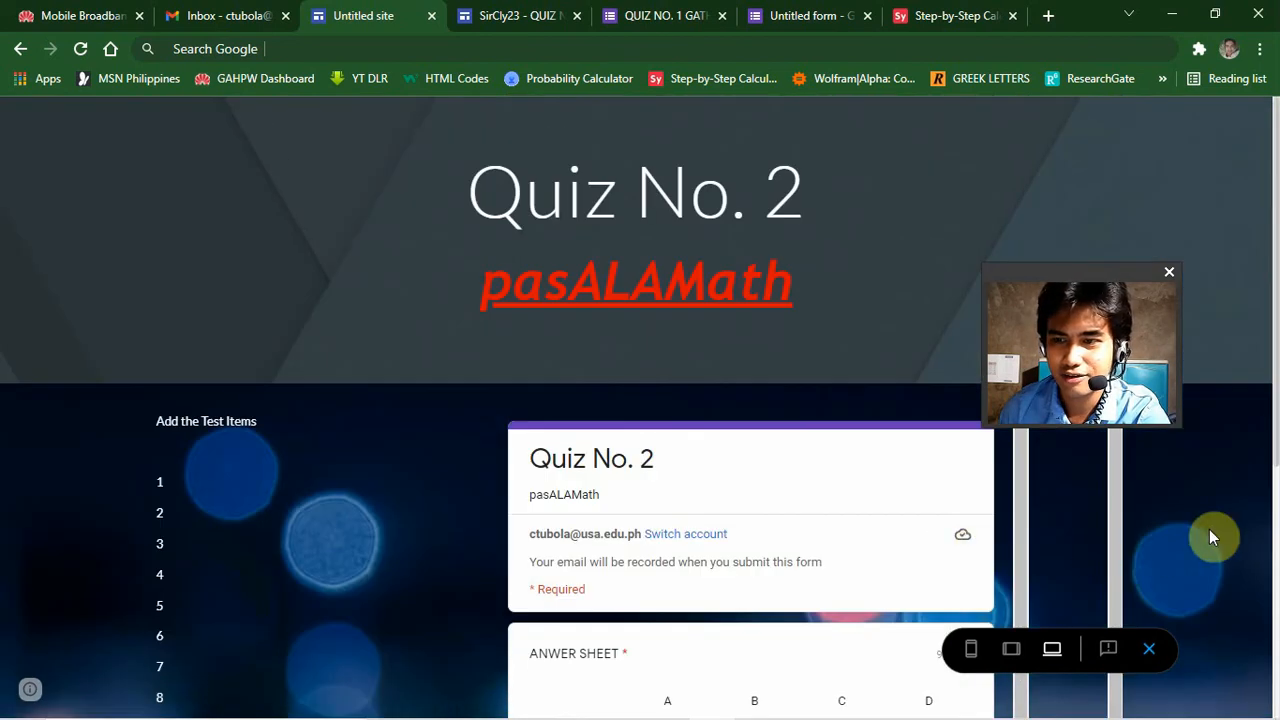
scroll(1210, 530, down, 4)
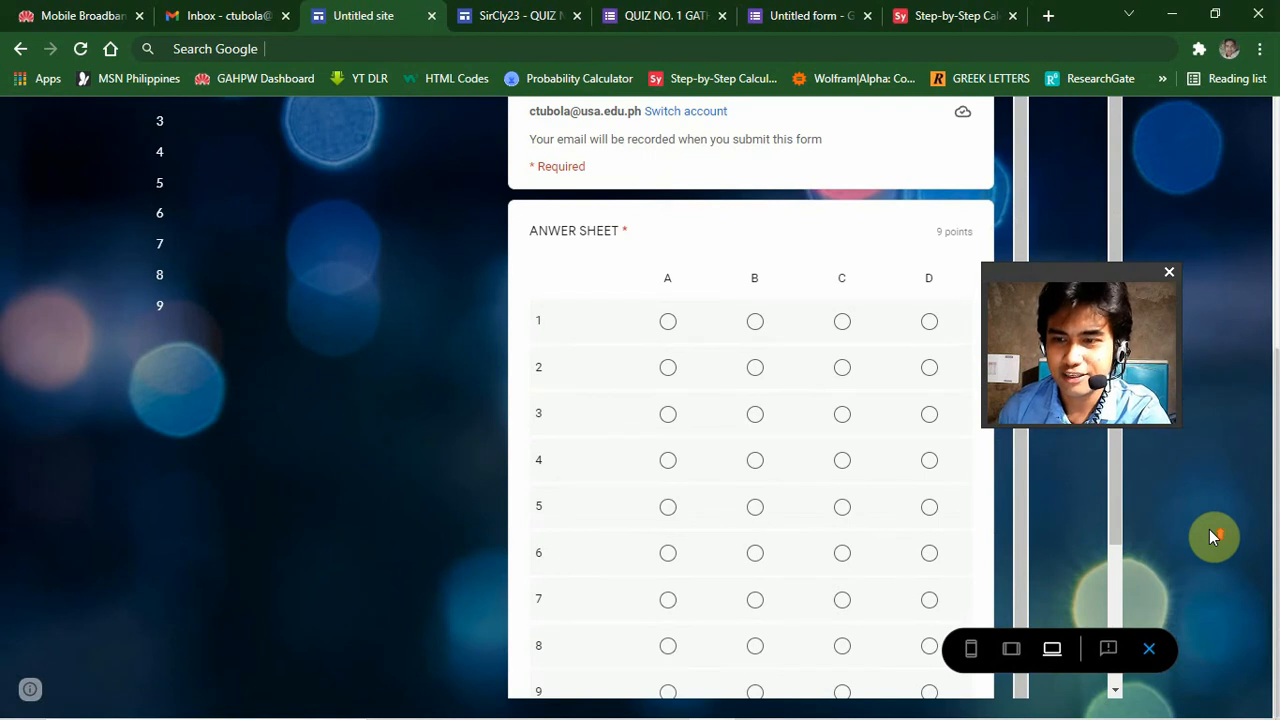
scroll(1209, 537, up, 5)
click(1149, 649)
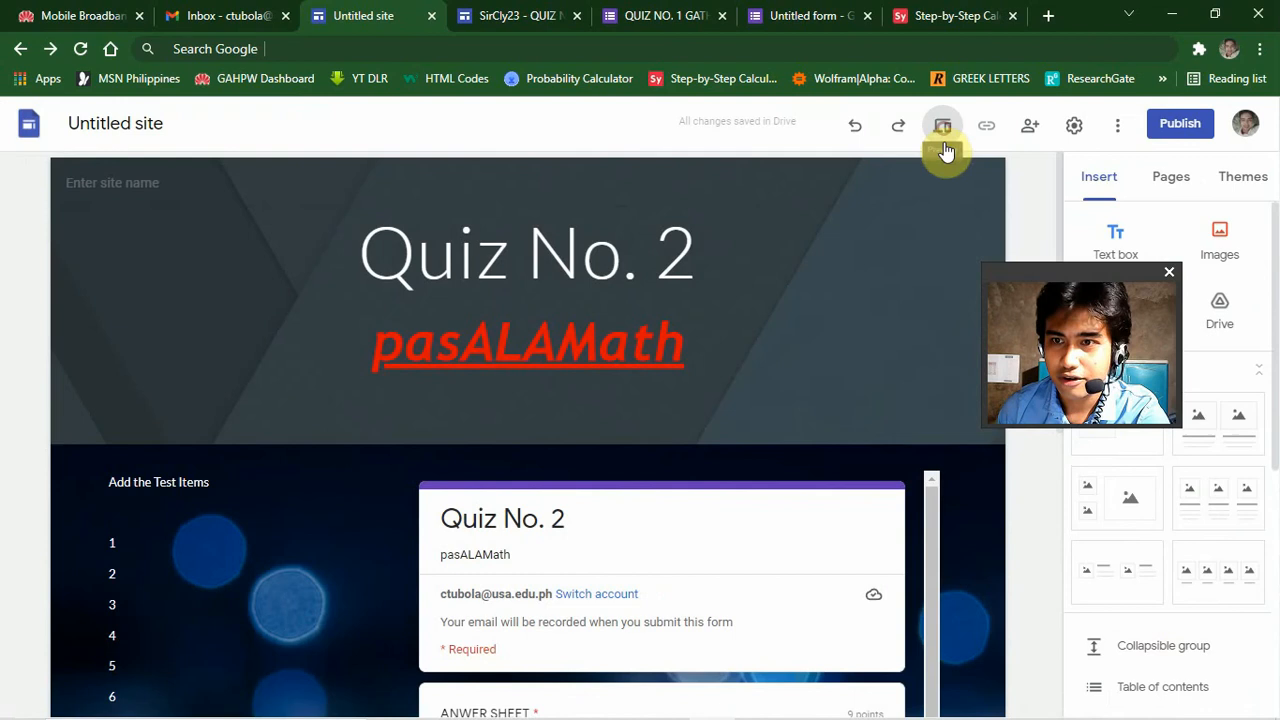
Preview the site at phone size and examine how the test items and the embedded answer sheet are laid out.
click(942, 138)
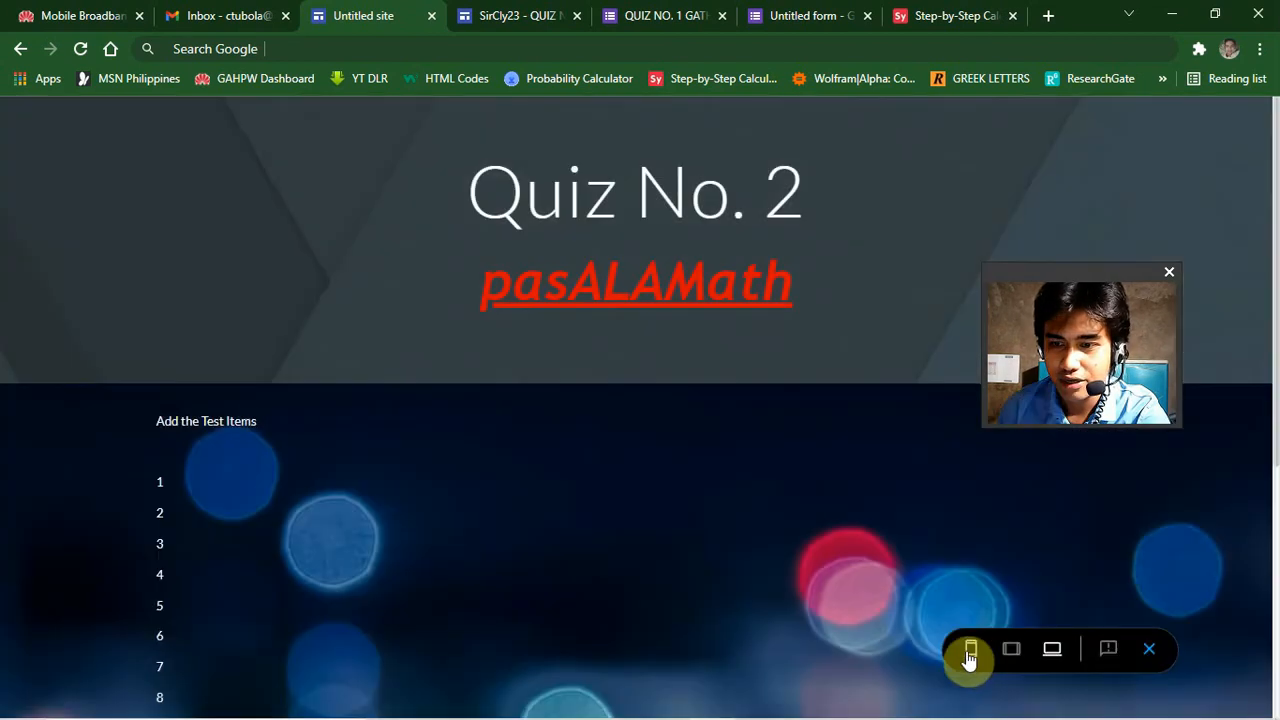
click(969, 650)
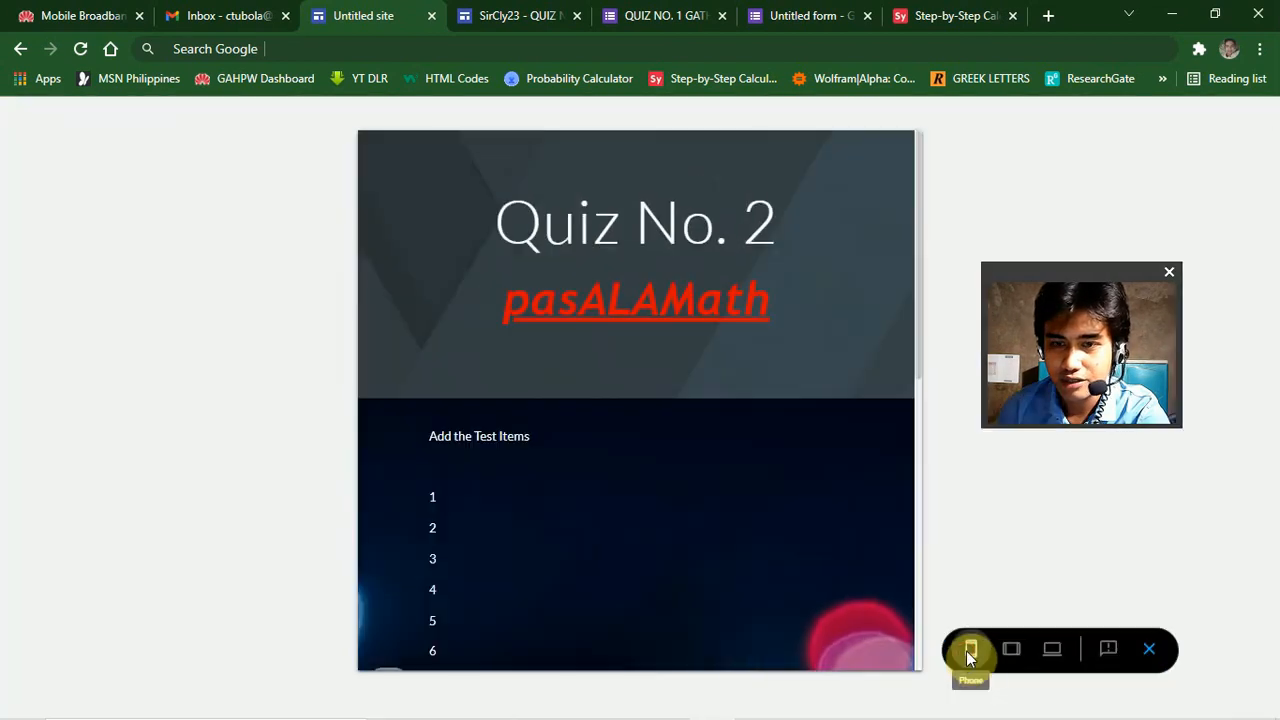
scroll(701, 512, down, 4)
scroll(701, 512, down, 5)
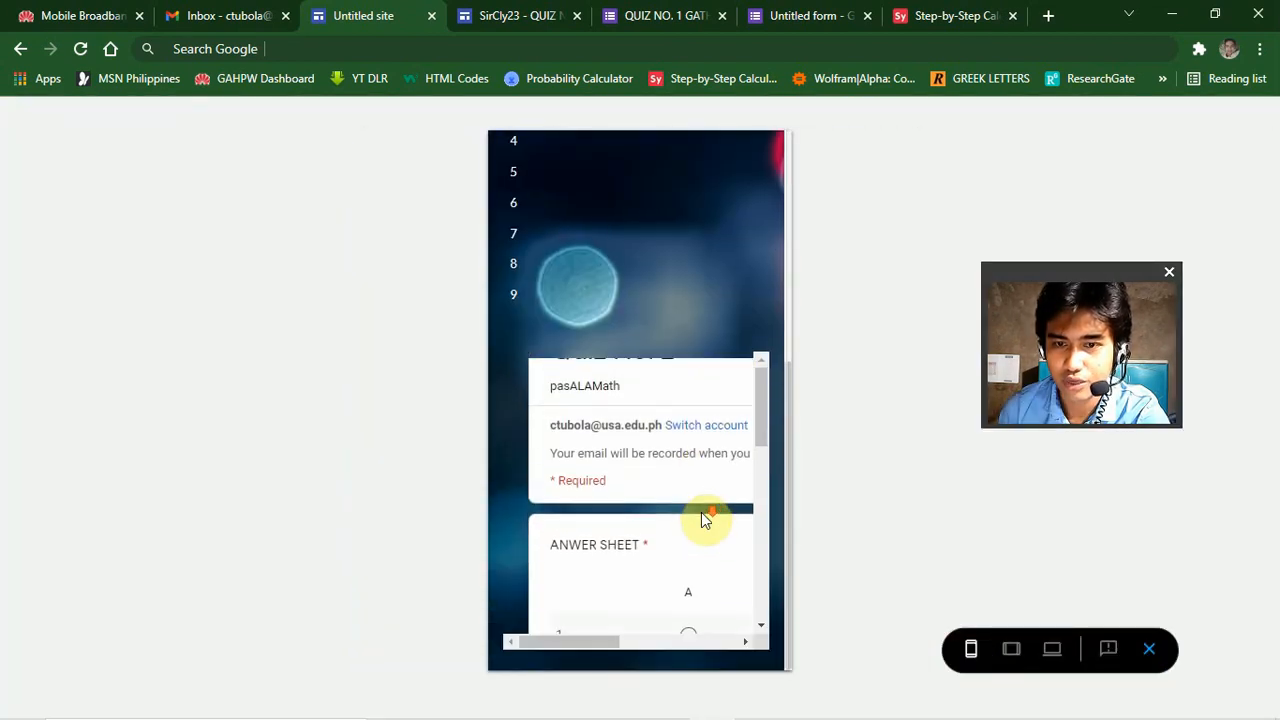
scroll(702, 512, up, 1)
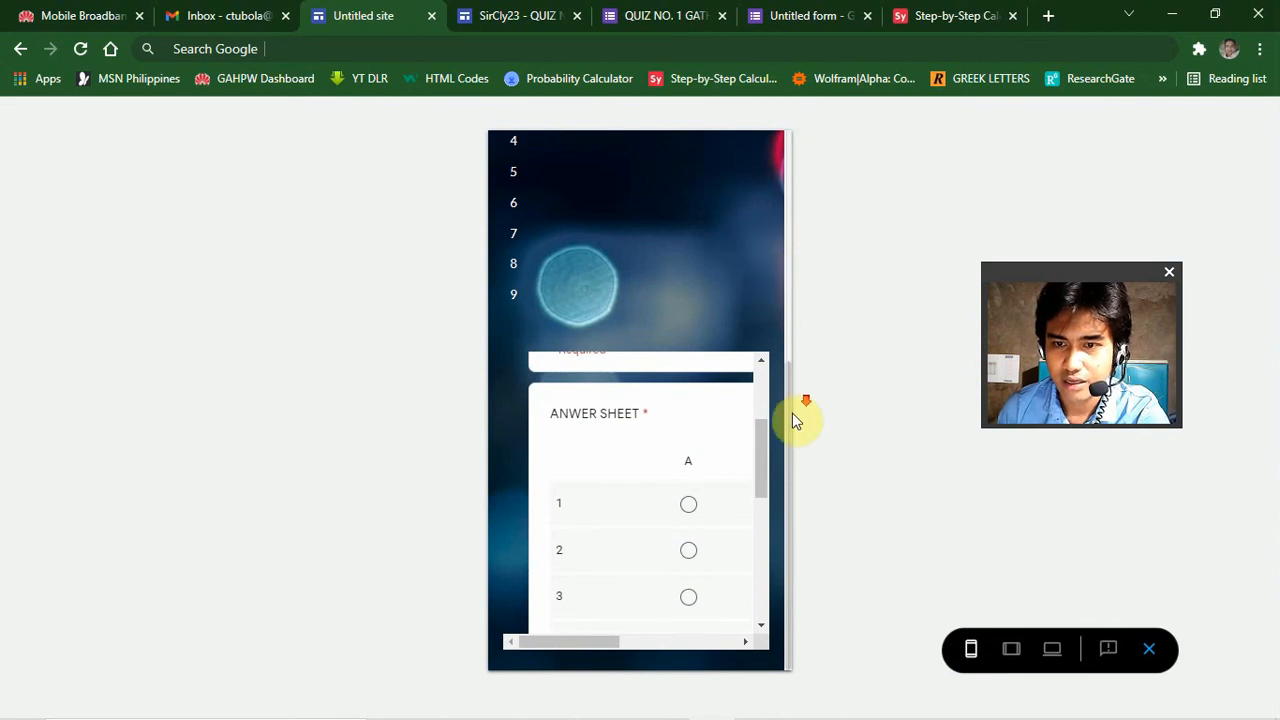
scroll(778, 444, up, 5)
scroll(778, 444, down, 5)
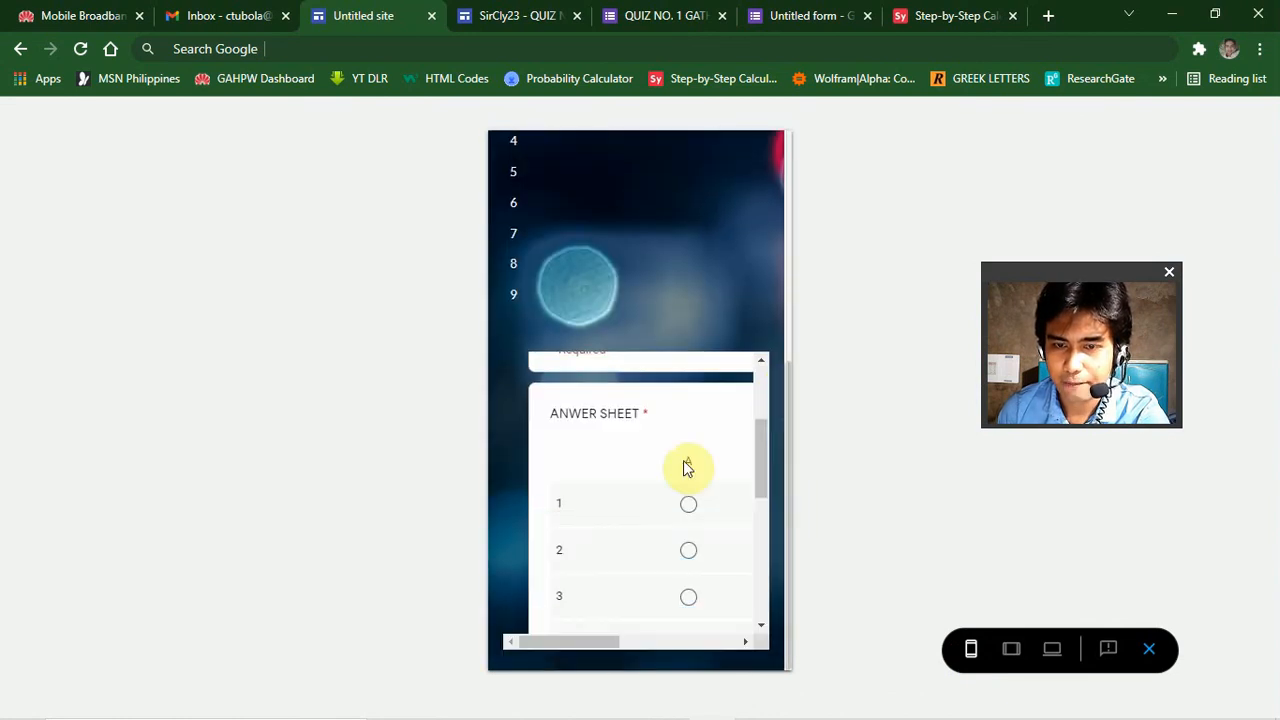
scroll(680, 475, up, 3)
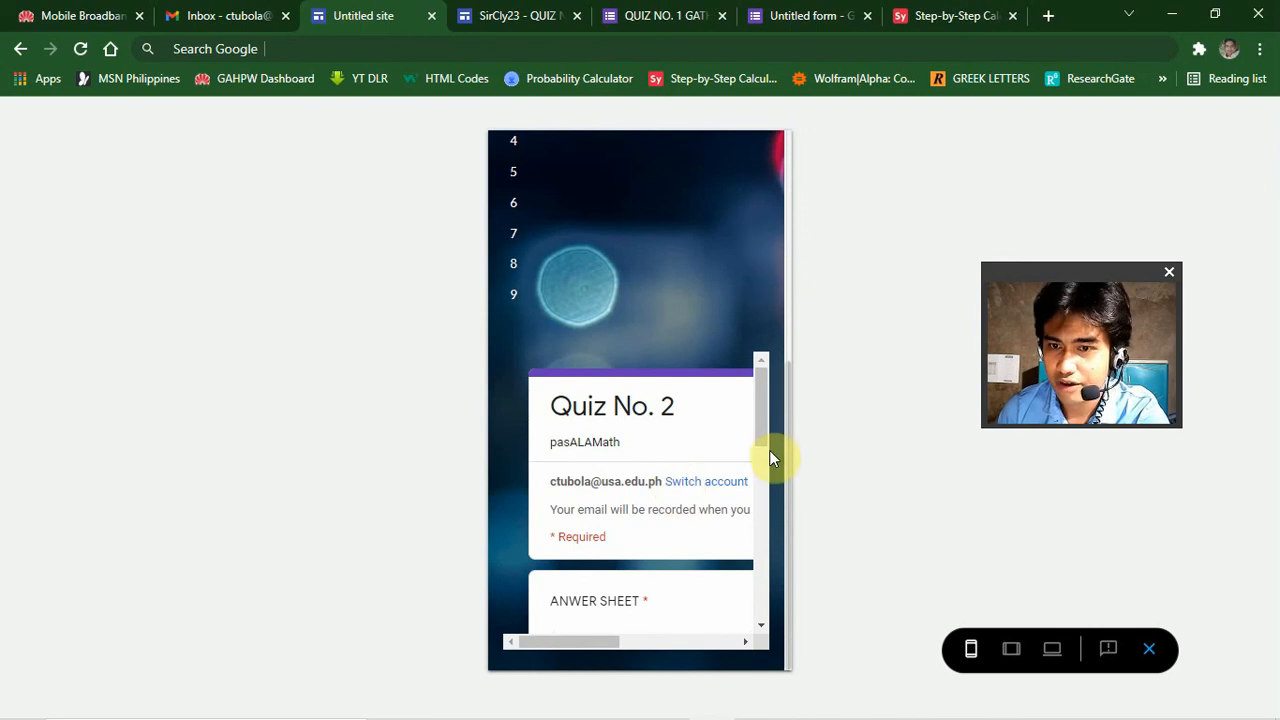
scroll(772, 455, up, 5)
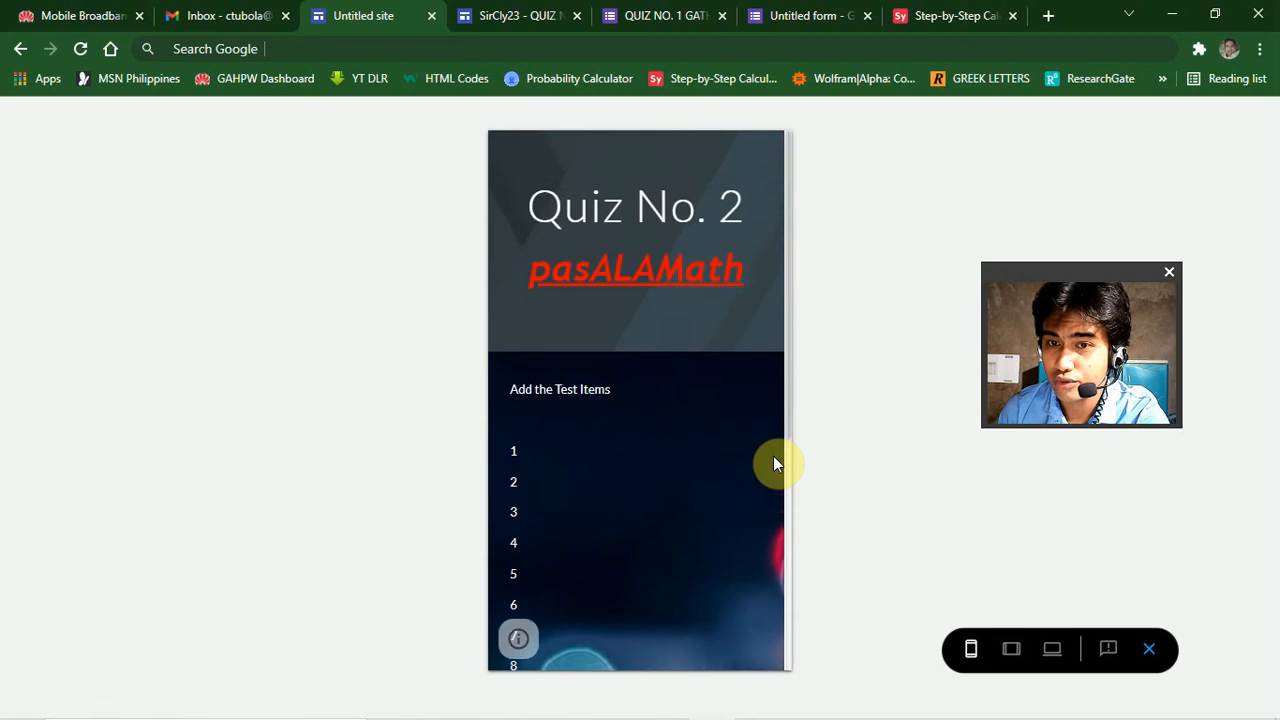
Check the phone-size preview from the header through the test items to the embedded form's Submit button.
scroll(773, 456, down, 5)
scroll(727, 484, down, 1)
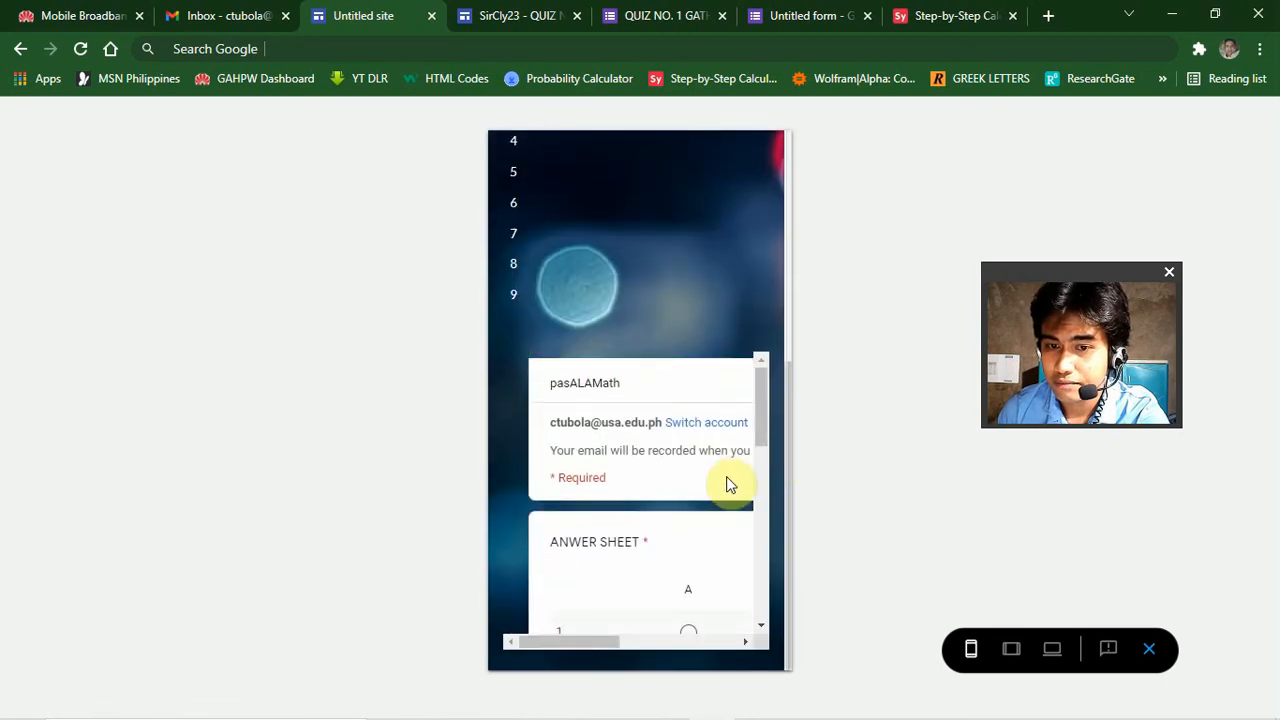
scroll(725, 535, down, 6)
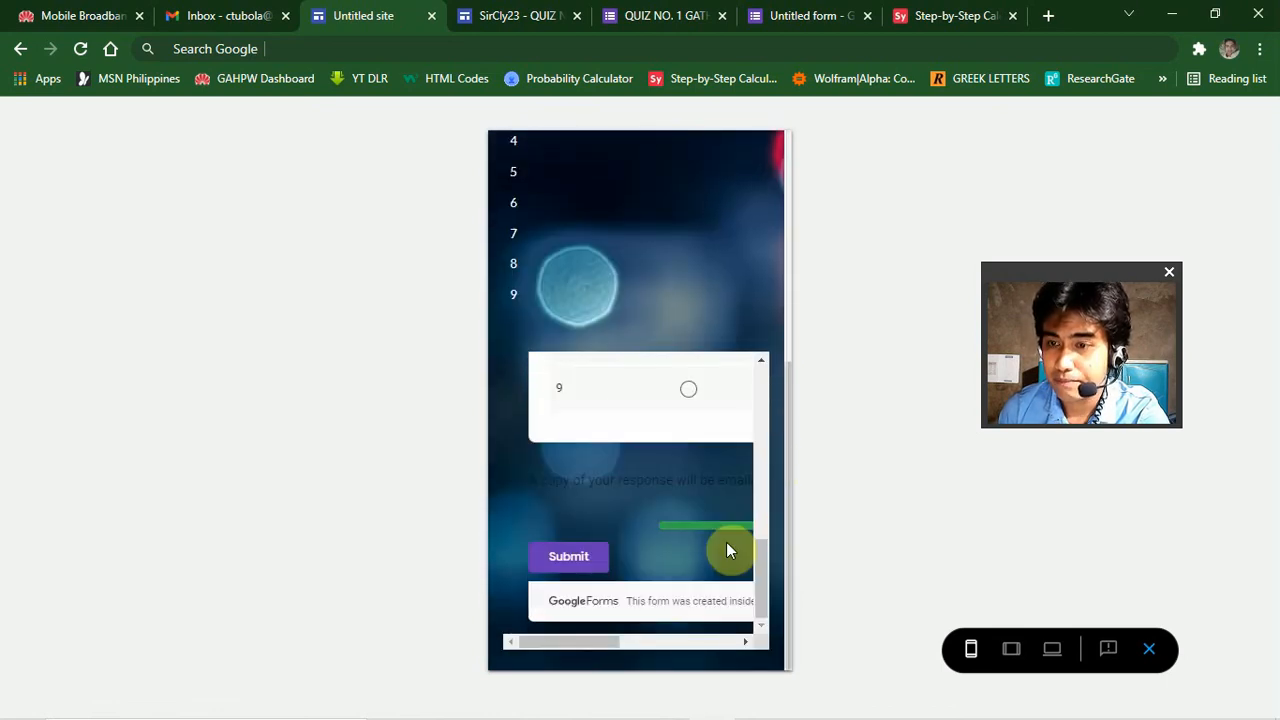
scroll(726, 542, up, 8)
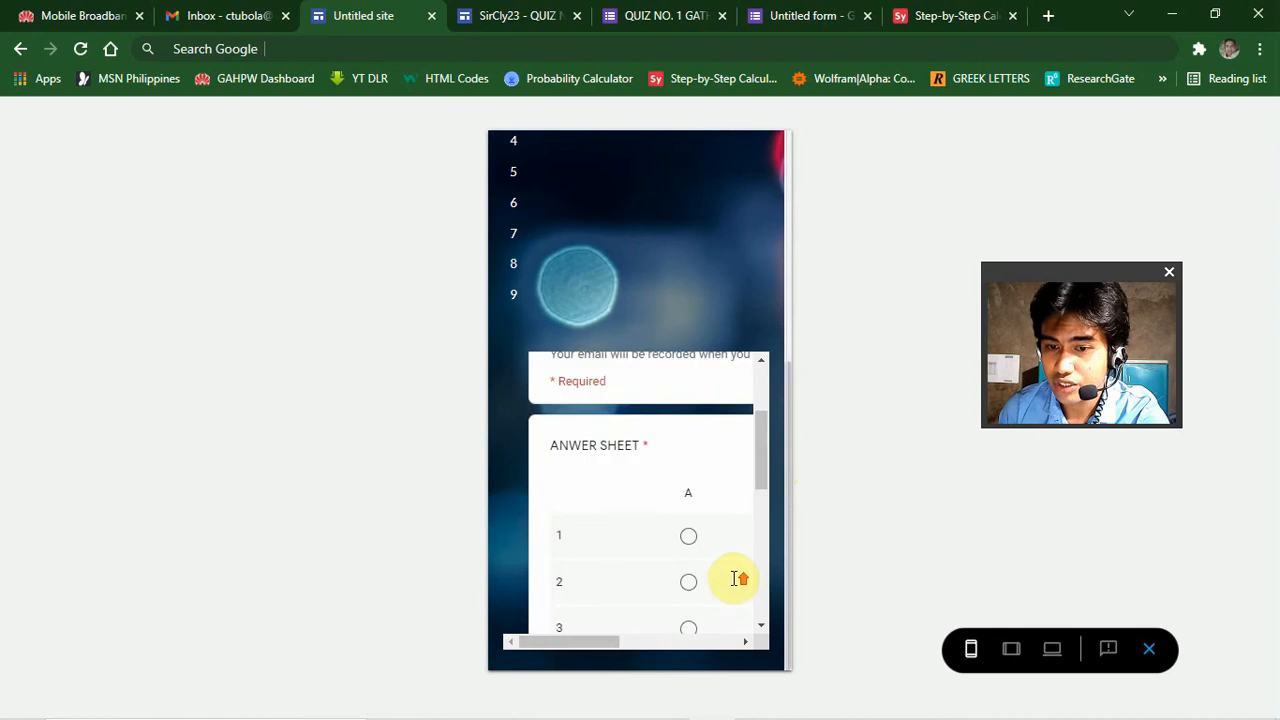
scroll(738, 578, up, 3)
scroll(763, 375, up, 4)
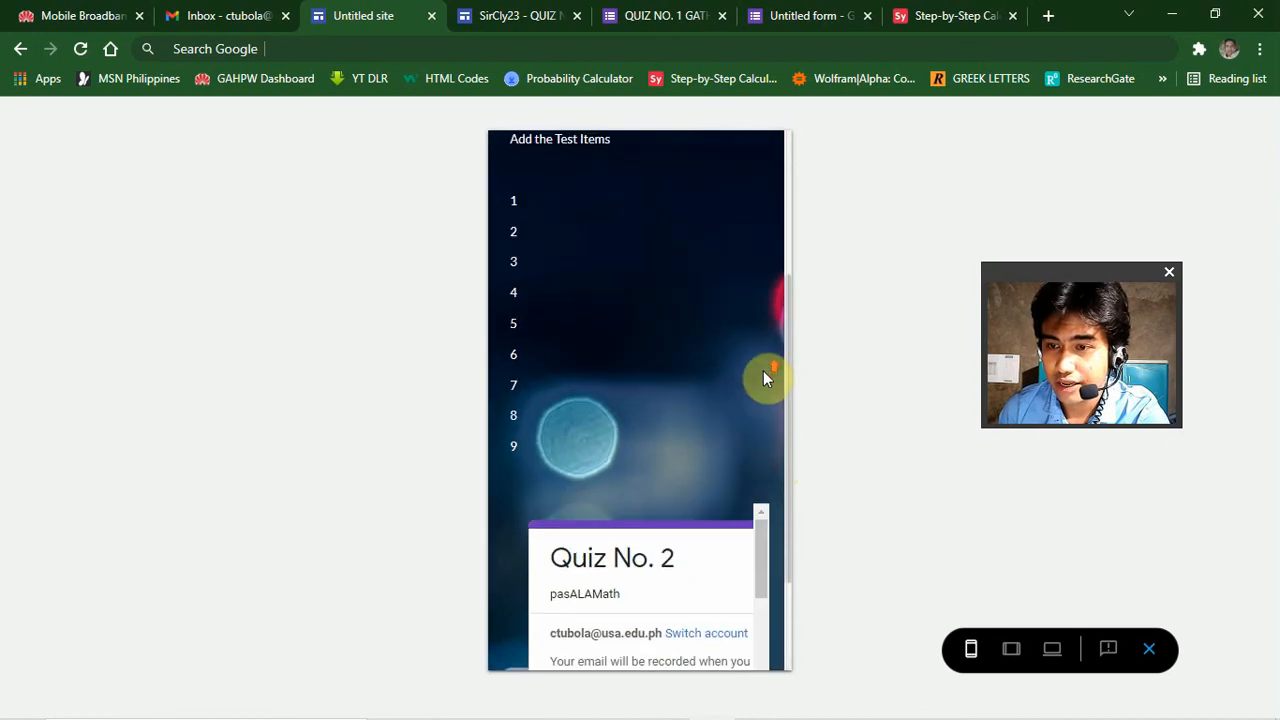
scroll(764, 376, up, 2)
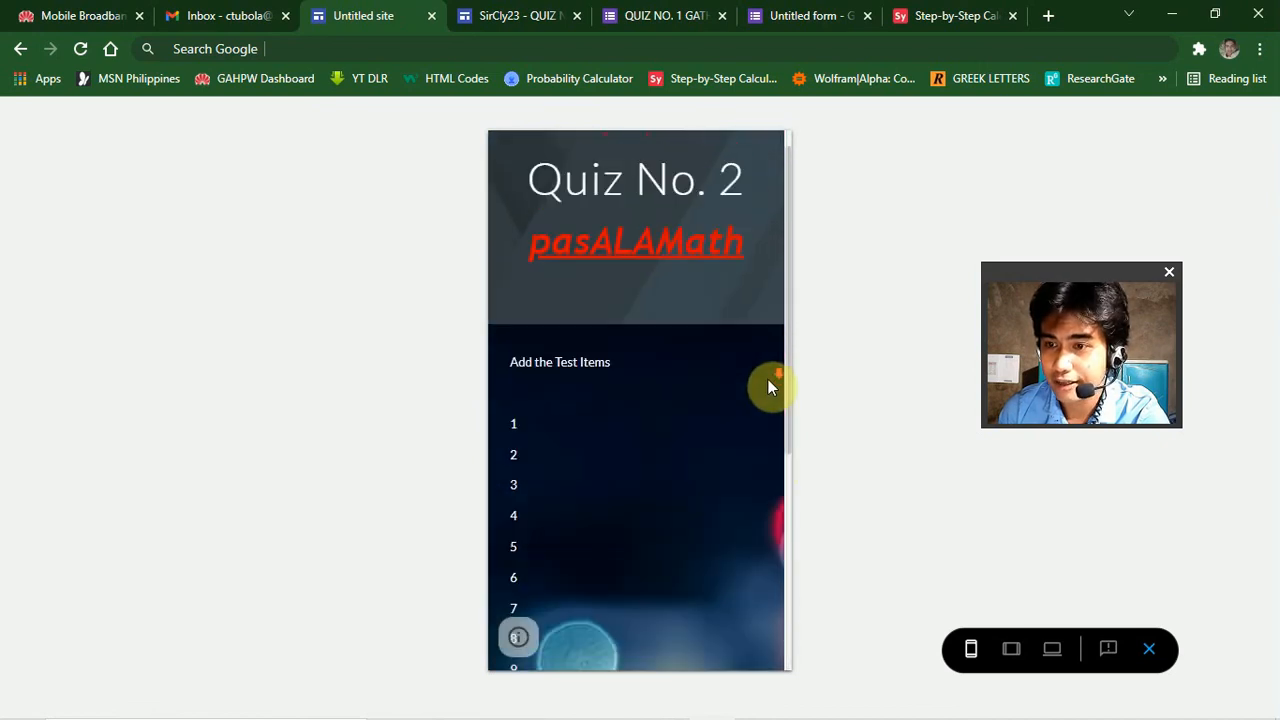
scroll(768, 380, down, 4)
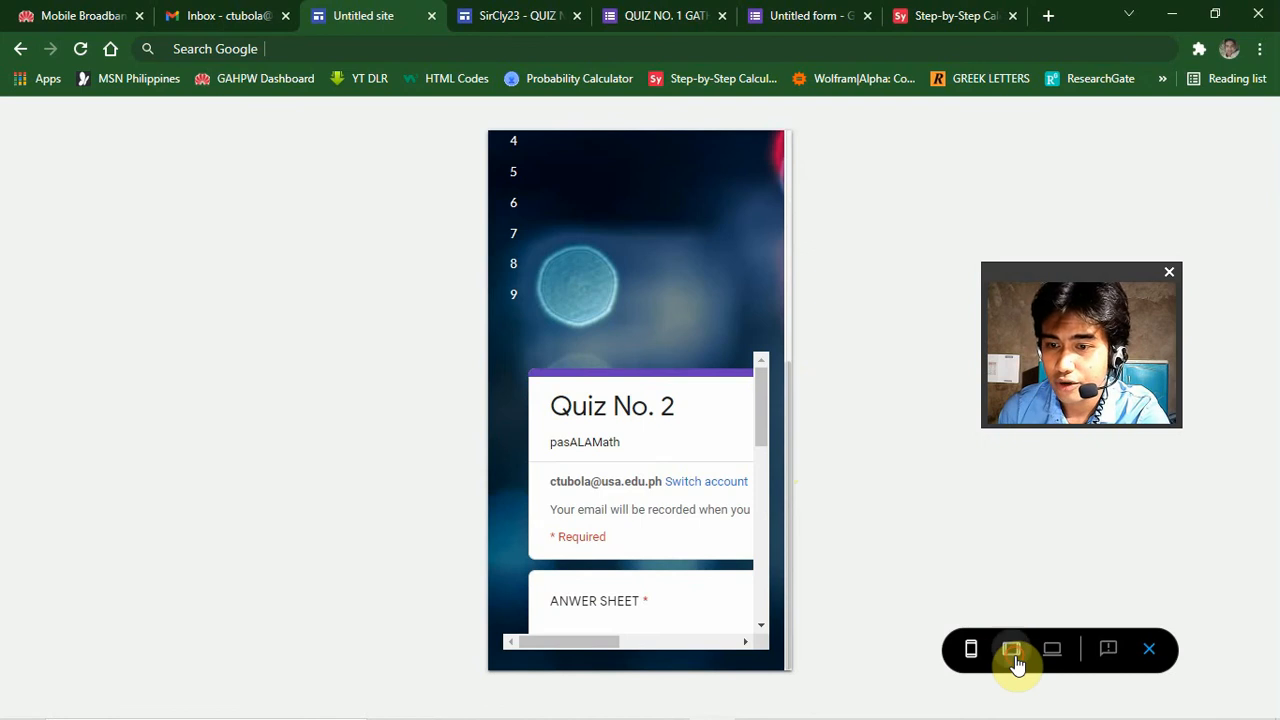
Preview the site at tablet size, examine the header and answer sheet, switch to large-screen size, and exit the preview.
click(1011, 649)
scroll(908, 308, down, 3)
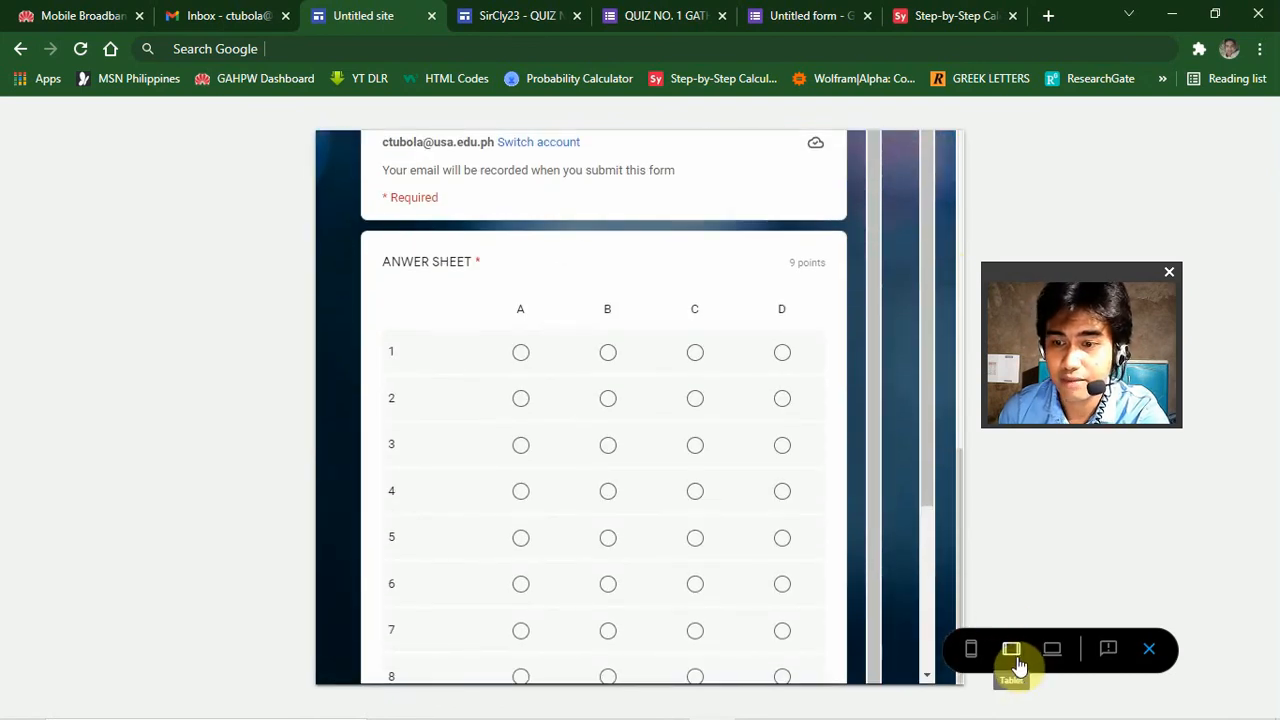
scroll(954, 519, up, 1)
scroll(954, 519, up, 2)
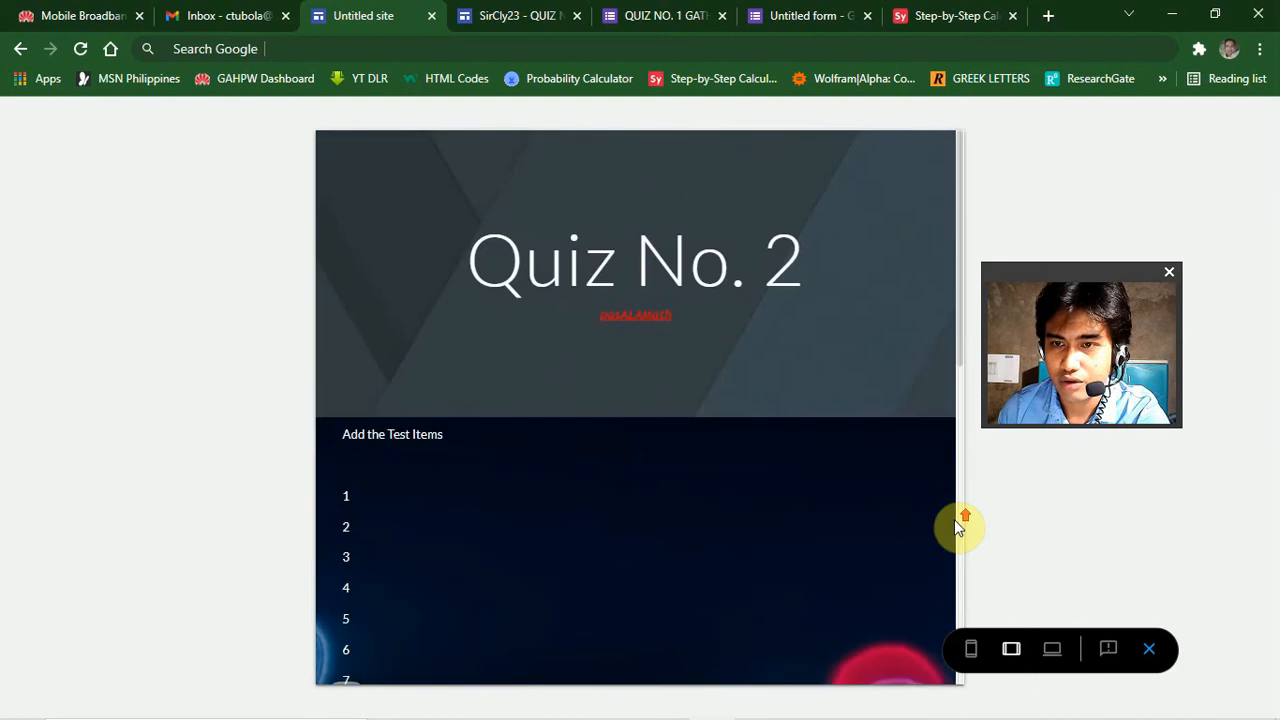
scroll(962, 522, down, 3)
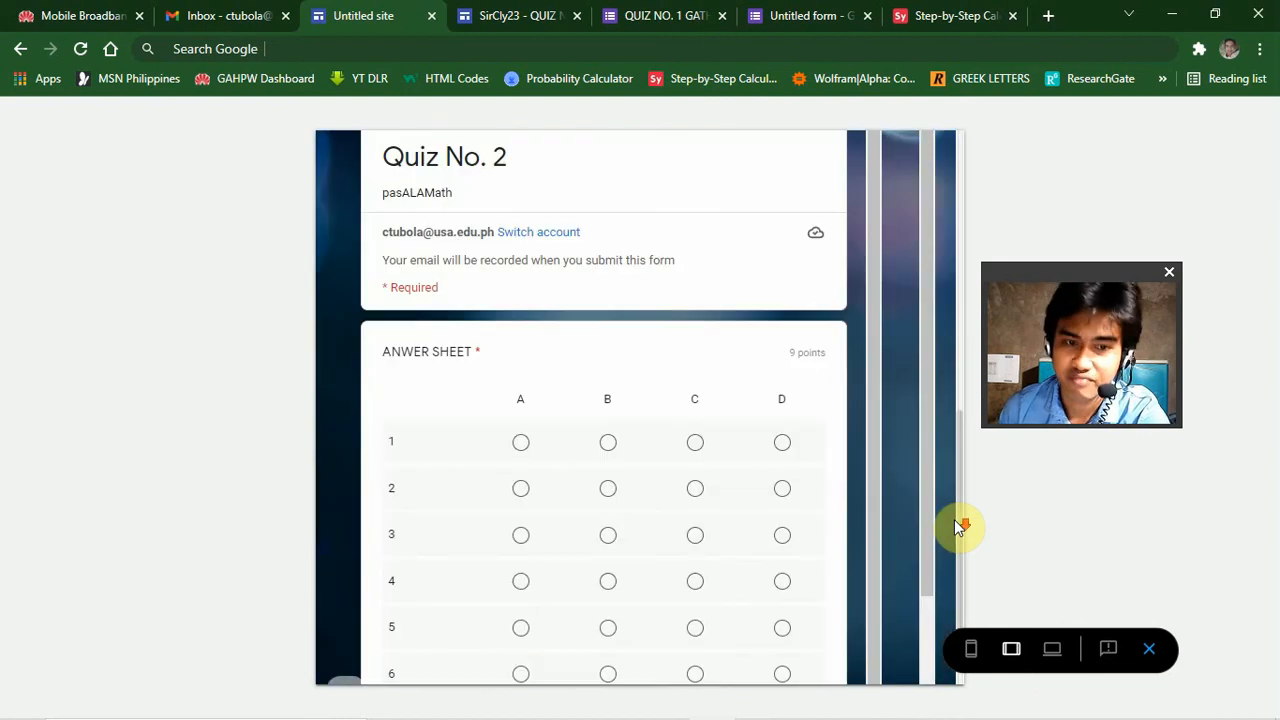
click(1052, 649)
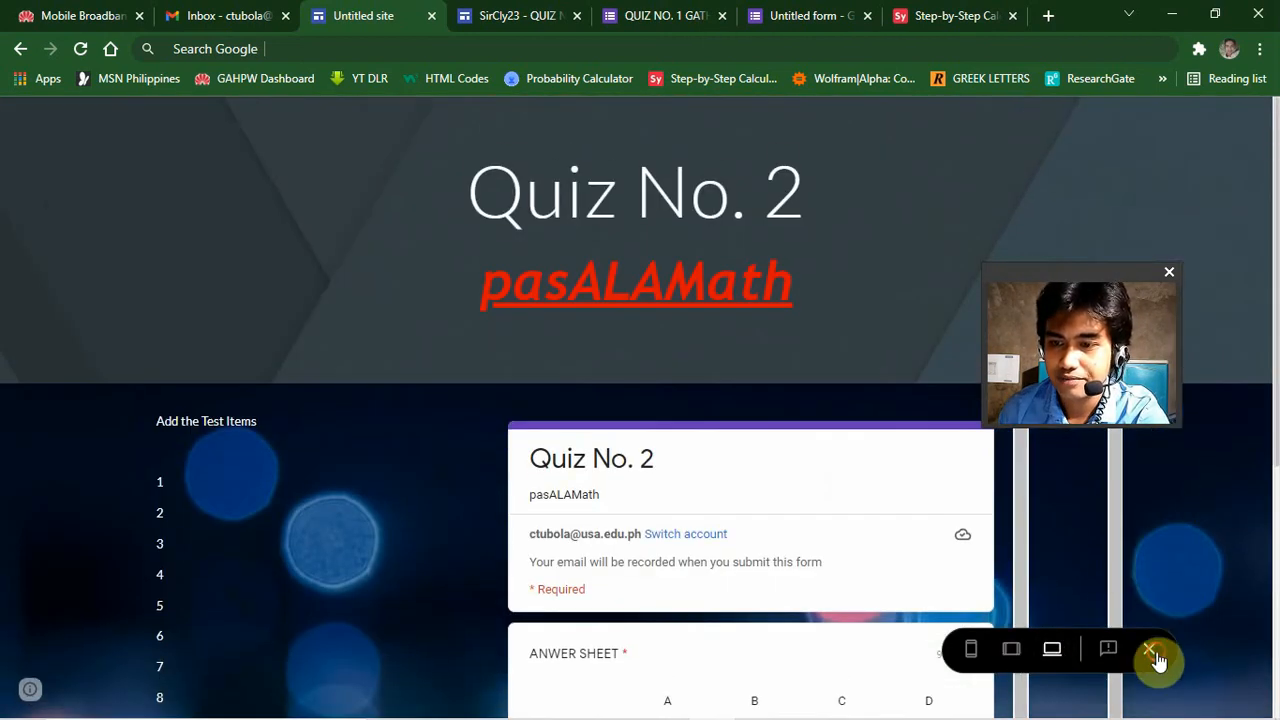
click(1149, 649)
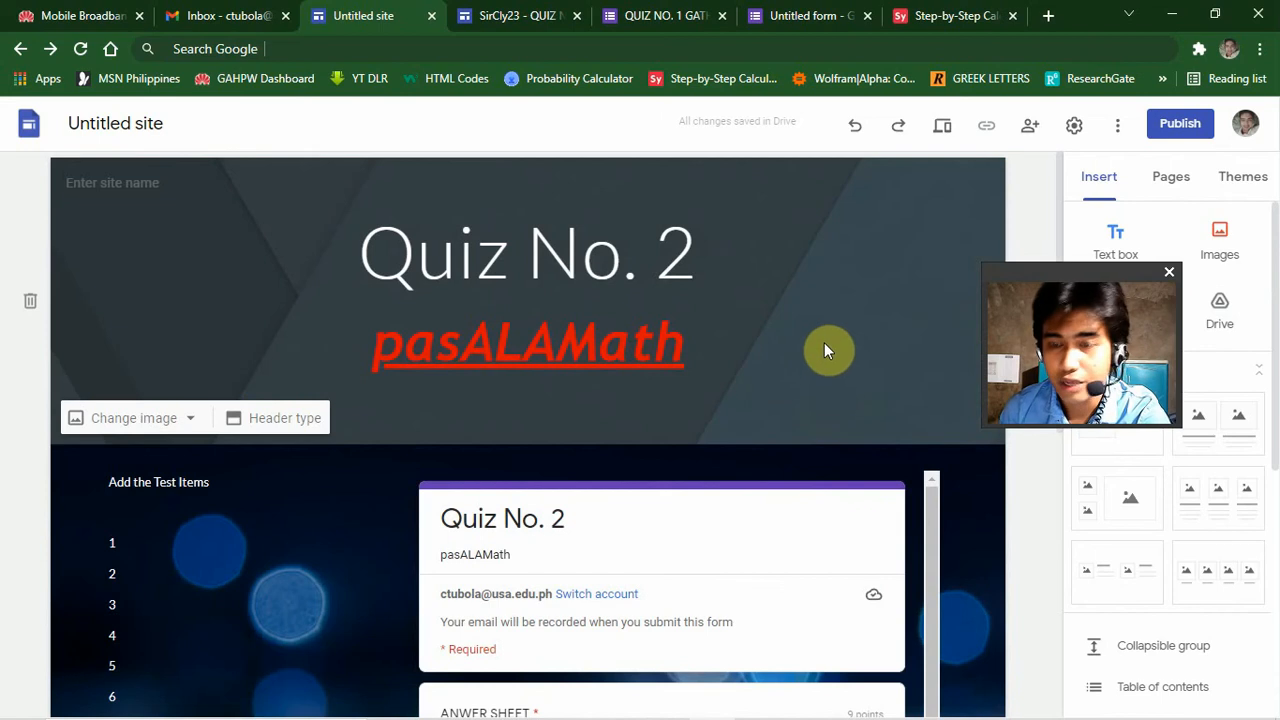
Review the full Quiz No. 2 page in the editor and compare it with the published Quiz No. 1 page.
scroll(1022, 502, down, 6)
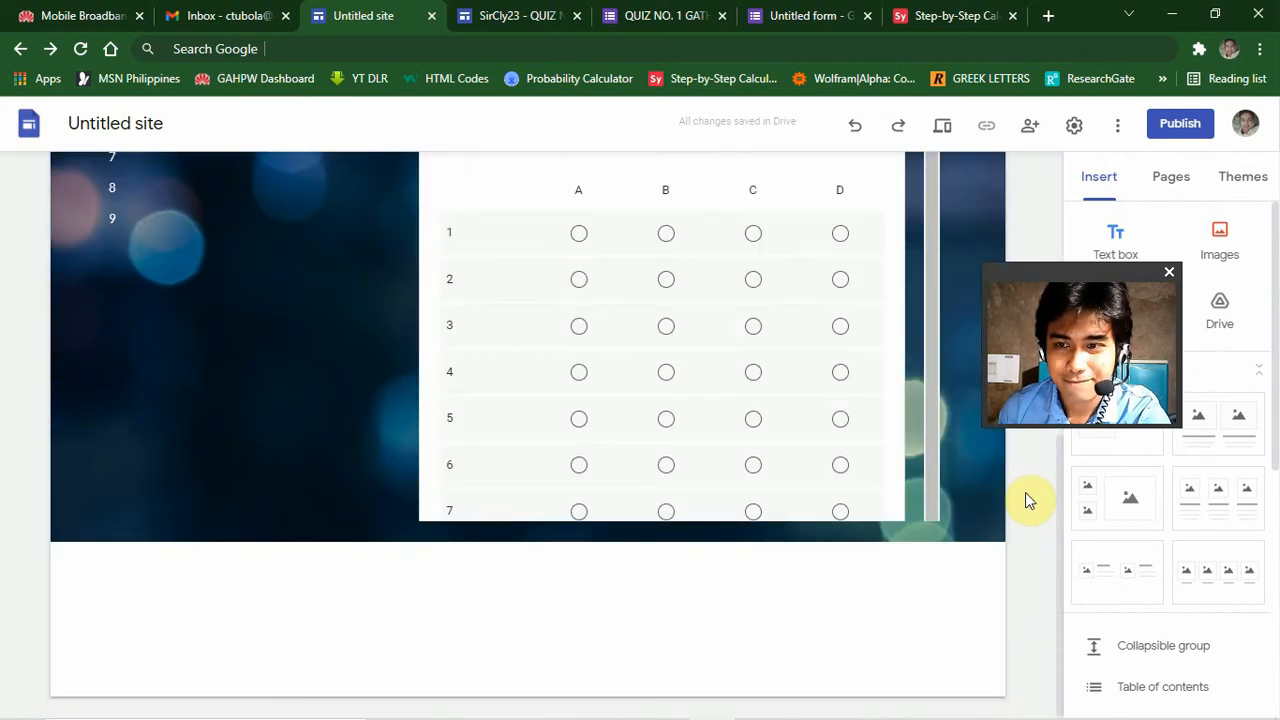
scroll(1025, 492, up, 6)
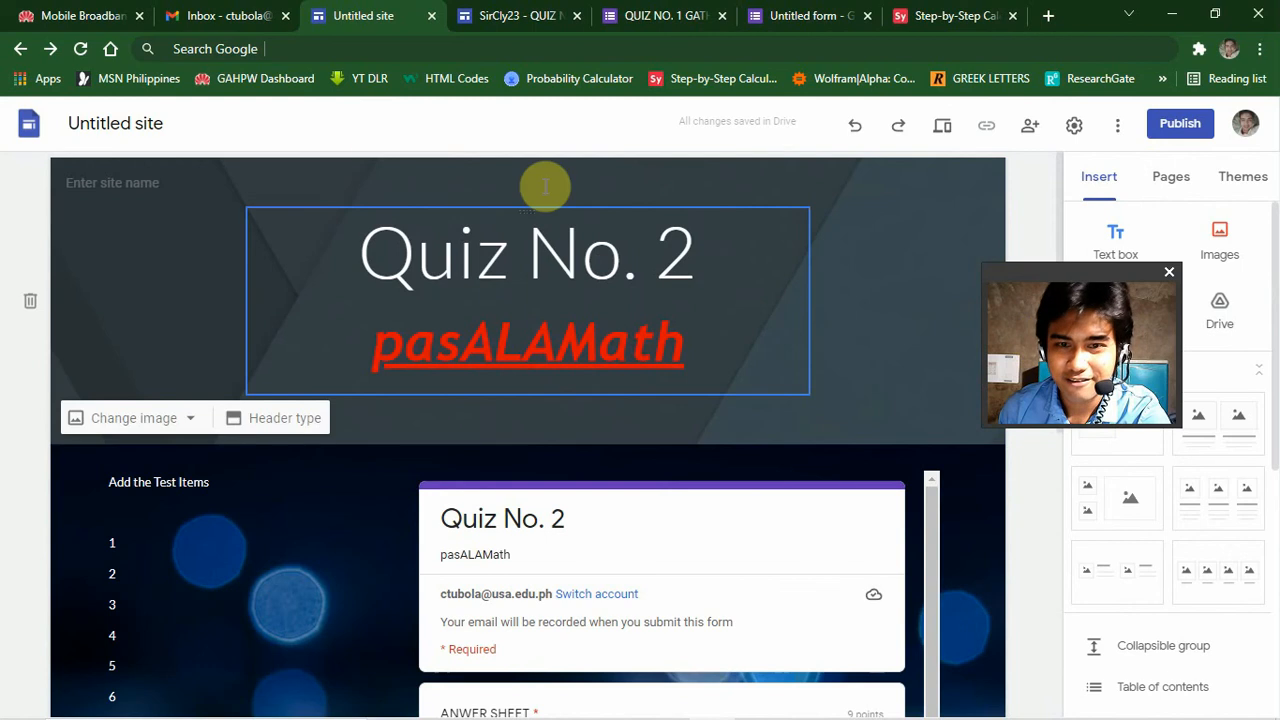
click(505, 12)
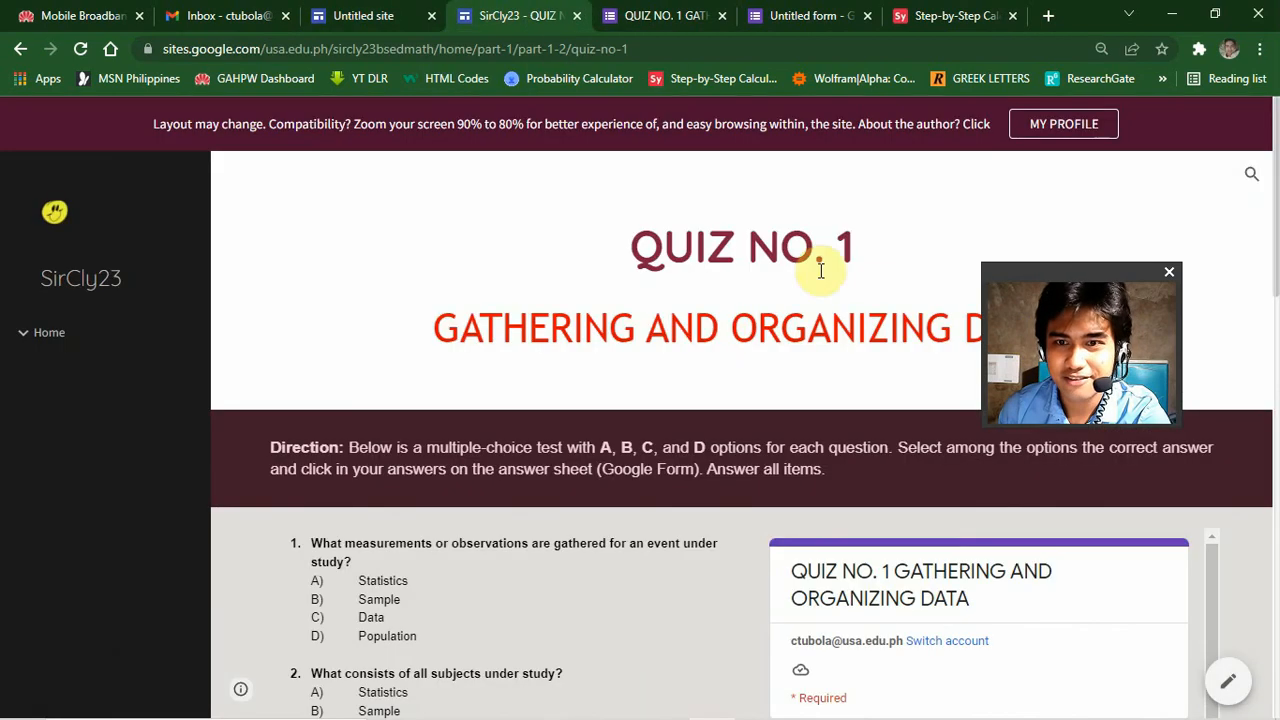
drag(1081, 273, 1114, 121)
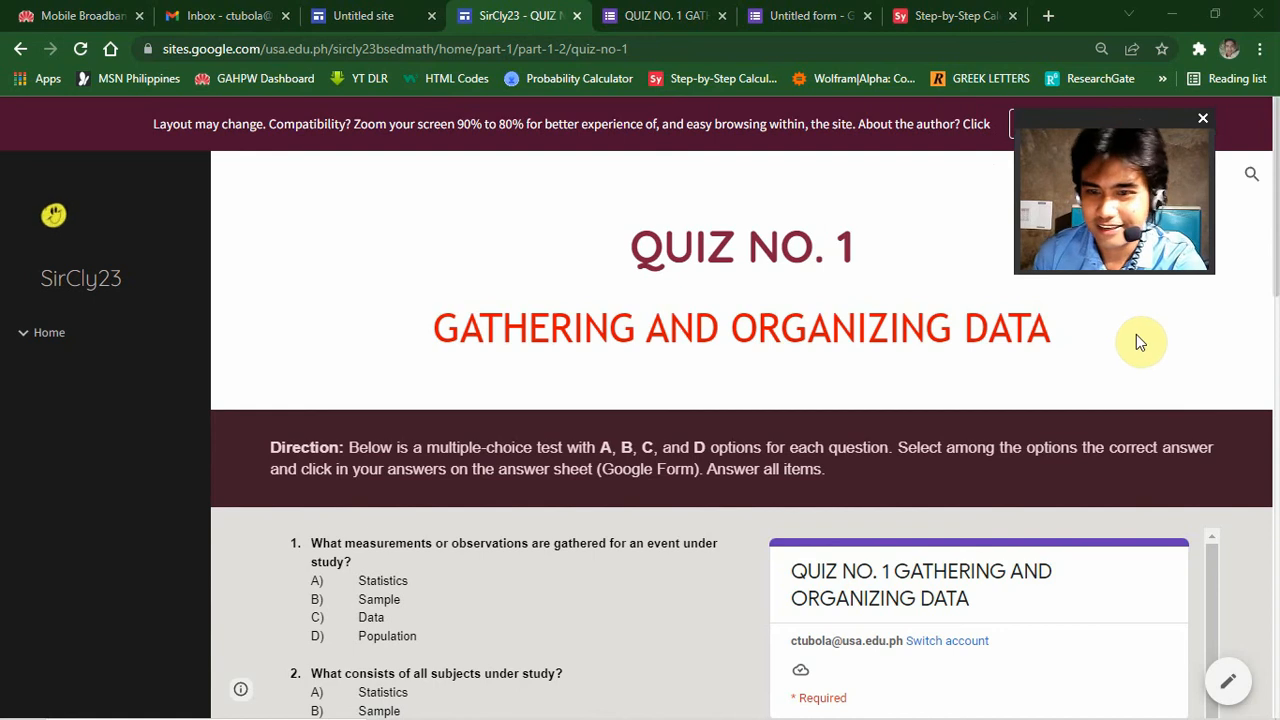
scroll(755, 432, down, 3)
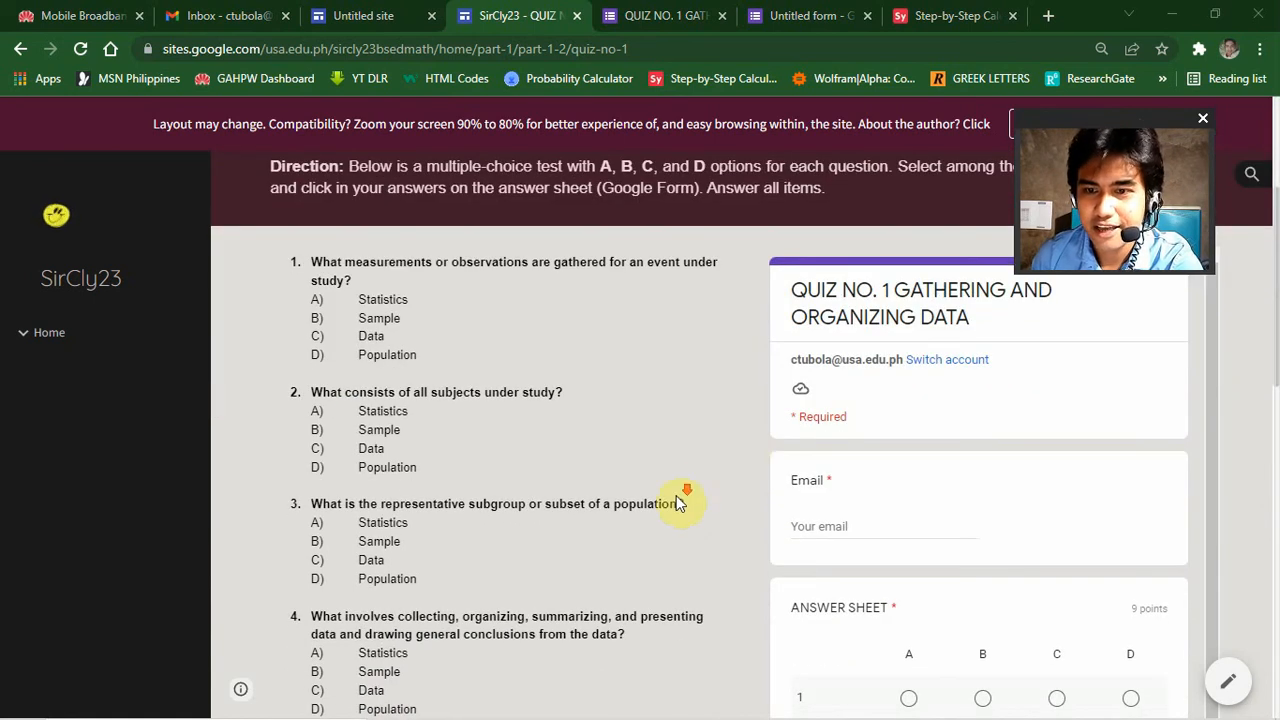
scroll(677, 495, down, 2)
scroll(677, 495, up, 5)
Return to the Quiz No. 2 site and open its preview at the embedded answer sheet.
click(395, 10)
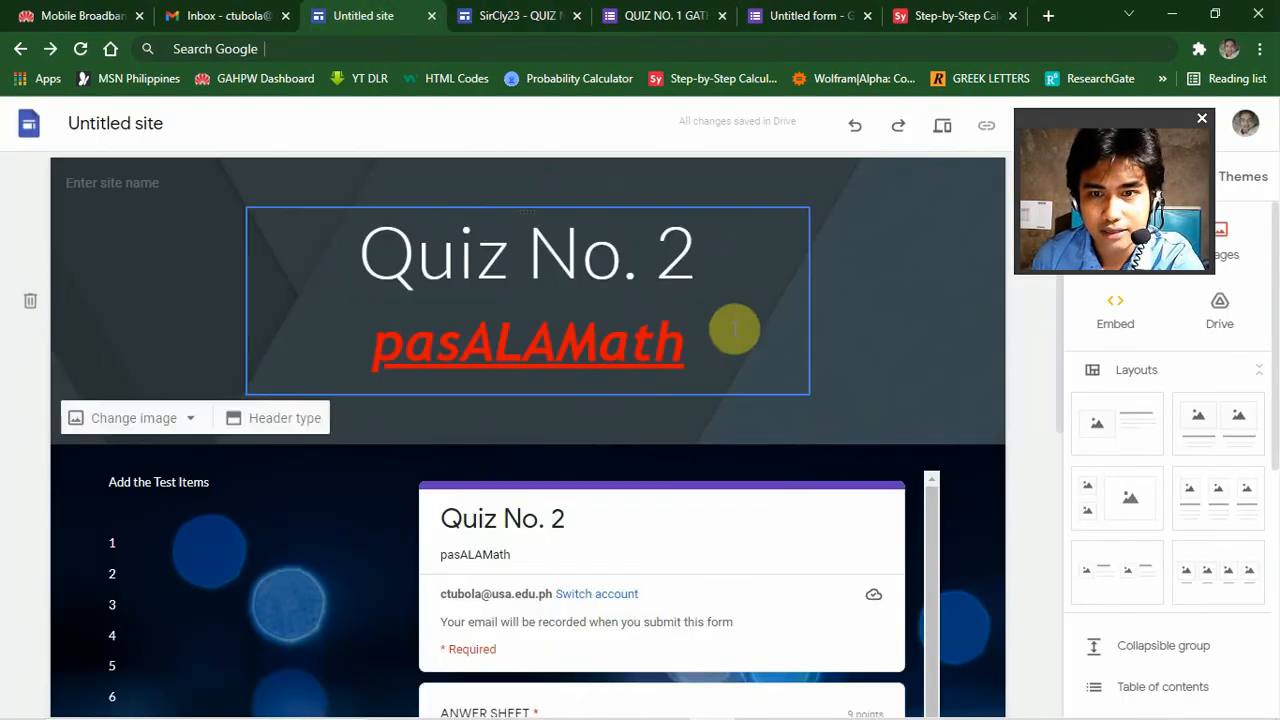
click(945, 130)
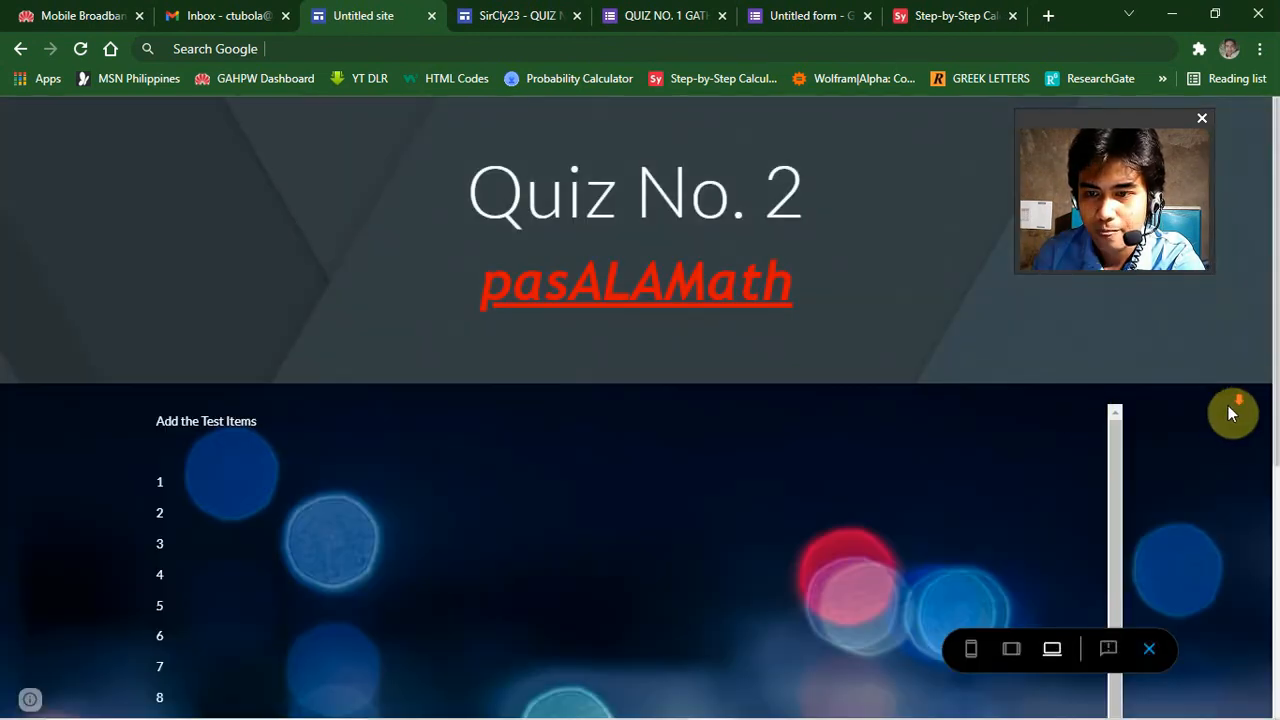
scroll(1230, 408, down, 3)
scroll(1231, 410, down, 2)
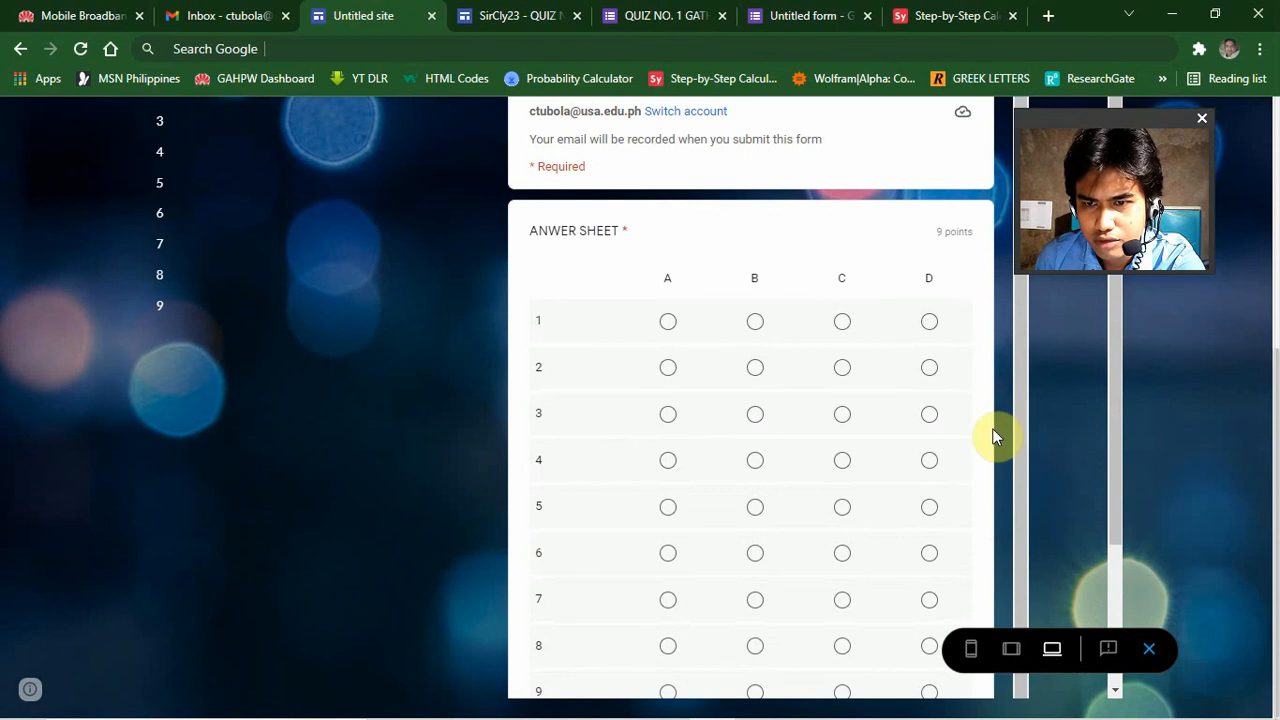
Answer A for items 1 to 9 in the embedded answer sheet and submit the form.
click(668, 321)
click(668, 368)
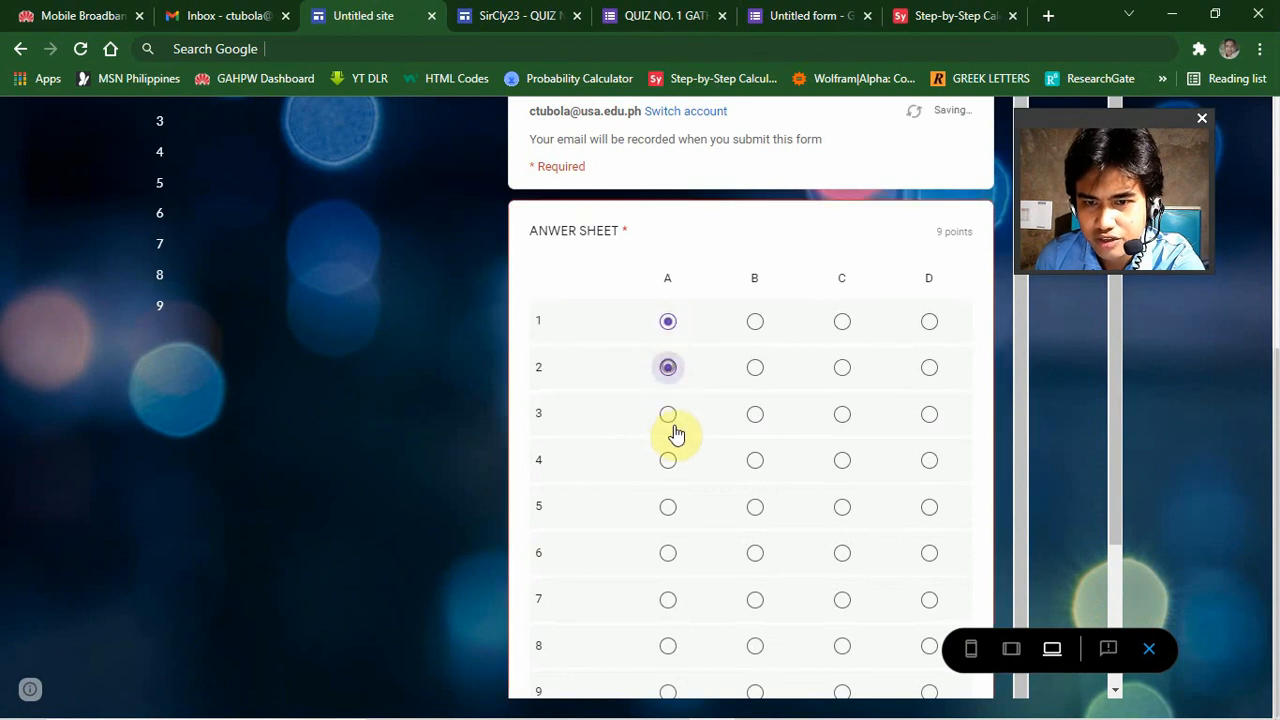
click(668, 414)
click(668, 460)
click(670, 514)
scroll(680, 503, down, 1)
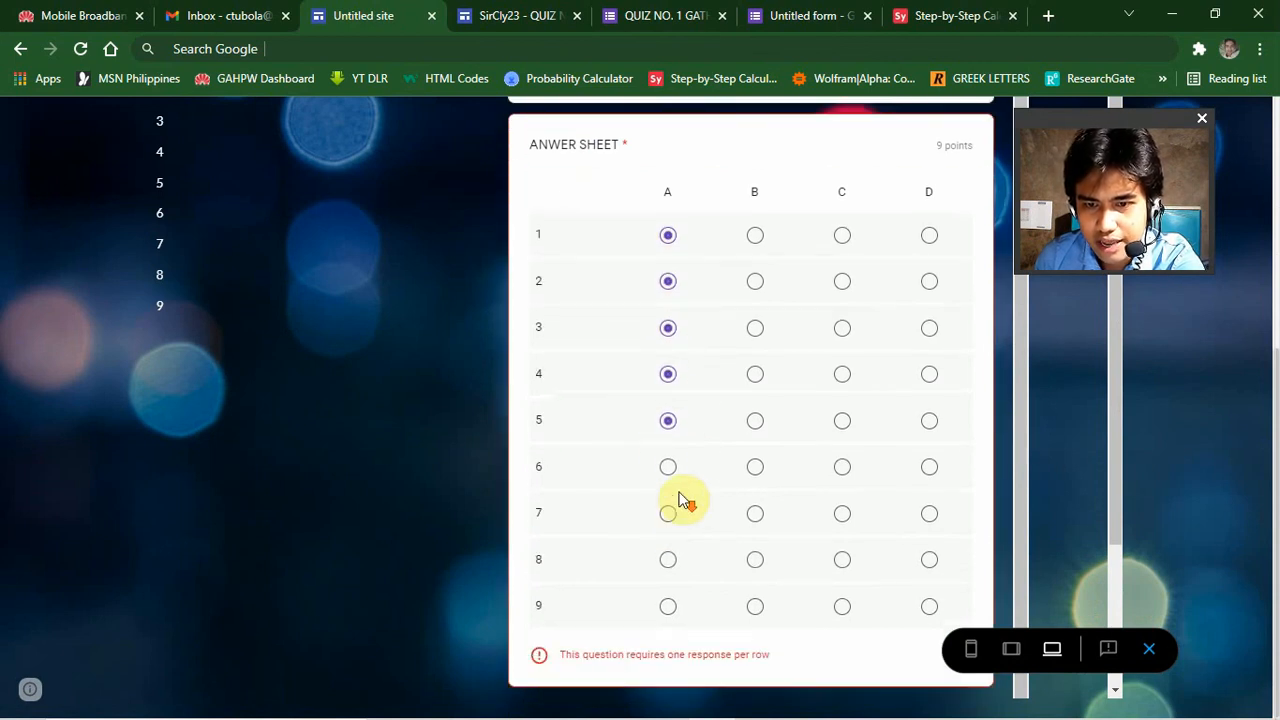
click(672, 468)
click(668, 516)
click(668, 560)
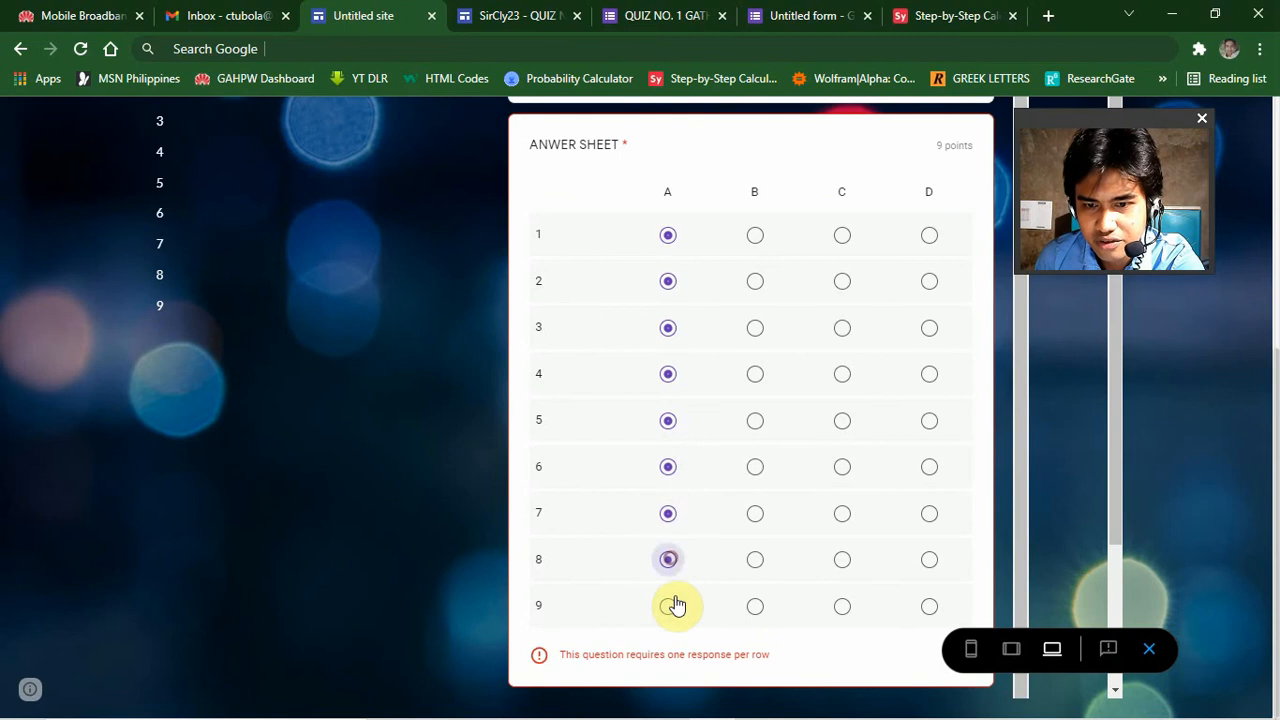
click(668, 606)
scroll(820, 340, down, 2)
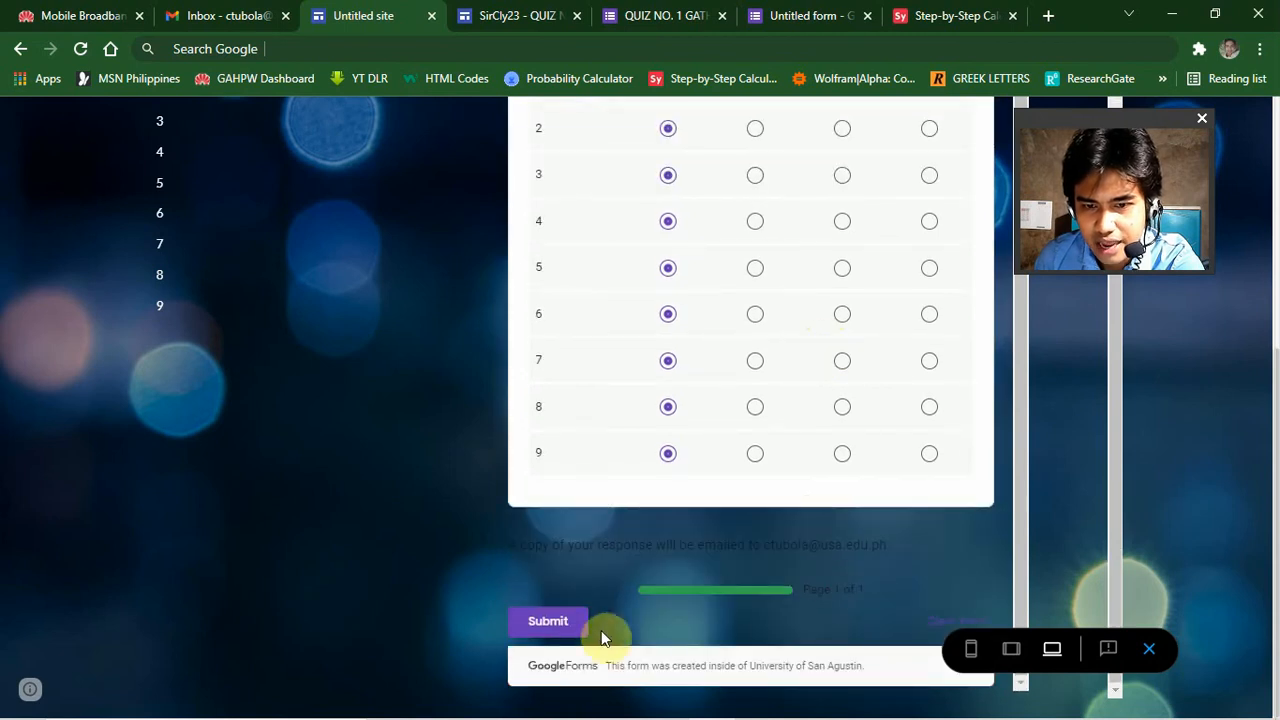
click(558, 622)
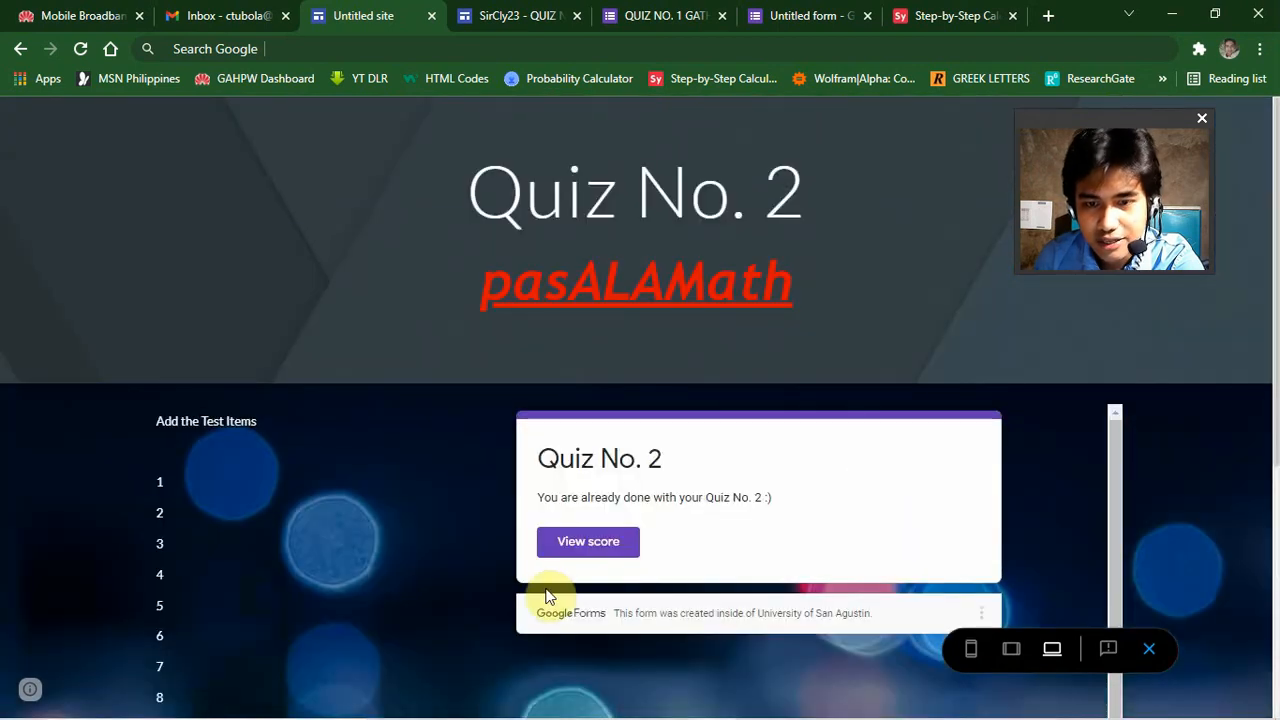
Open the score for the submitted Quiz No. 2 and examine the total points, per-item marks and correct answers.
click(598, 548)
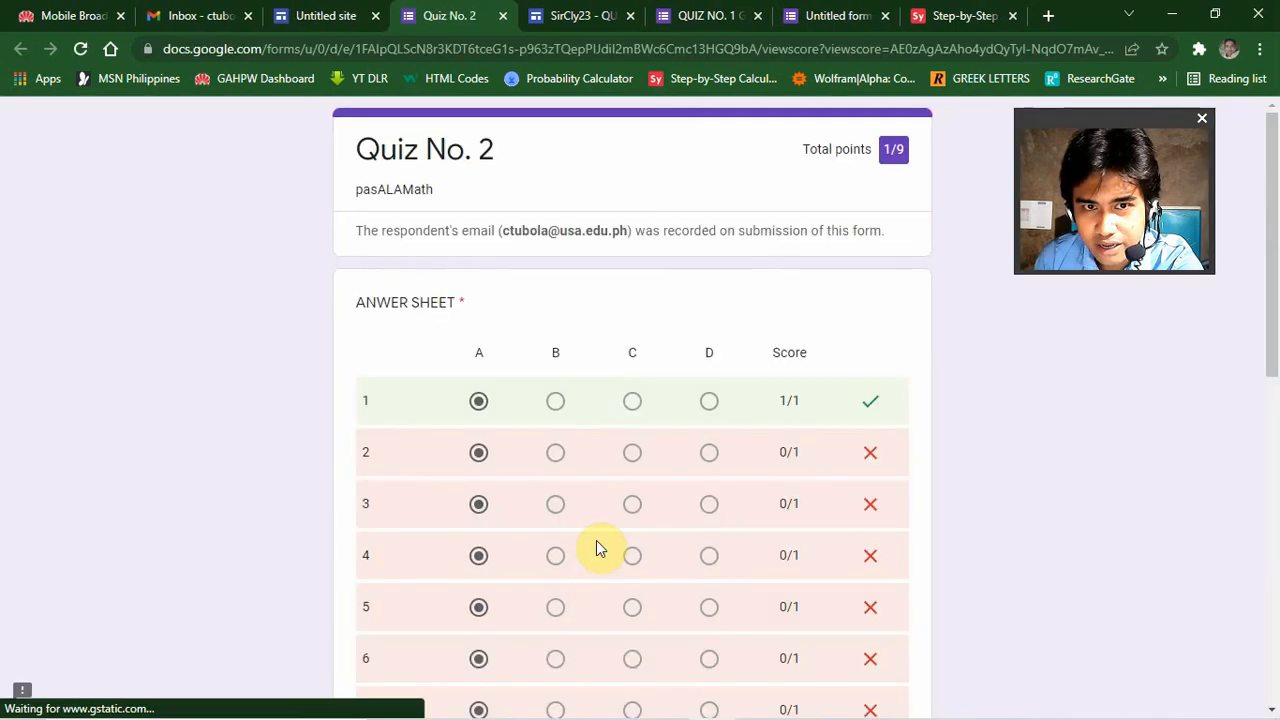
scroll(1043, 428, down, 3)
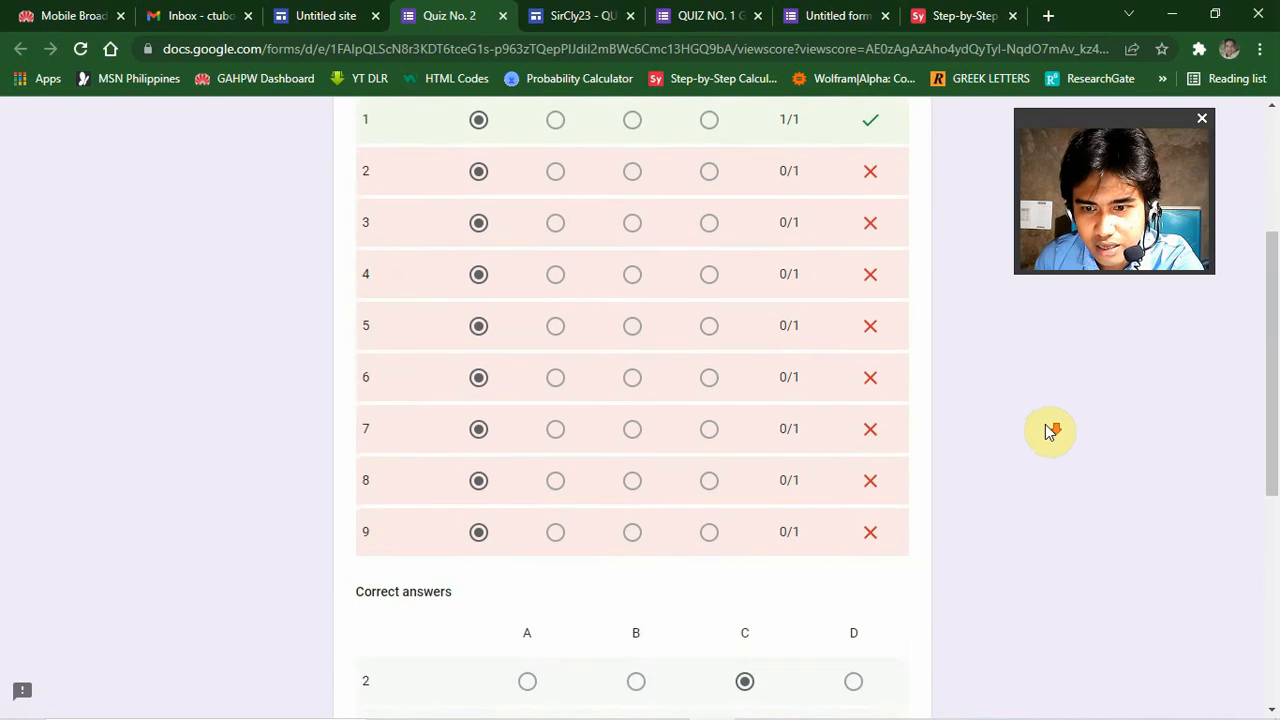
scroll(1043, 435, up, 2)
scroll(1043, 441, up, 1)
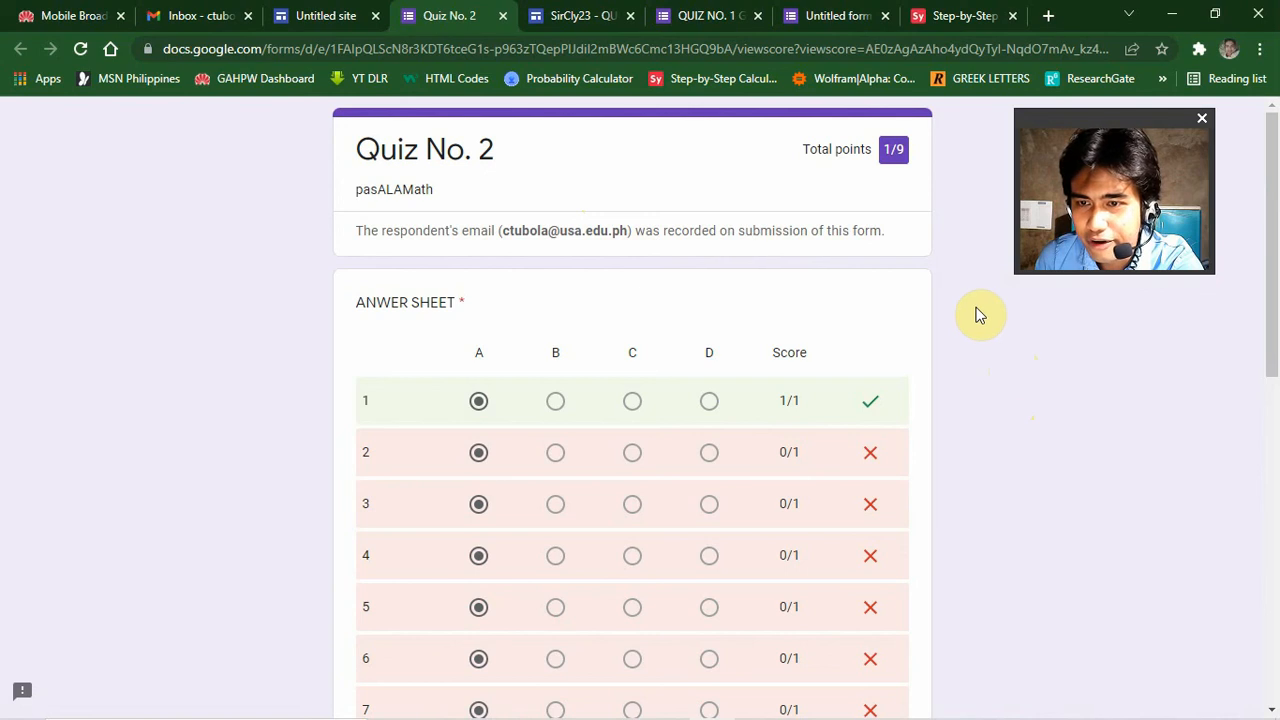
scroll(980, 316, down, 6)
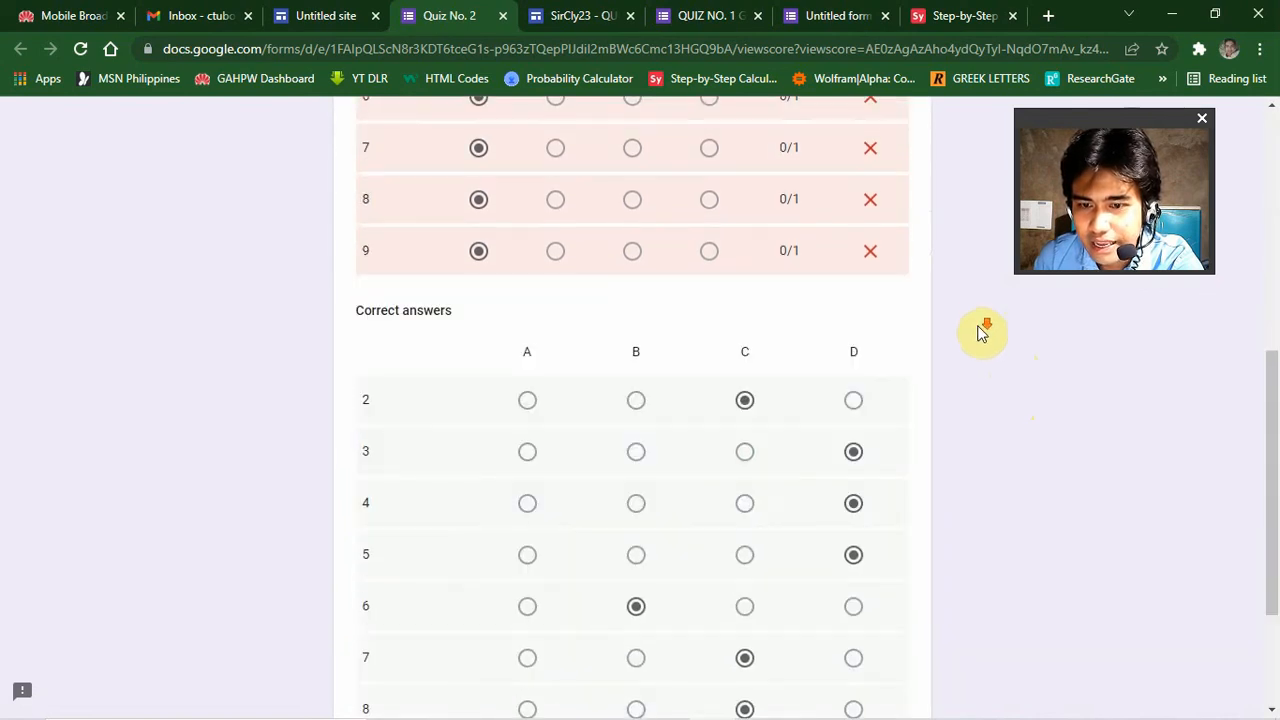
scroll(800, 370, down, 1)
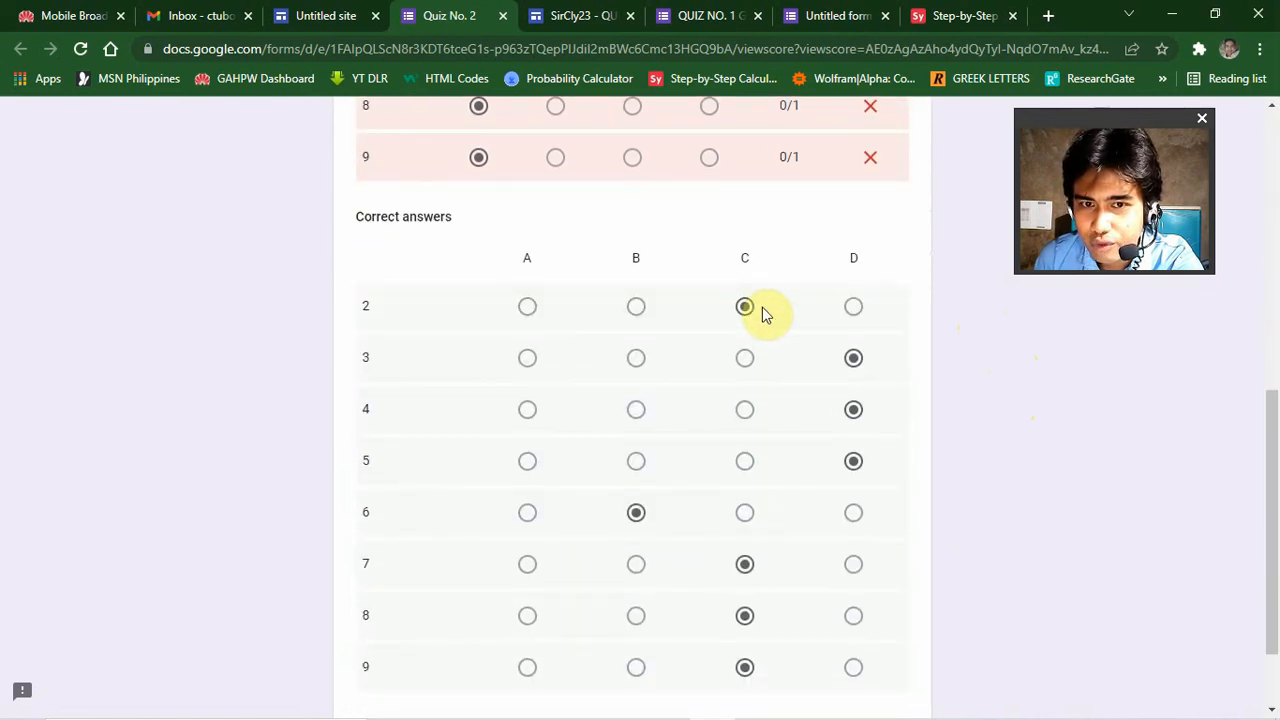
scroll(763, 315, up, 7)
scroll(766, 318, down, 7)
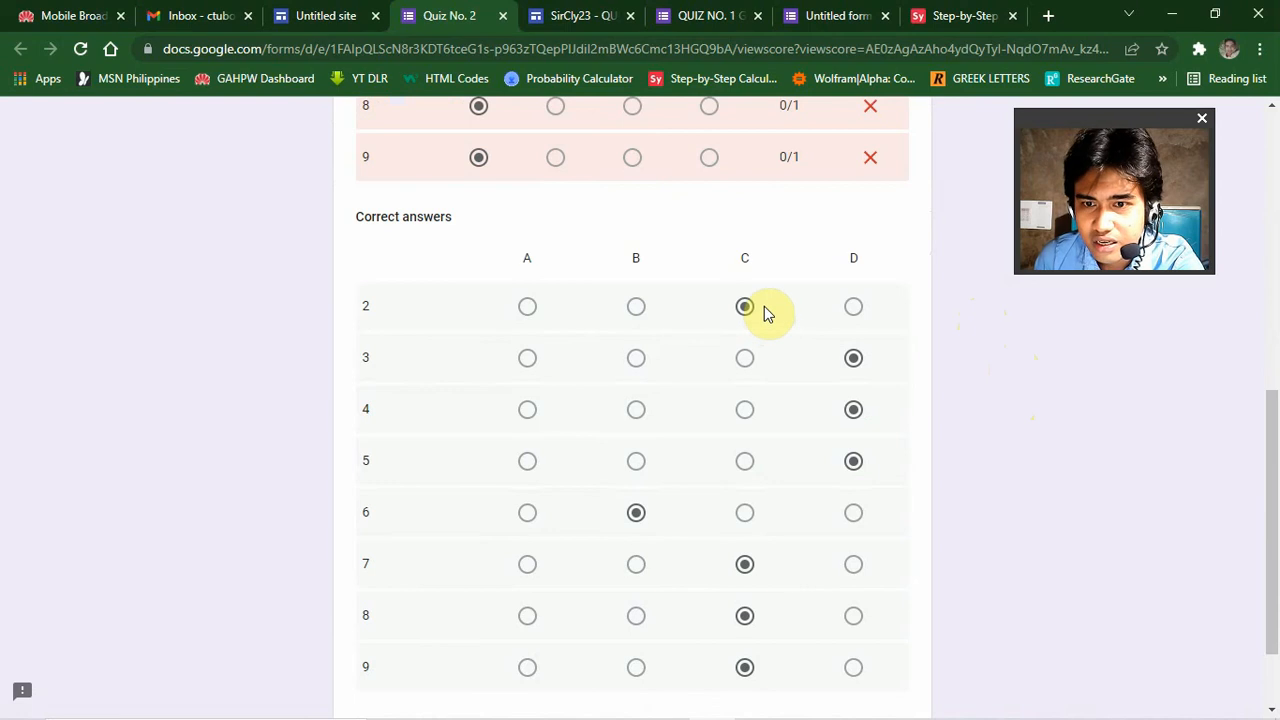
scroll(830, 380, down, 1)
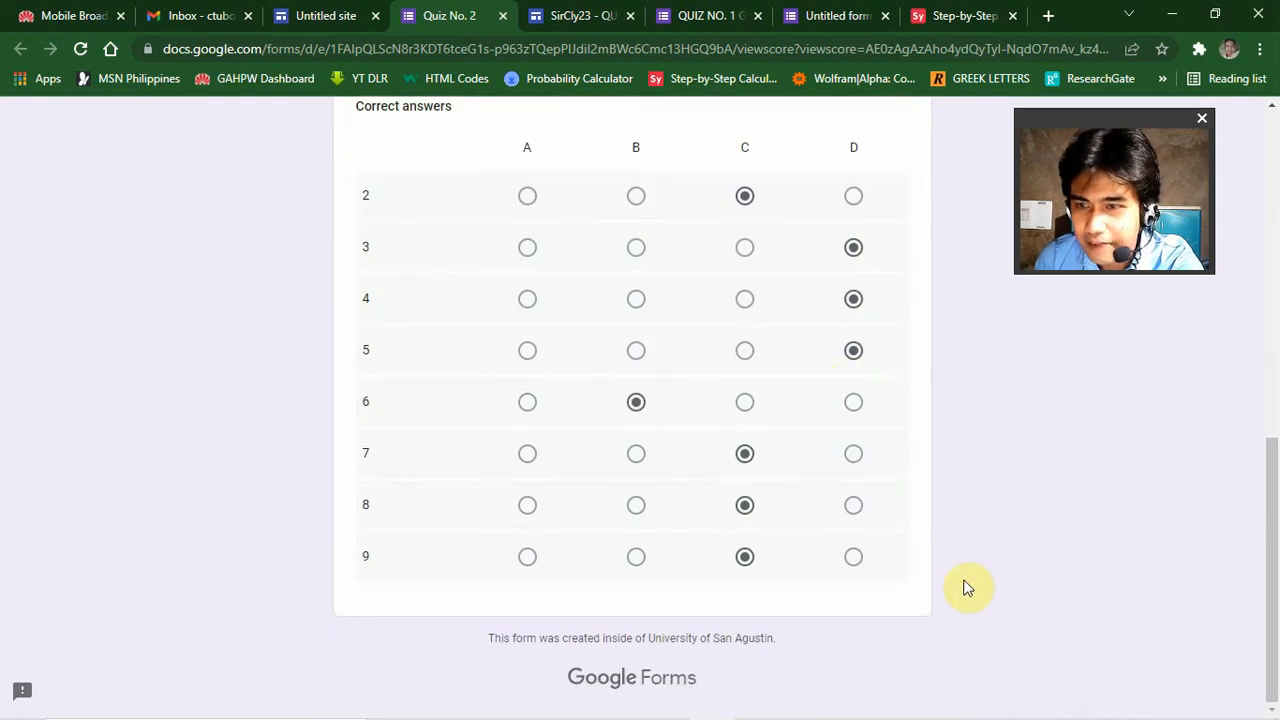
scroll(965, 570, up, 8)
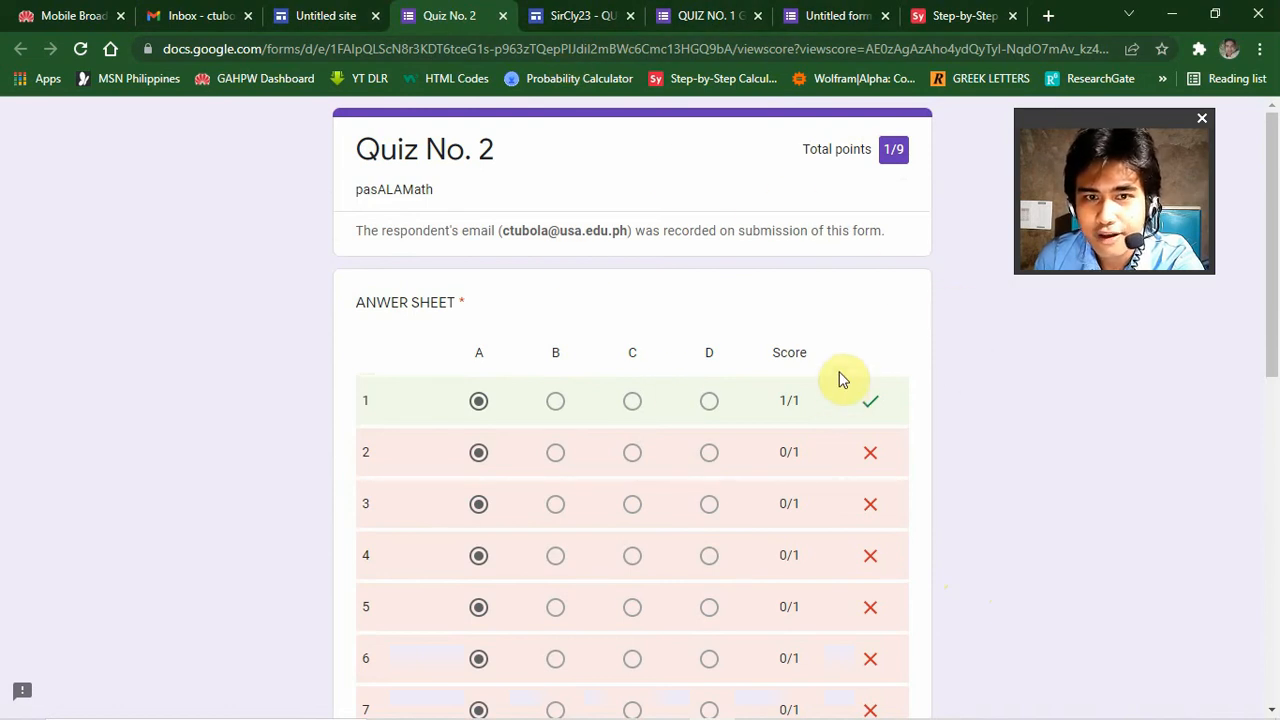
Close the Quiz No. 2 score page and switch to the published Quiz No. 1 page.
click(340, 15)
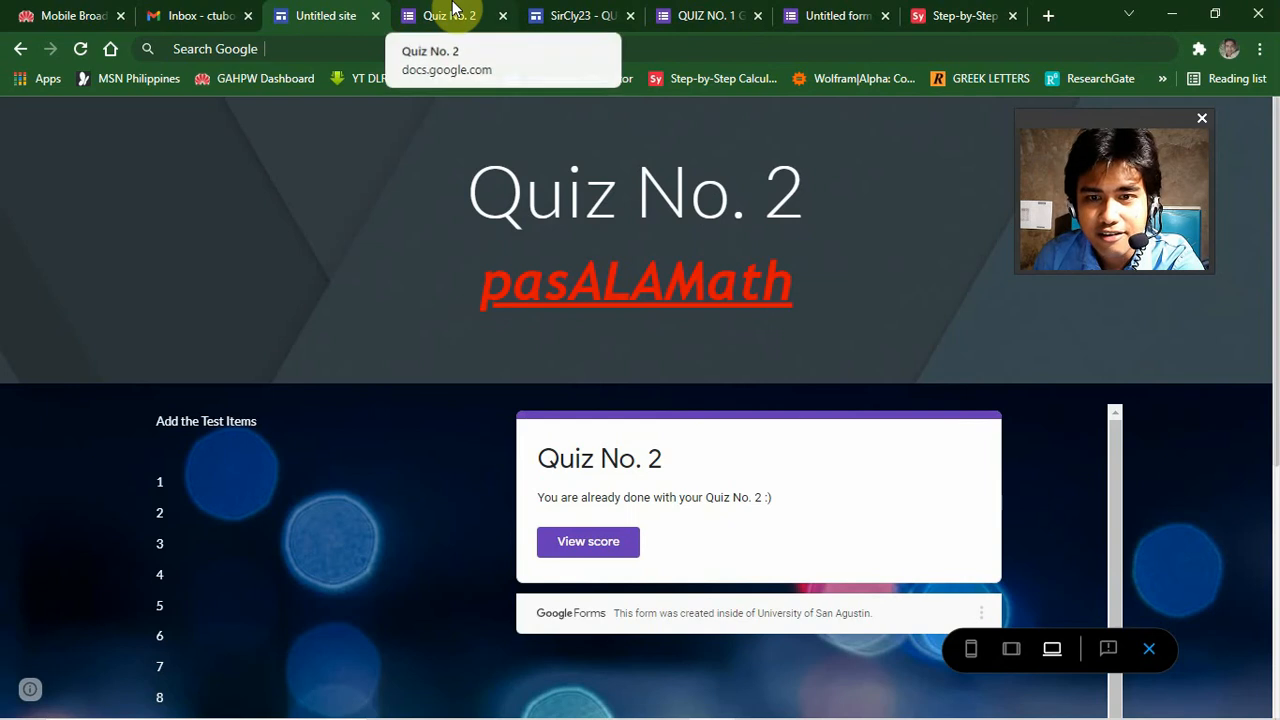
click(455, 12)
click(505, 16)
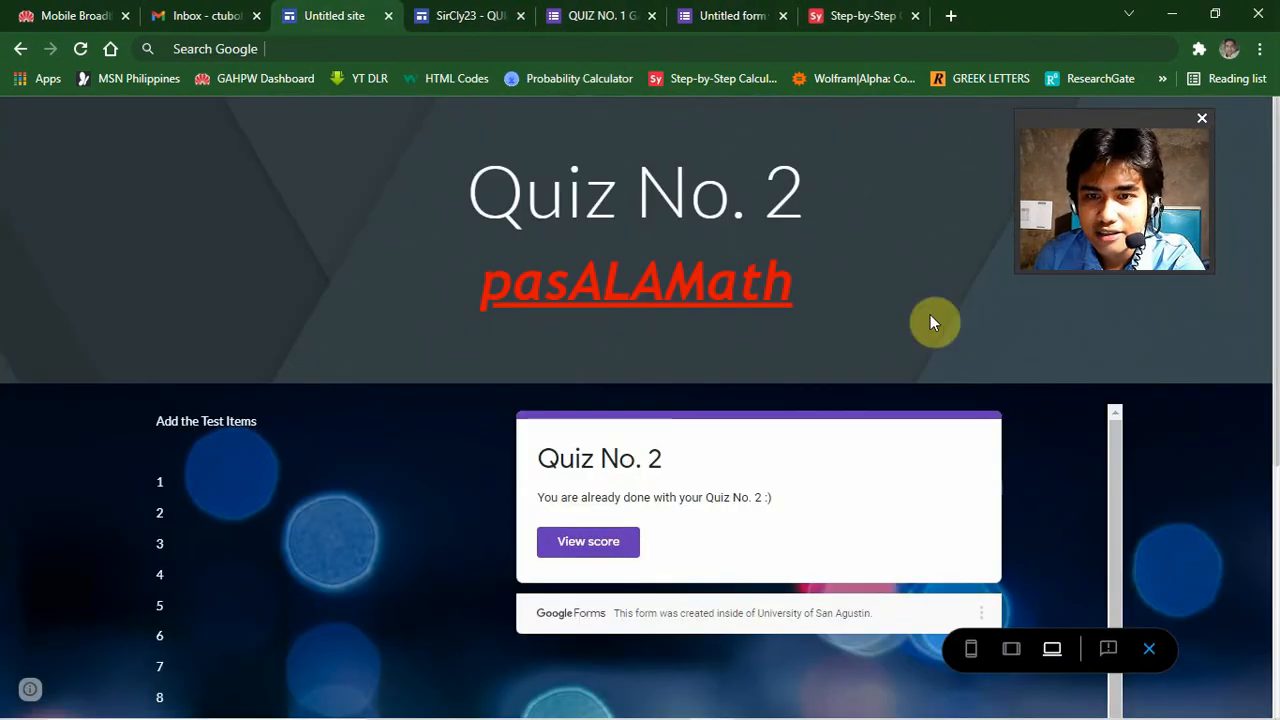
click(500, 12)
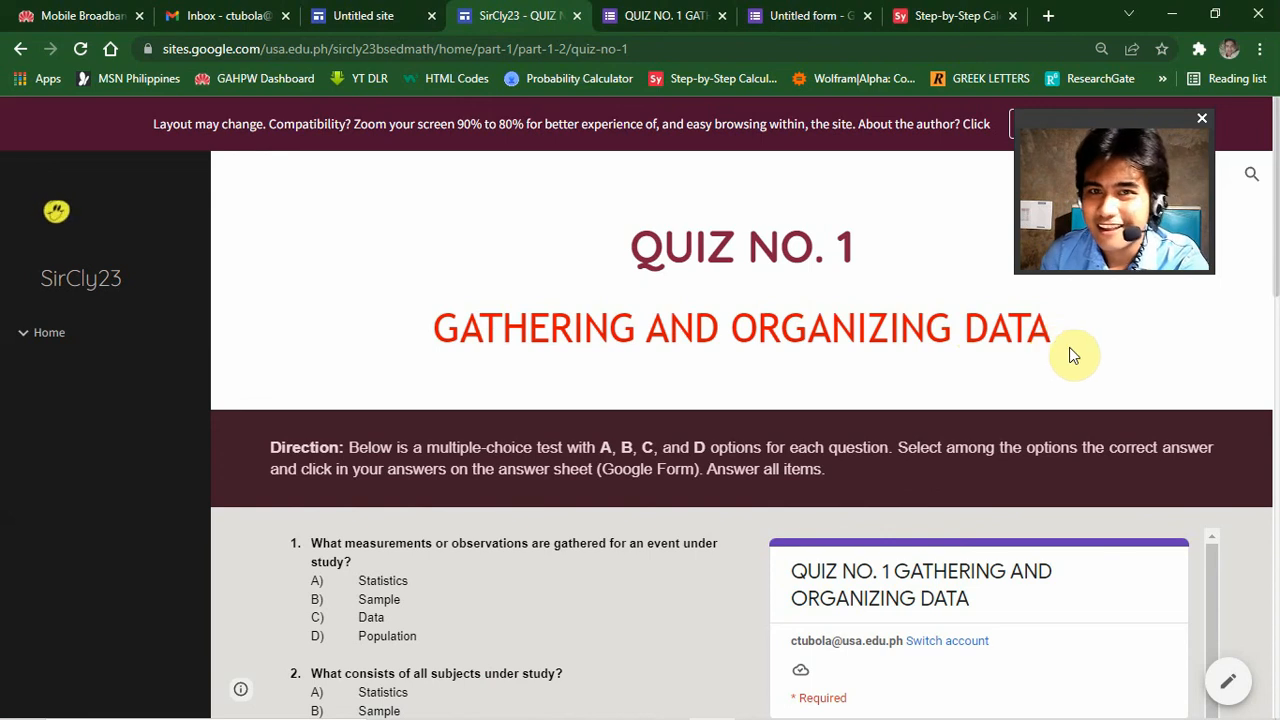
Return to the Quiz No. 2 site, close its preview and resume editing below the embedded answer sheet.
click(350, 10)
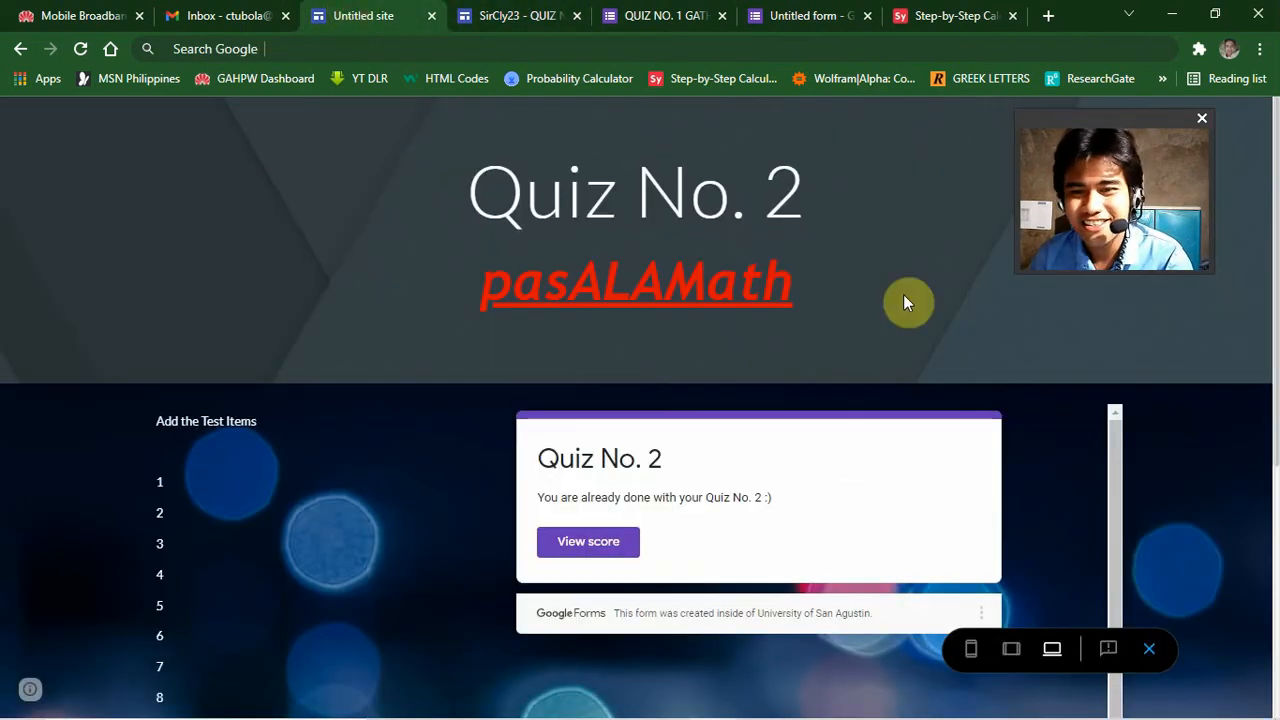
click(1149, 649)
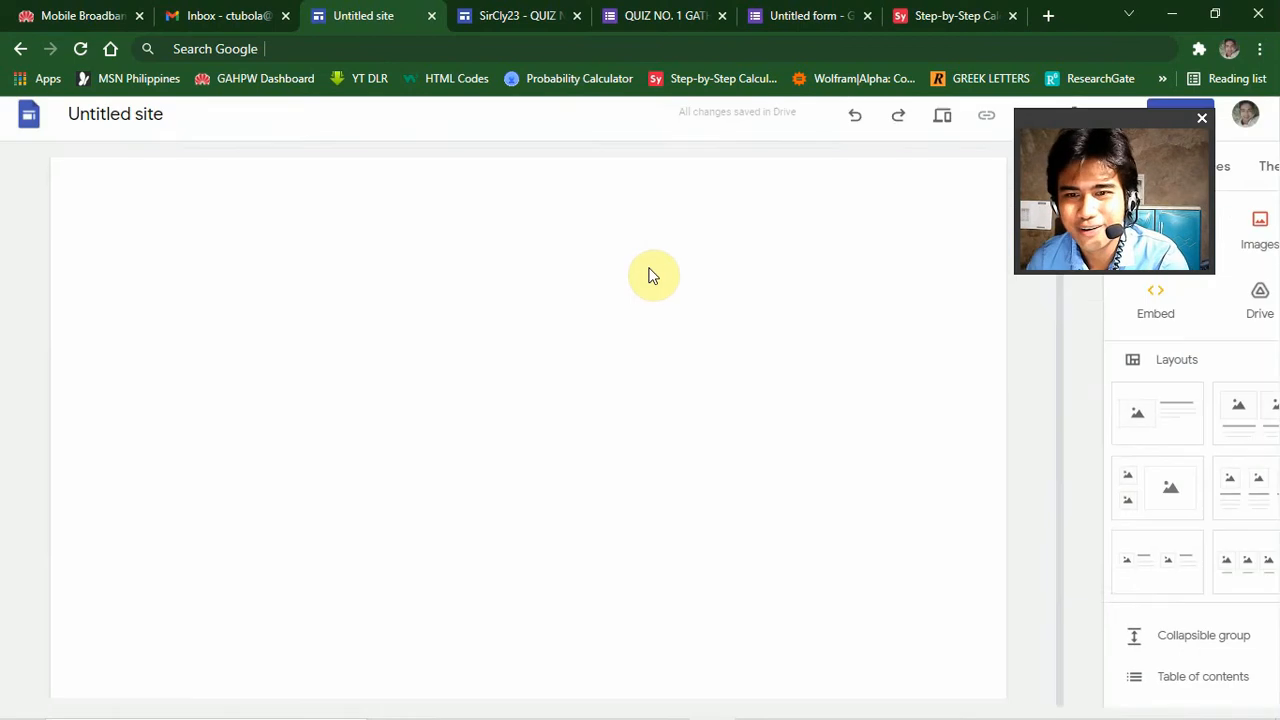
scroll(971, 351, down, 4)
scroll(1008, 380, down, 1)
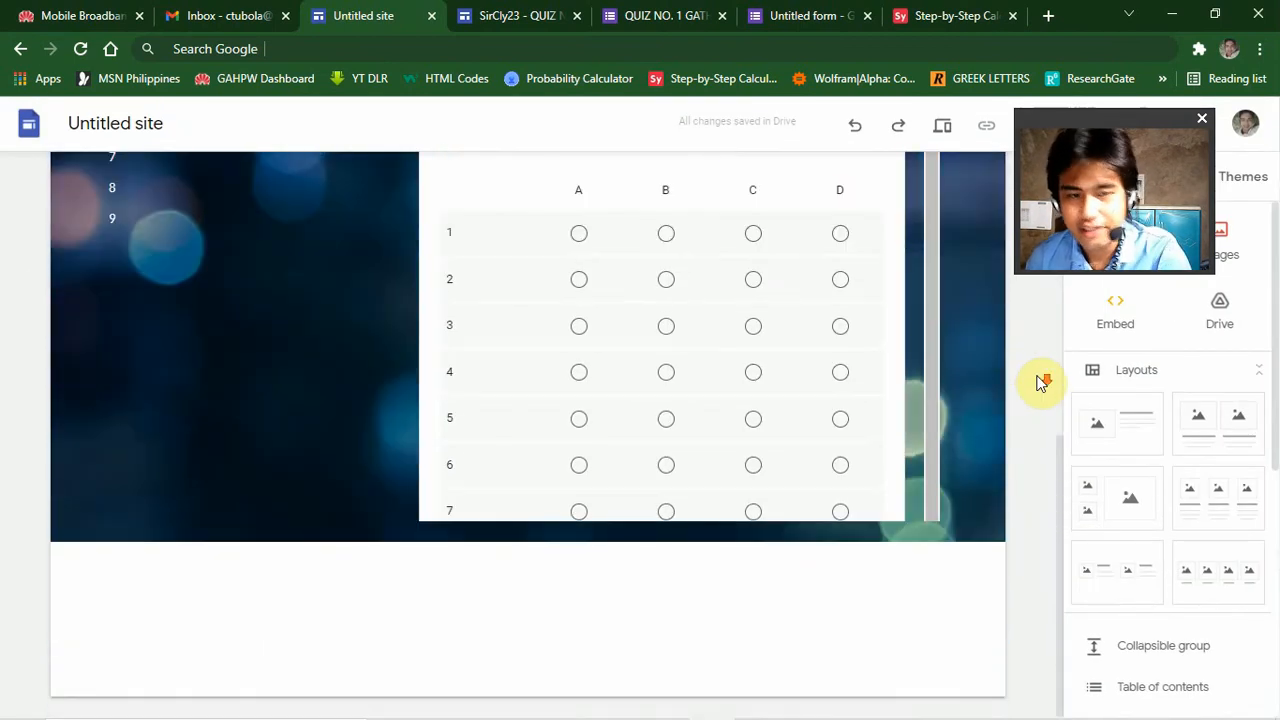
drag(1117, 118, 733, 122)
drag(360, 123, 206, 100)
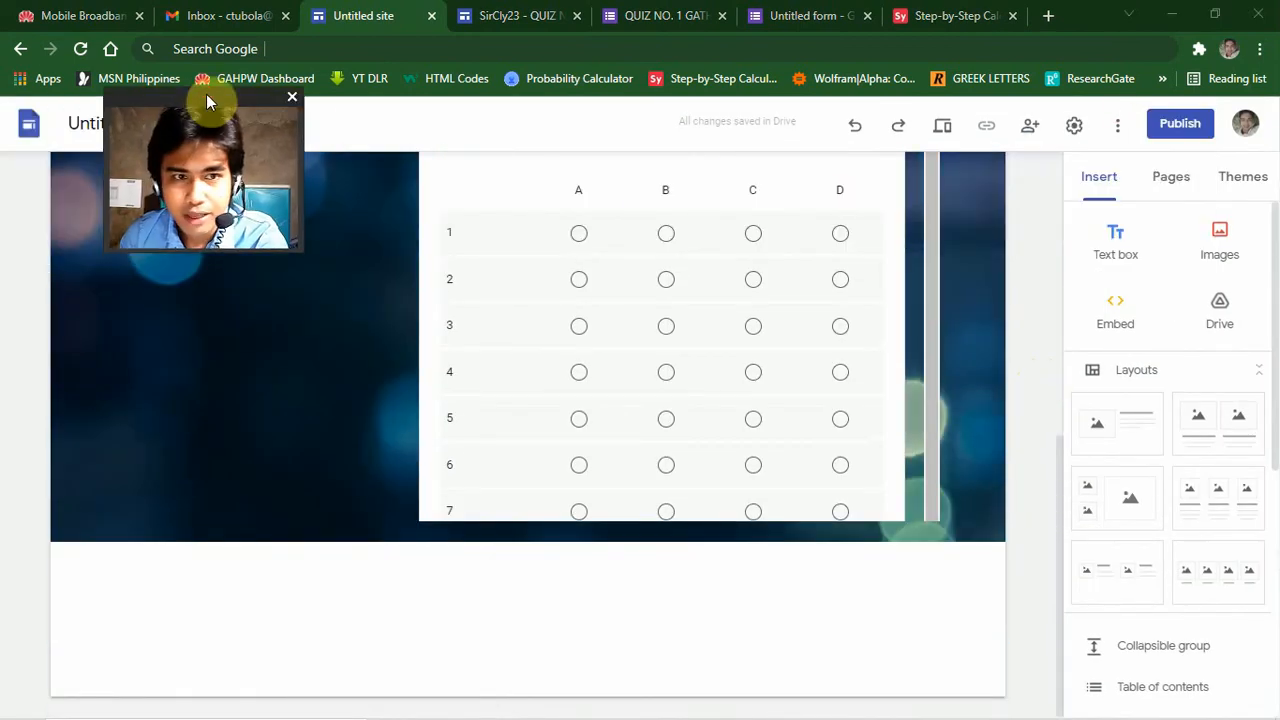
Upload the picture cj from the PICS folder into a new section below the answer sheet.
click(1225, 240)
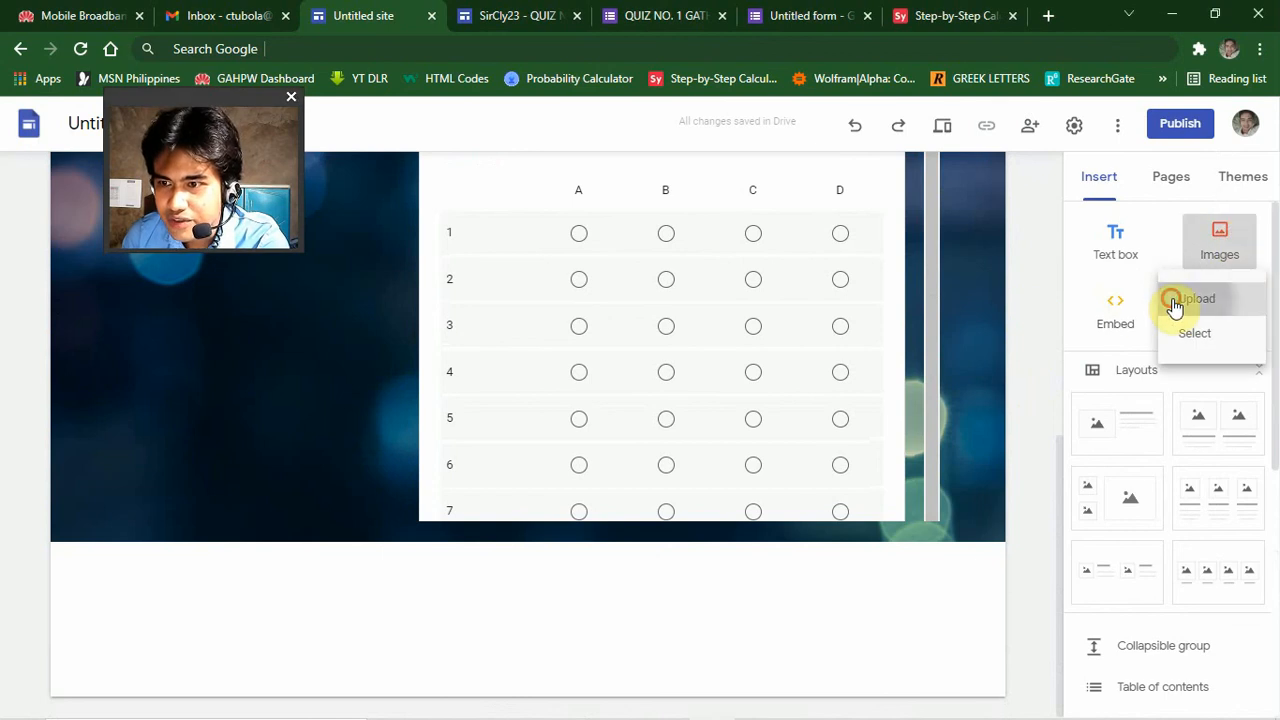
click(1180, 299)
scroll(815, 271, down, 2)
scroll(812, 271, down, 2)
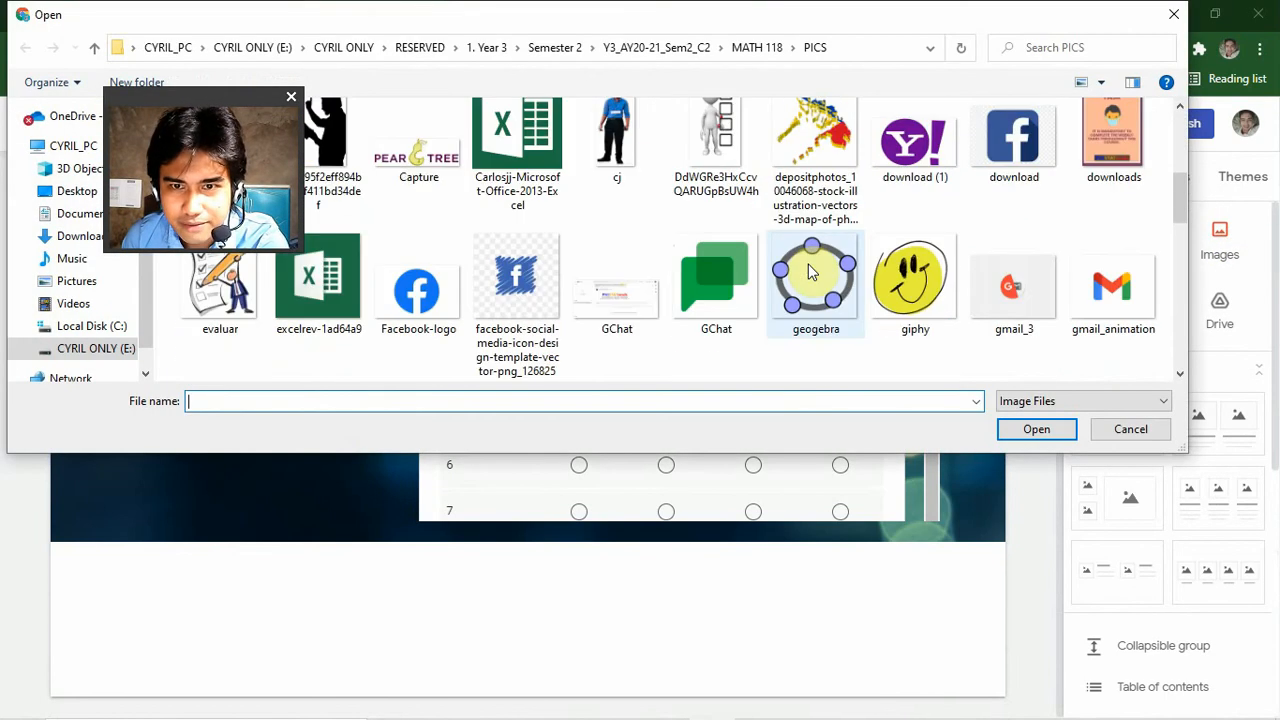
click(627, 146)
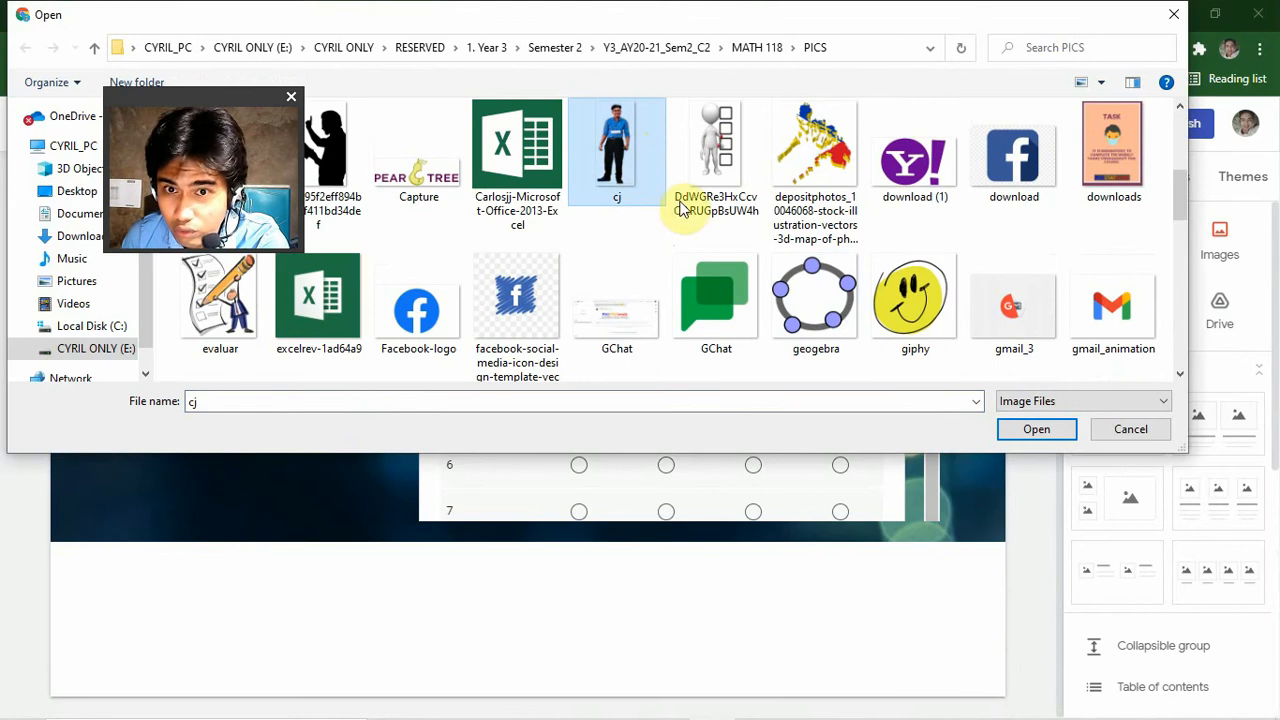
click(1036, 429)
scroll(667, 345, down, 3)
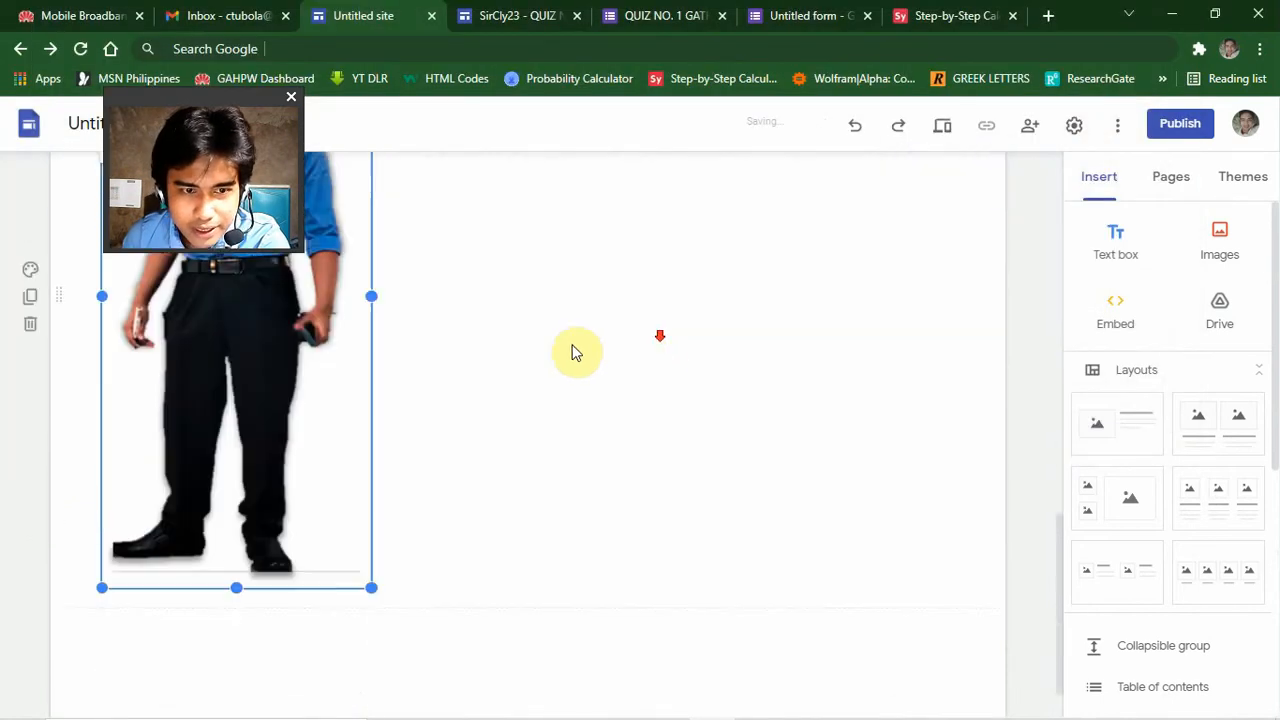
scroll(466, 360, up, 2)
click(712, 344)
scroll(712, 344, up, 2)
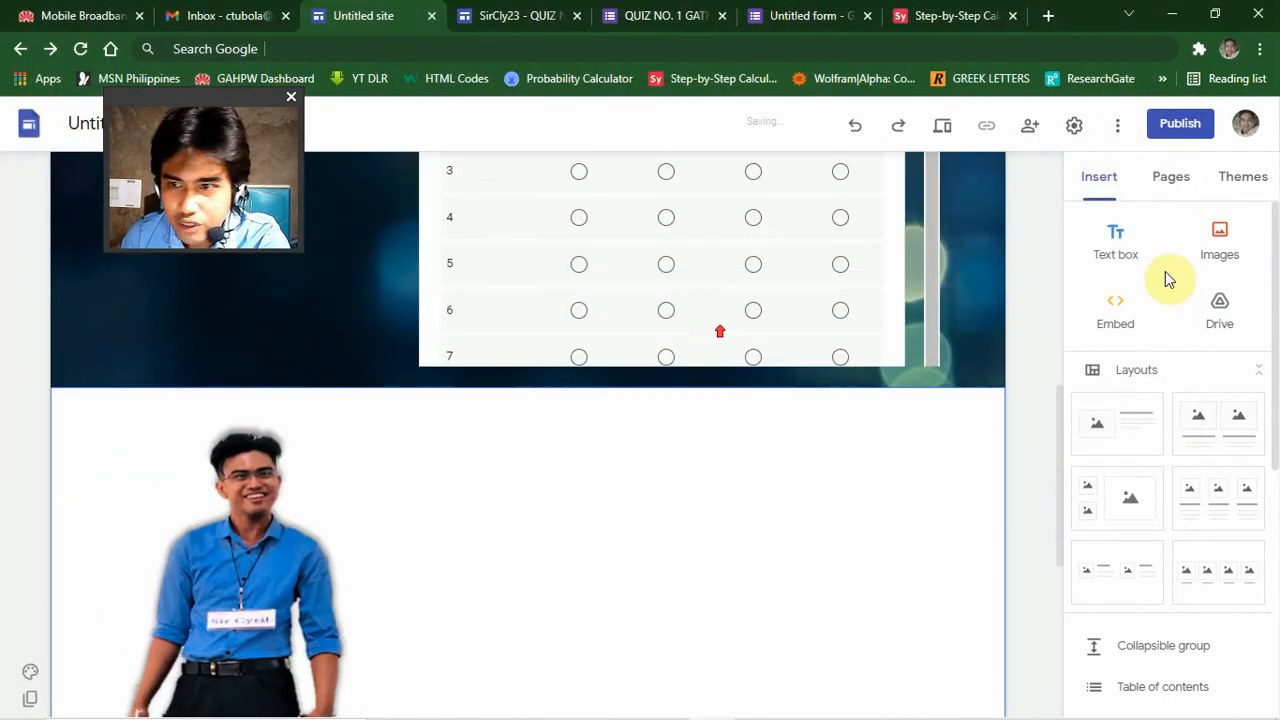
Add a text box above the uploaded picture, narrow it to begin past the picture's edge and start its message with "Hey!".
click(1116, 245)
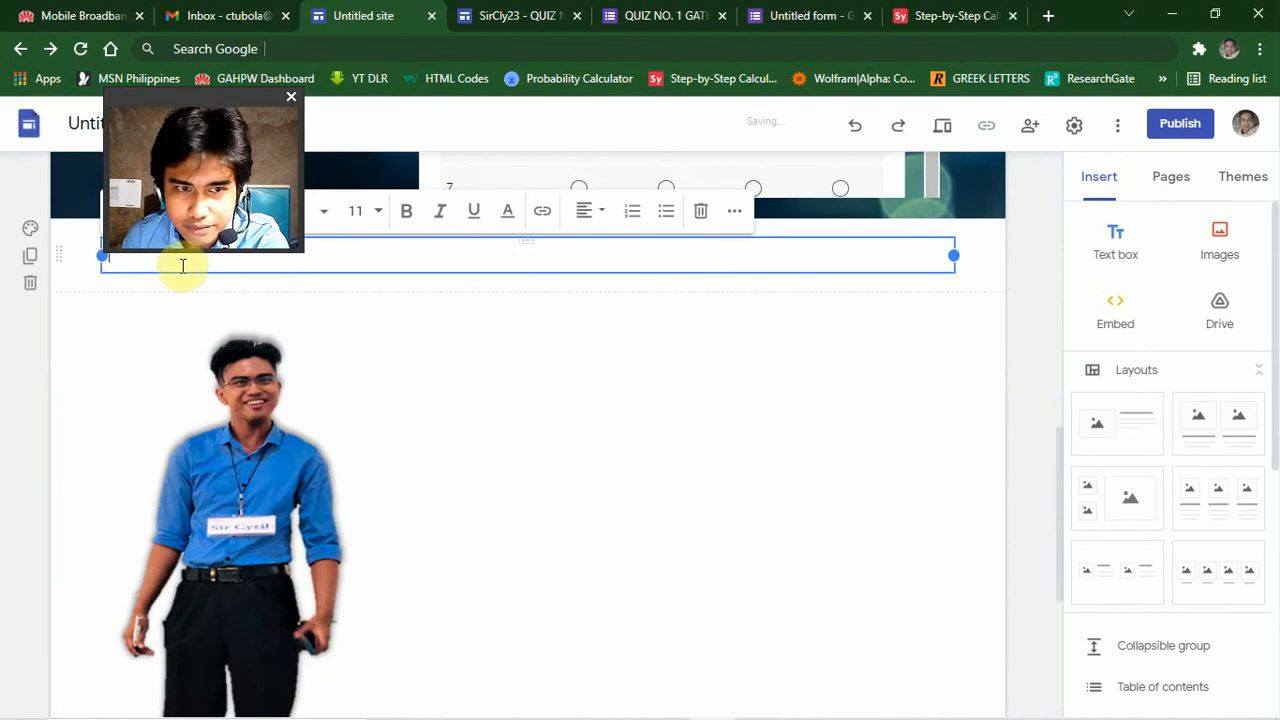
drag(104, 259, 396, 267)
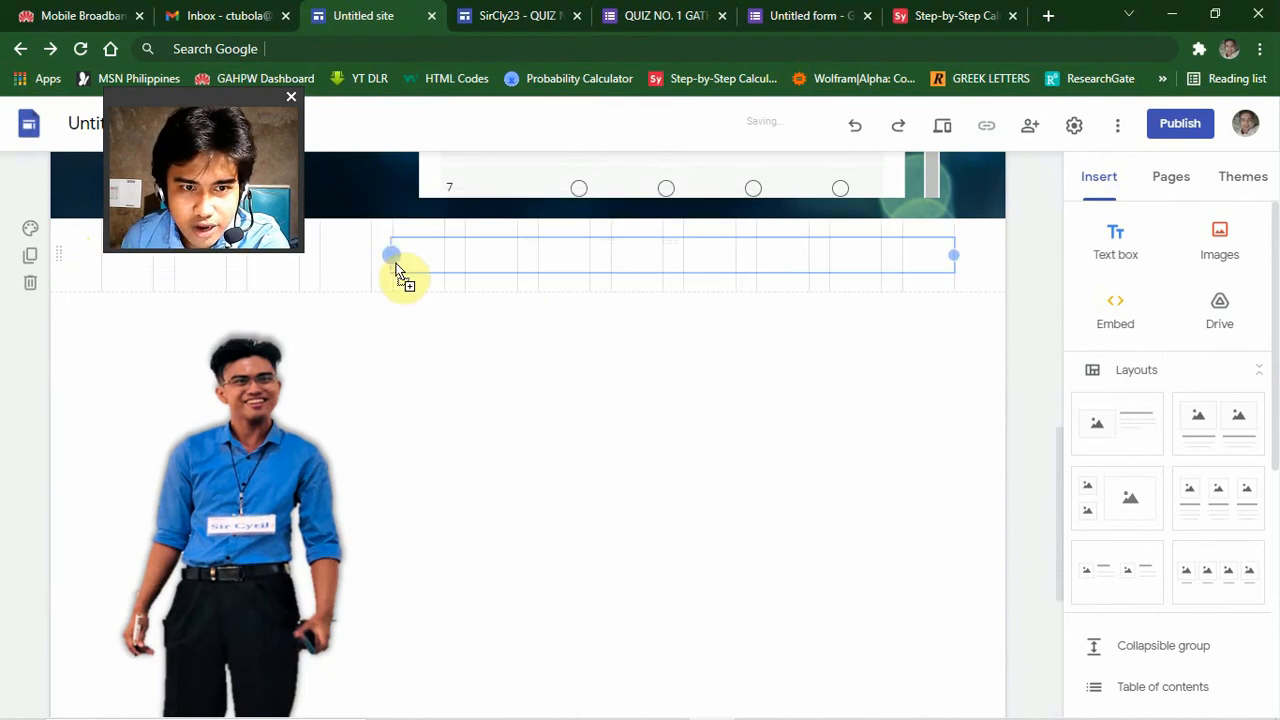
click(504, 258)
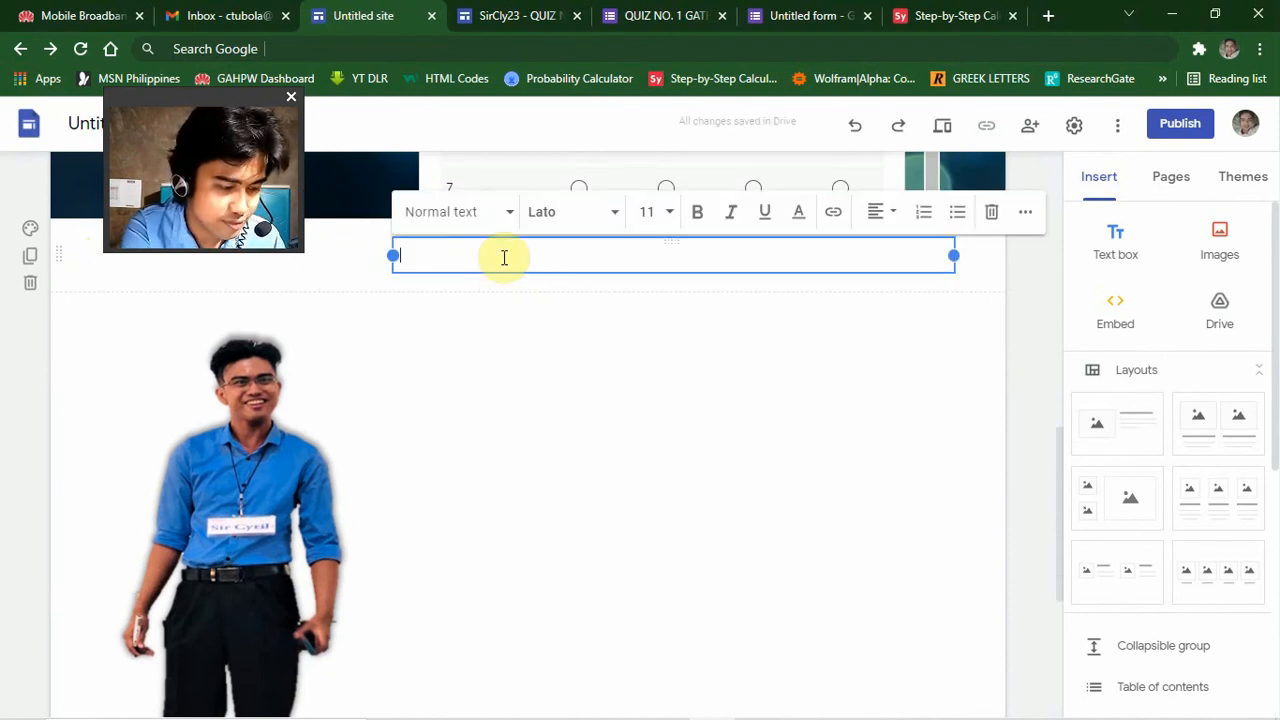
text(Hey)
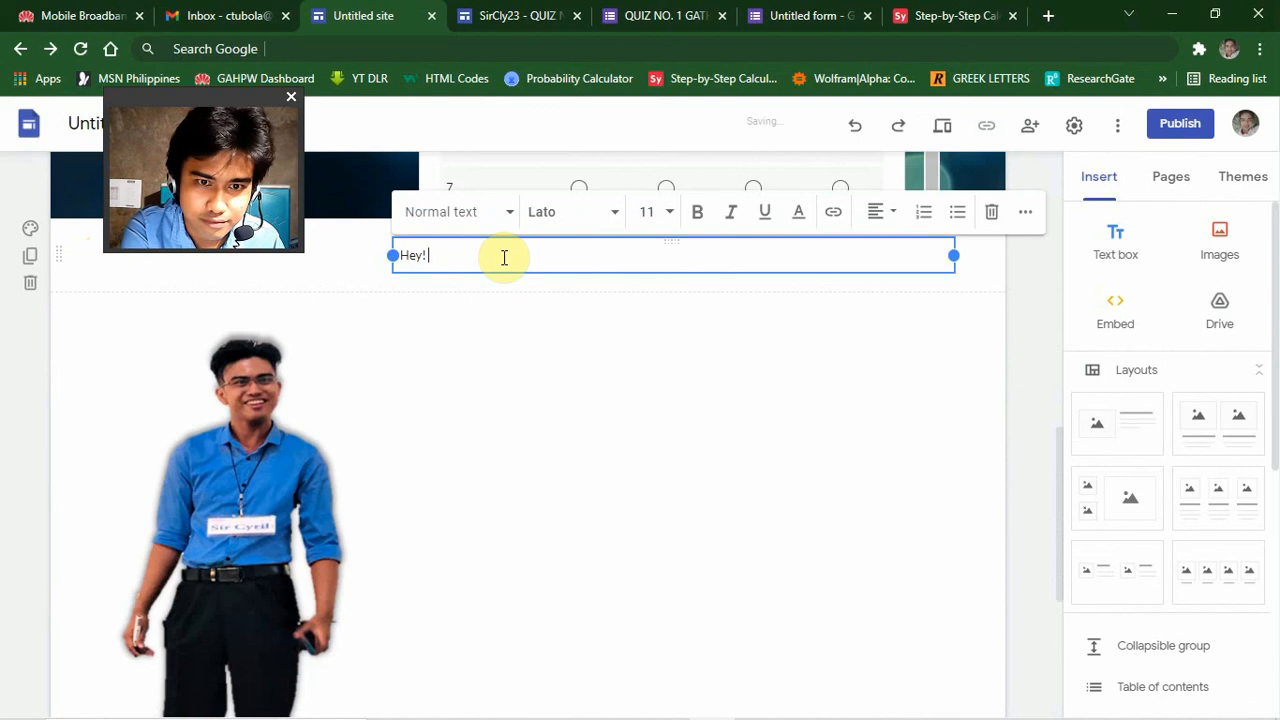
text(! Don't cheat!)
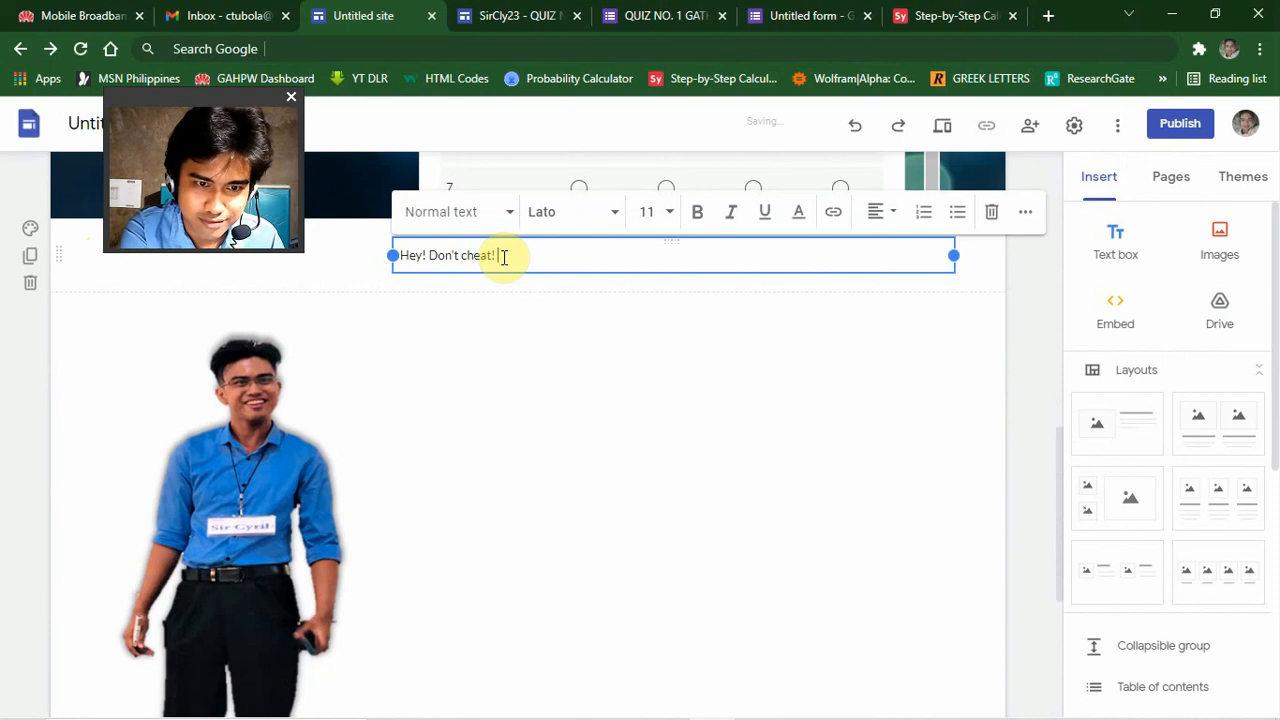
text(I'm)
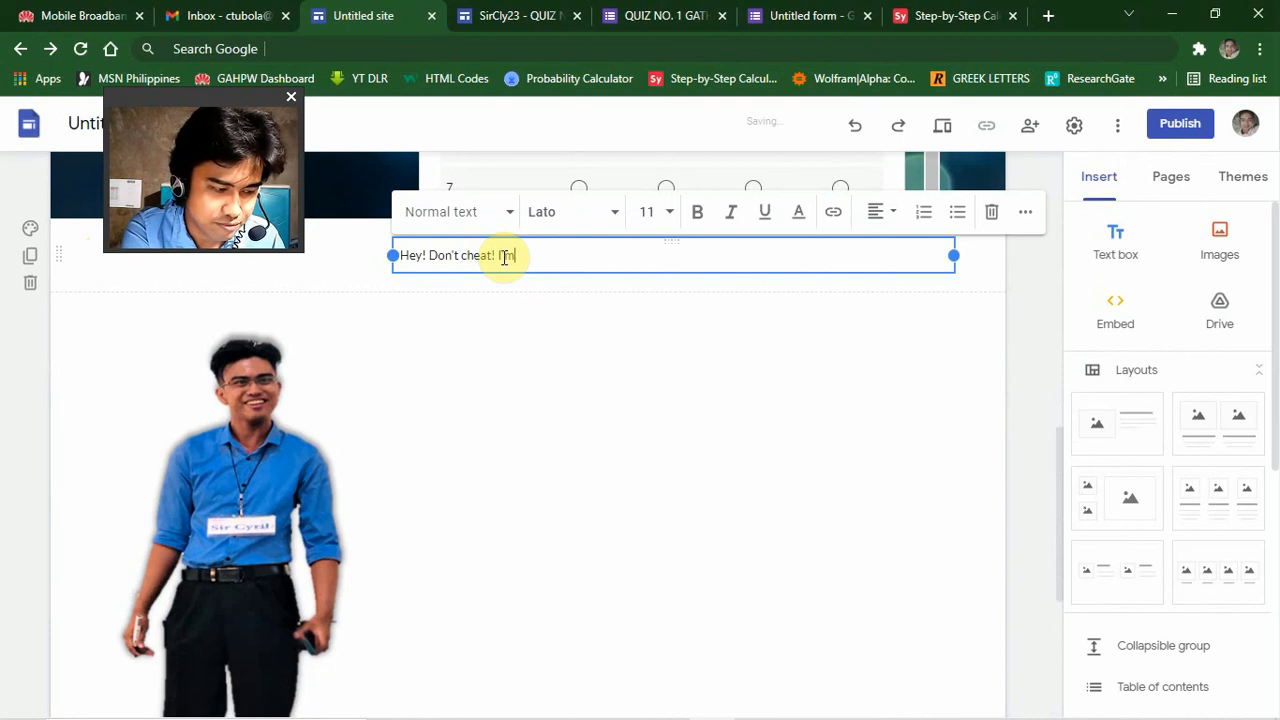
text( wa)
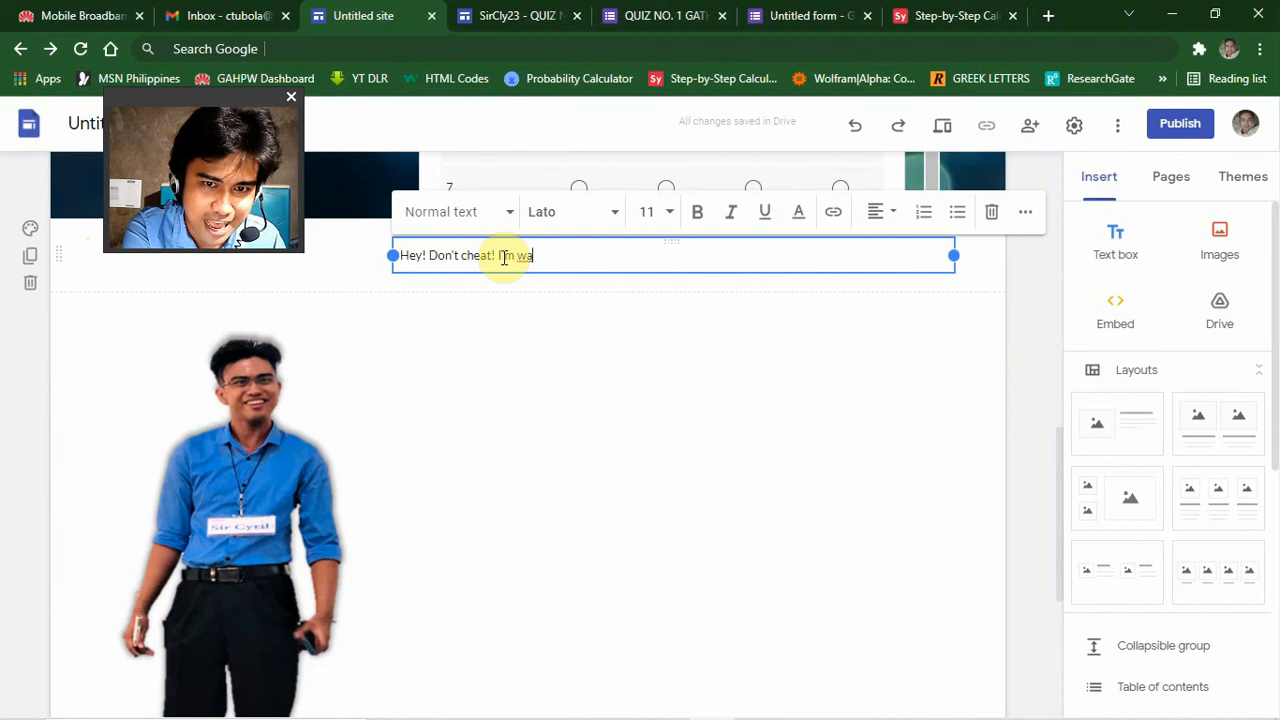
key(BackSpace)
key(BackSpace)
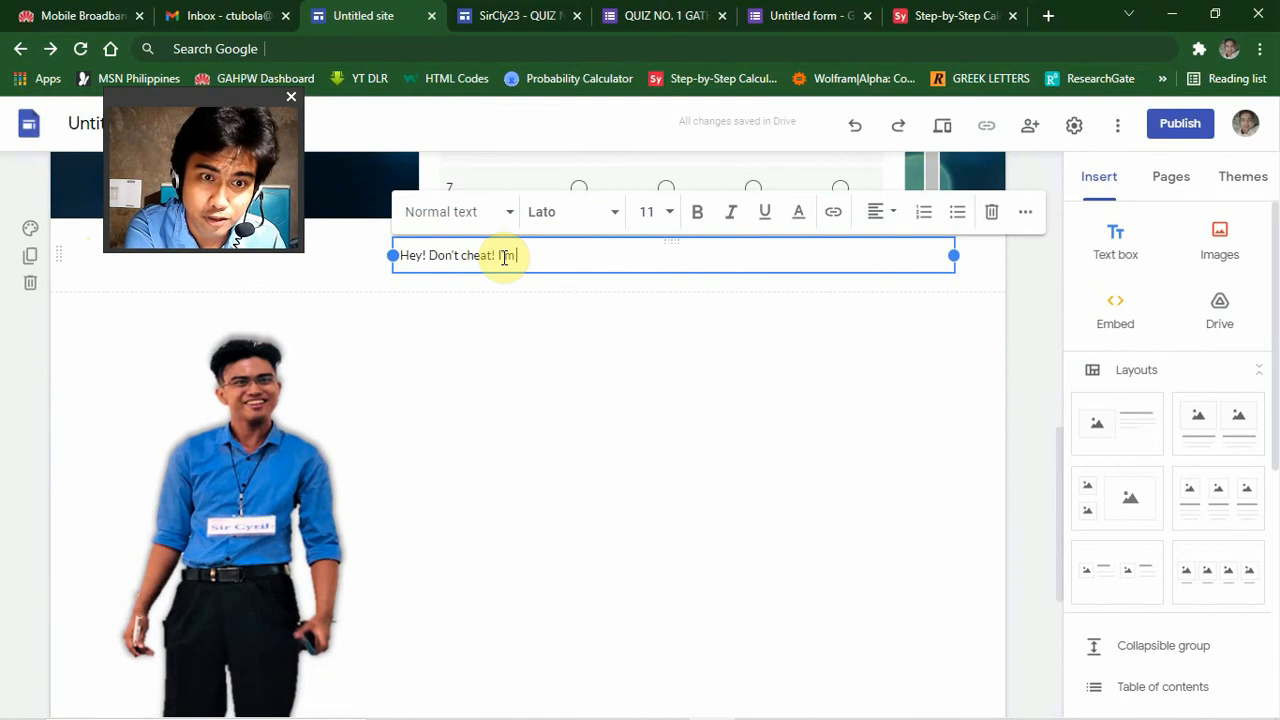
text(wat)
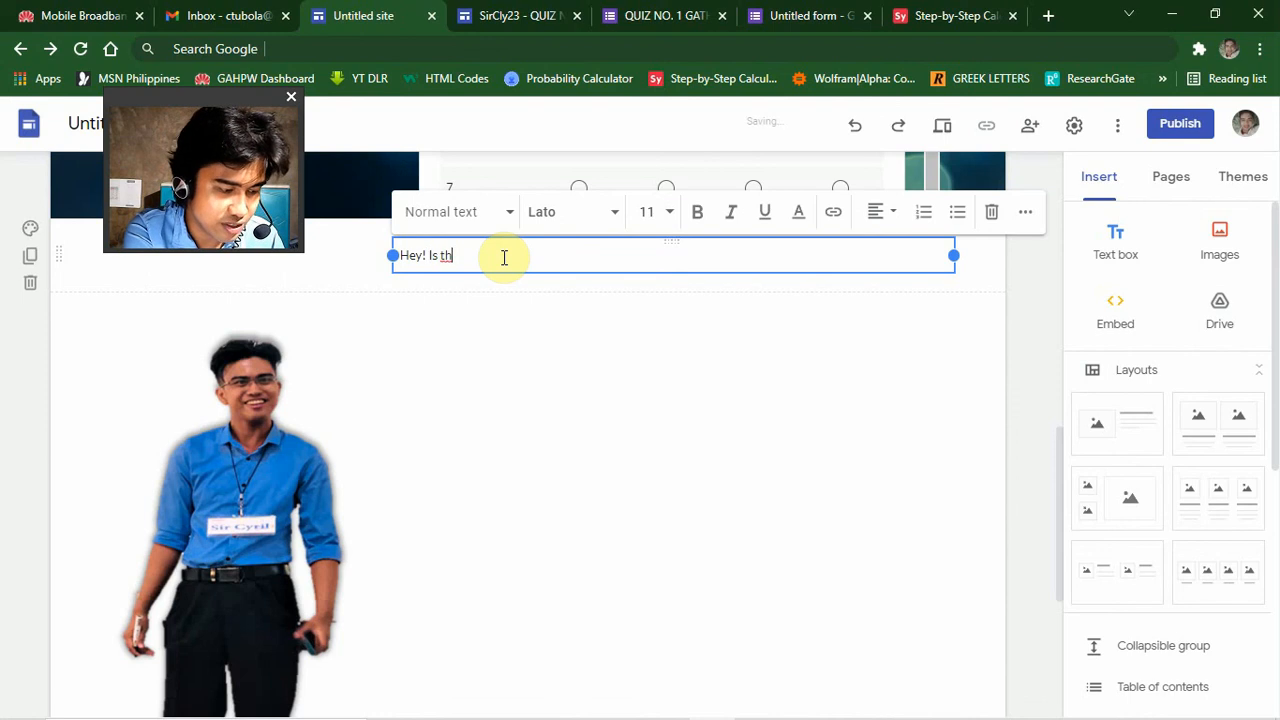
Complete the message as "Hey! Is the test hard? Ask me if there are questions unclear!" and move the text box into the picture's section.
key(BackSpace)
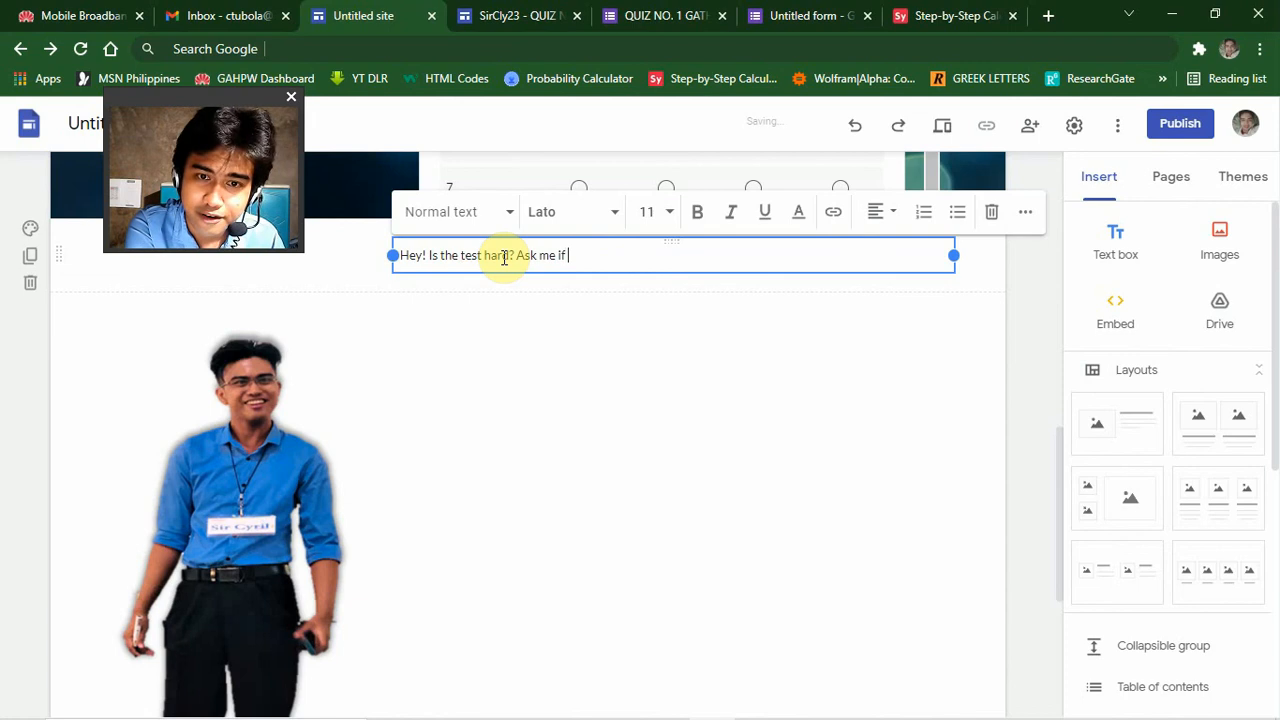
text(there are)
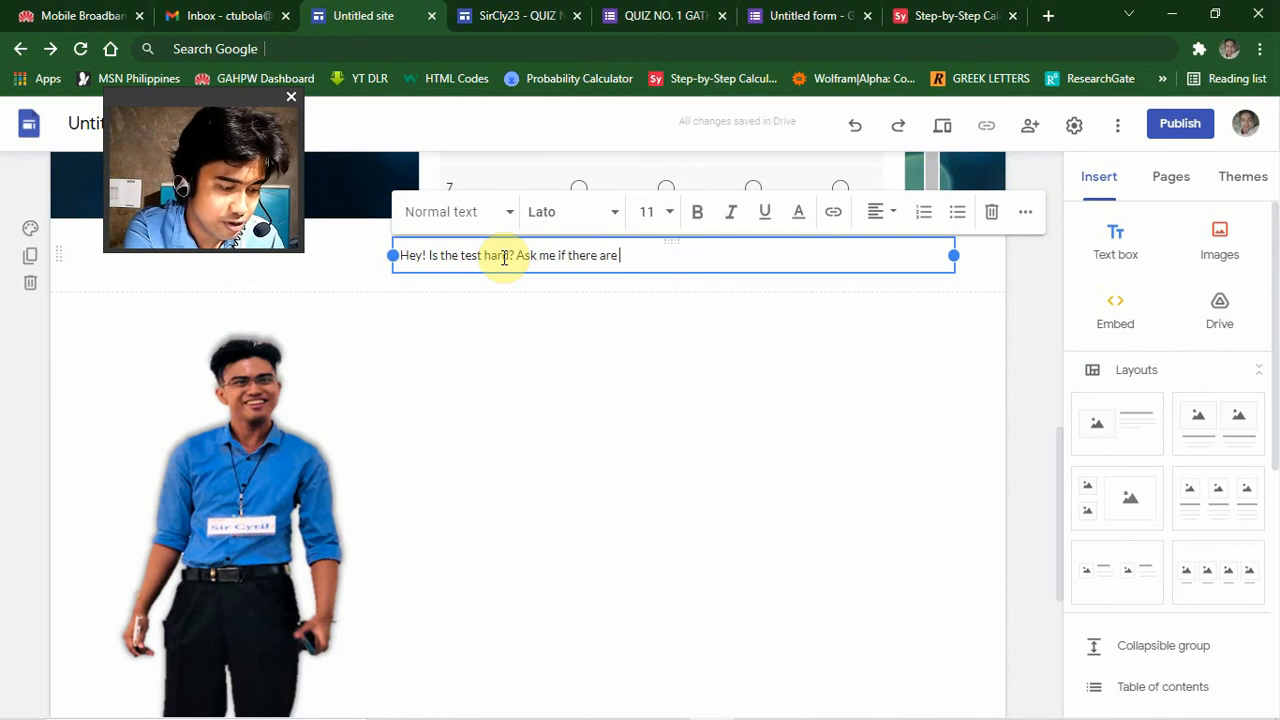
text( questions unclear!)
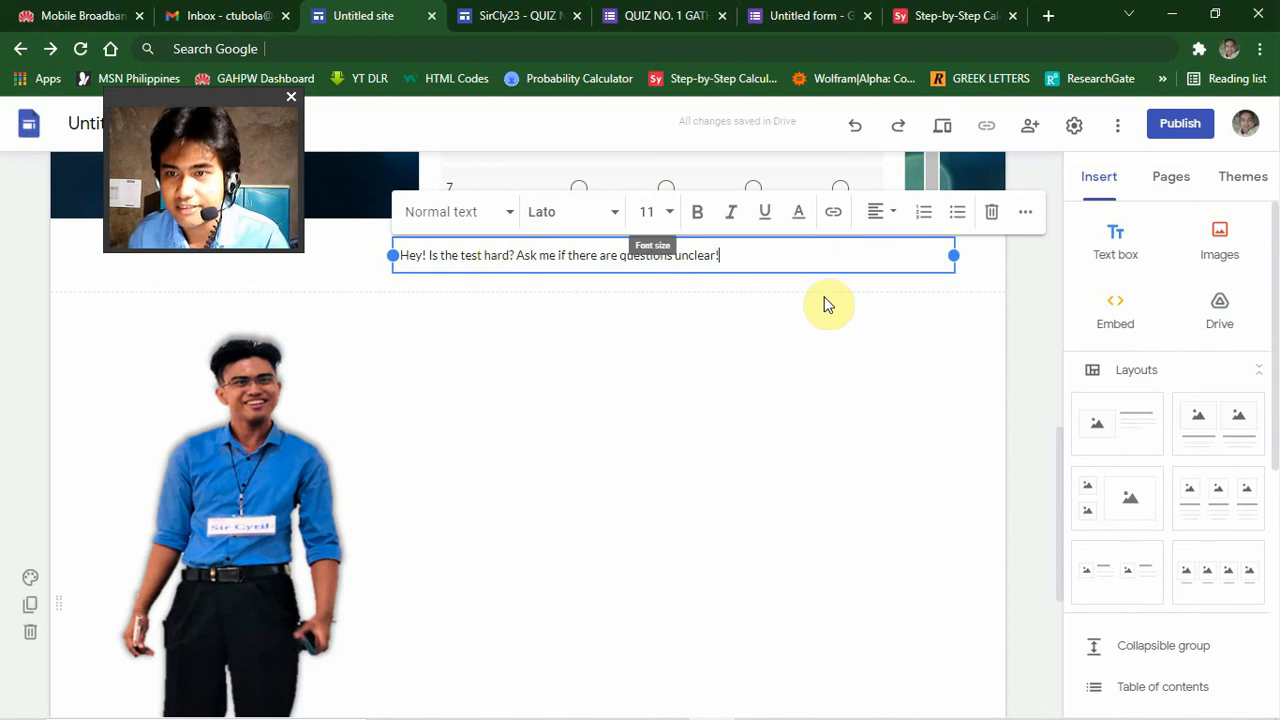
drag(905, 268, 705, 425)
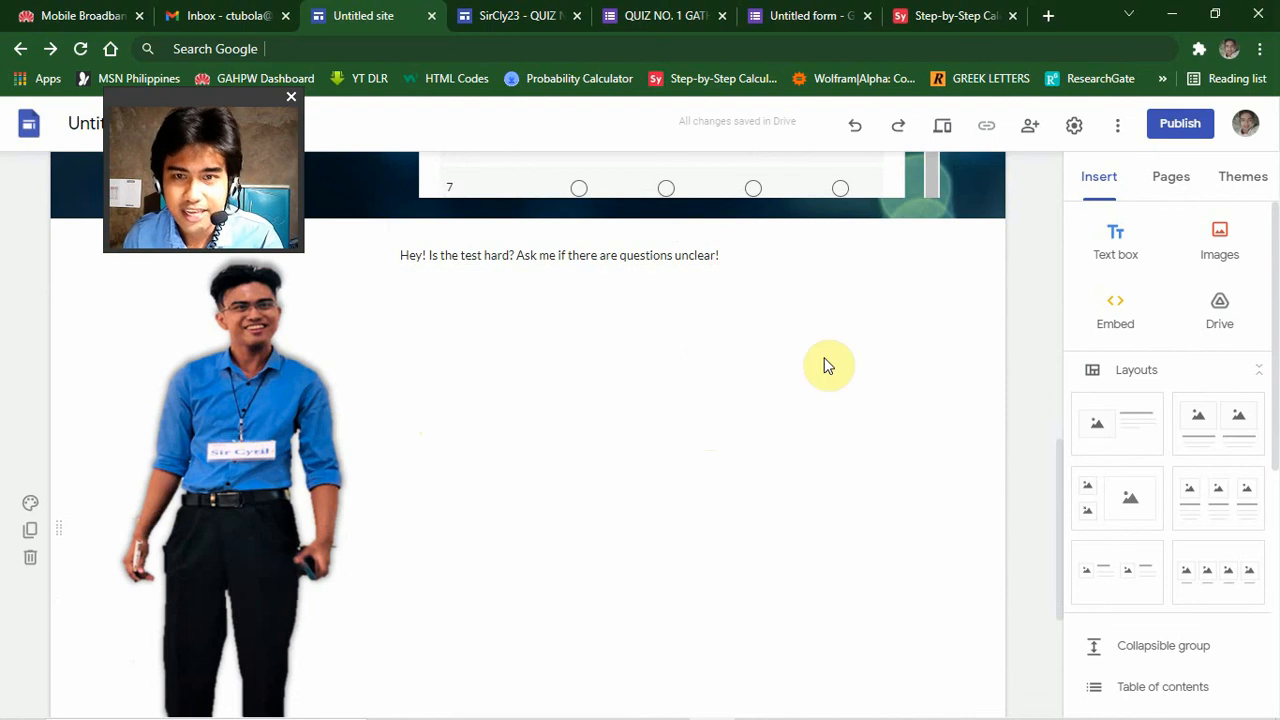
Look over the Quiz No. 2 page, and compare it with the published Quiz No. 1 page down to its footer.
scroll(864, 405, up, 3)
scroll(1047, 424, up, 6)
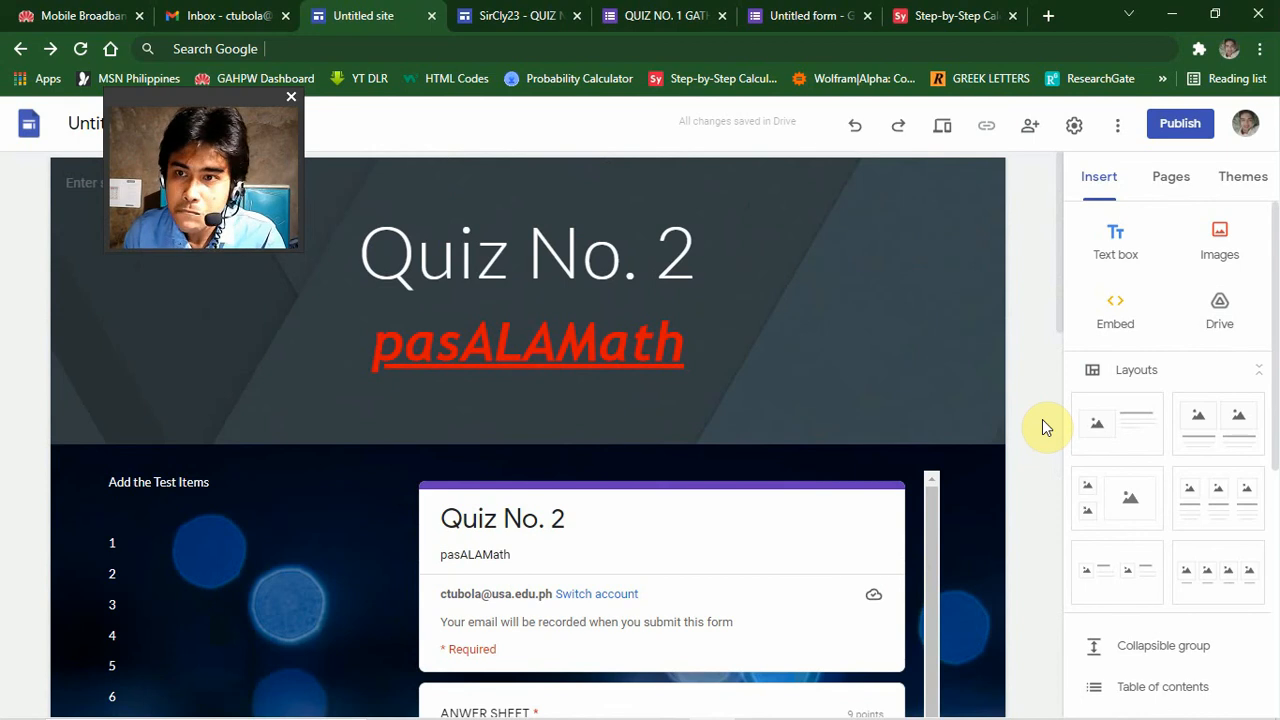
click(505, 15)
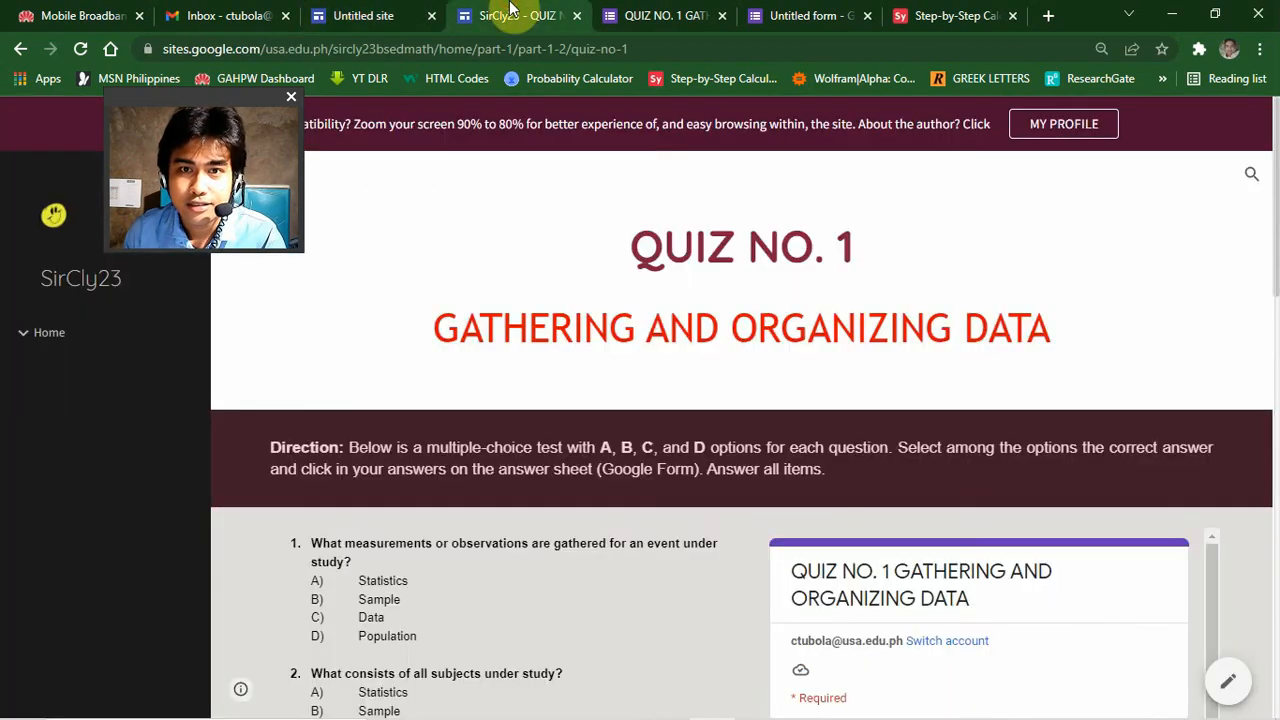
scroll(1172, 315, down, 3)
scroll(1249, 346, down, 1)
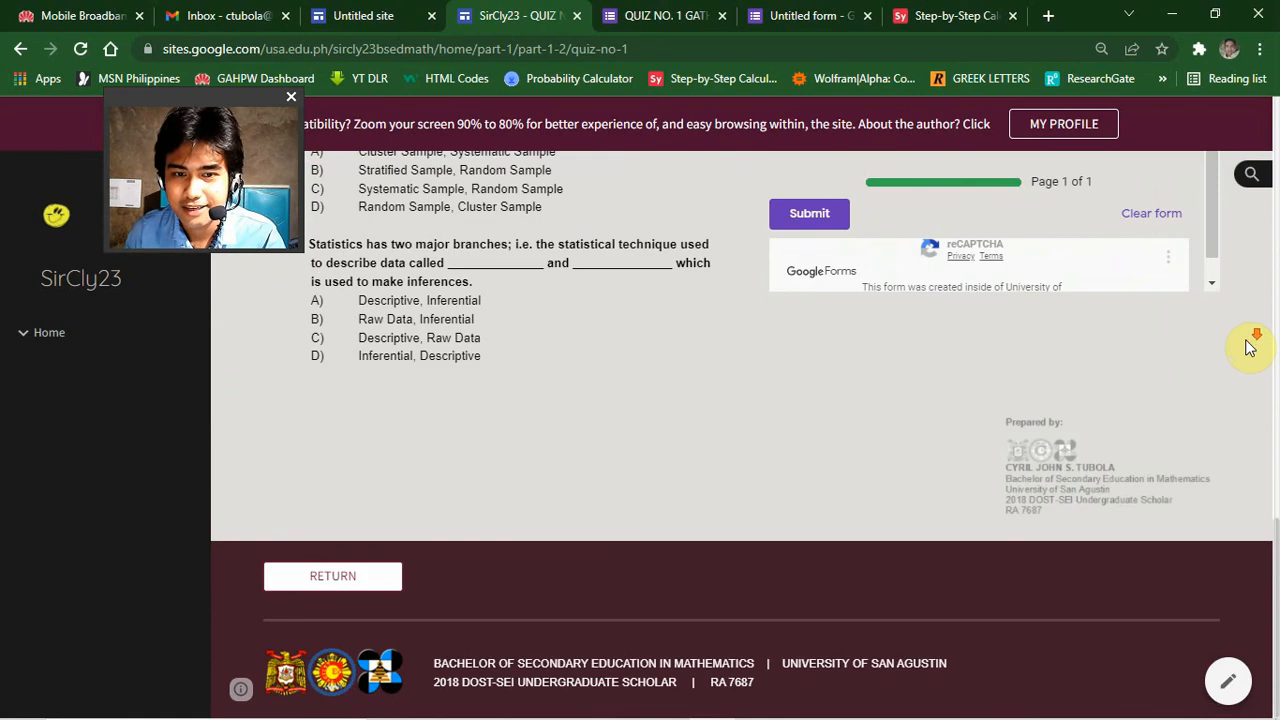
key(Home)
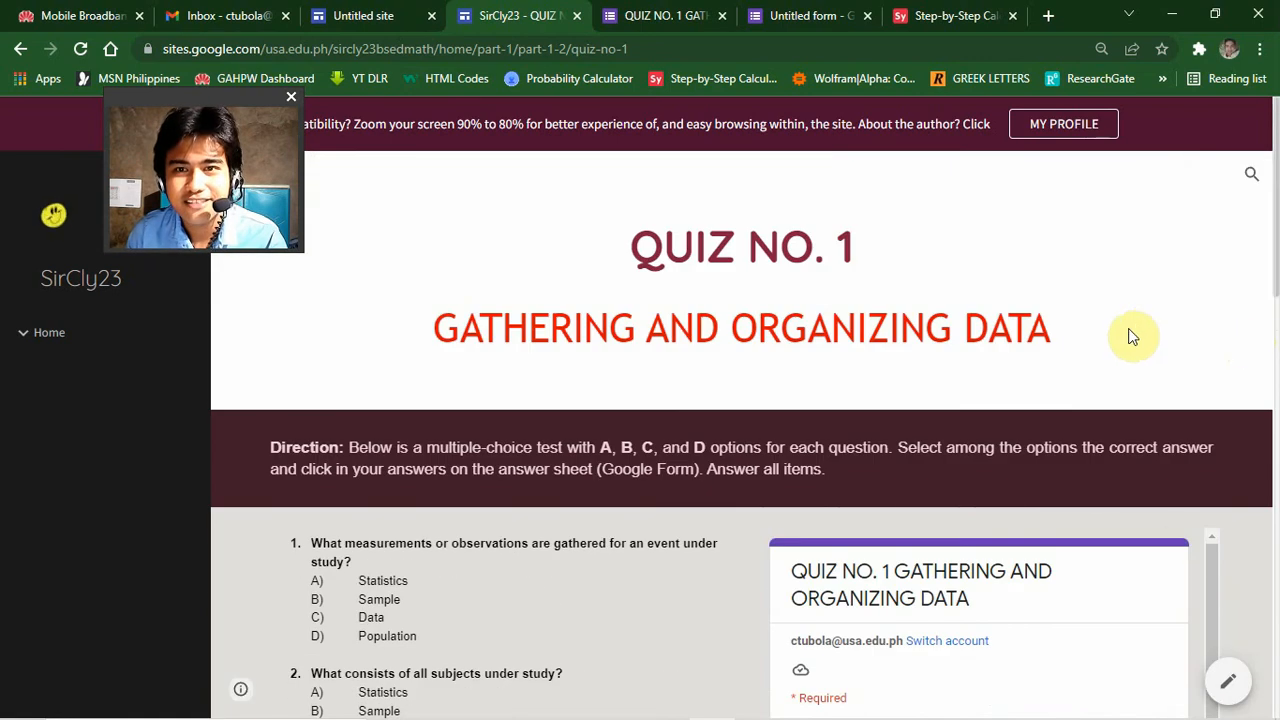
Switch to the pasALAMath PowerPoint slide show and go back to the slide about Google Site as the new Test Paper.
mouse_move(733, 712)
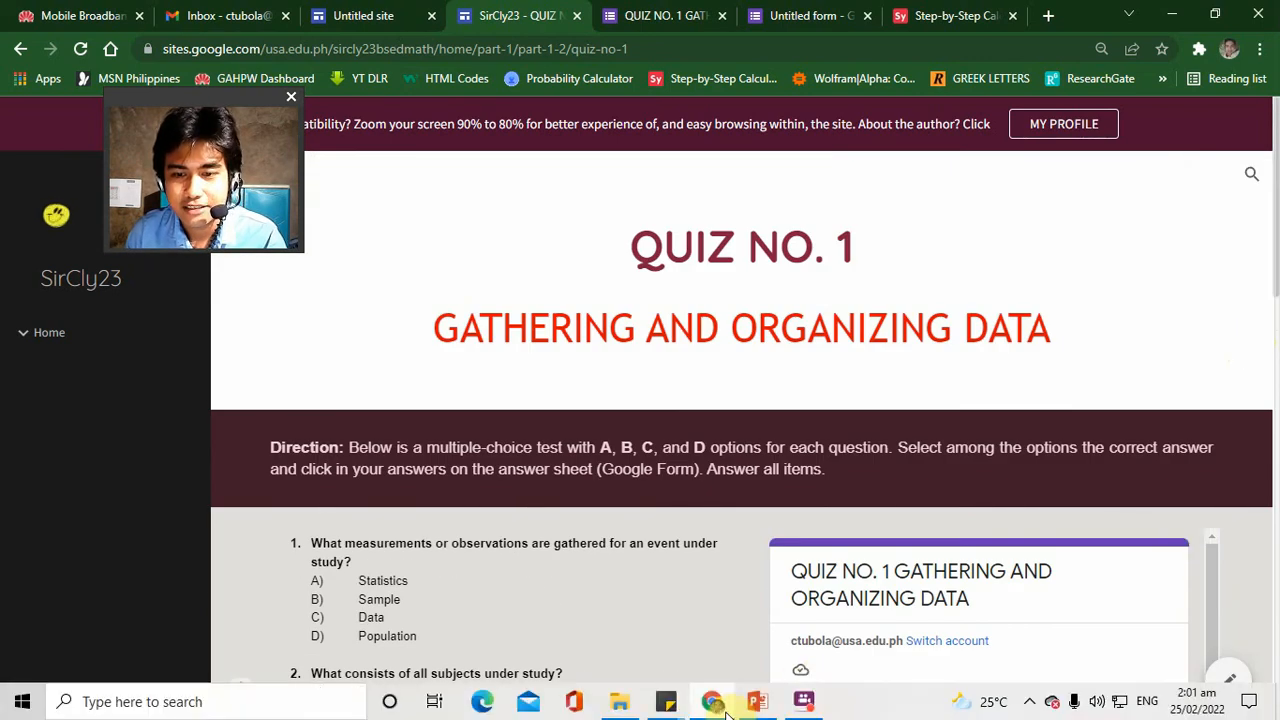
click(757, 701)
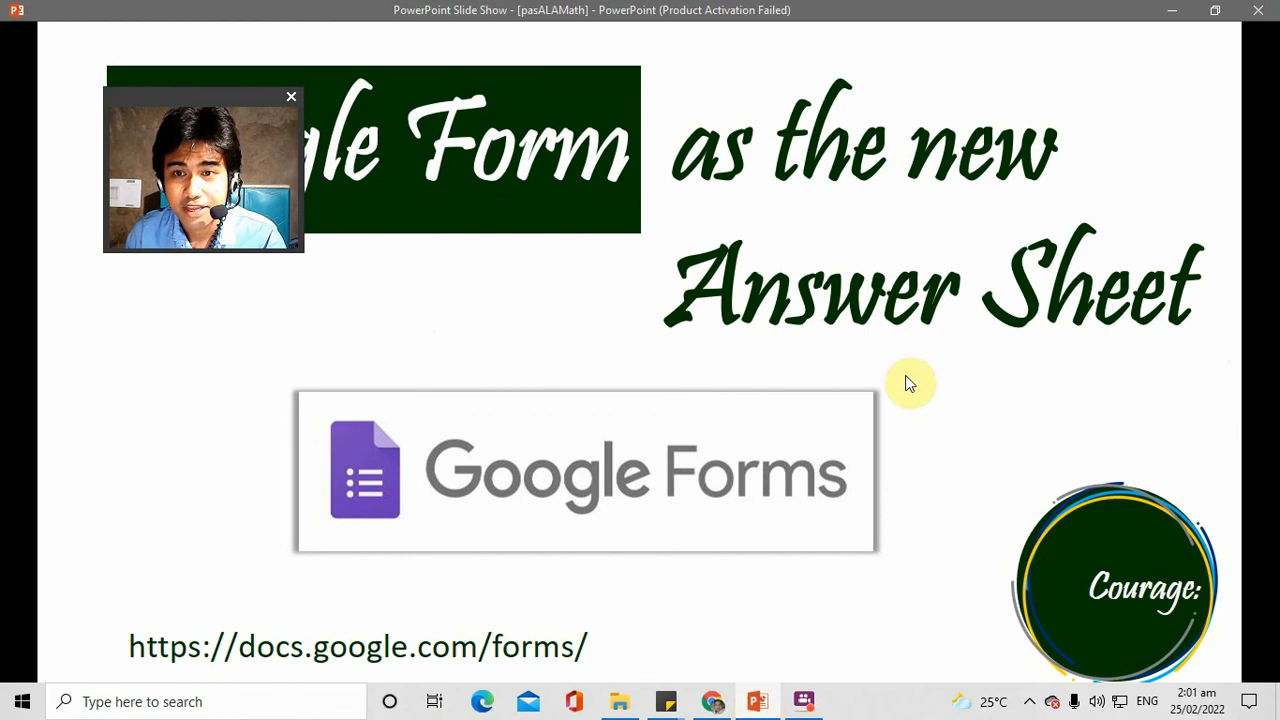
drag(221, 98, 153, 266)
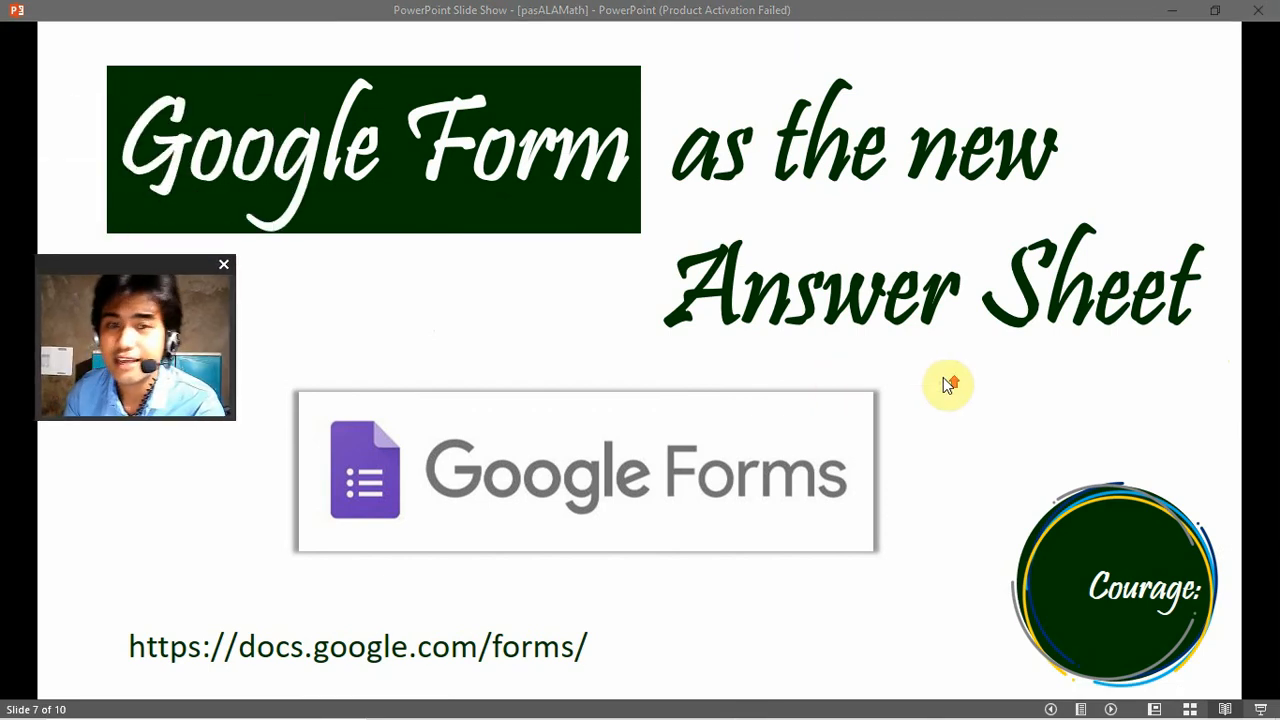
key(Right)
key(Left)
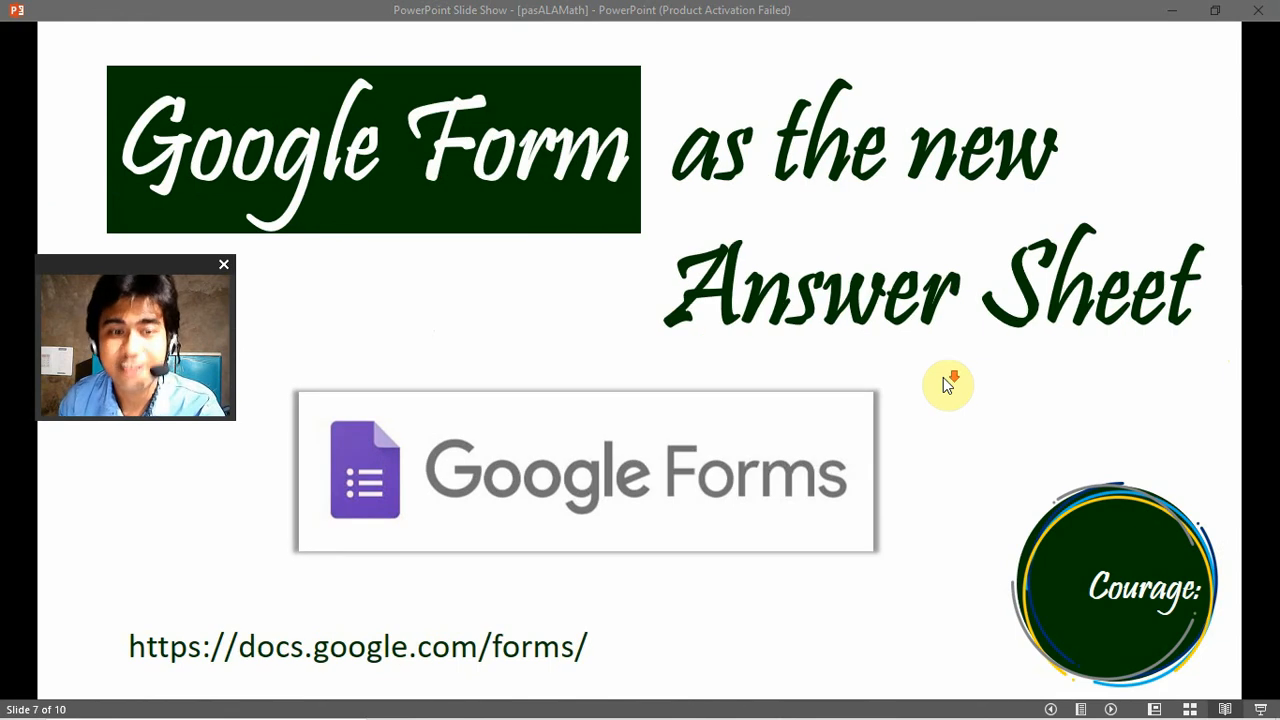
key(Left)
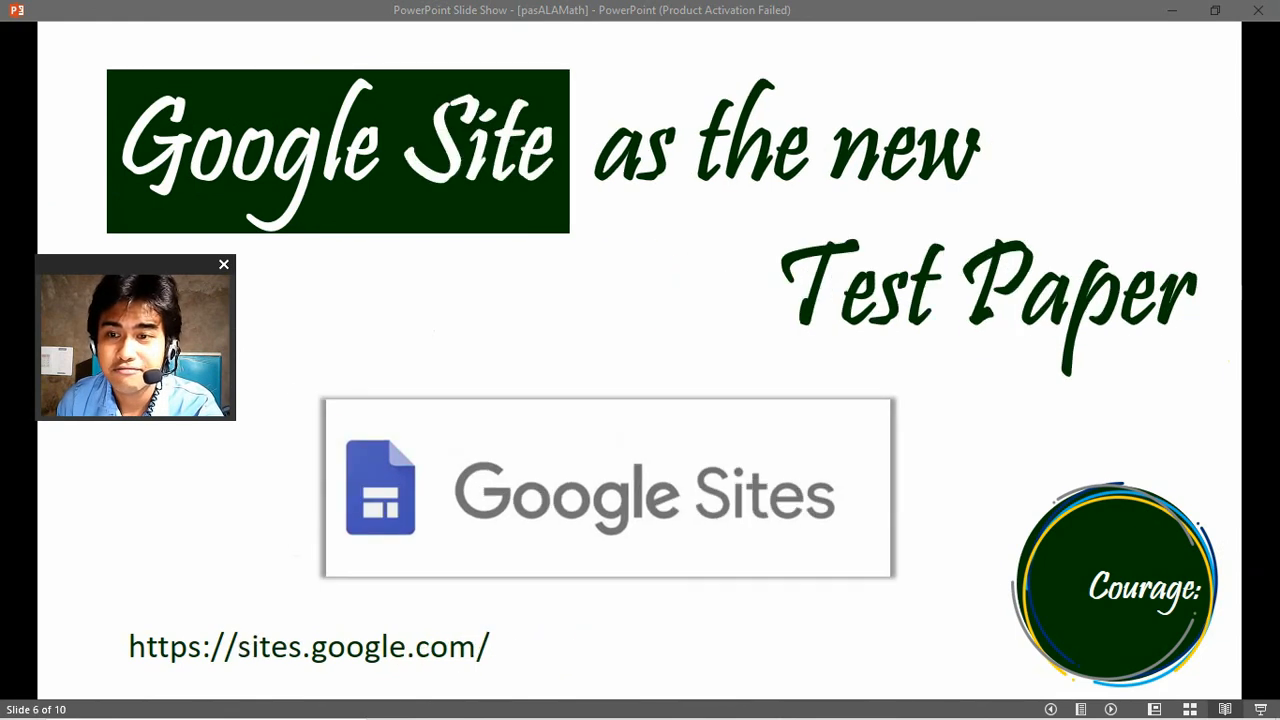
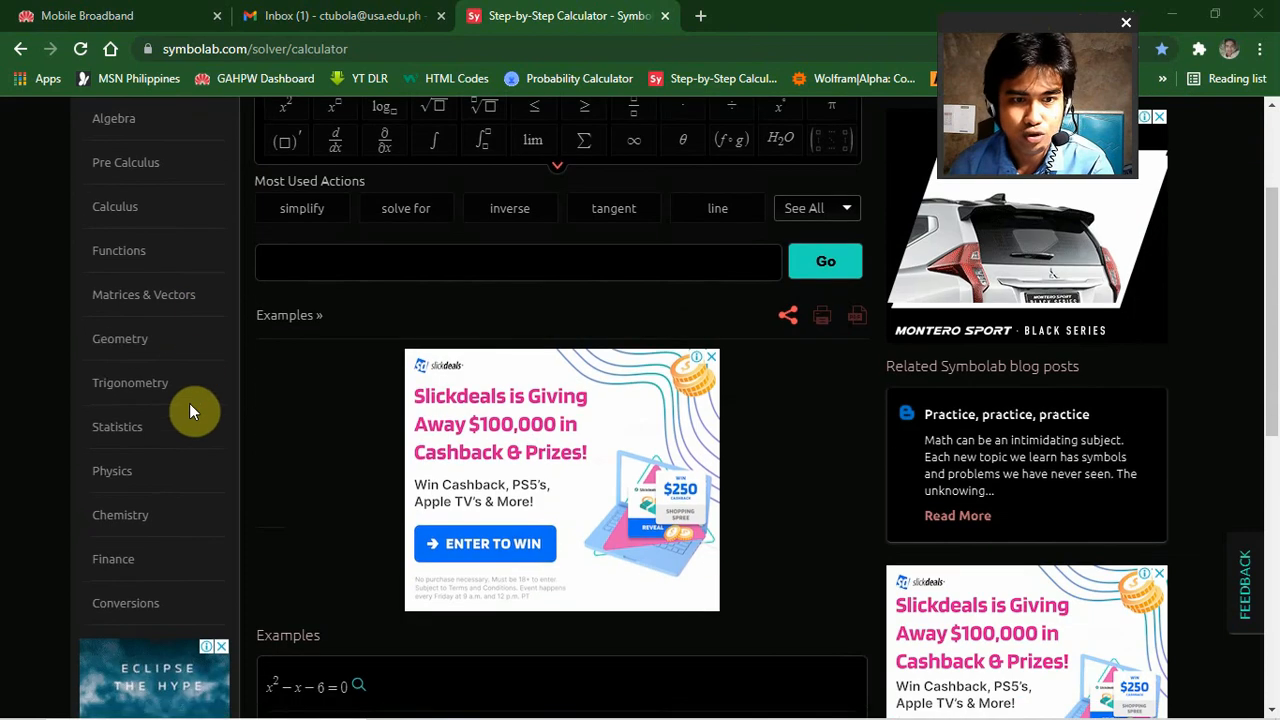
Look over the Symbolab calculator page's list of subject areas, from Pre Algebra down to Conversions.
scroll(189, 512, up, 2)
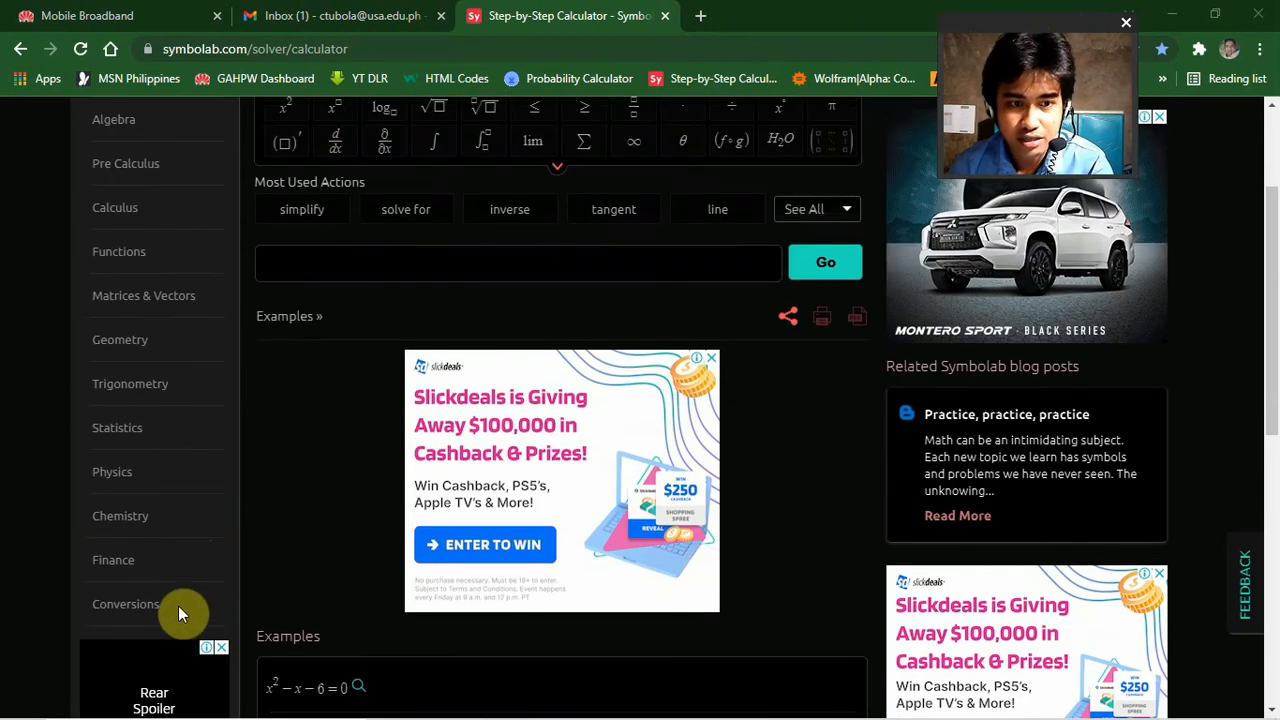
scroll(177, 614, up, 2)
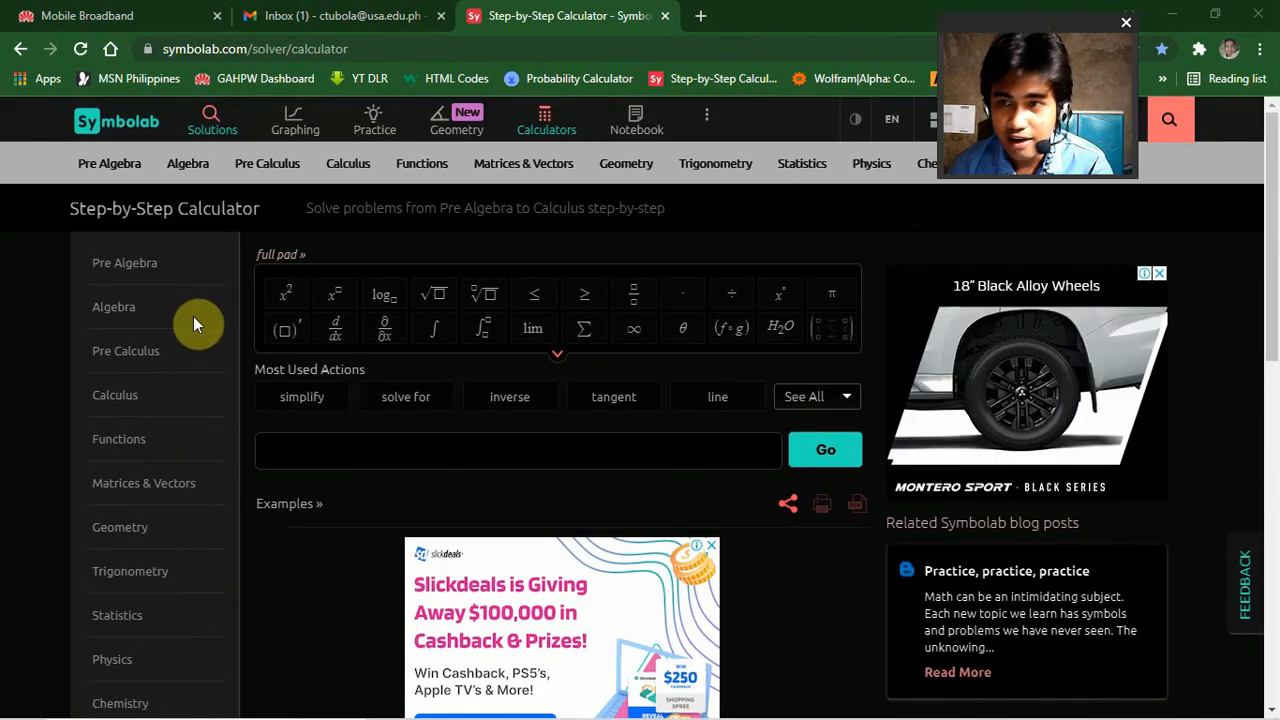
scroll(193, 396, down, 1)
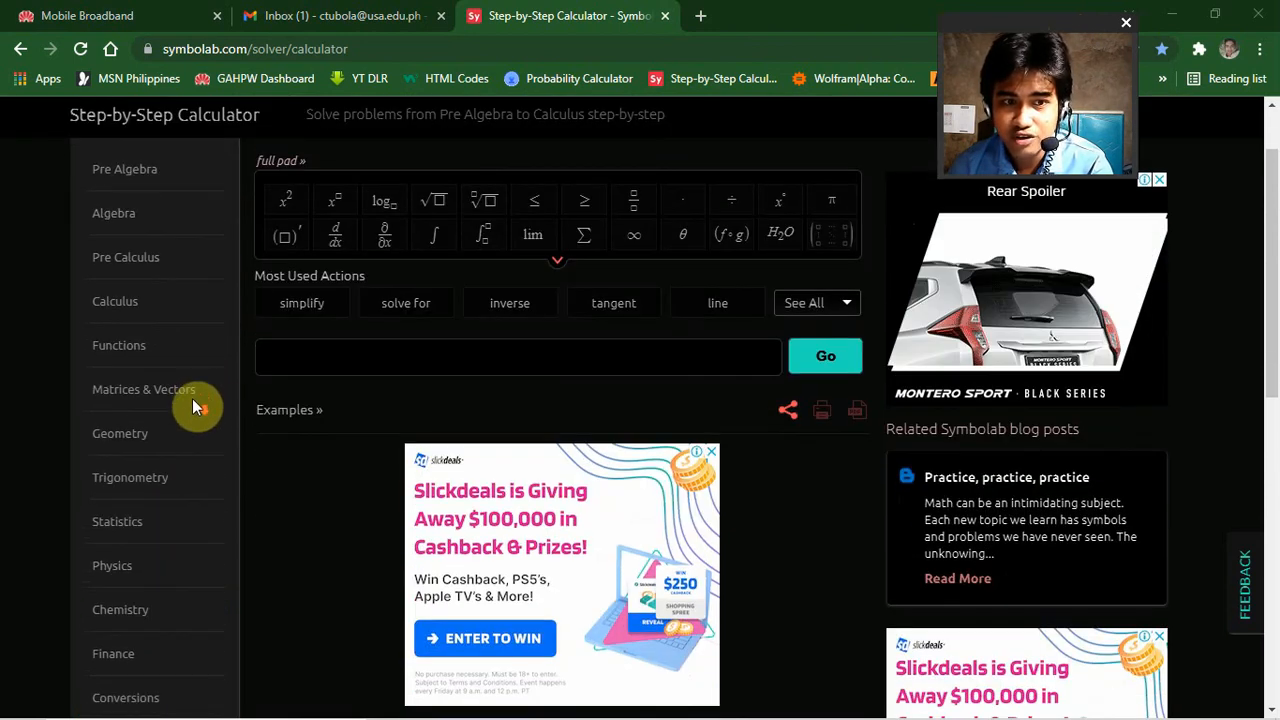
scroll(218, 400, down, 1)
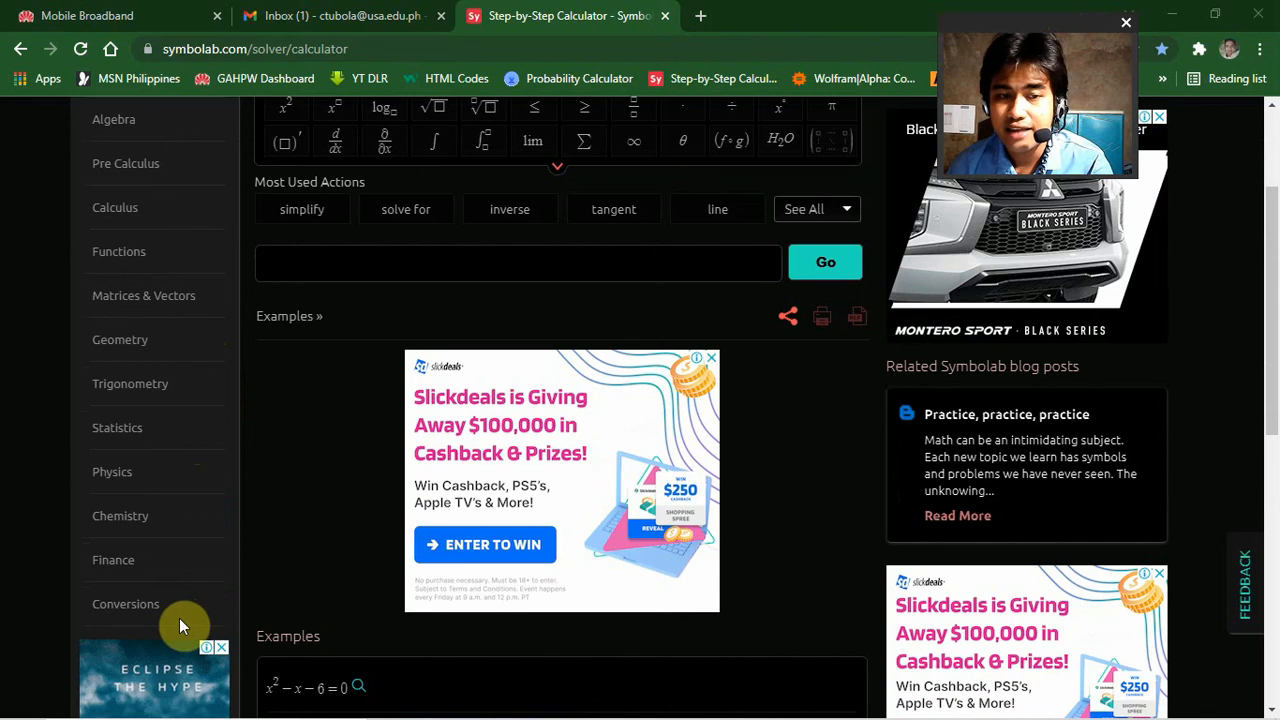
scroll(280, 590, up, 2)
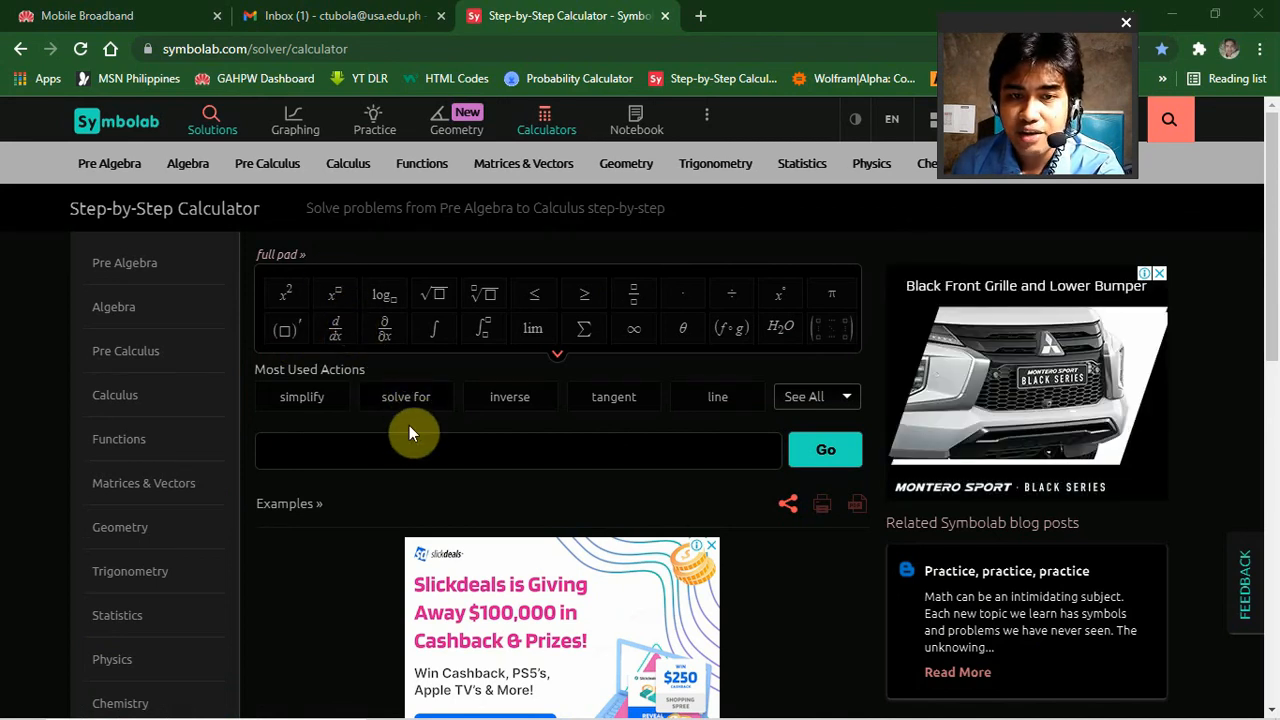
Enter the square root of 144 in the step-by-step calculator and solve it.
click(430, 300)
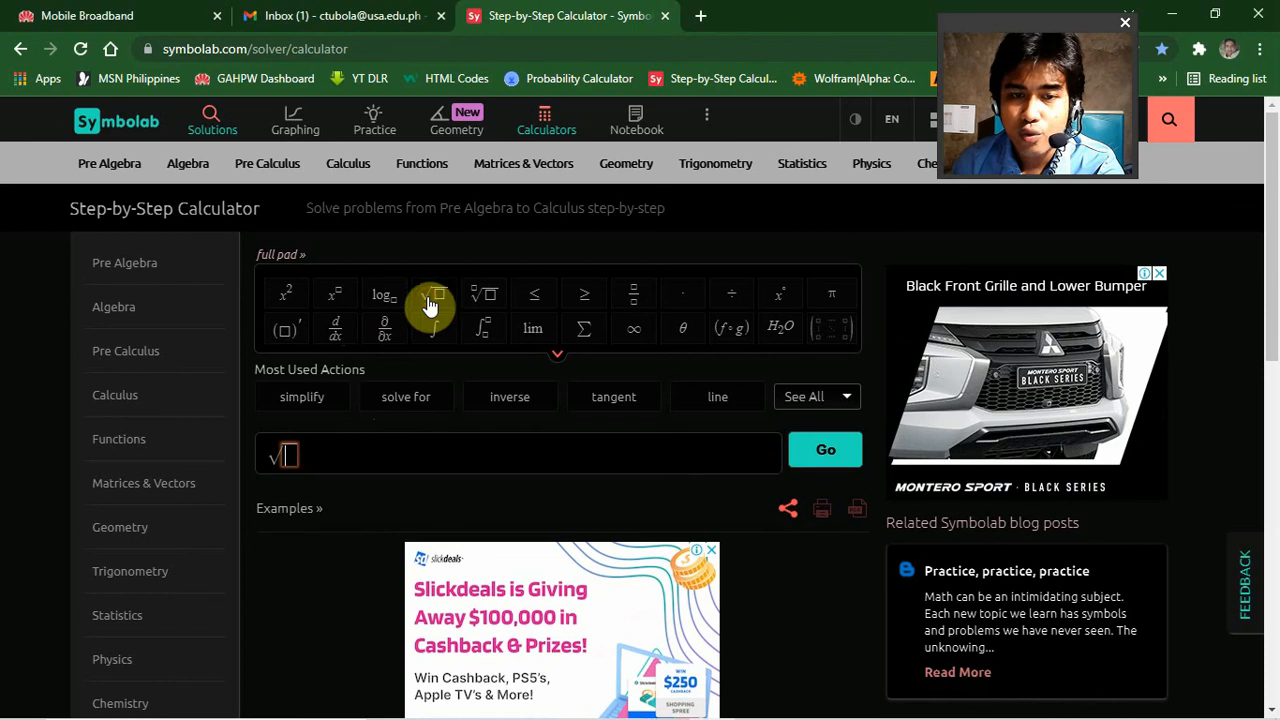
text(144)
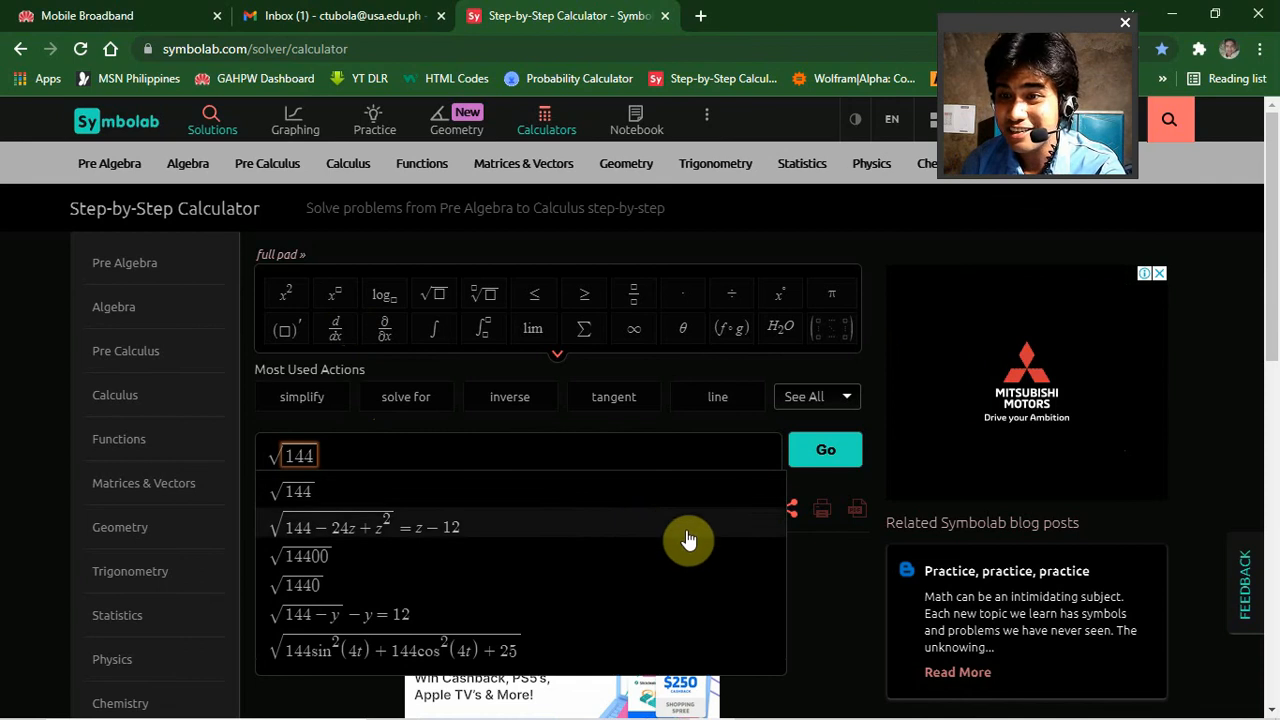
click(806, 454)
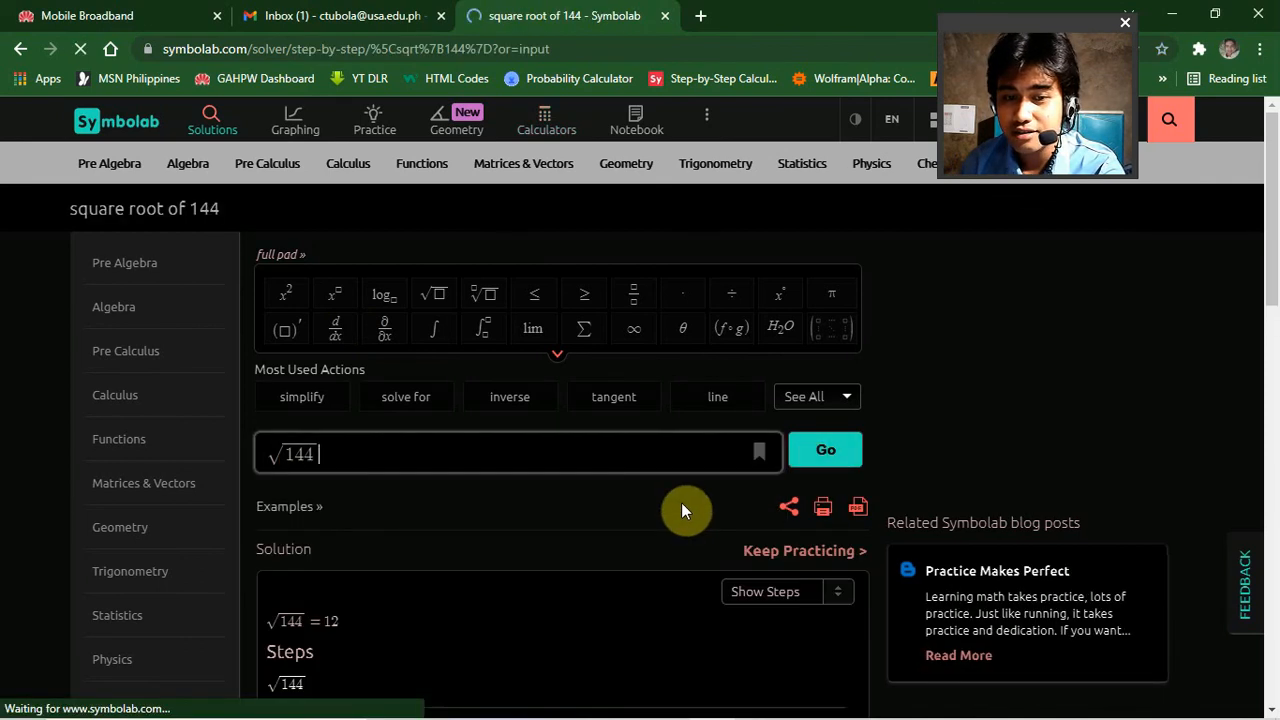
Read through the square root solution, highlighting the "Factor the number:" and "Apply radical rule:" explanations.
scroll(681, 503, down, 3)
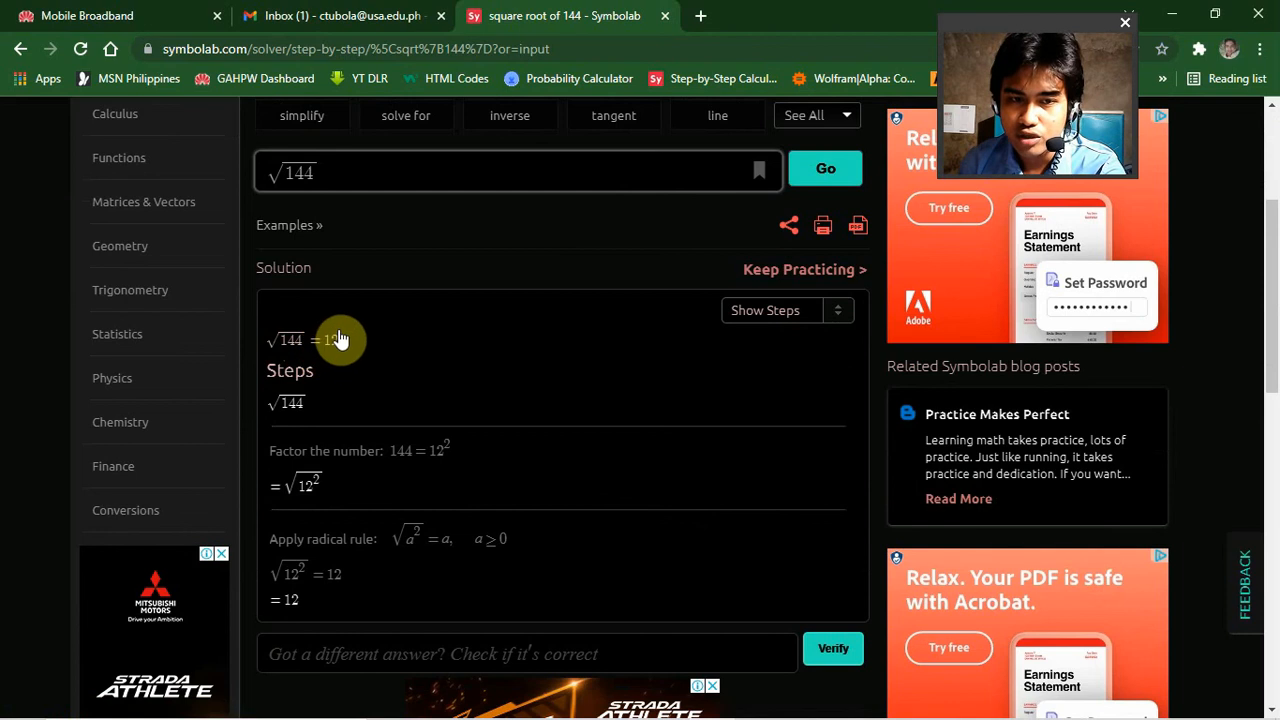
scroll(485, 341, down, 1)
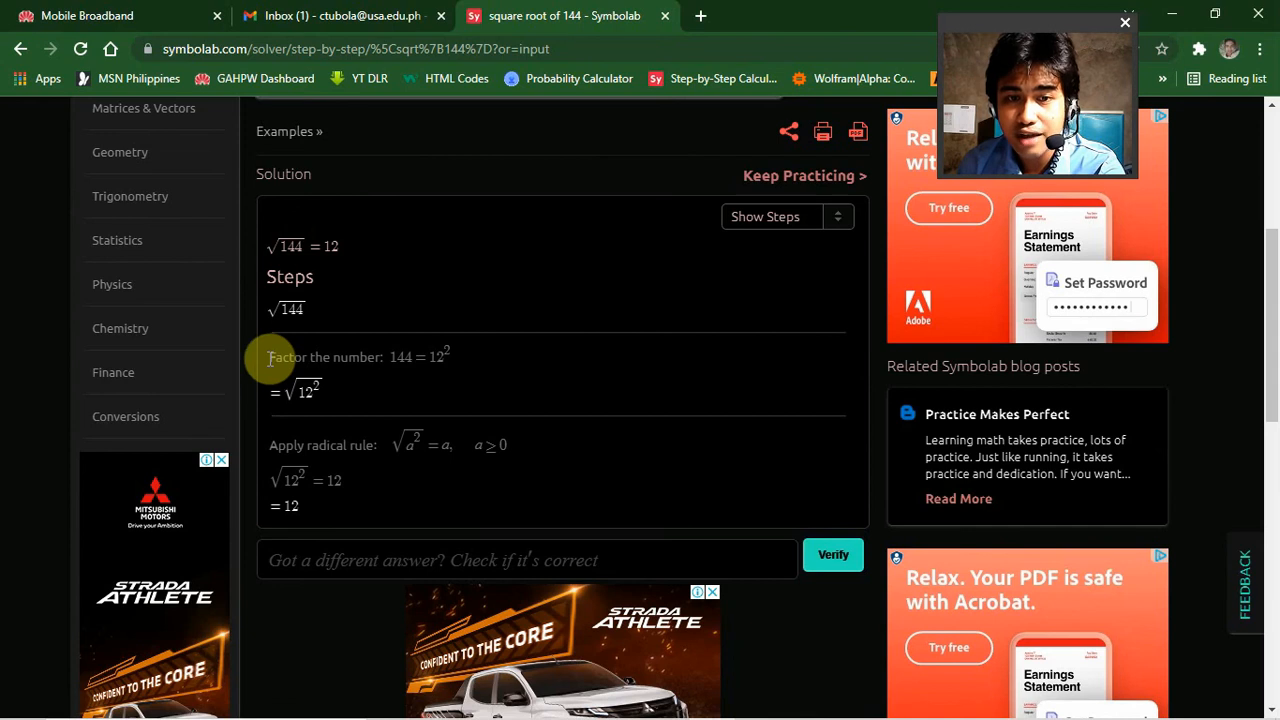
drag(270, 358, 388, 357)
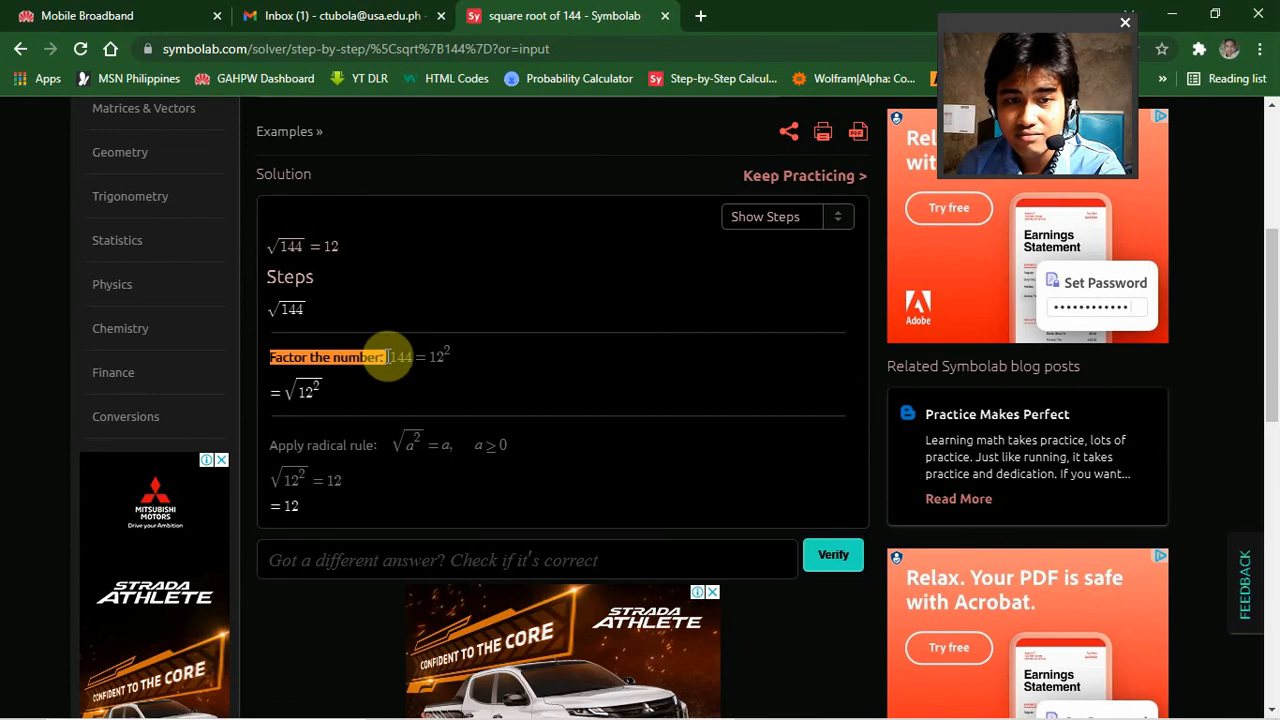
click(366, 297)
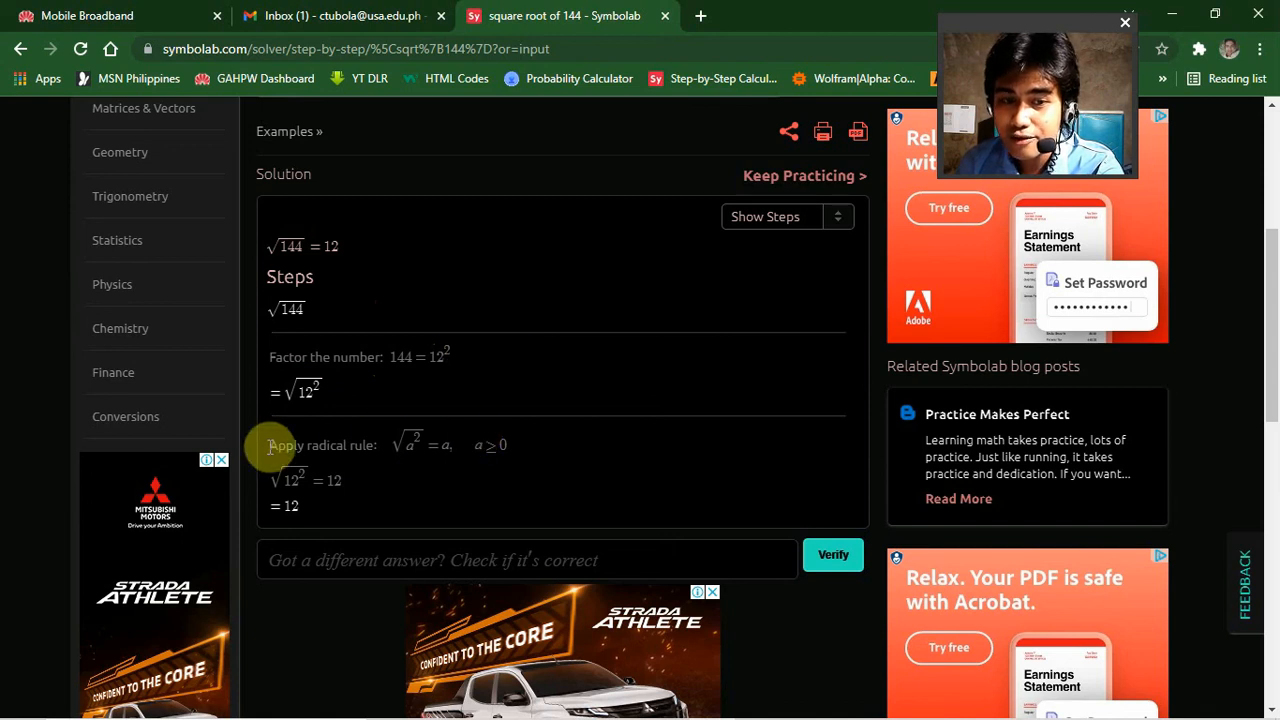
triple_click(314, 444)
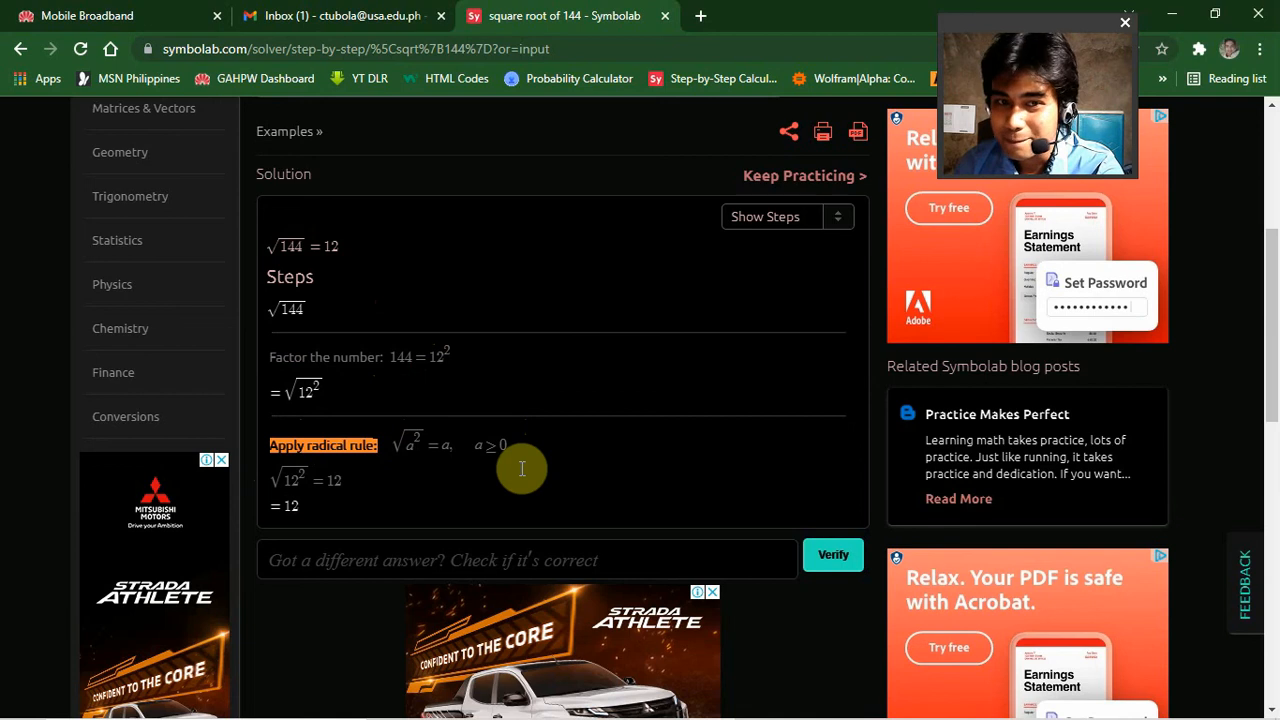
scroll(522, 468, up, 4)
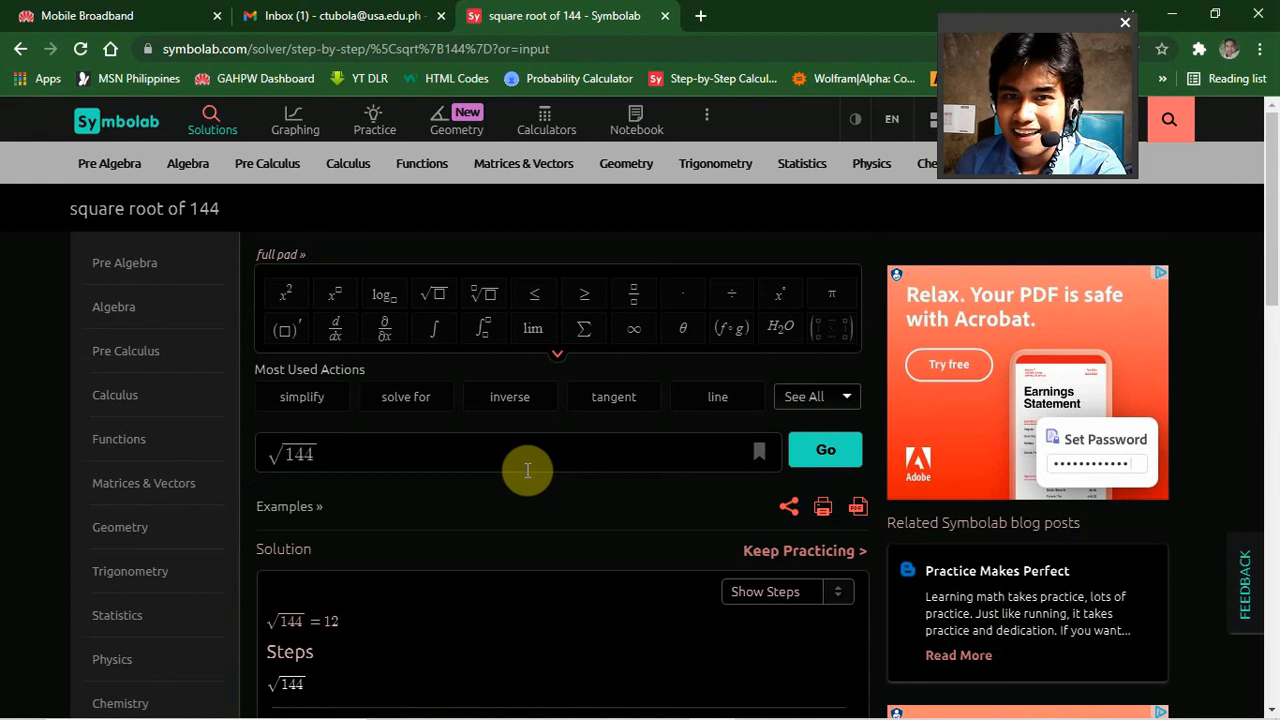
Replace the square root expression with 1+1 and solve it.
drag(525, 458, 258, 453)
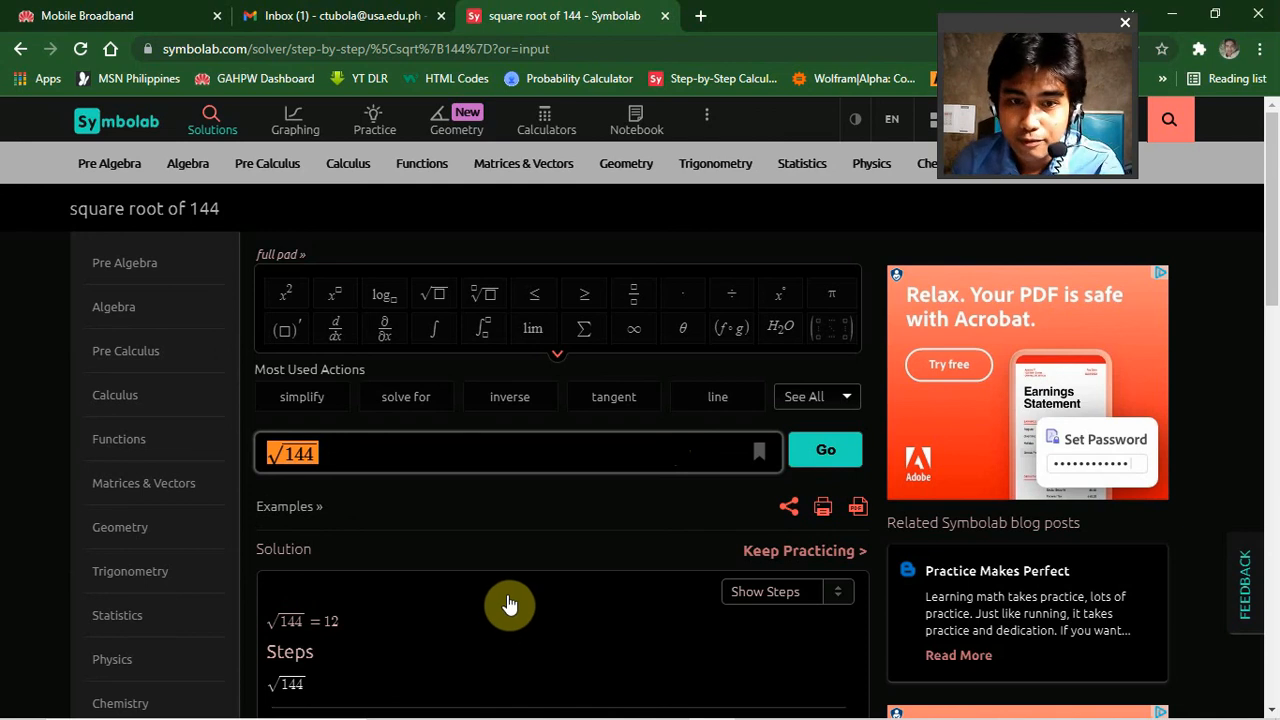
scroll(514, 580, down, 1)
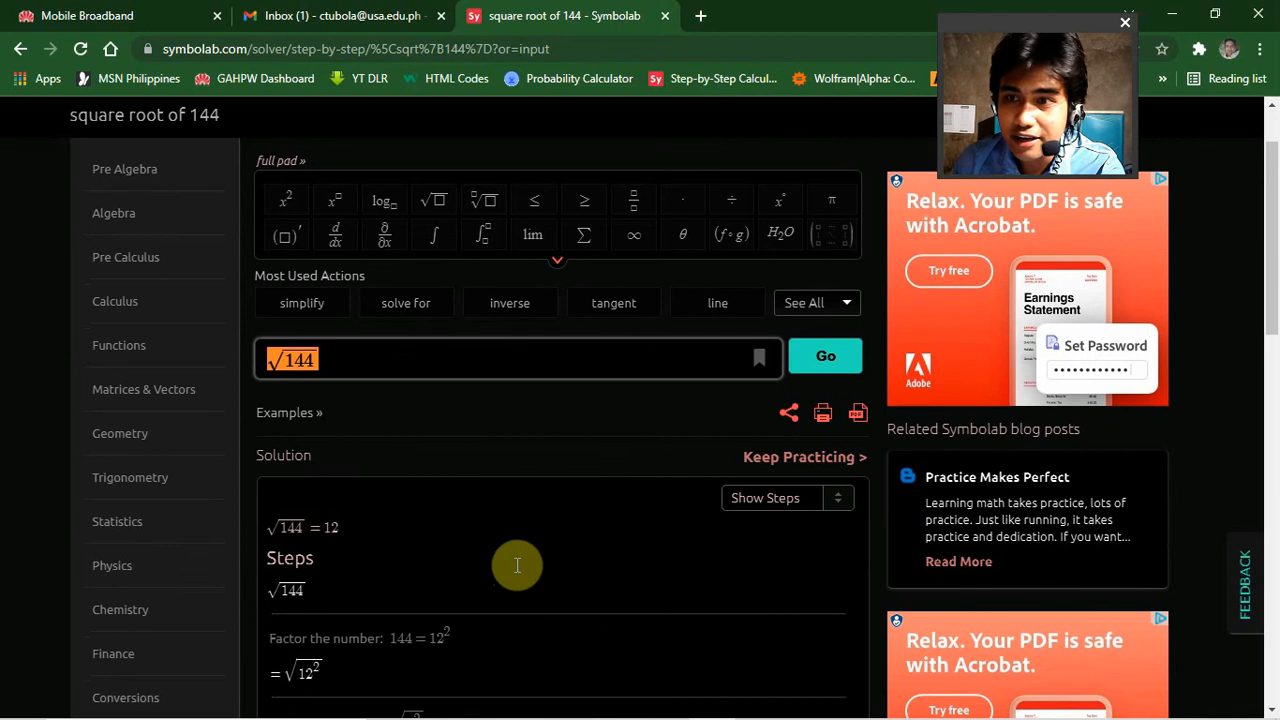
click(489, 360)
key(ctrl+a)
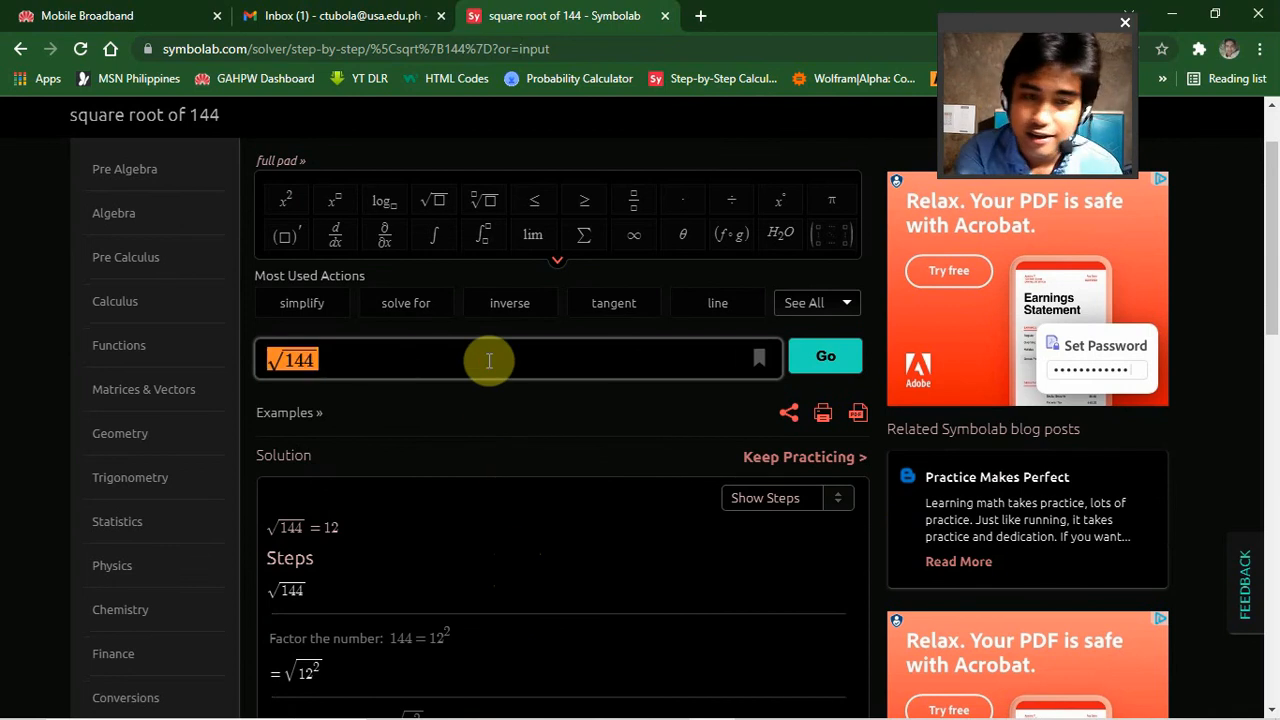
key(BackSpace)
text(1+1)
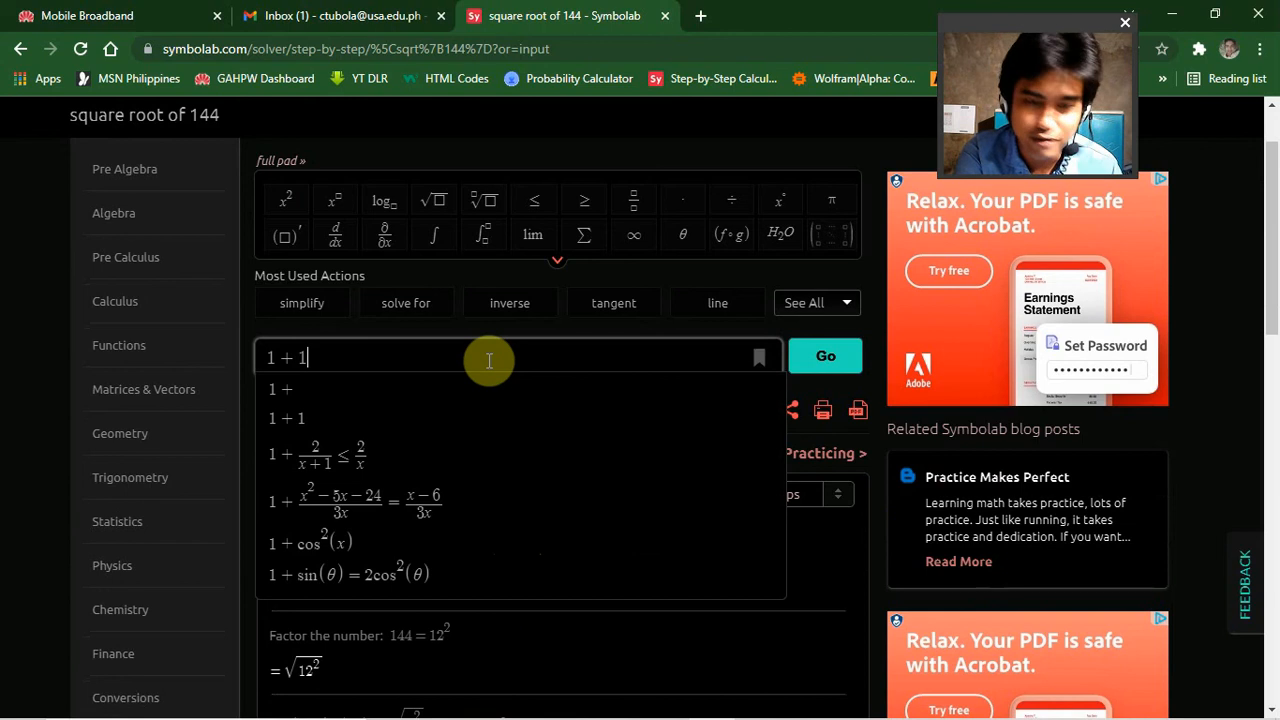
key(Return)
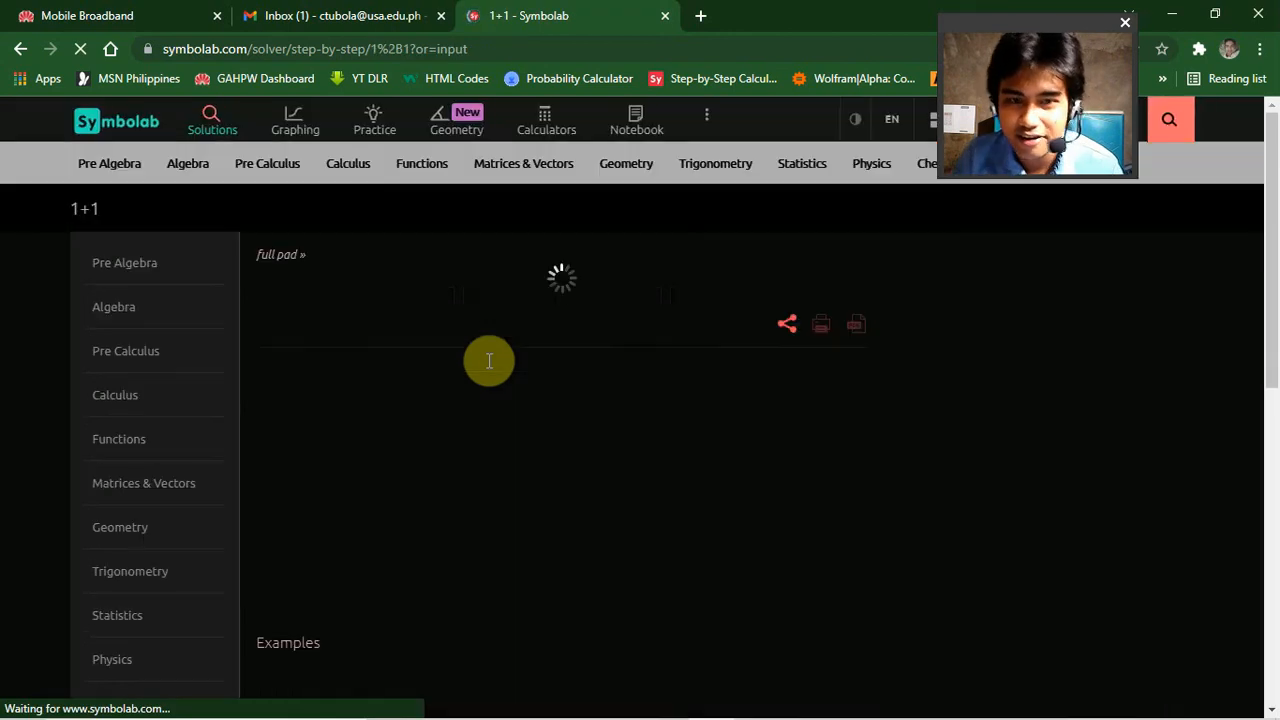
Expand the Number Line steps in the 1+1 solution and look over the examples further down the page.
scroll(557, 470, down, 2)
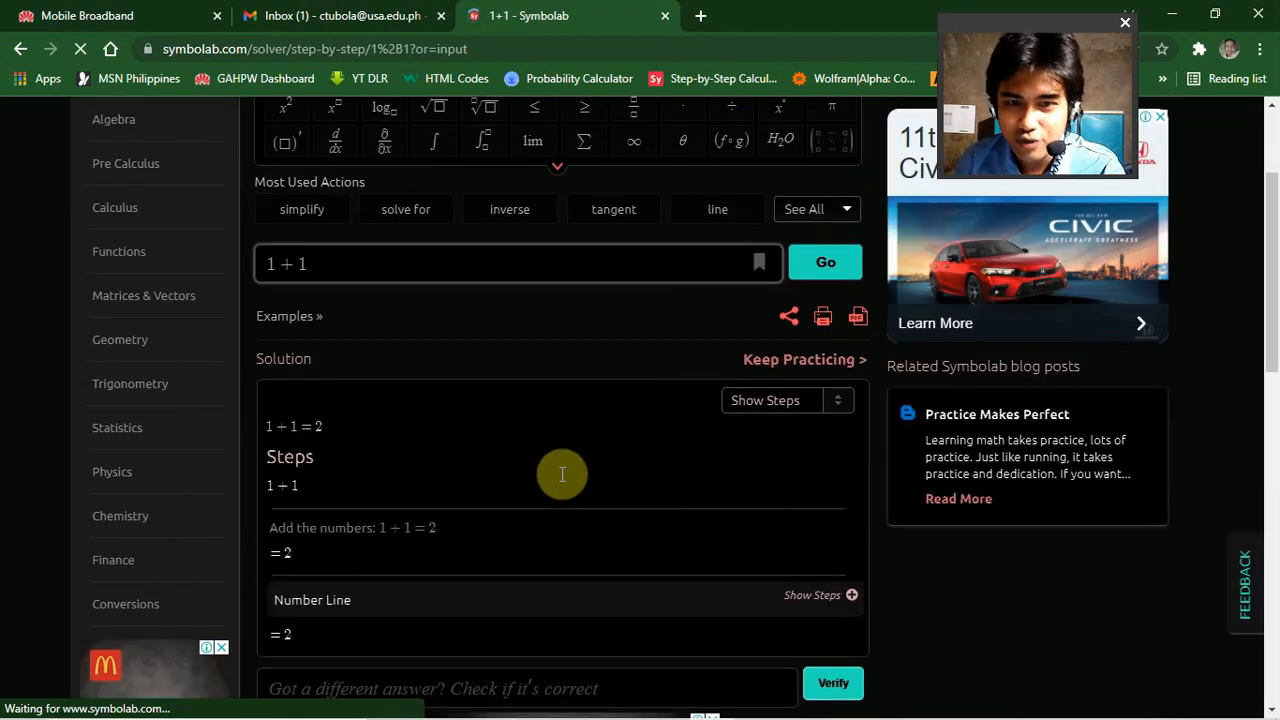
scroll(557, 468, down, 1)
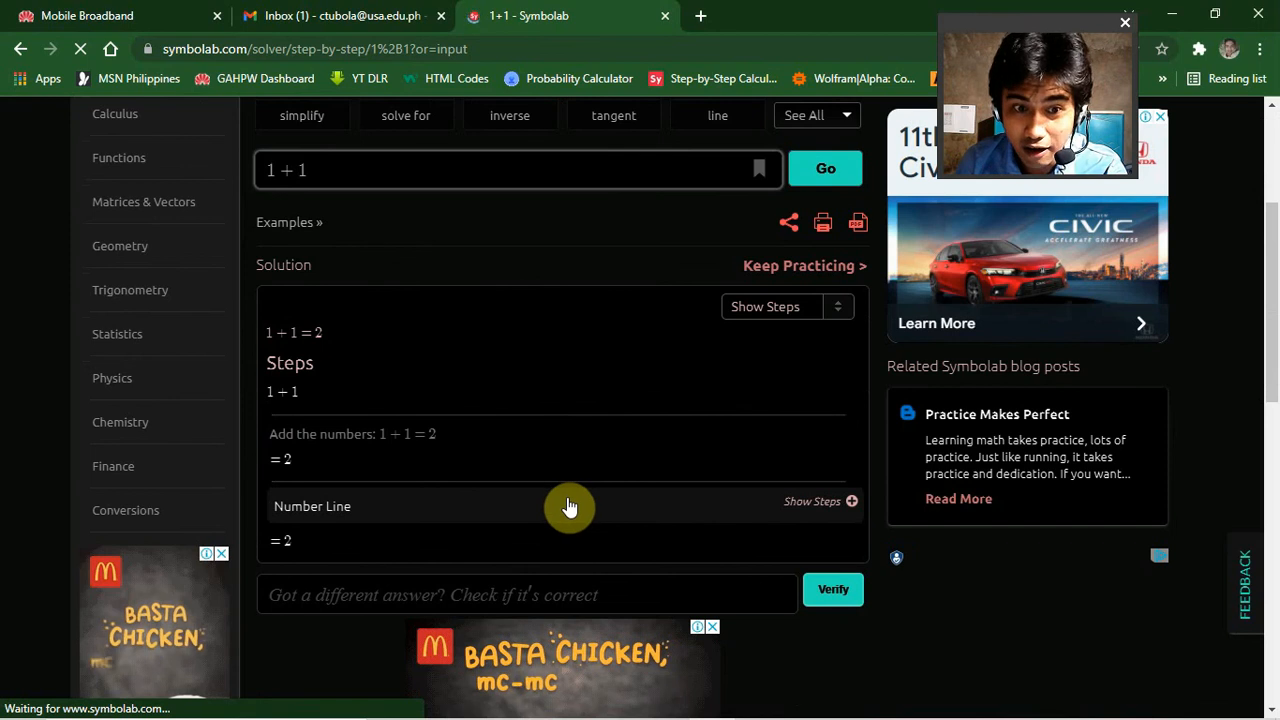
click(566, 500)
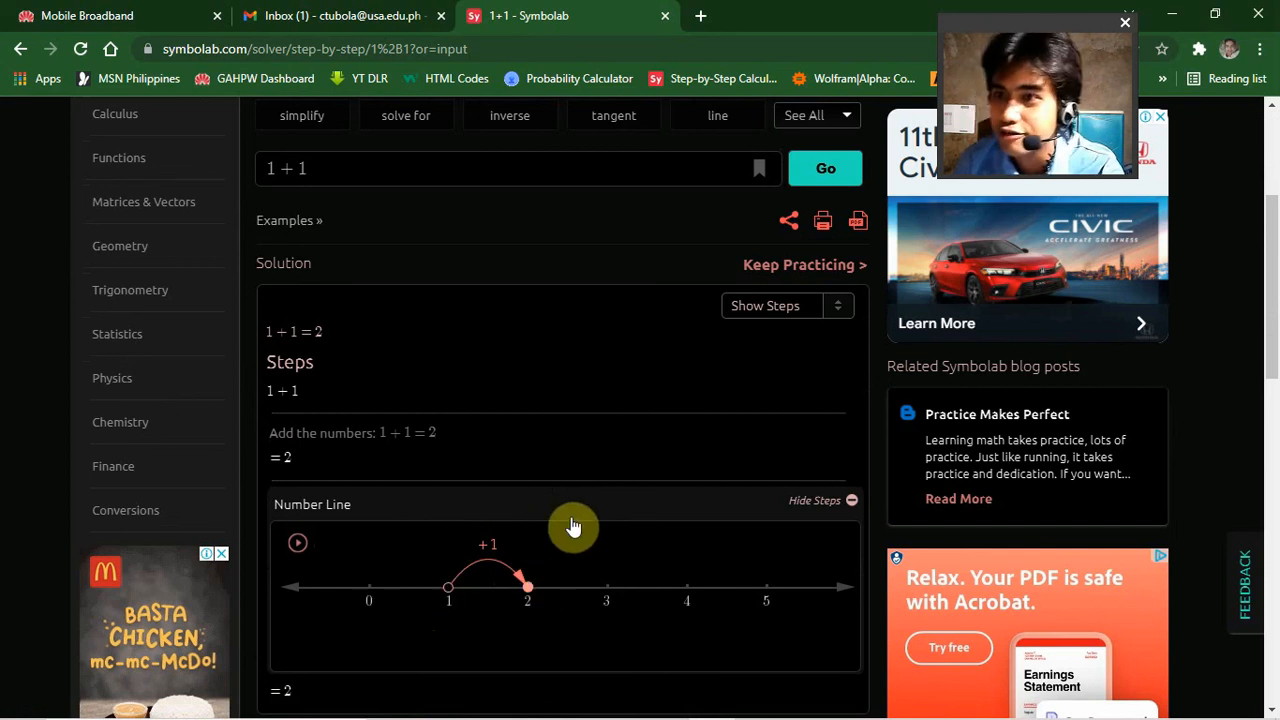
scroll(572, 526, down, 3)
scroll(680, 505, down, 3)
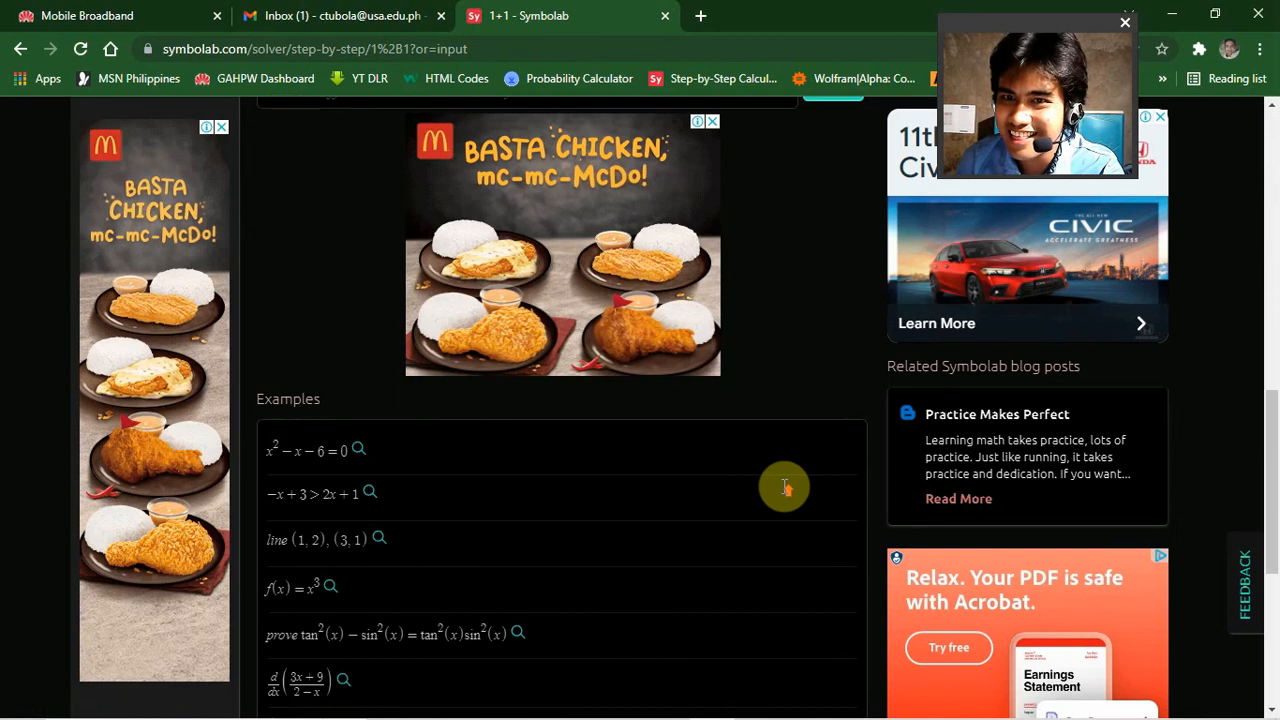
scroll(777, 486, up, 7)
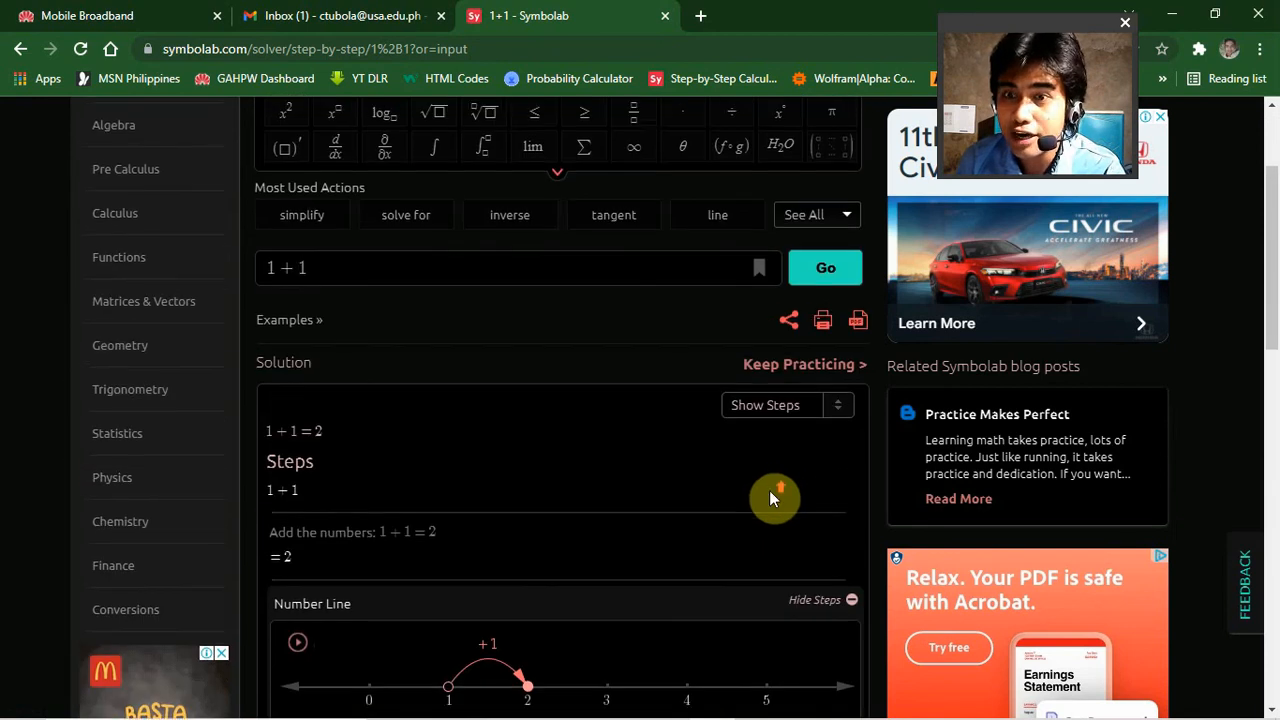
scroll(777, 488, up, 2)
Demonstrate the site's light theme twice, returning to the dark theme each time, and view the available languages in between.
drag(1003, 24, 1005, 184)
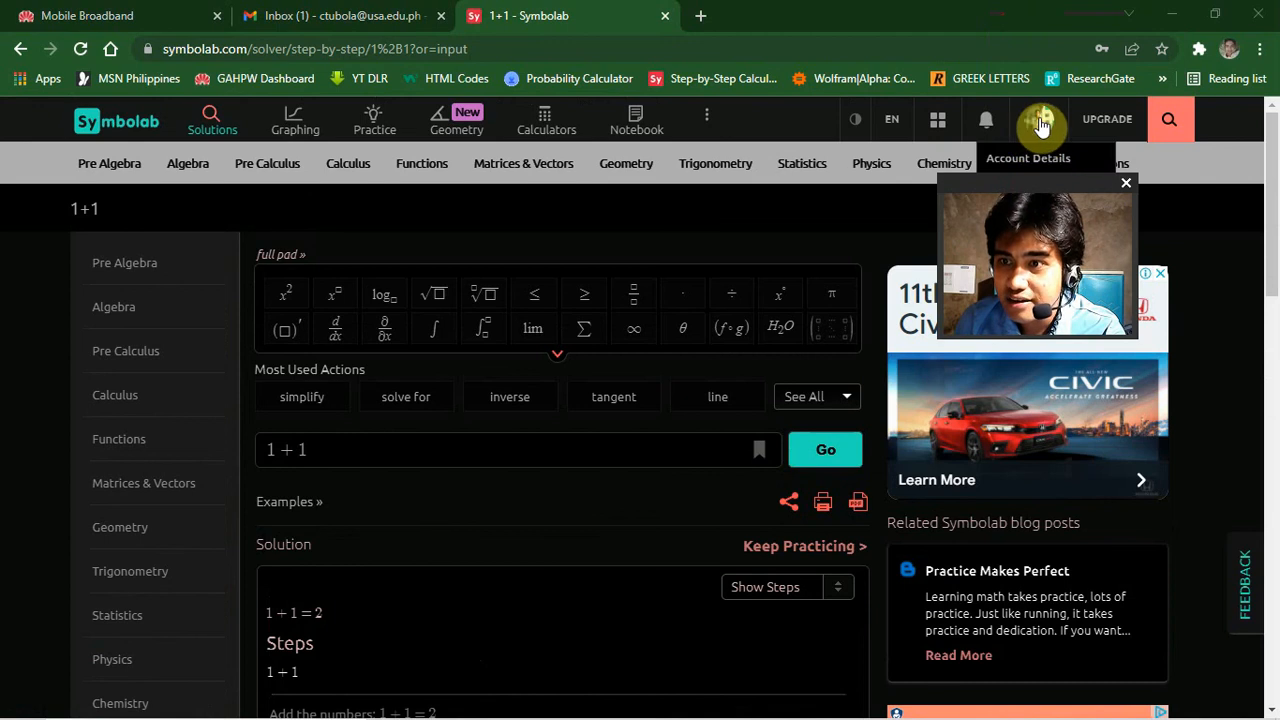
click(850, 128)
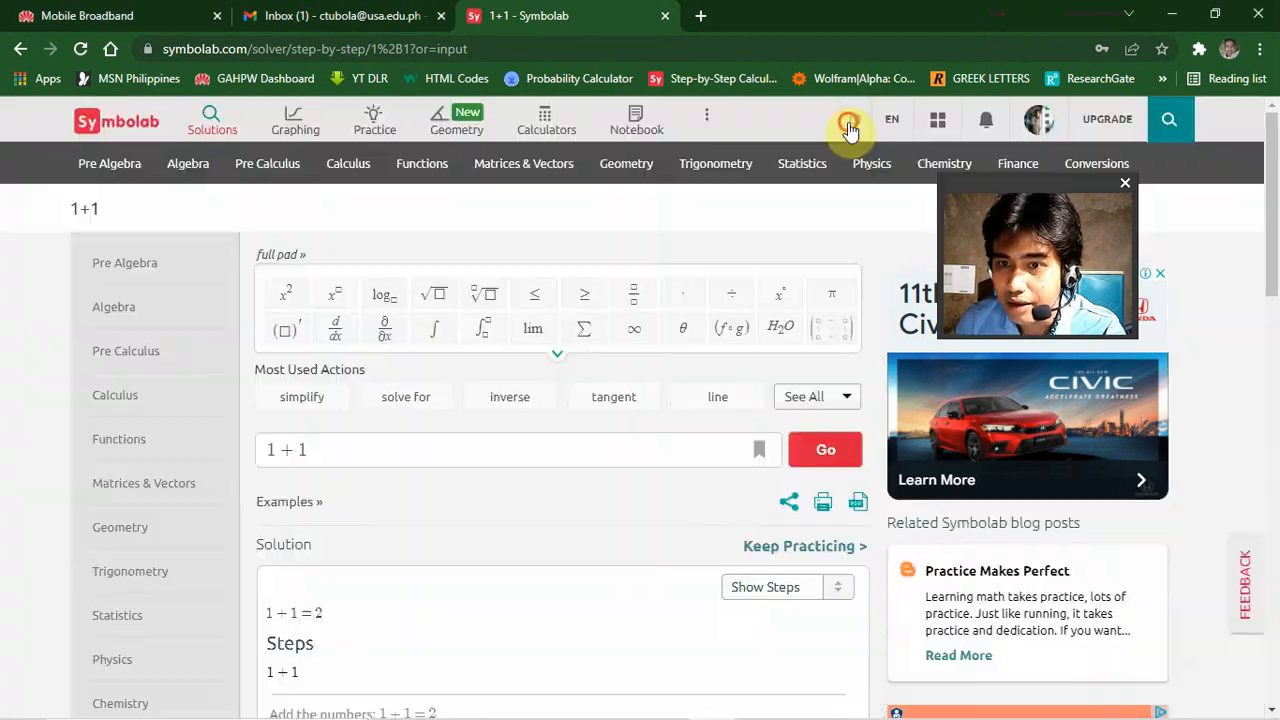
click(849, 130)
click(888, 122)
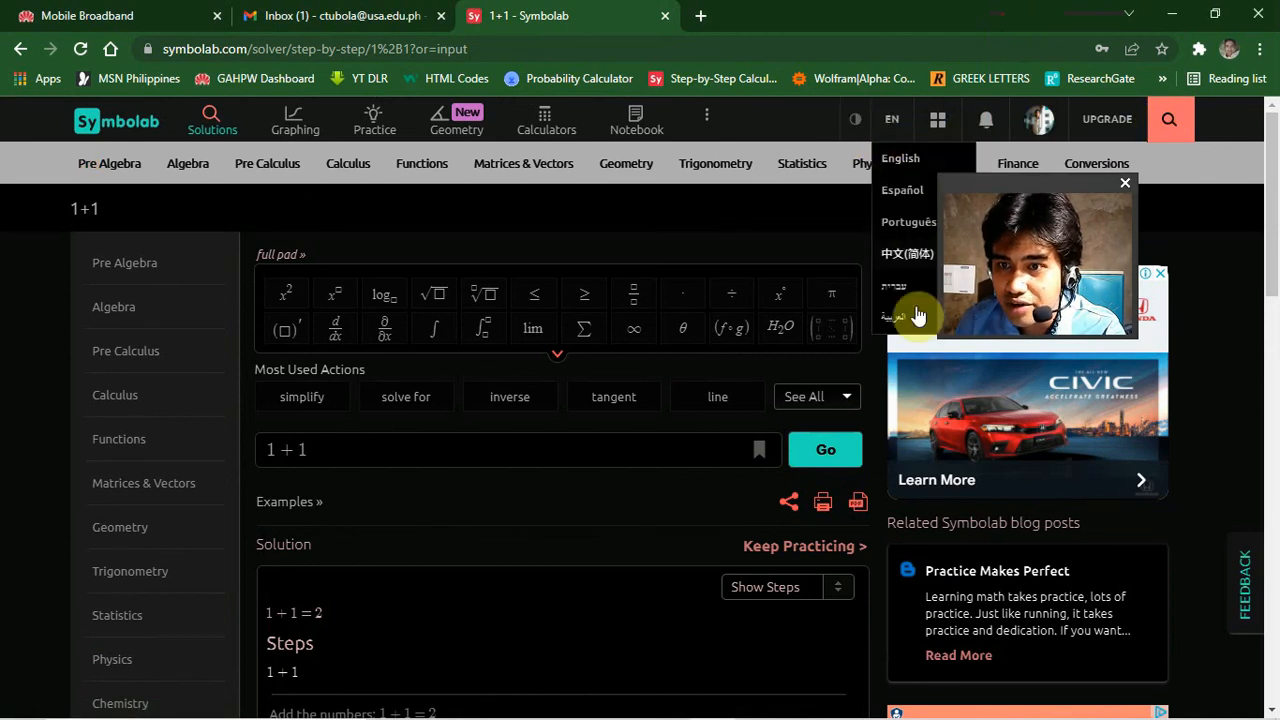
click(858, 124)
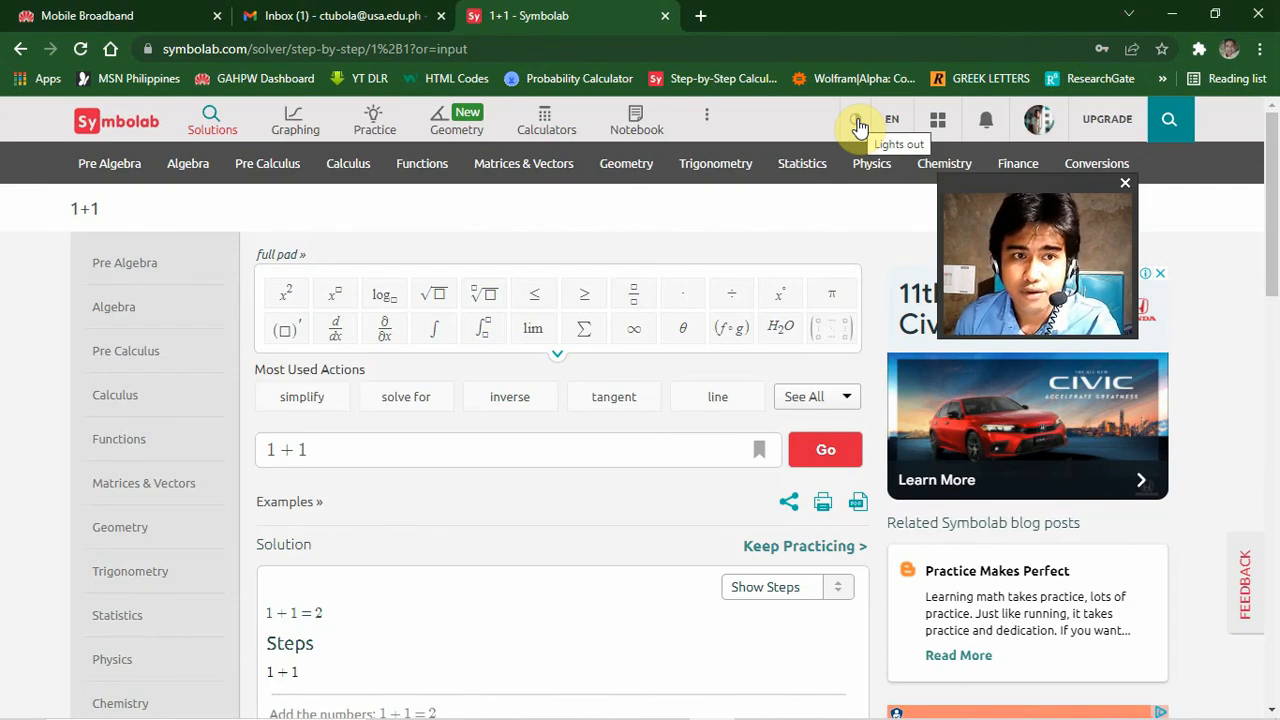
click(858, 125)
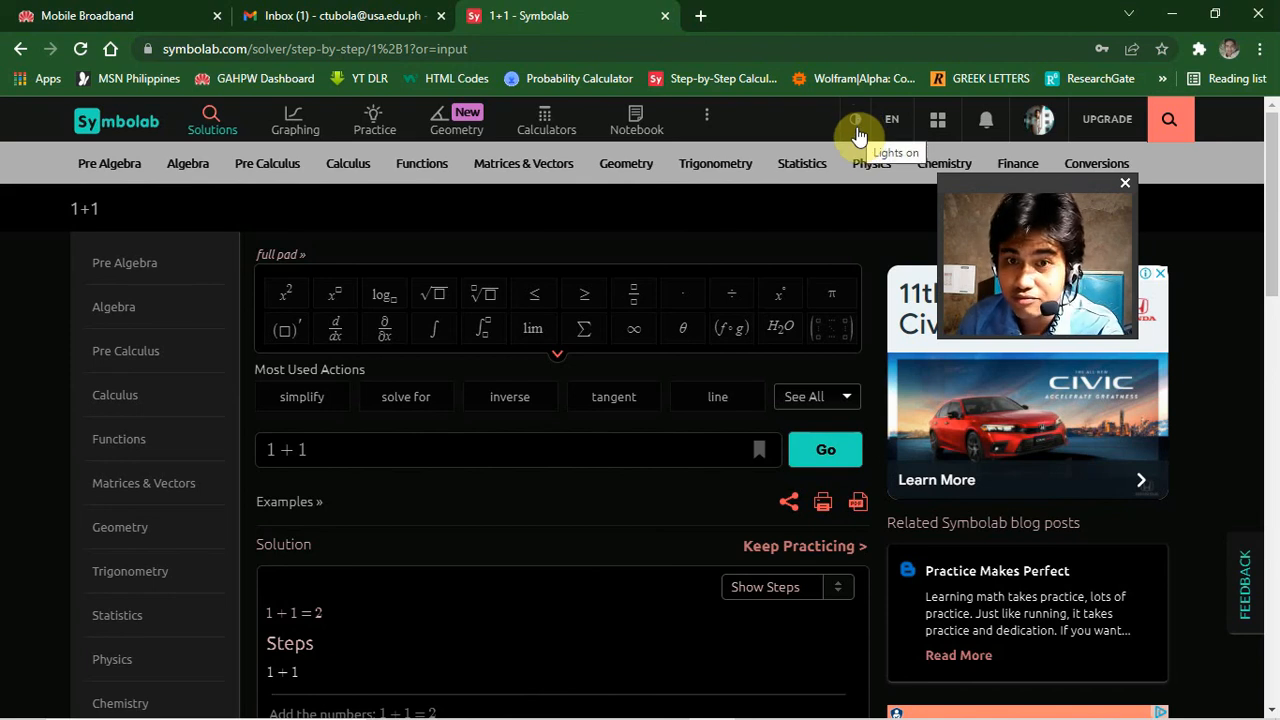
Look over the 1+1 solution once more and switch back to the pasALAMath PowerPoint slide show.
scroll(724, 641, down, 1)
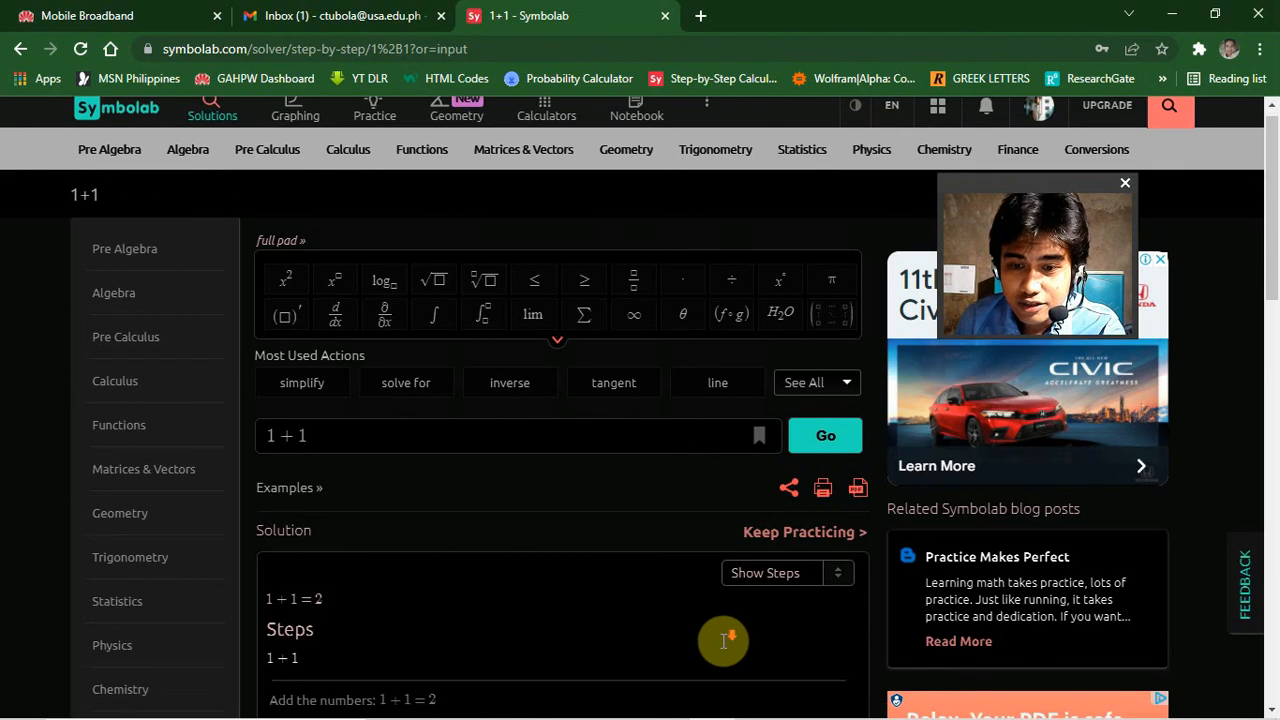
scroll(724, 641, down, 3)
scroll(726, 648, up, 3)
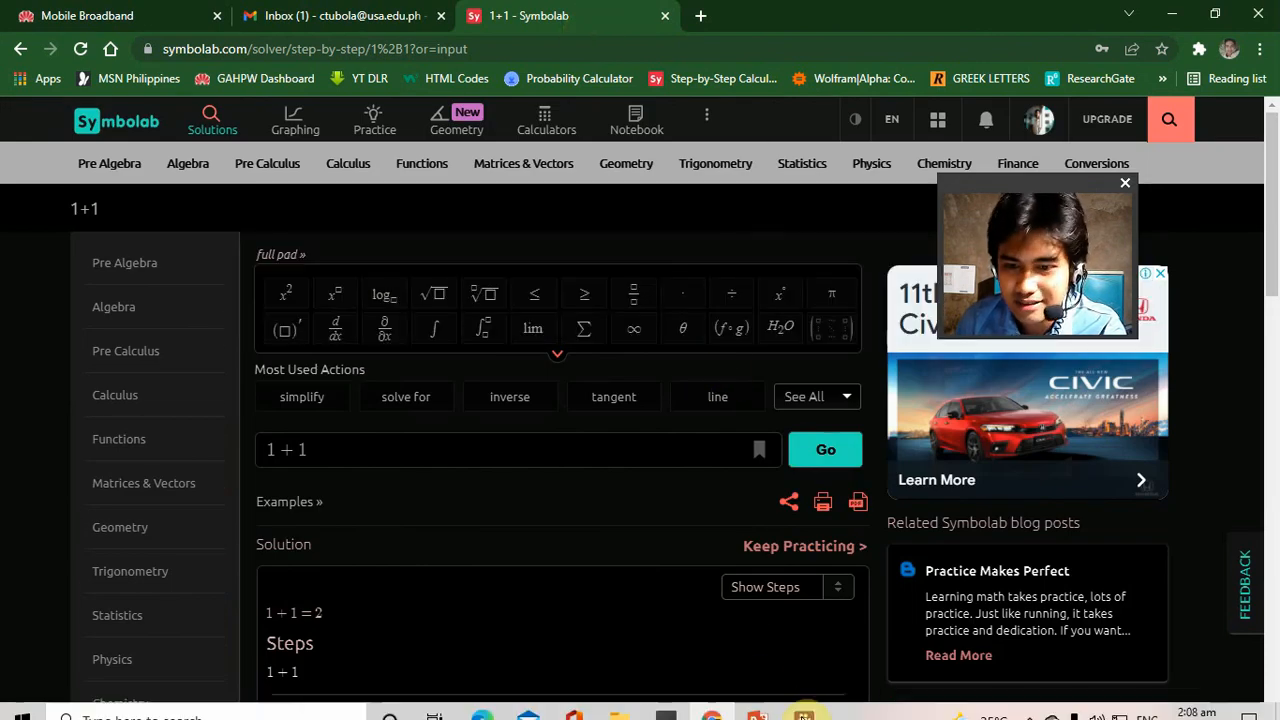
click(754, 704)
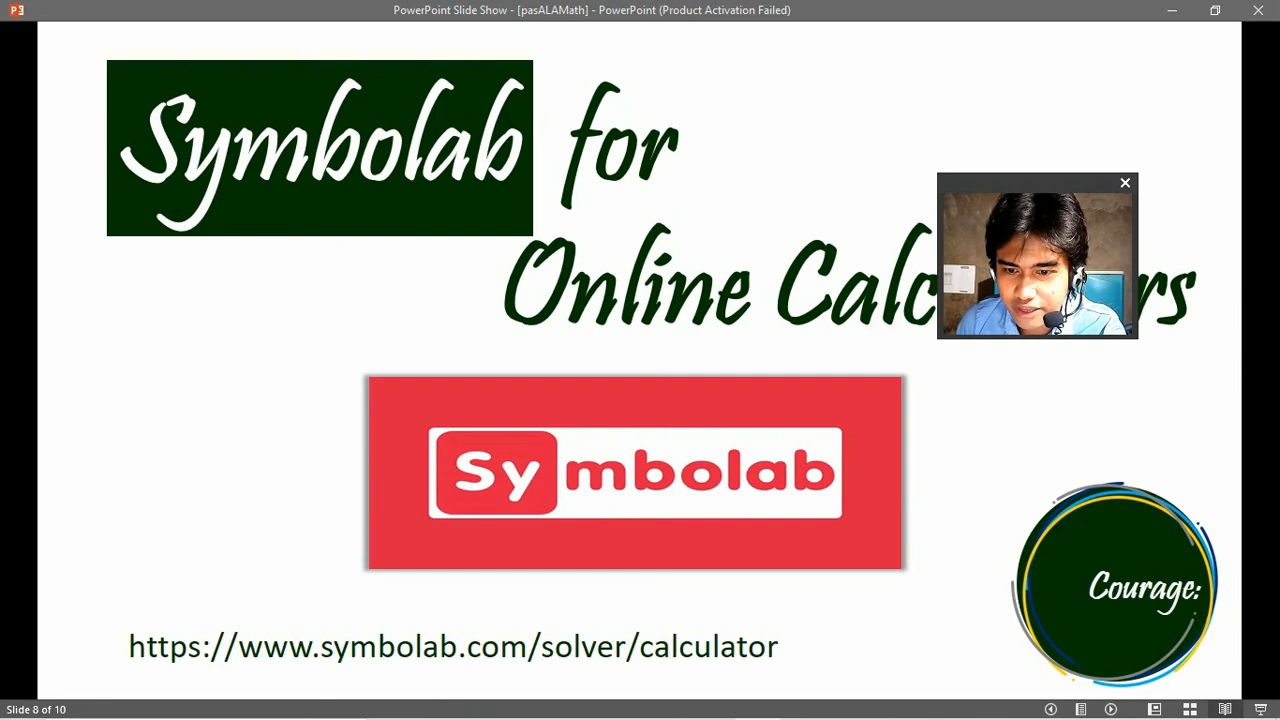